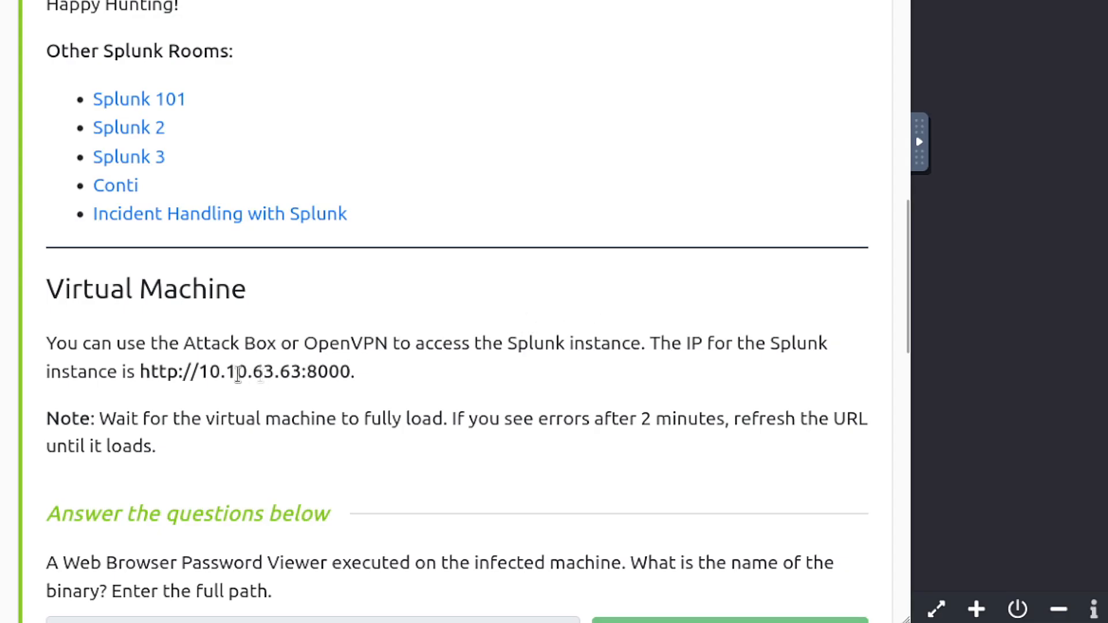
Open the Splunk instance at 10.10.63.63:8000 in the AttackBox browser
drag(356, 372, 187, 367)
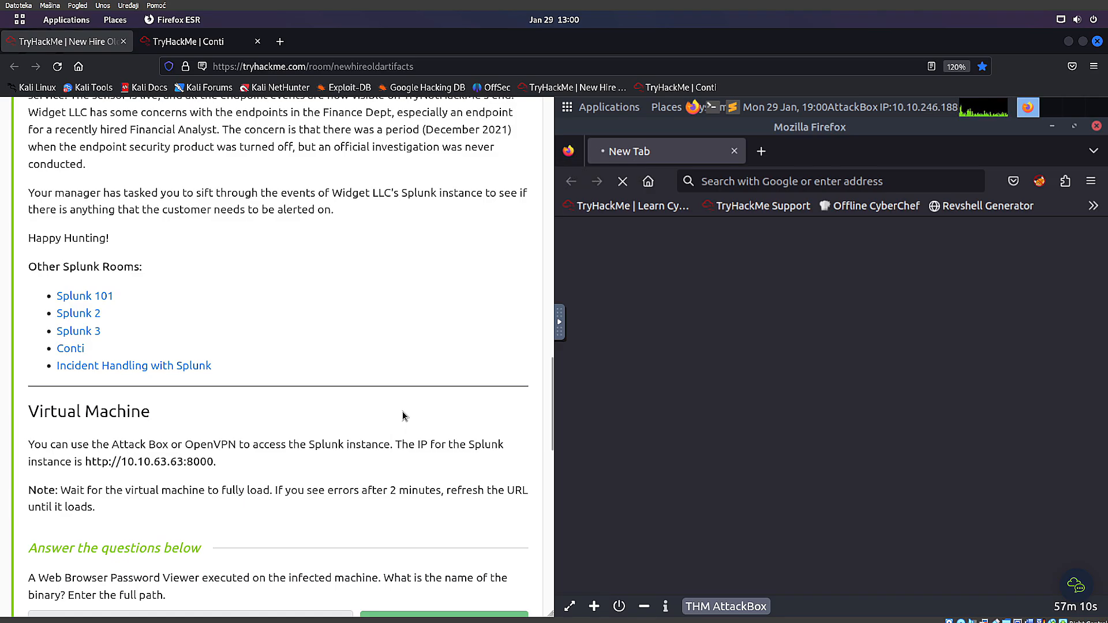
click(819, 181)
text(10.1)
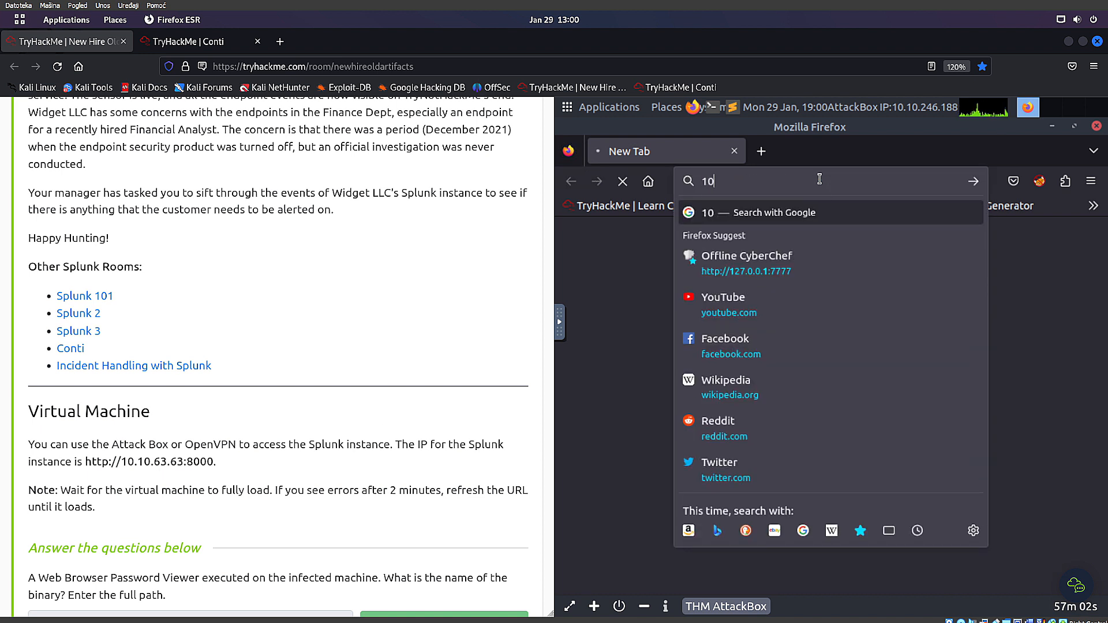
text(0.63.63:8000)
key(Return)
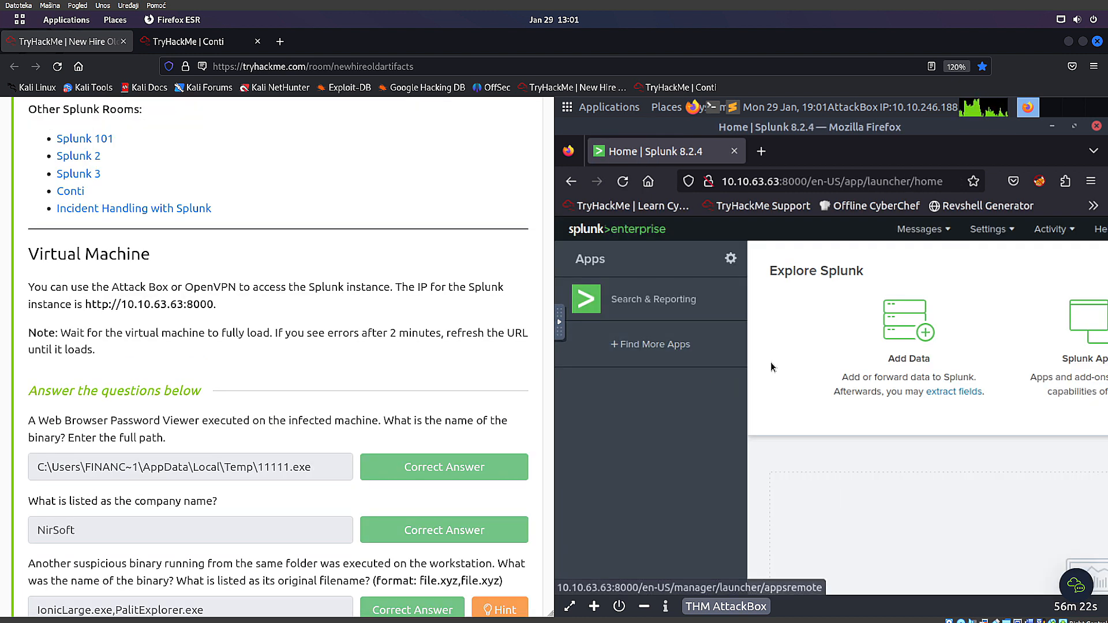
Show the AttackBox in full screen, open Splunk's Indexes page and check the event count of the main index
click(992, 230)
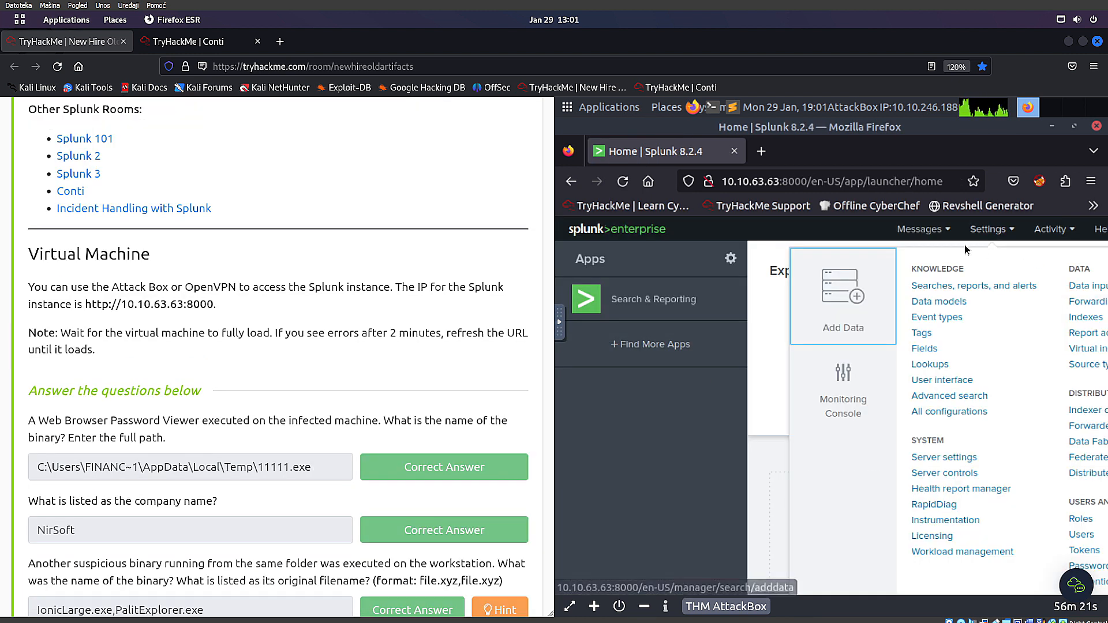
click(570, 606)
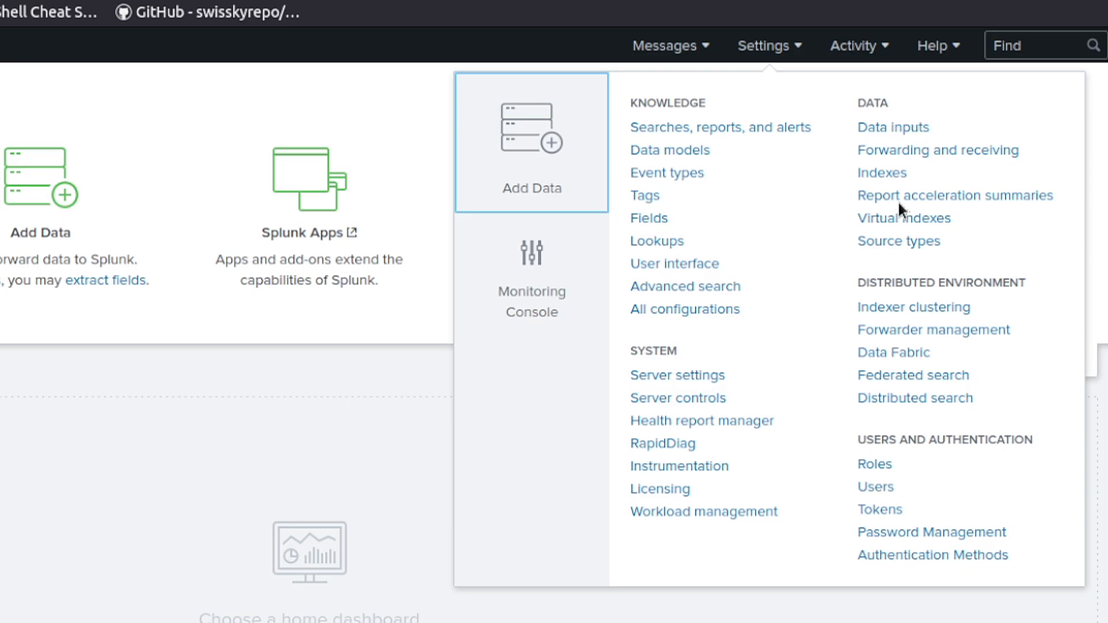
click(900, 174)
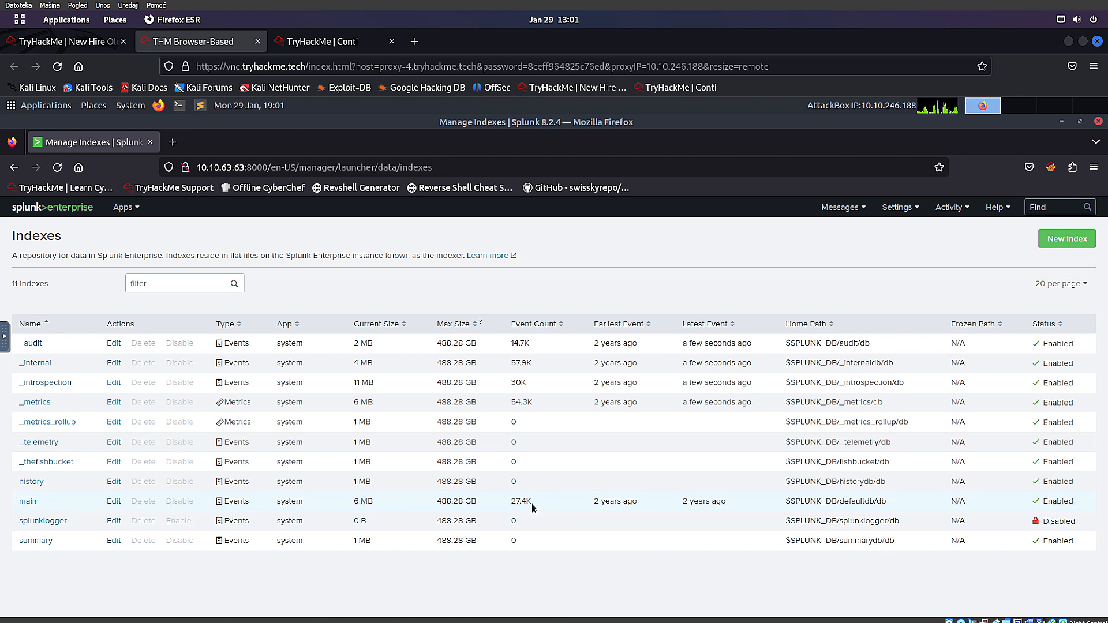
drag(535, 507, 506, 501)
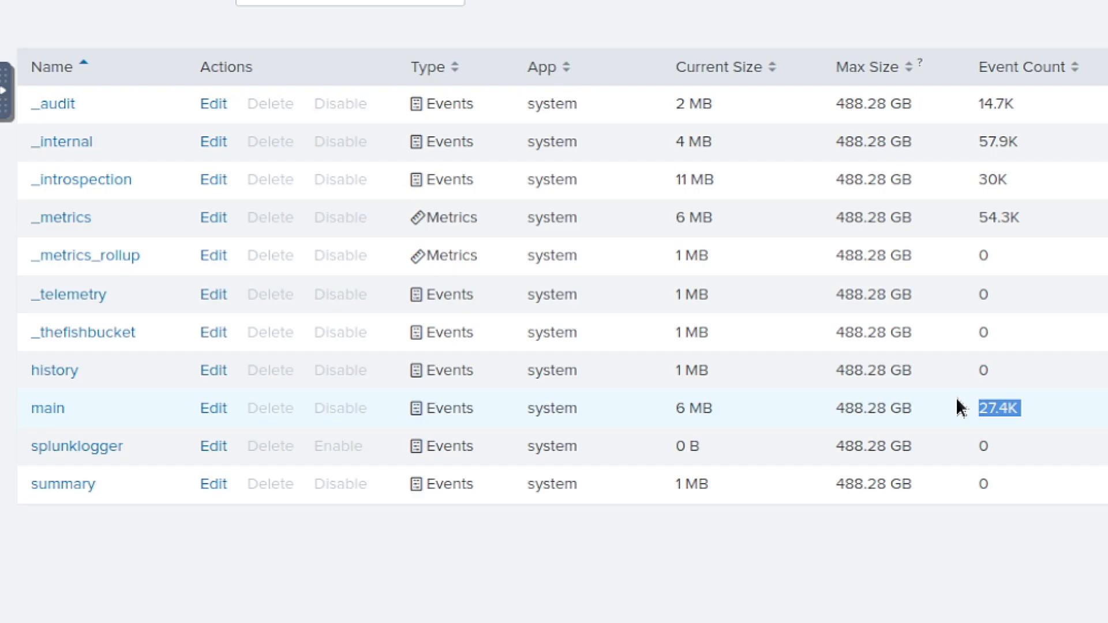
drag(956, 400, 271, 362)
drag(535, 403, 51, 388)
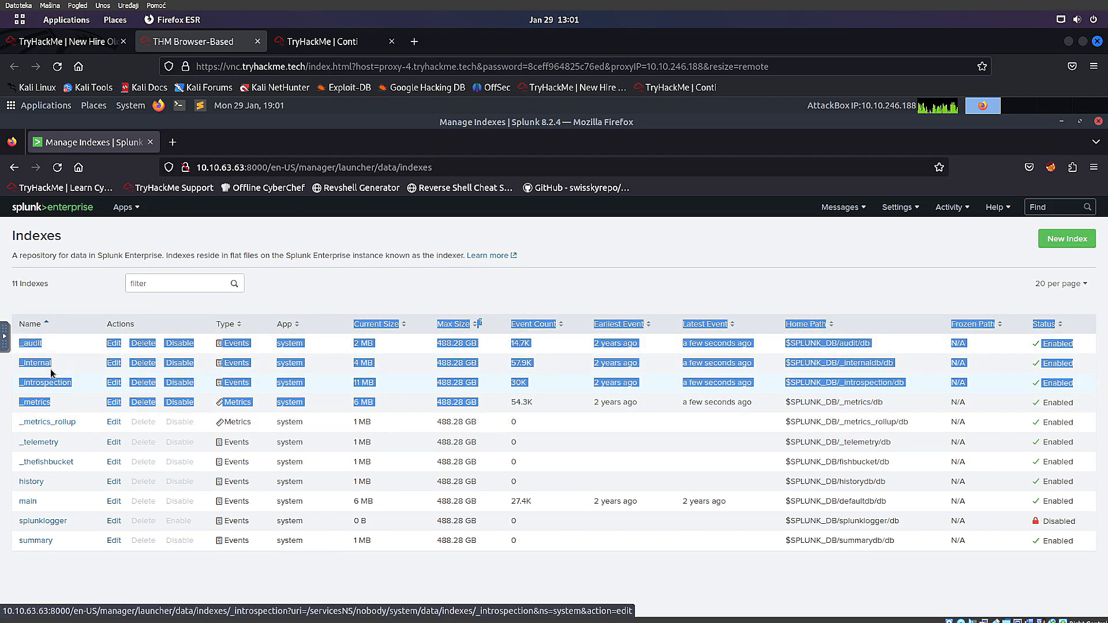
Run the search index="main" in Search & Reporting with the time range set to All time
click(87, 208)
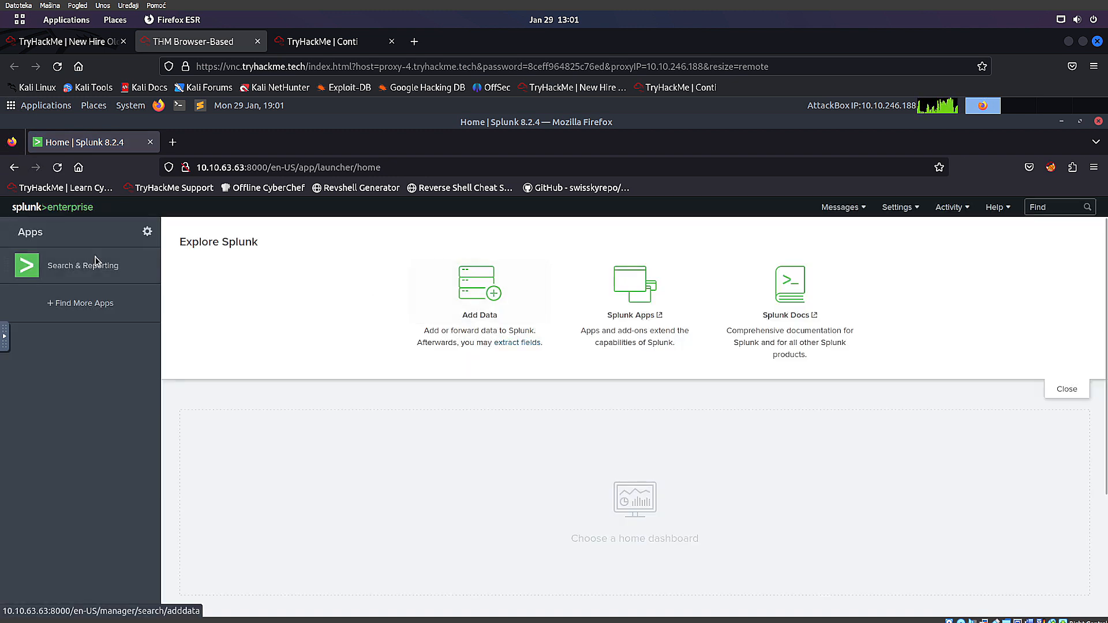
click(95, 262)
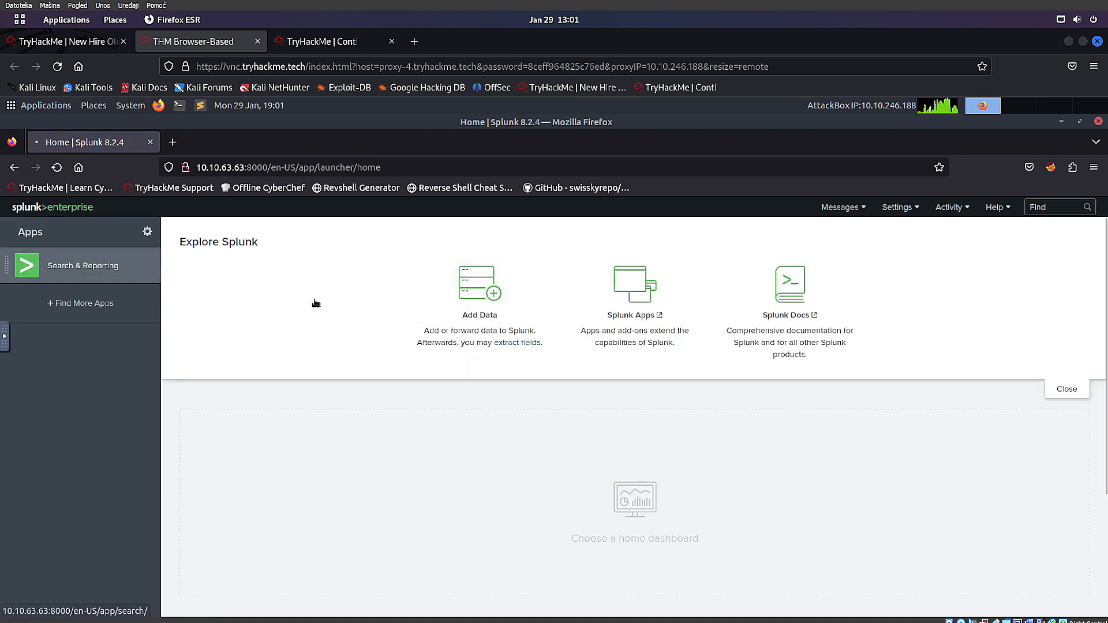
click(460, 291)
text(index="main")
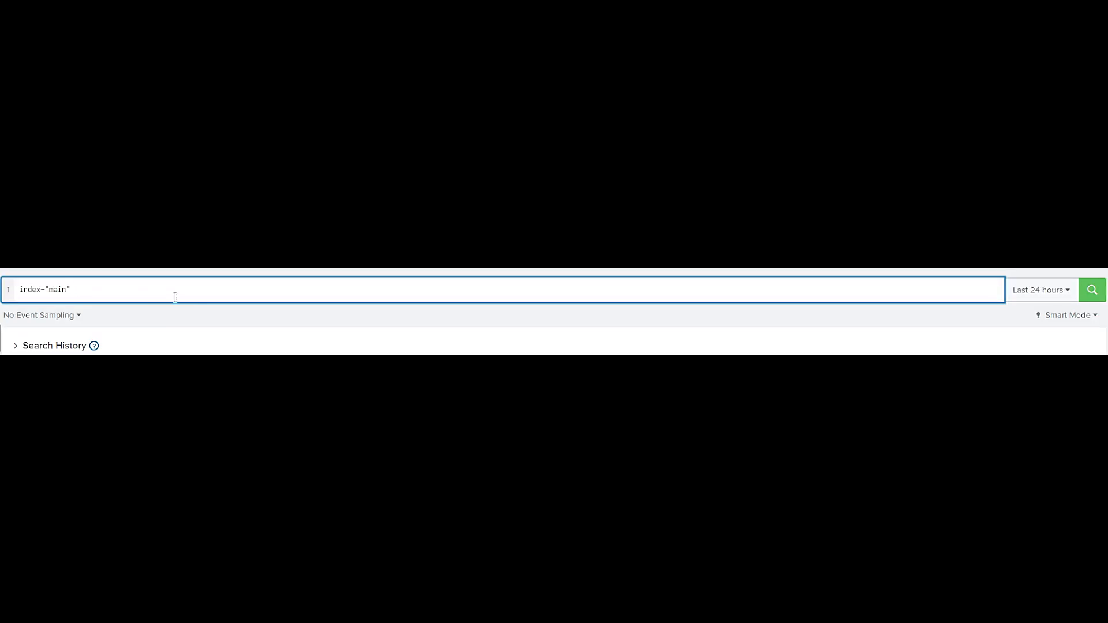
click(1087, 293)
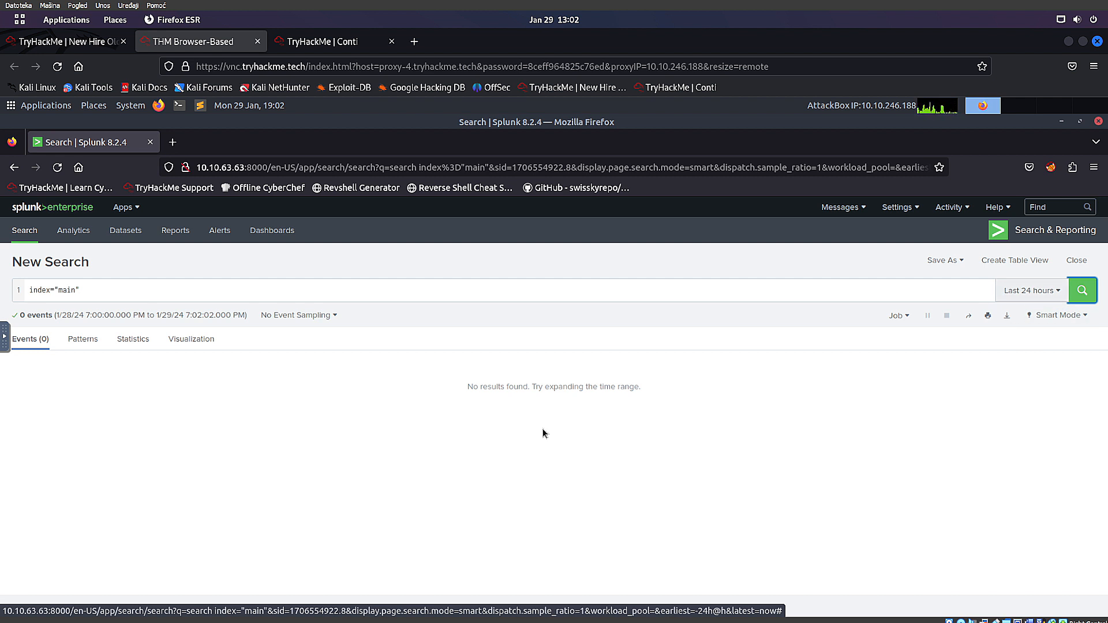
click(1024, 290)
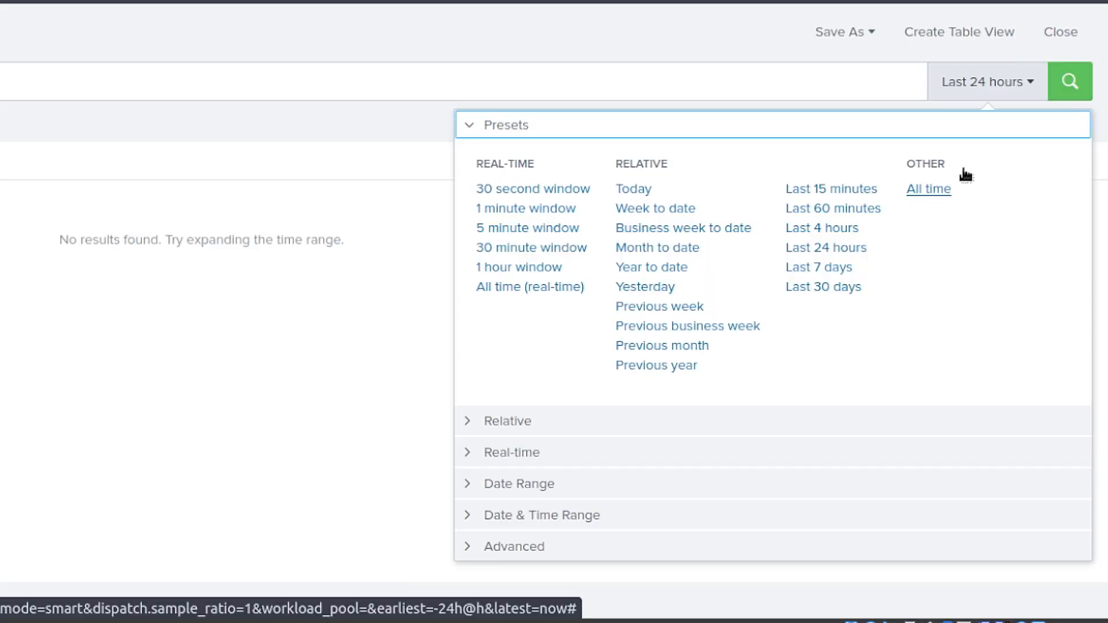
click(929, 189)
Read the TryHackMe room's first question about the Web Browser Password Viewer binary and its full path
click(86, 41)
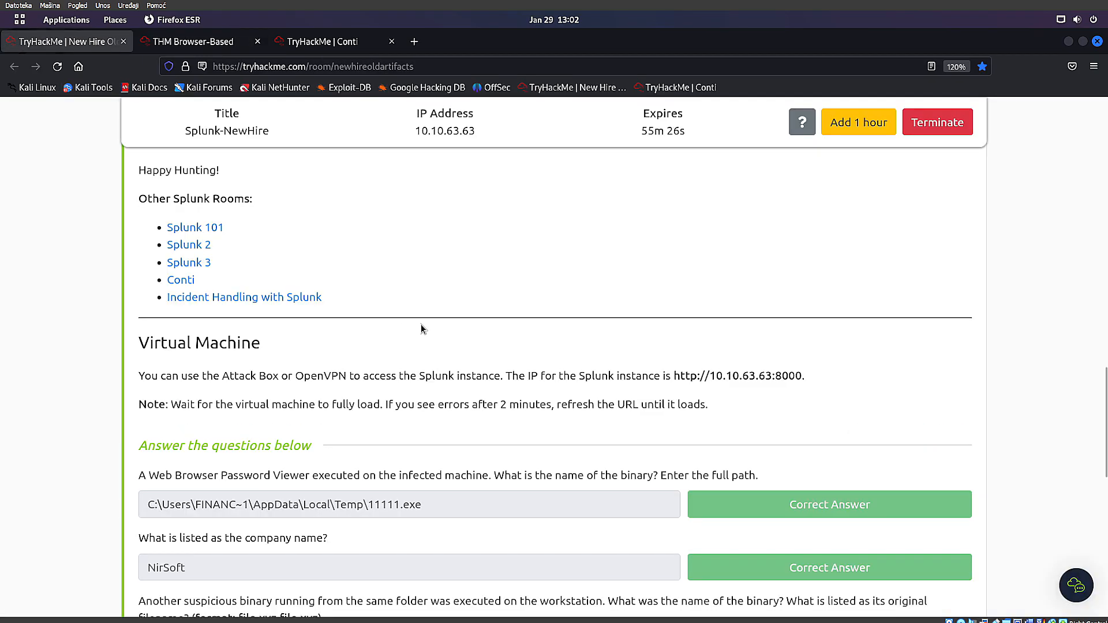
drag(182, 475, 304, 477)
click(323, 479)
drag(465, 477, 685, 480)
click(649, 451)
click(224, 41)
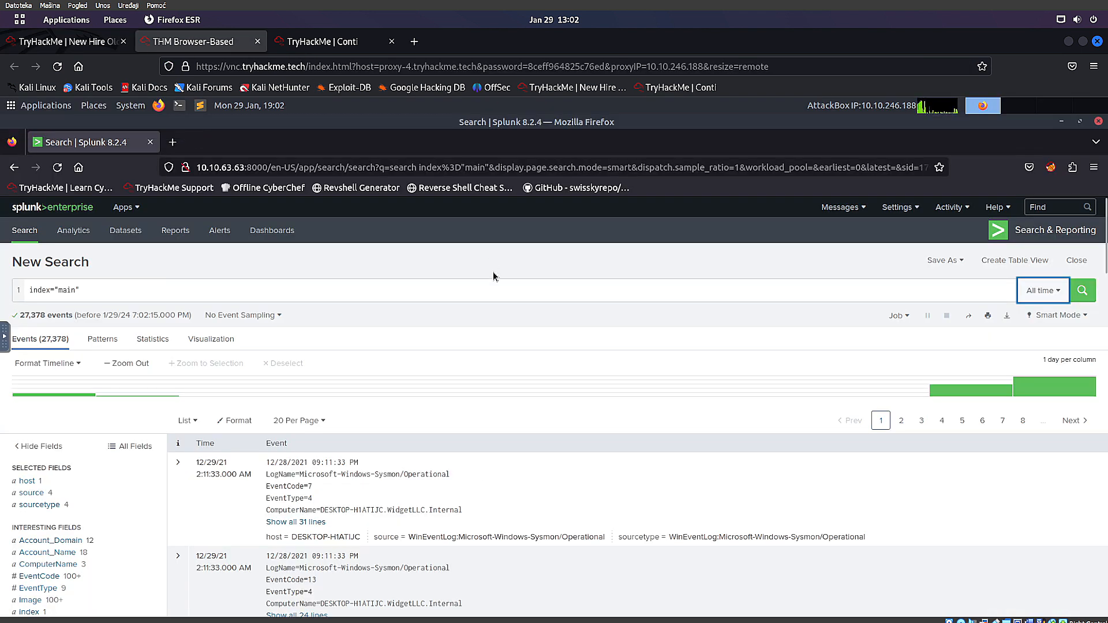
Narrow the search to index="main" web password
click(254, 287)
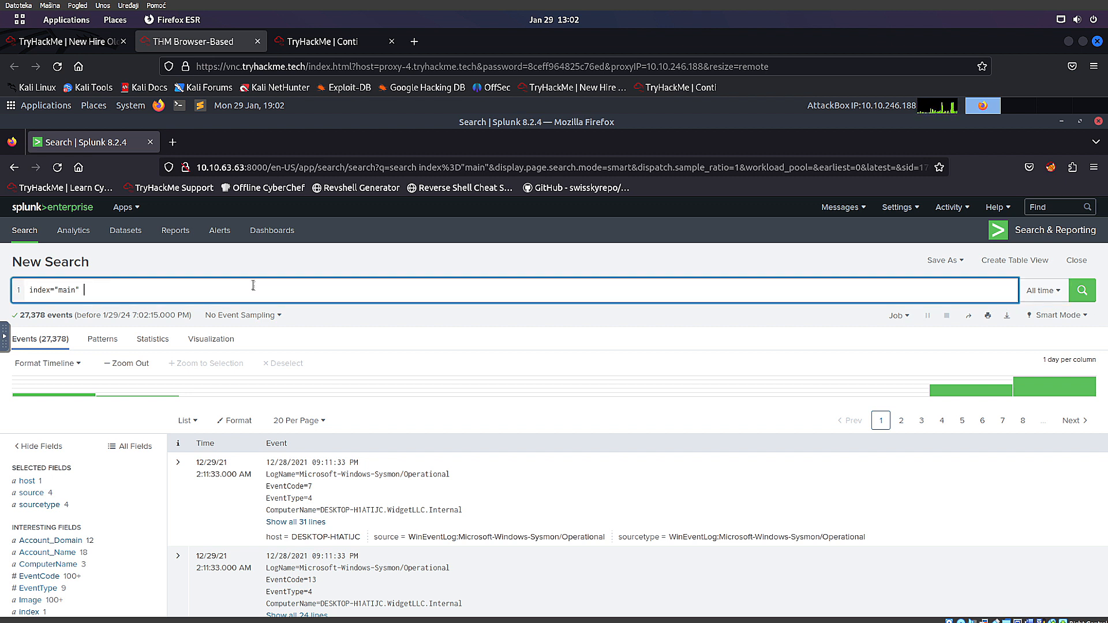
text(web password)
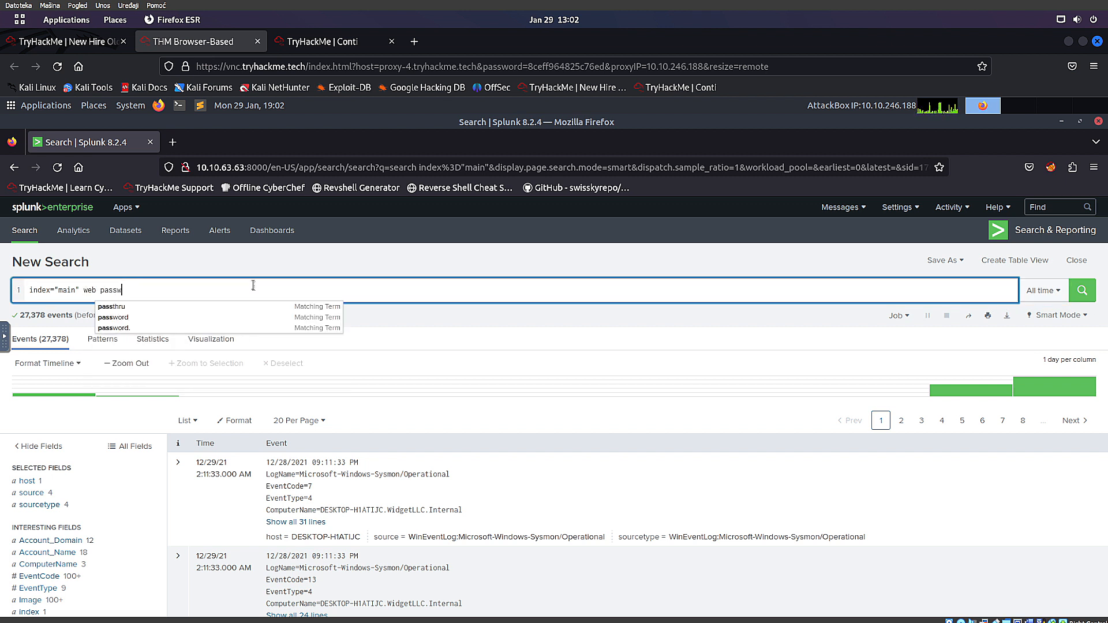
key(Return)
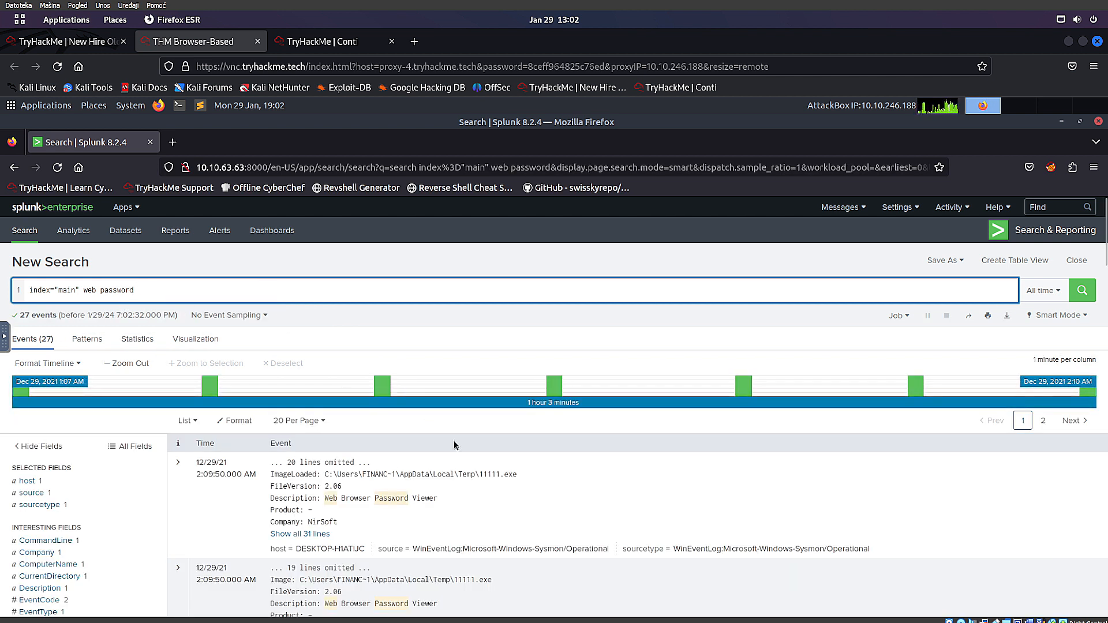
Expand the first event and examine its Image path, Description and Company fields
scroll(470, 496, down, 2)
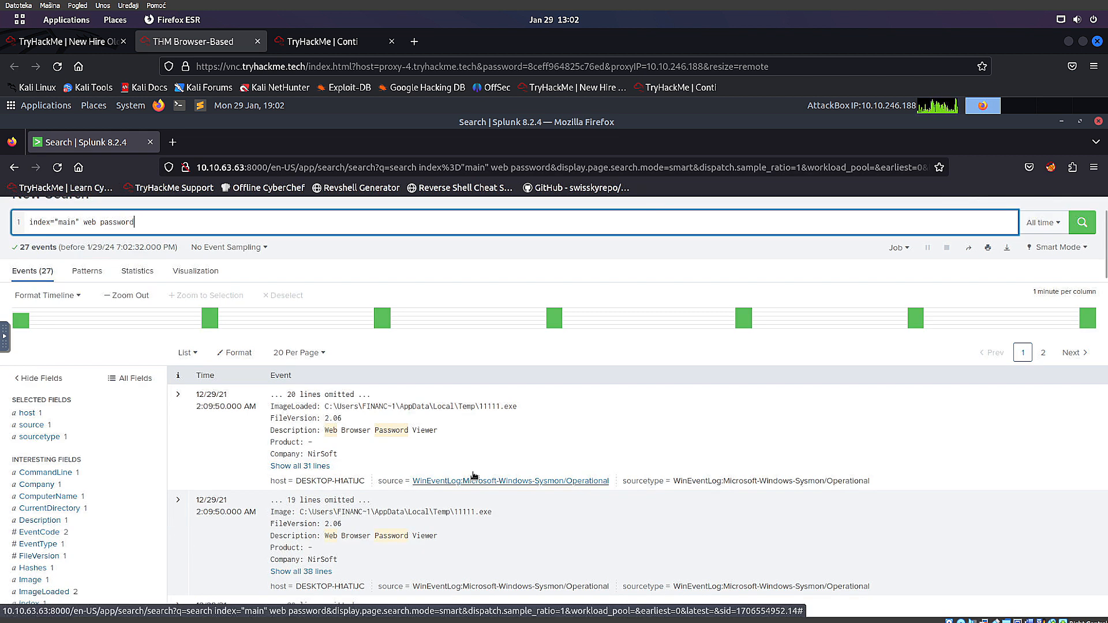
click(311, 466)
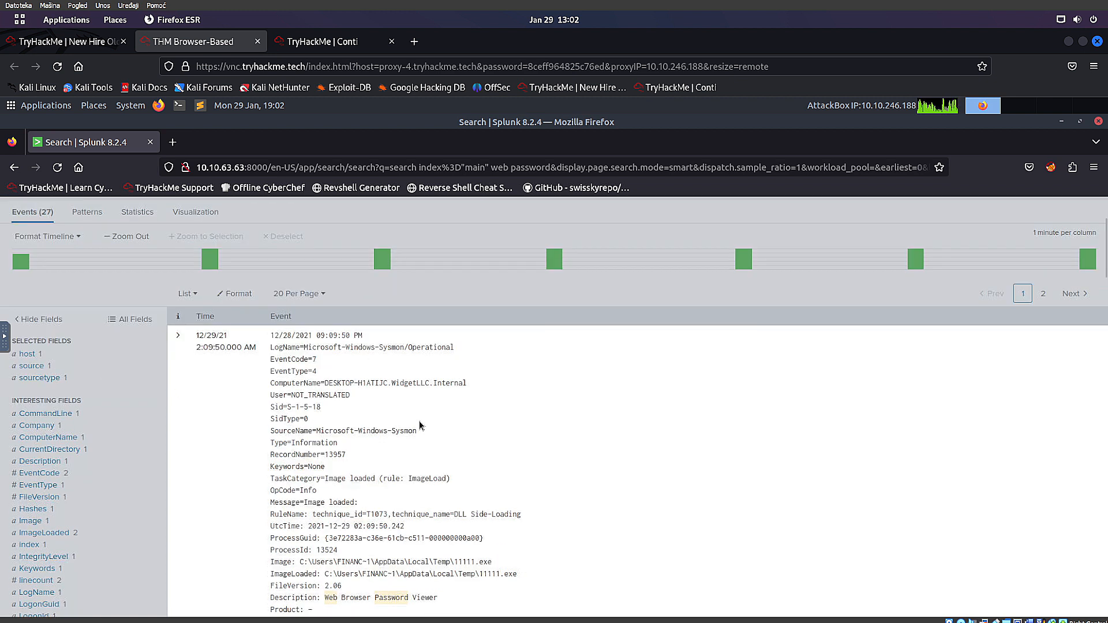
scroll(456, 444, down, 4)
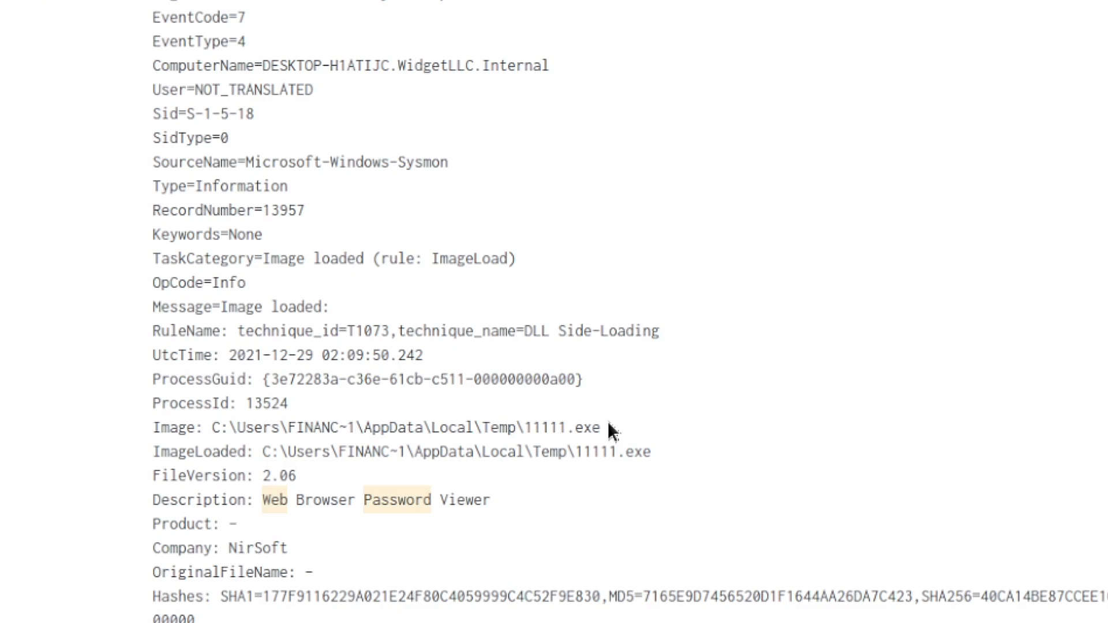
drag(496, 485, 460, 482)
drag(537, 422, 524, 426)
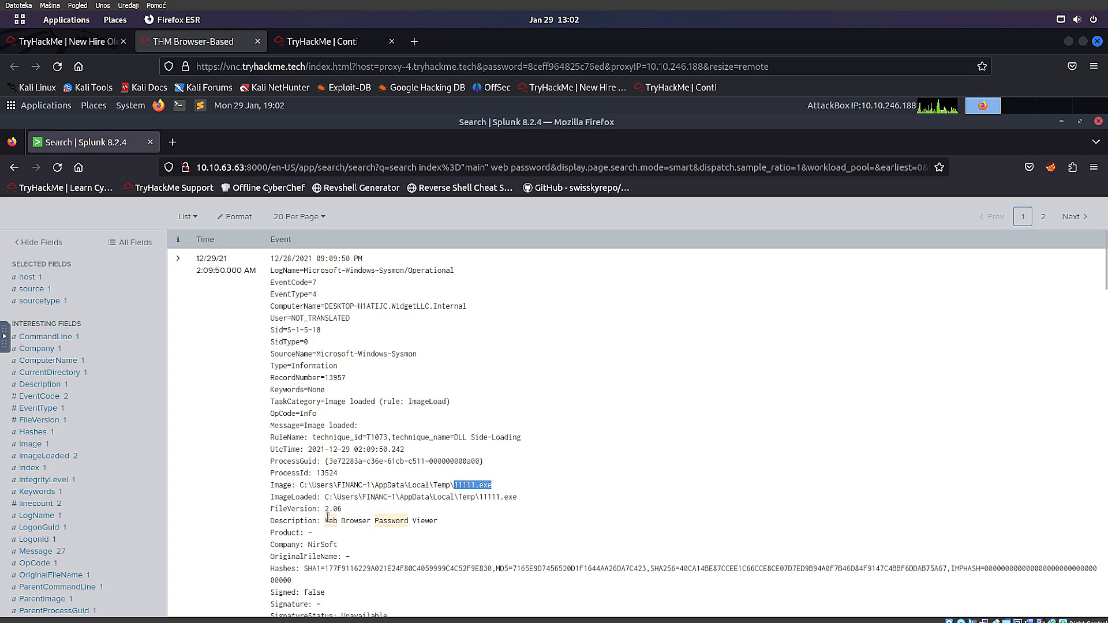
drag(328, 519, 438, 520)
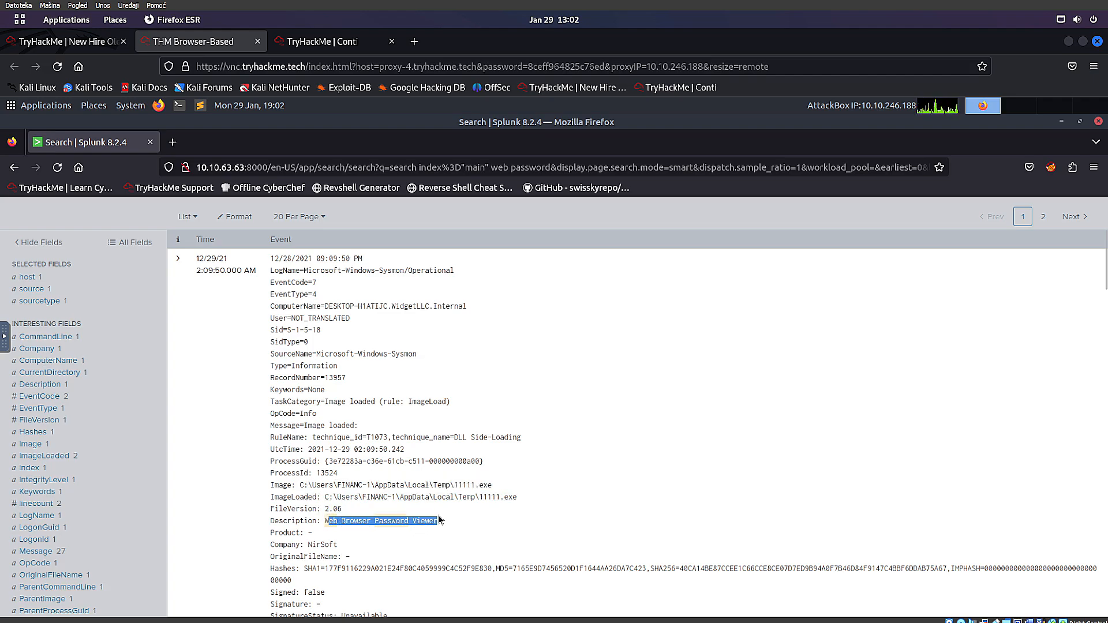
scroll(452, 514, down, 2)
drag(339, 473, 305, 473)
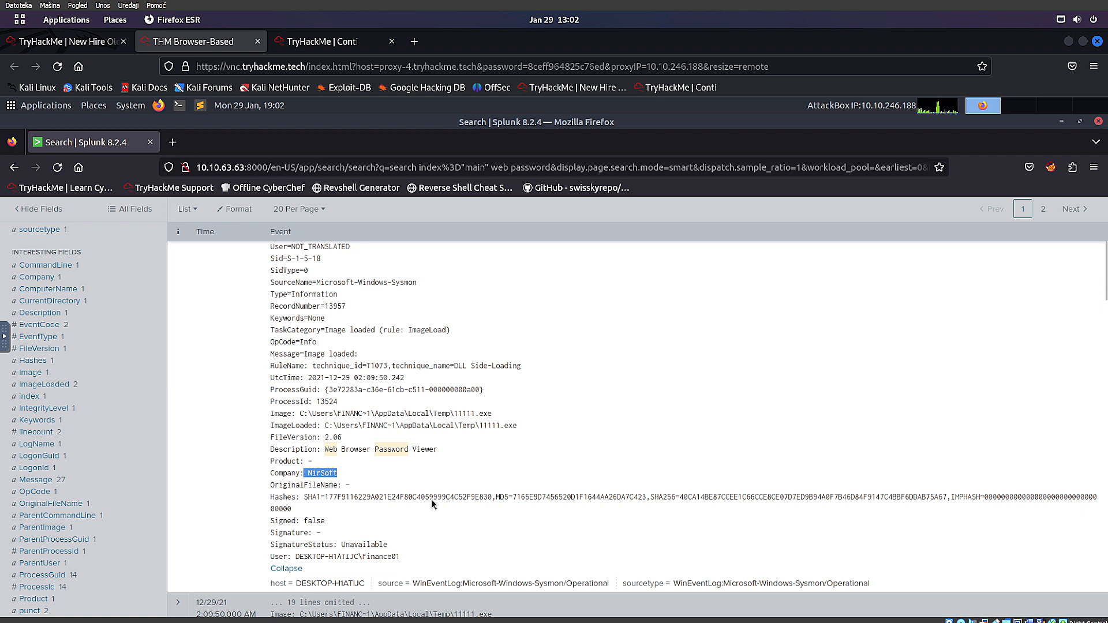
Copy the event's ImageLoaded path and paste it into the room page's address bar to compare it with the first answer
click(62, 42)
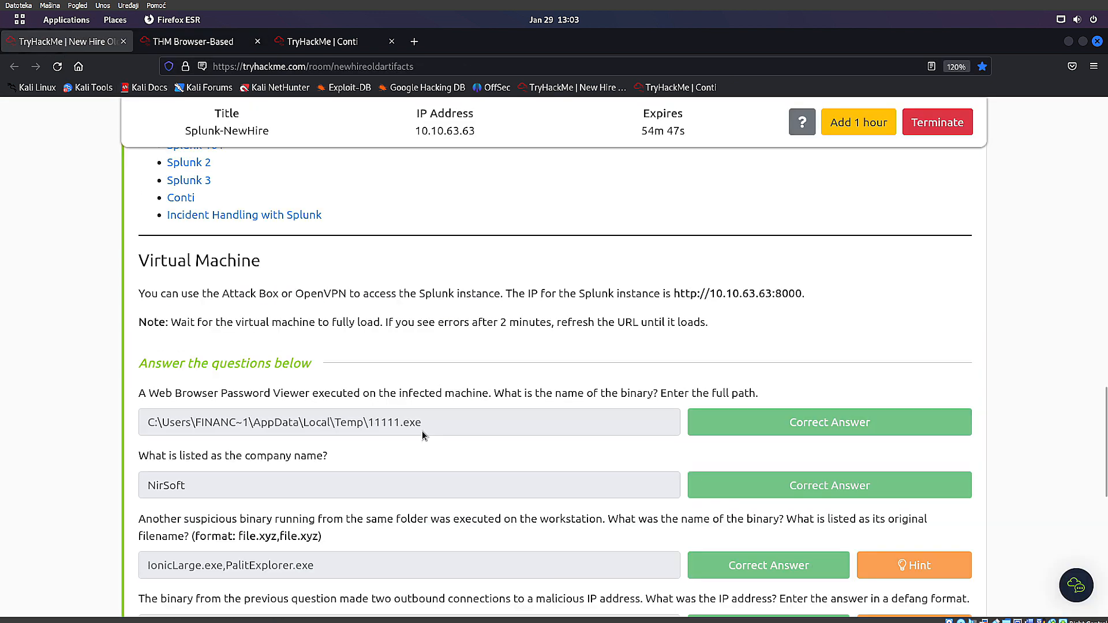
drag(422, 431, 145, 423)
click(193, 41)
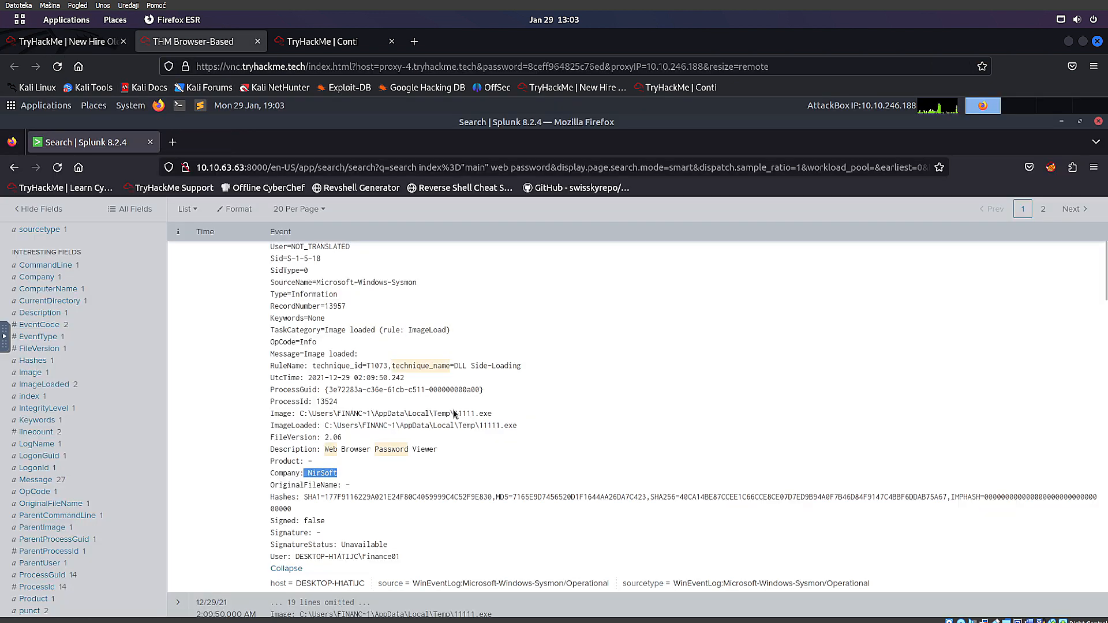
drag(517, 425, 324, 428)
key(ctrl+c)
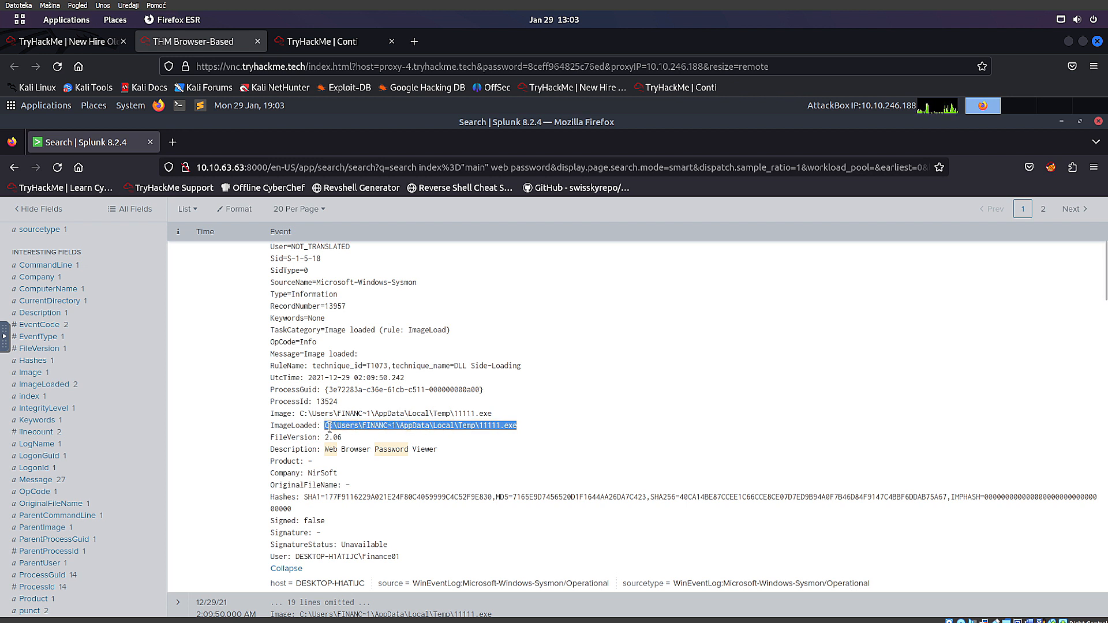
click(92, 42)
click(380, 63)
key(ctrl+v)
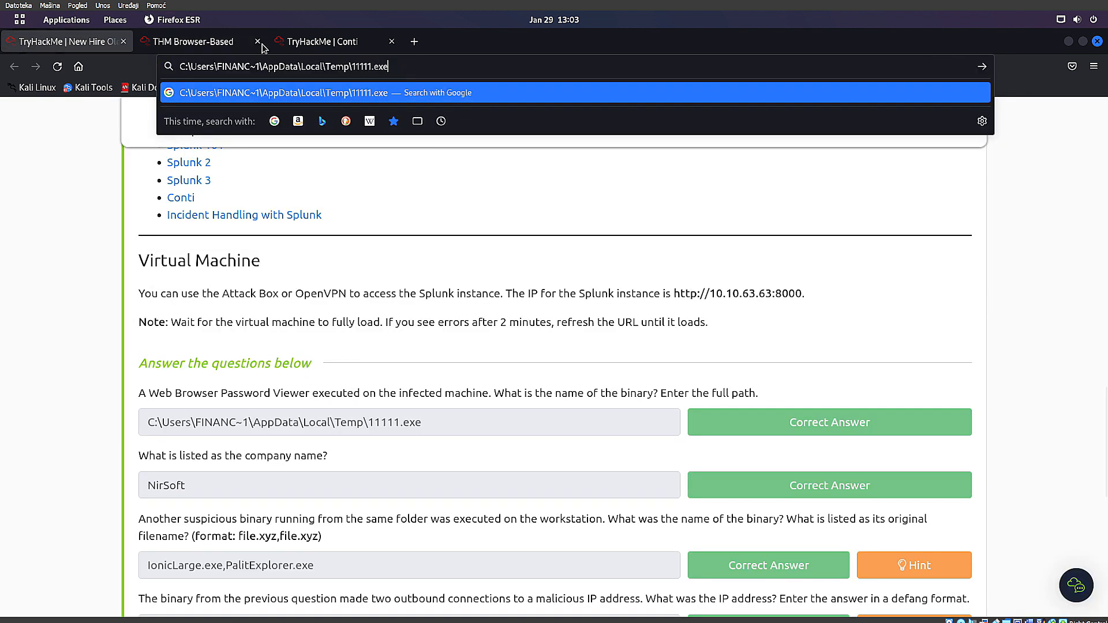
drag(431, 72, 191, 65)
click(397, 363)
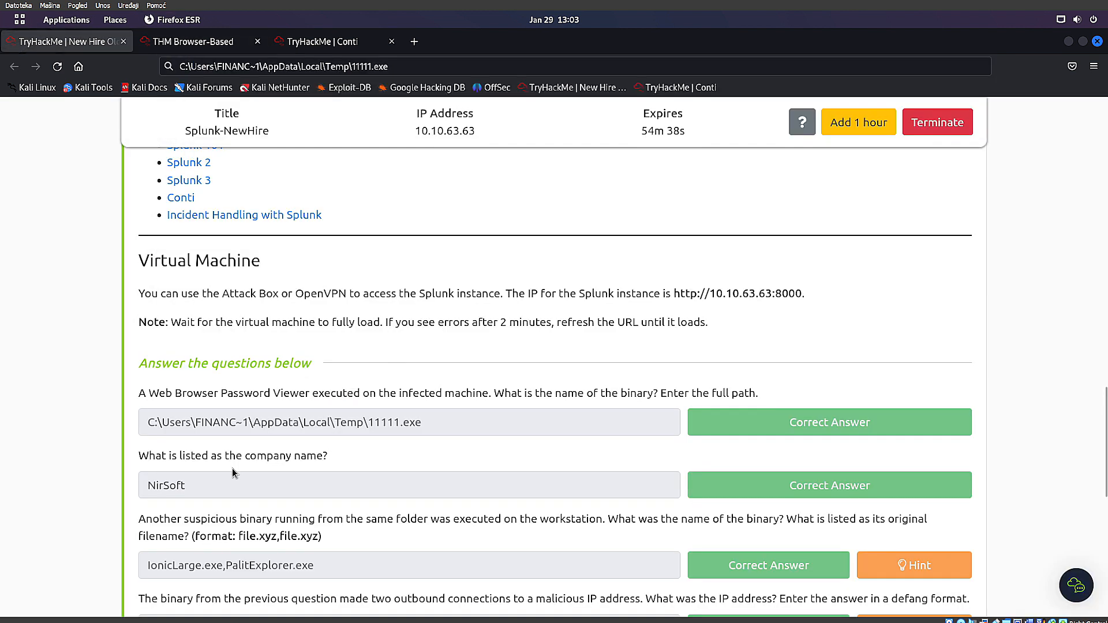
Compare the Company value in the event with the room's answer to the company name question
drag(165, 459, 337, 459)
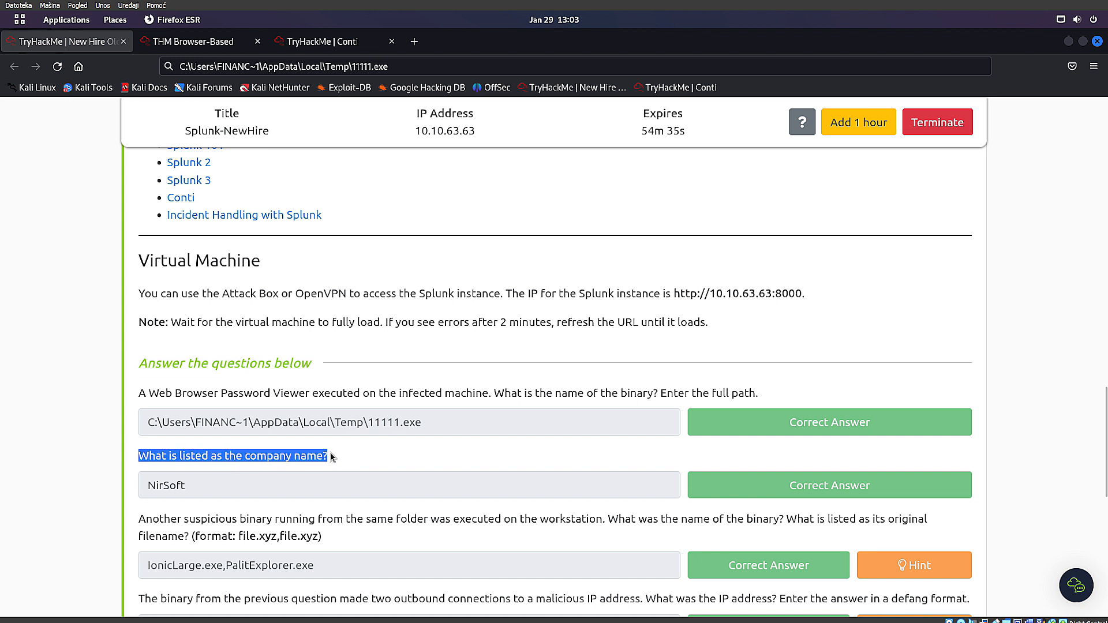
click(202, 45)
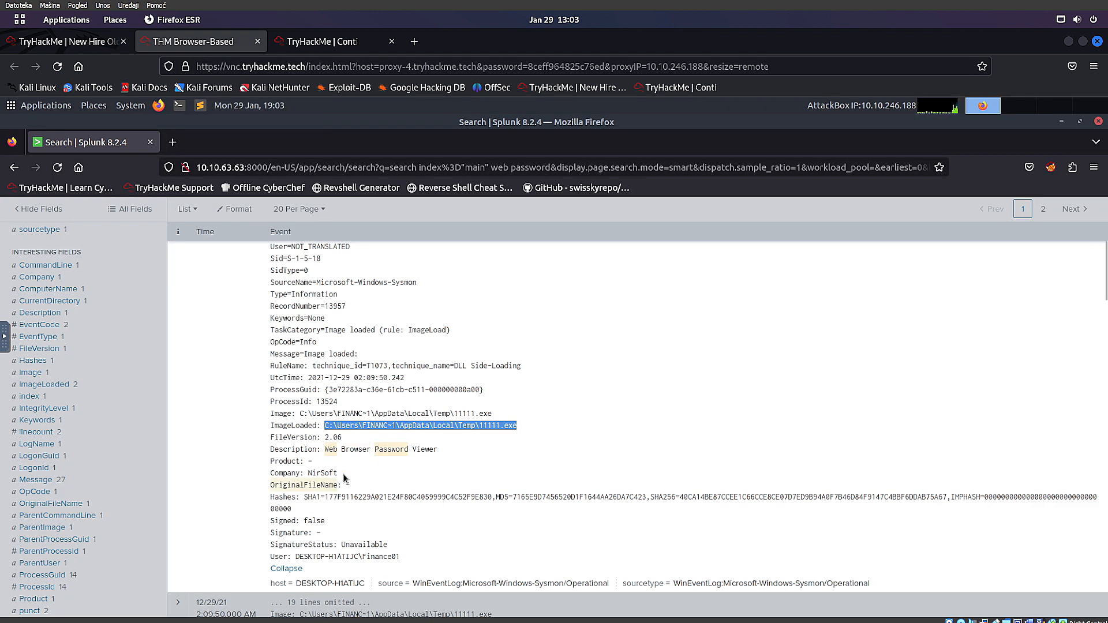
double_click(323, 473)
click(63, 42)
double_click(240, 492)
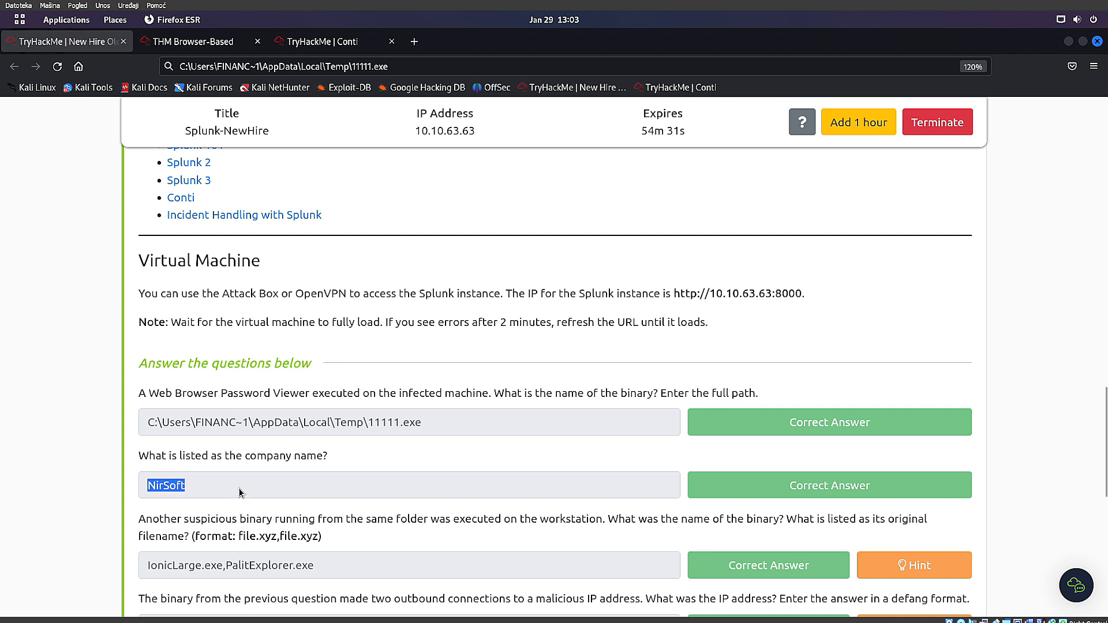
Read the question about another suspicious binary executed from the same folder and its original filename
scroll(240, 492, down, 2)
drag(188, 439, 334, 455)
click(603, 447)
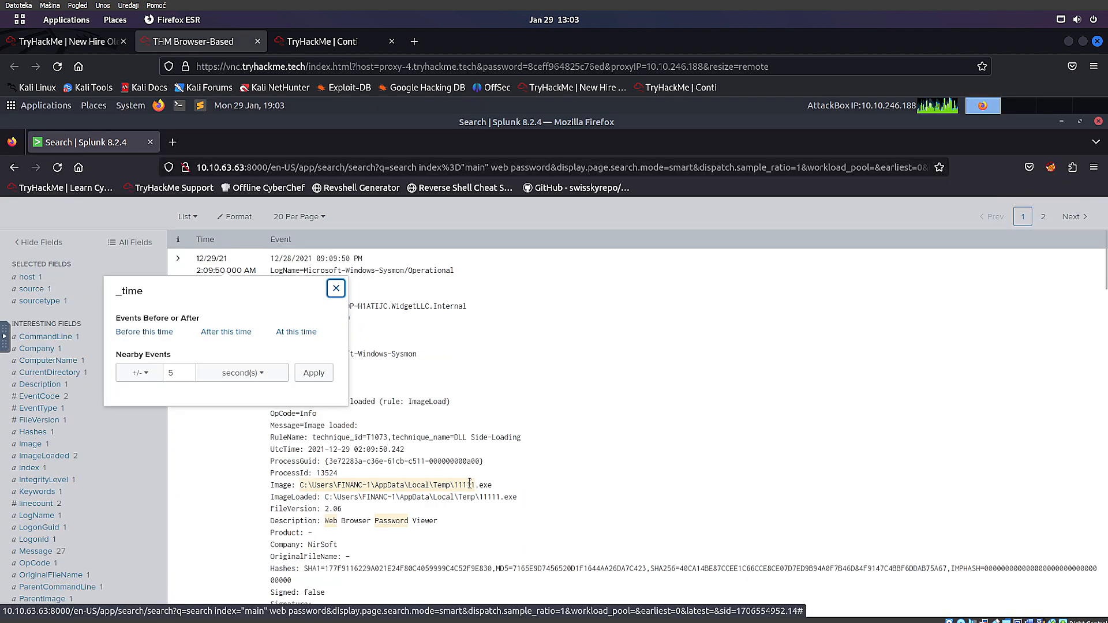
Copy the Temp folder path from the first event's Image value for use in the search query
drag(458, 485, 300, 485)
key(ctrl+c)
scroll(259, 404, up, 4)
click(233, 290)
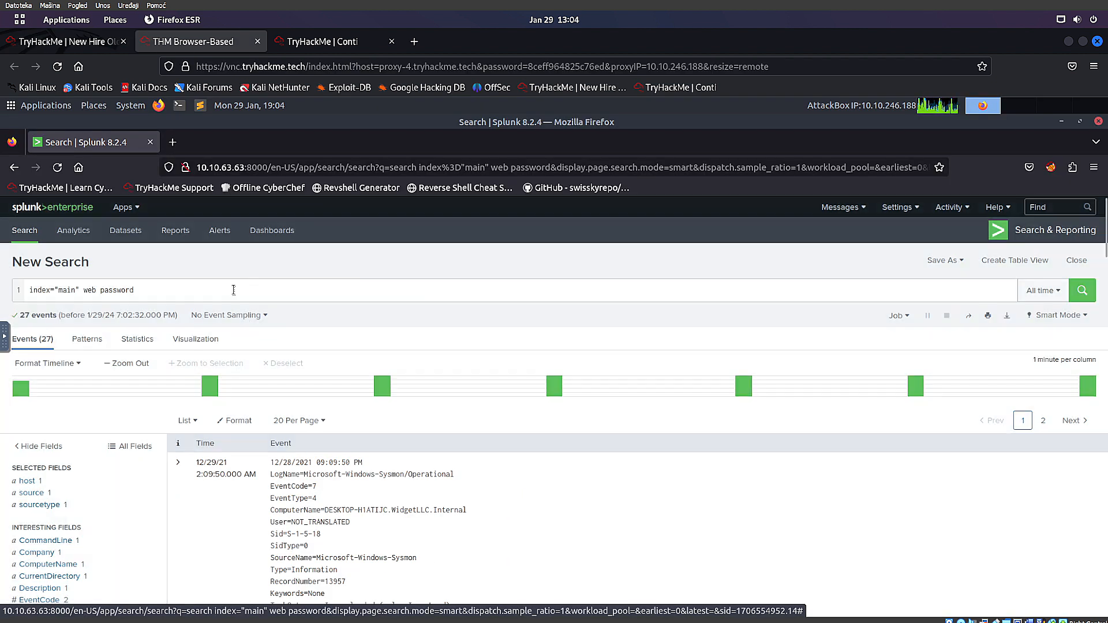
Replace web password in the query with the copied path C:\Users\FINANC~1\AppData\Local\Temp\ and run the search
click(231, 292)
key(BackSpace)
key(BackSpace)
key(BackSpace)
key(BackSpace)
key(BackSpace)
key(BackSpace)
key(BackSpace)
key(BackSpace)
key(BackSpace)
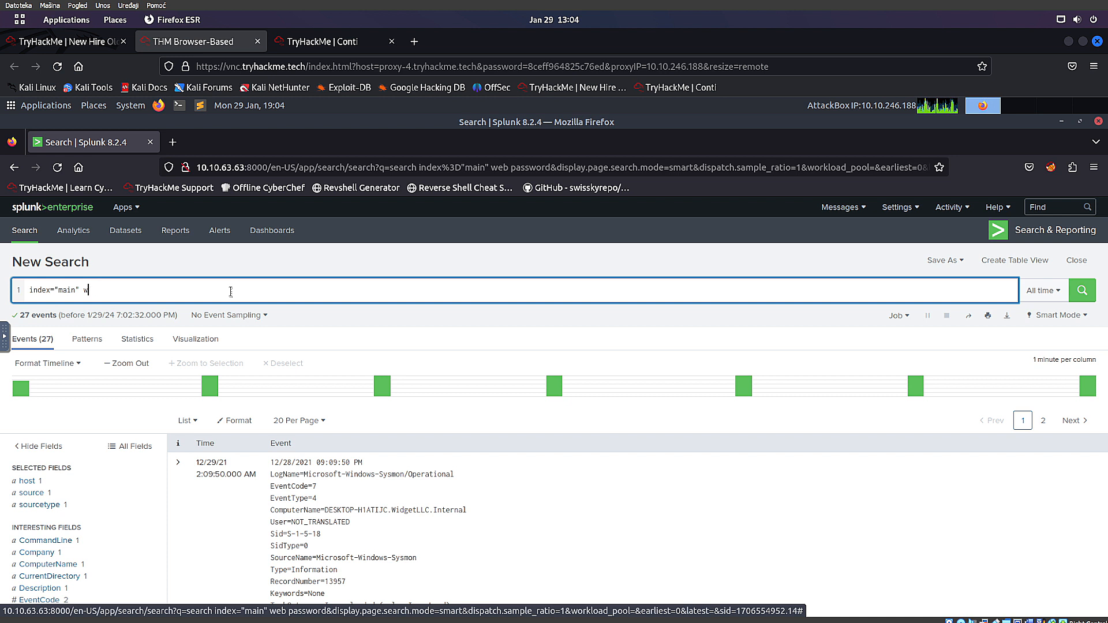
text(")
key(ctrl+v)
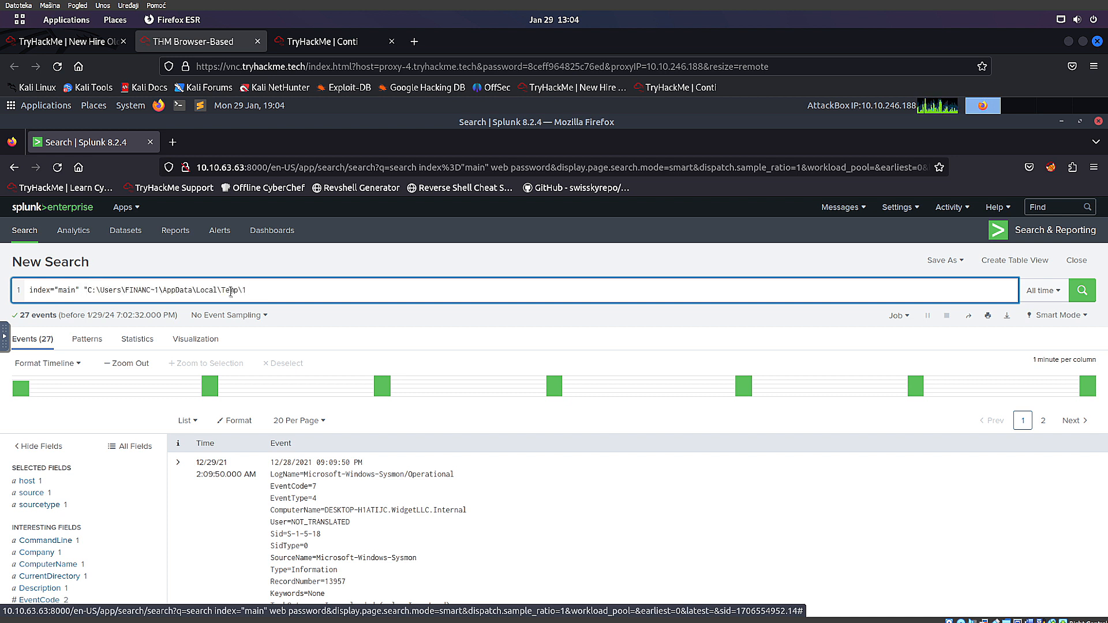
key(Return)
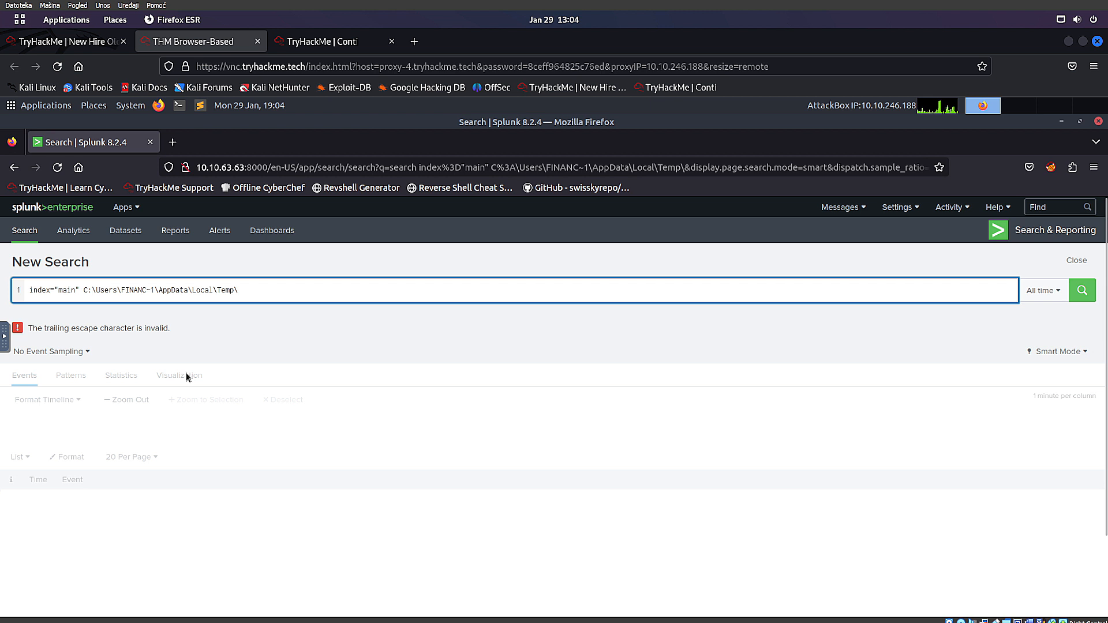
Double every backslash in the query's folder path to escape it and rerun the search
text(\)
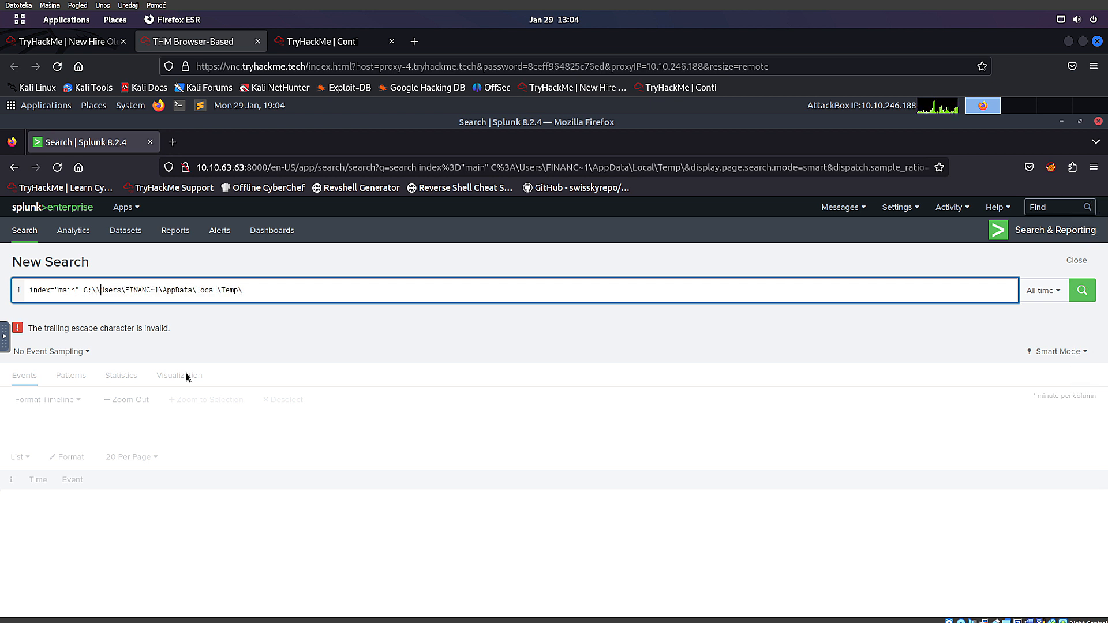
text(\)
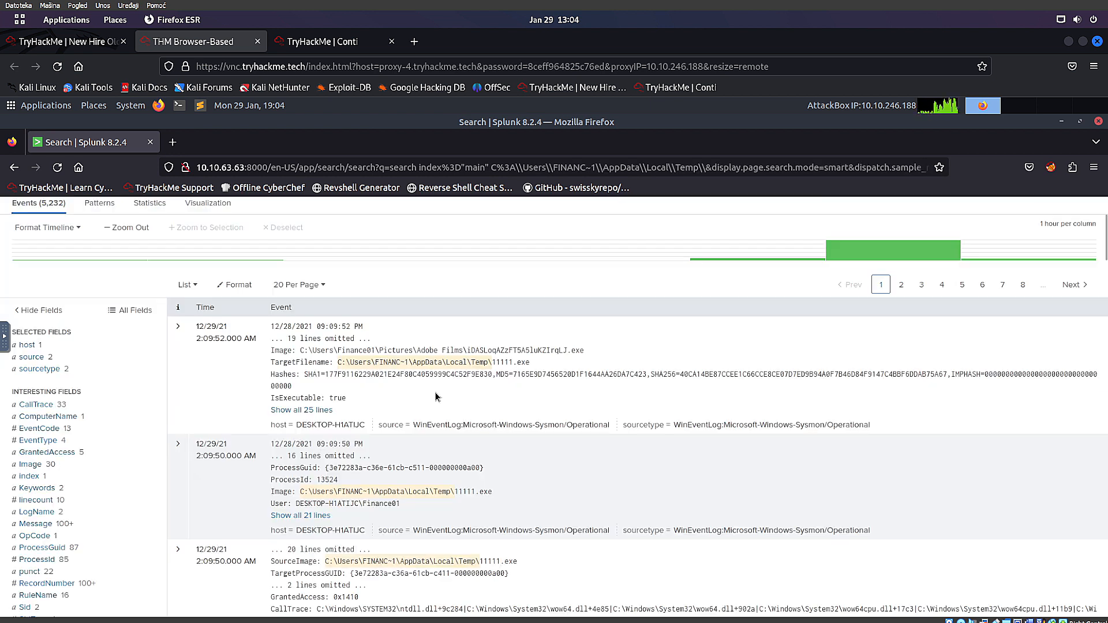
key(Return)
Look through the events from the Temp folder and examine the top values of the Image field
scroll(439, 397, down, 3)
scroll(470, 418, down, 2)
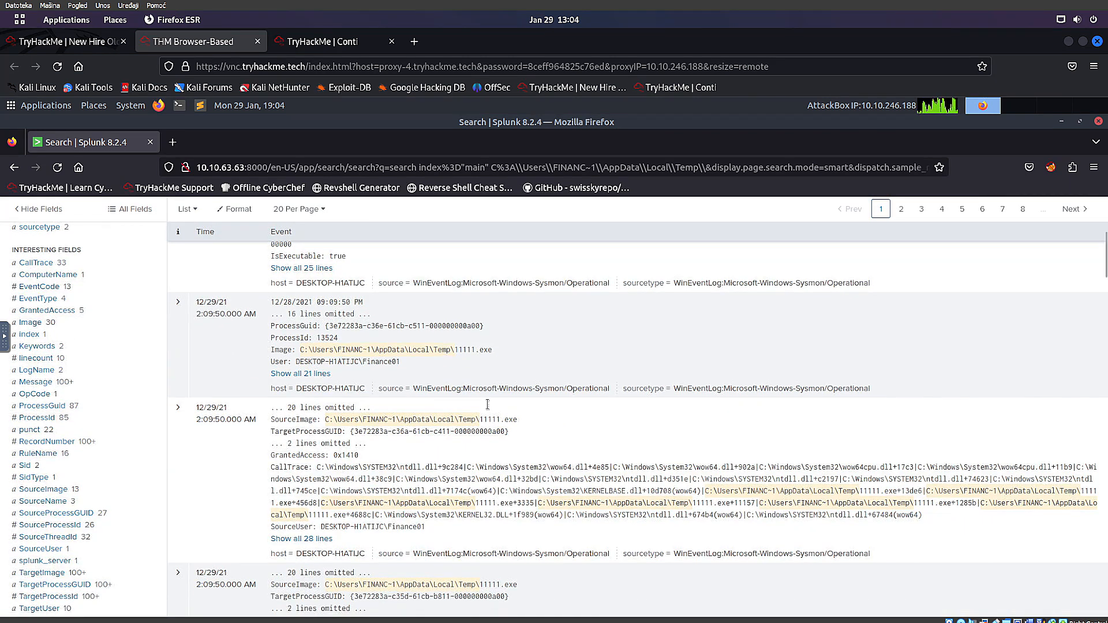
scroll(680, 431, down, 2)
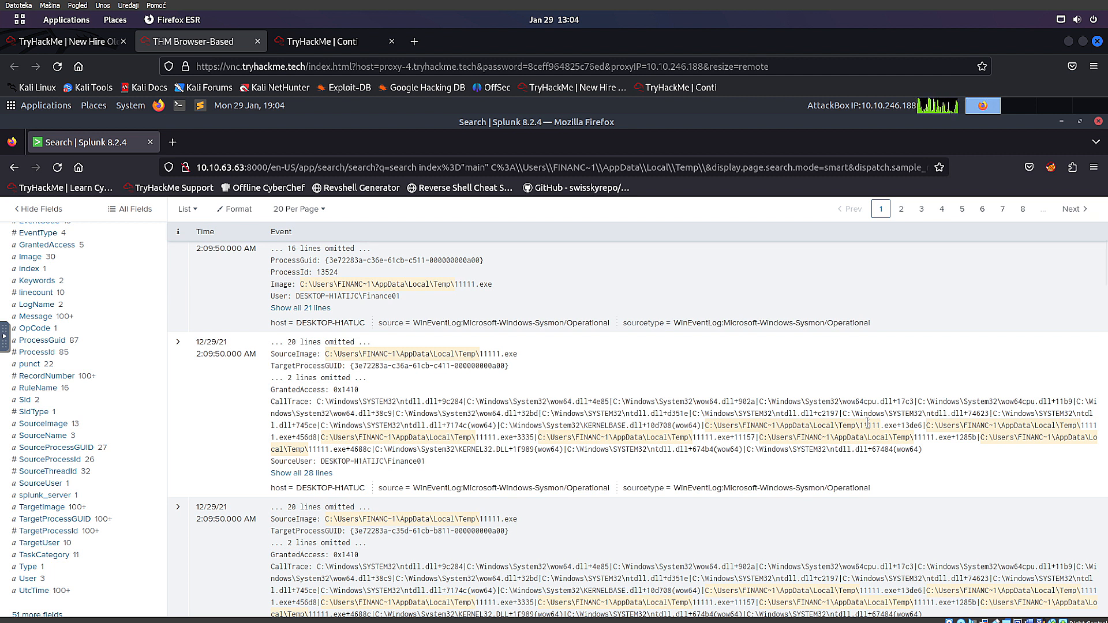
scroll(868, 423, down, 3)
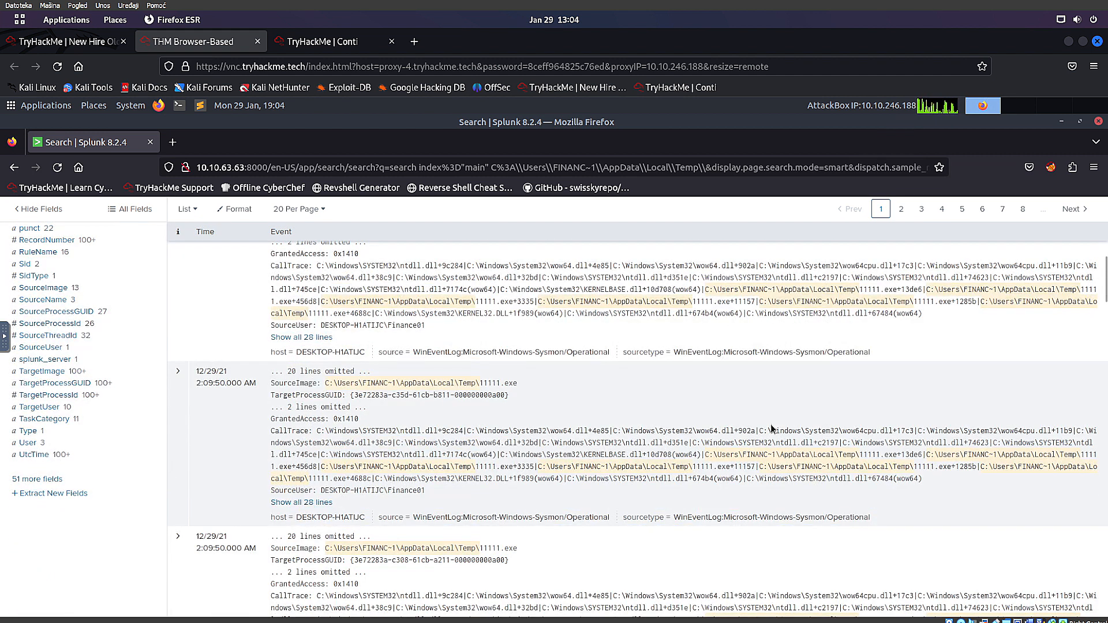
scroll(259, 394, up, 2)
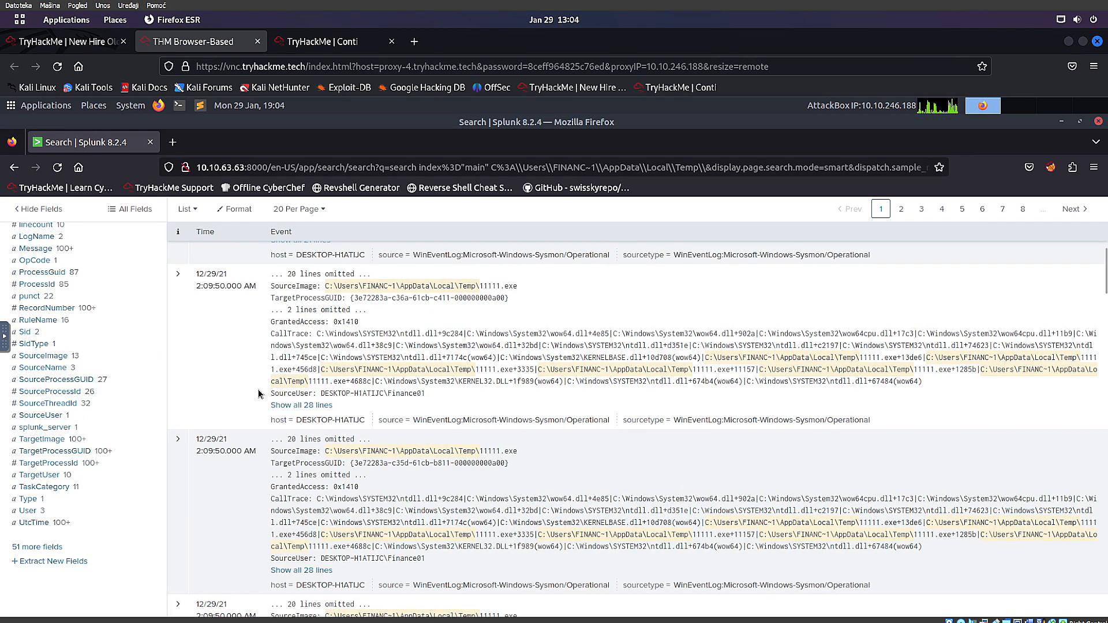
scroll(259, 394, up, 4)
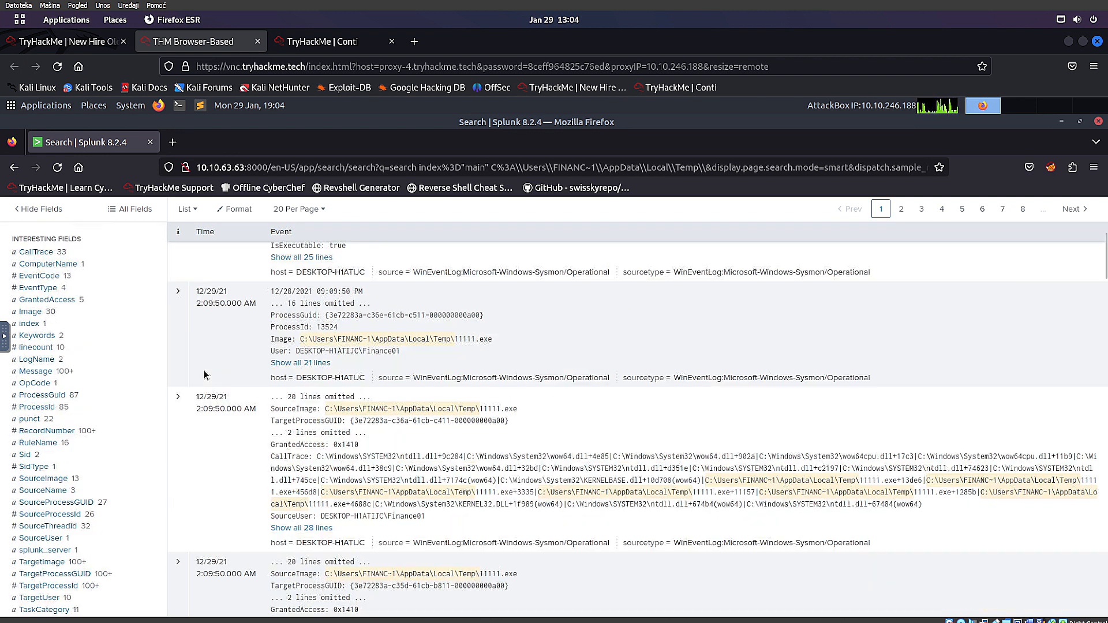
click(37, 327)
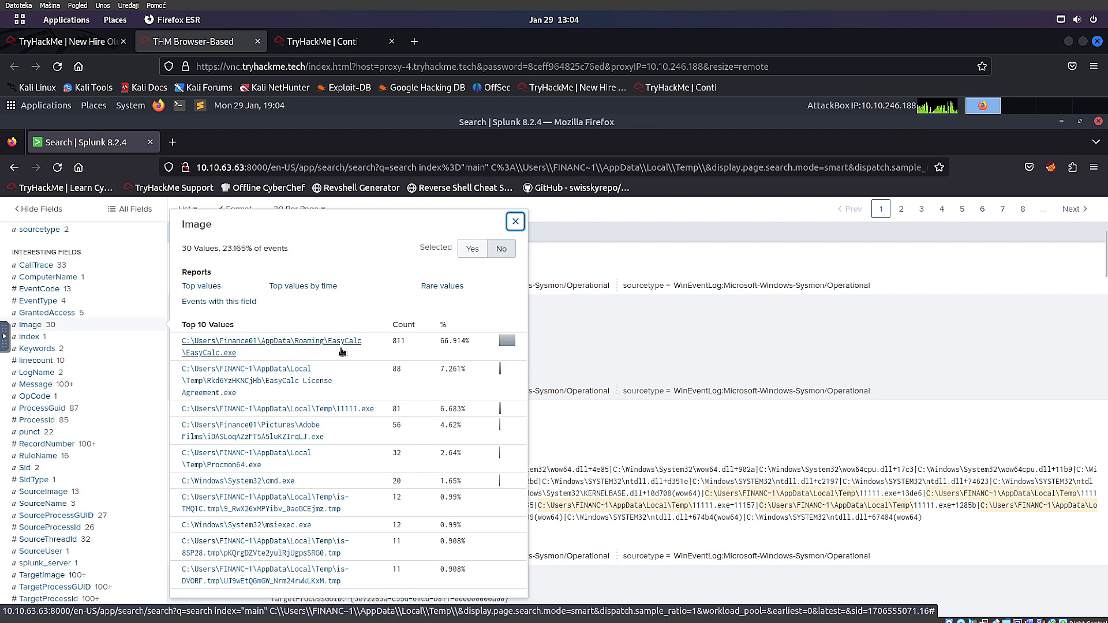
scroll(496, 358, up, 3)
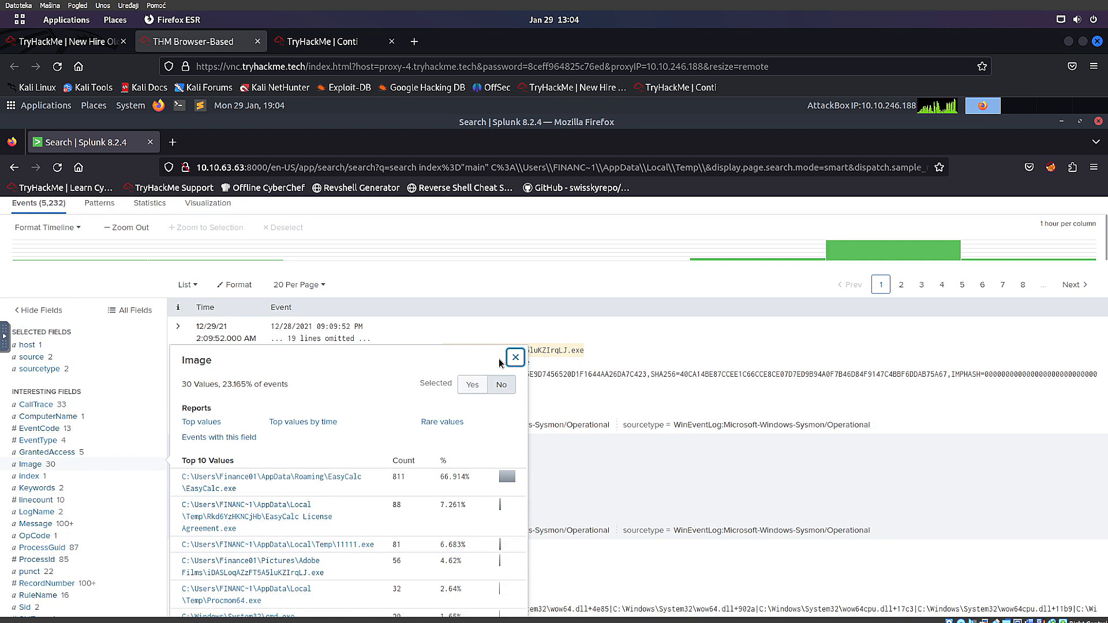
click(515, 358)
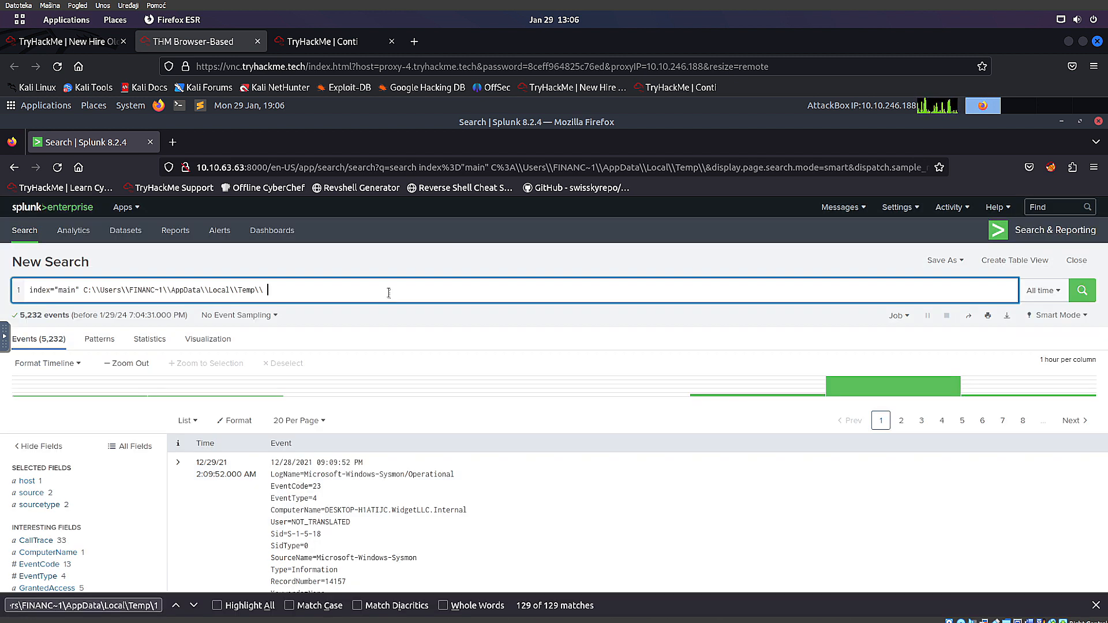
Add .exe to the end of the query, run the search and look through the matching events
text(.exe)
key(Return)
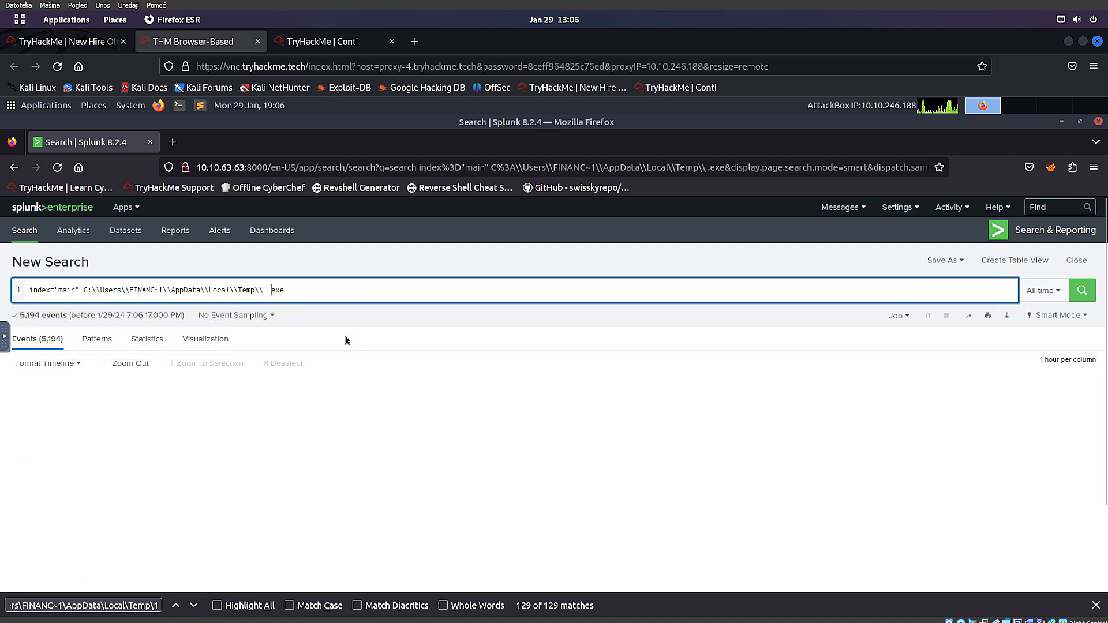
scroll(456, 381, down, 2)
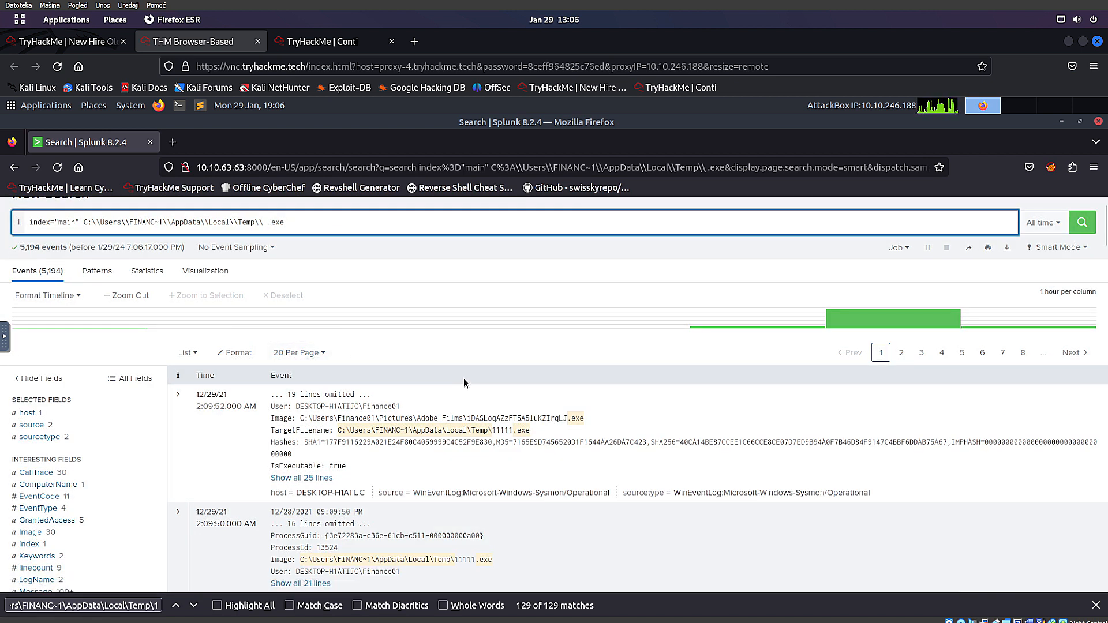
scroll(462, 385, down, 2)
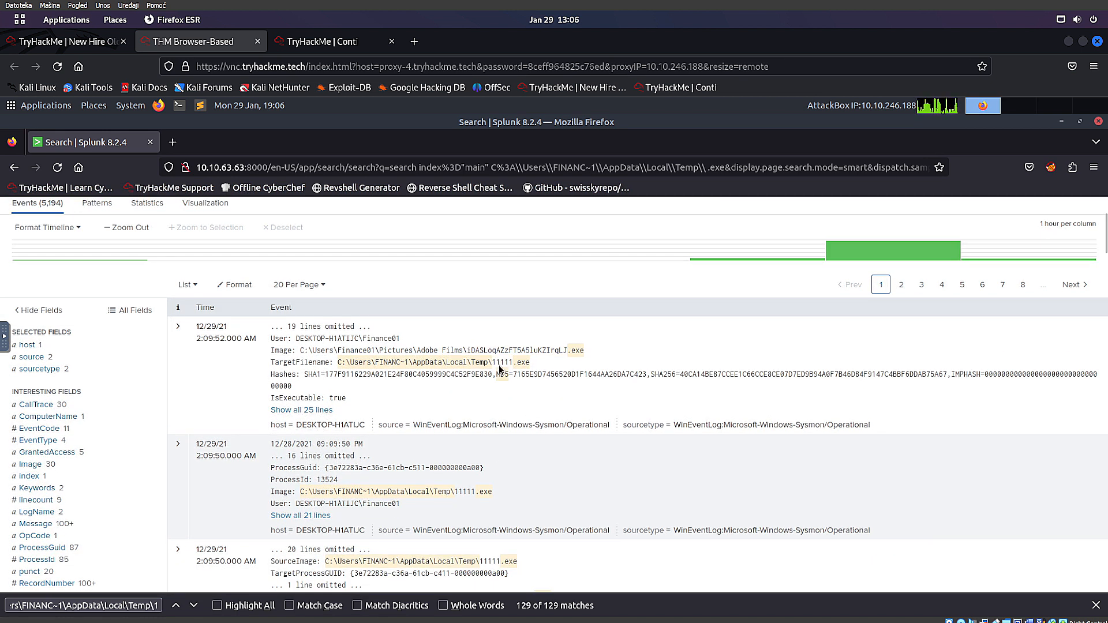
scroll(508, 366, down, 2)
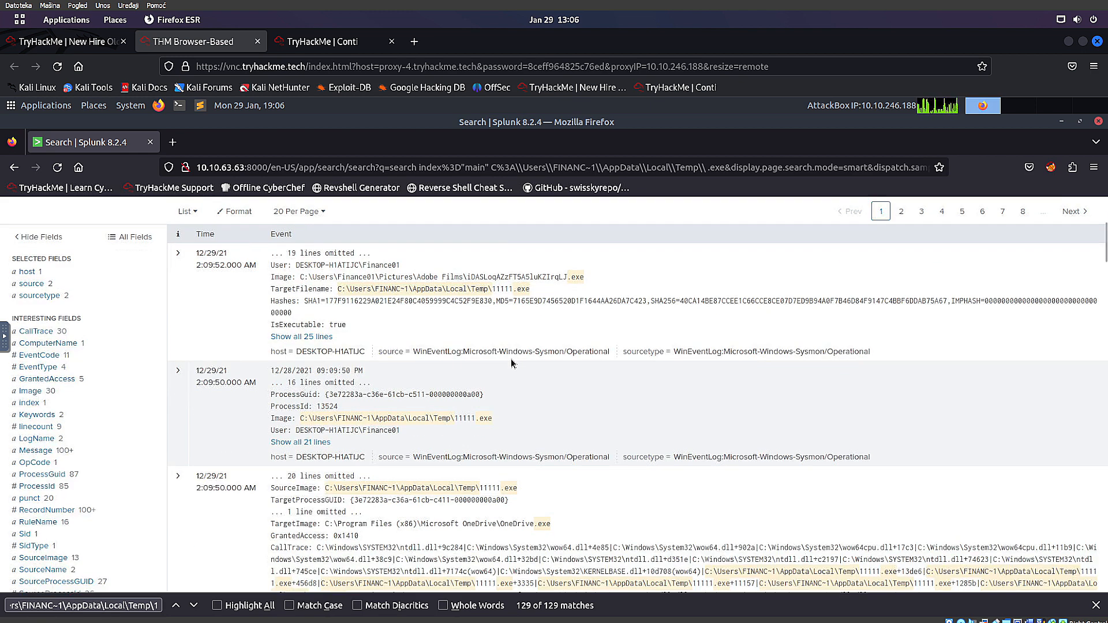
scroll(511, 363, down, 8)
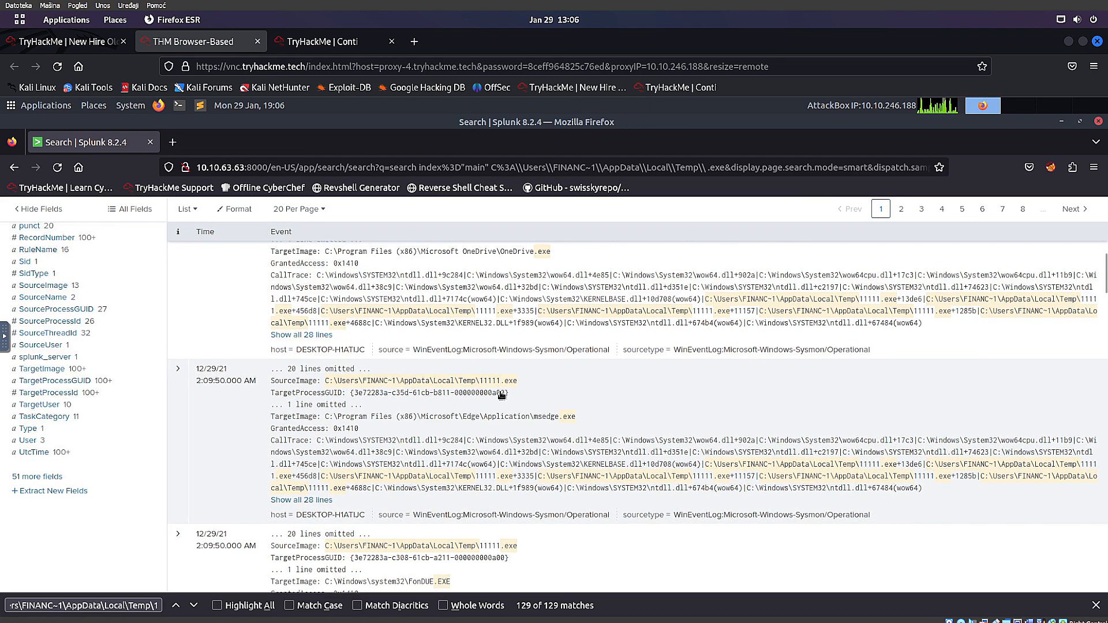
scroll(501, 395, down, 1)
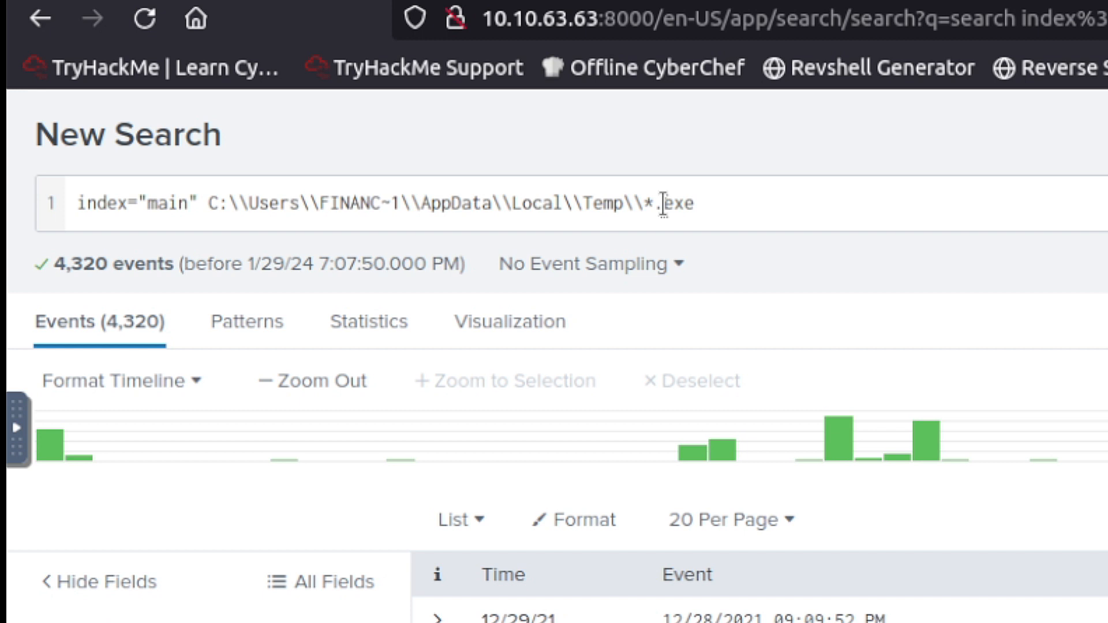
Review the escaped Temp folder path and the *.exe wildcard in the search query
drag(657, 205, 259, 189)
click(662, 218)
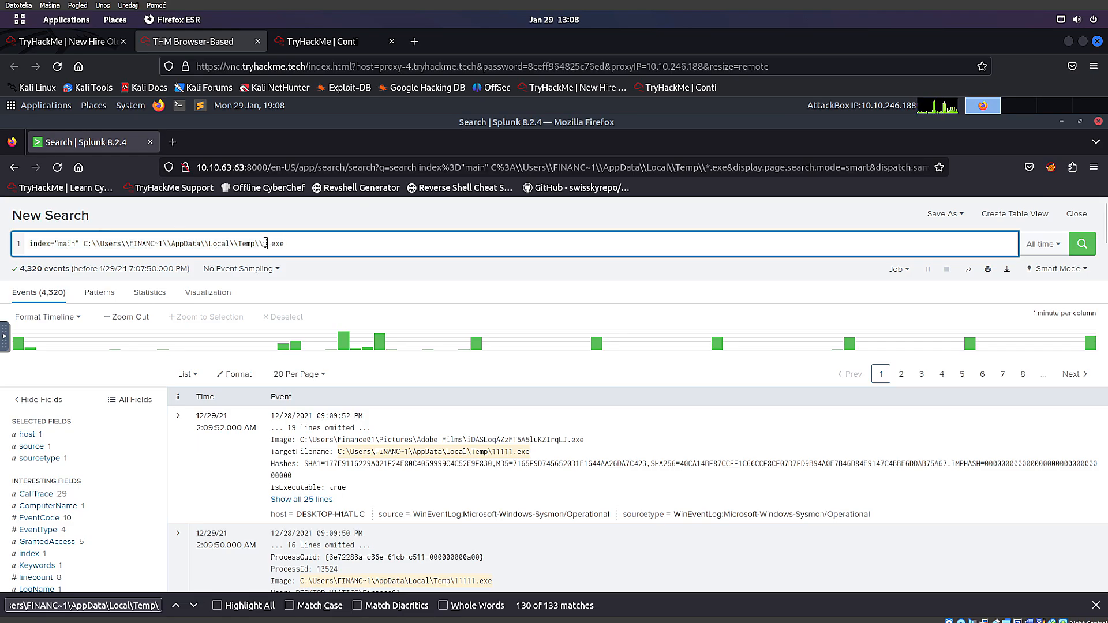
click(296, 245)
Examine the top values of the SourceImage field for other binaries run from the Temp folder
scroll(305, 369, down, 3)
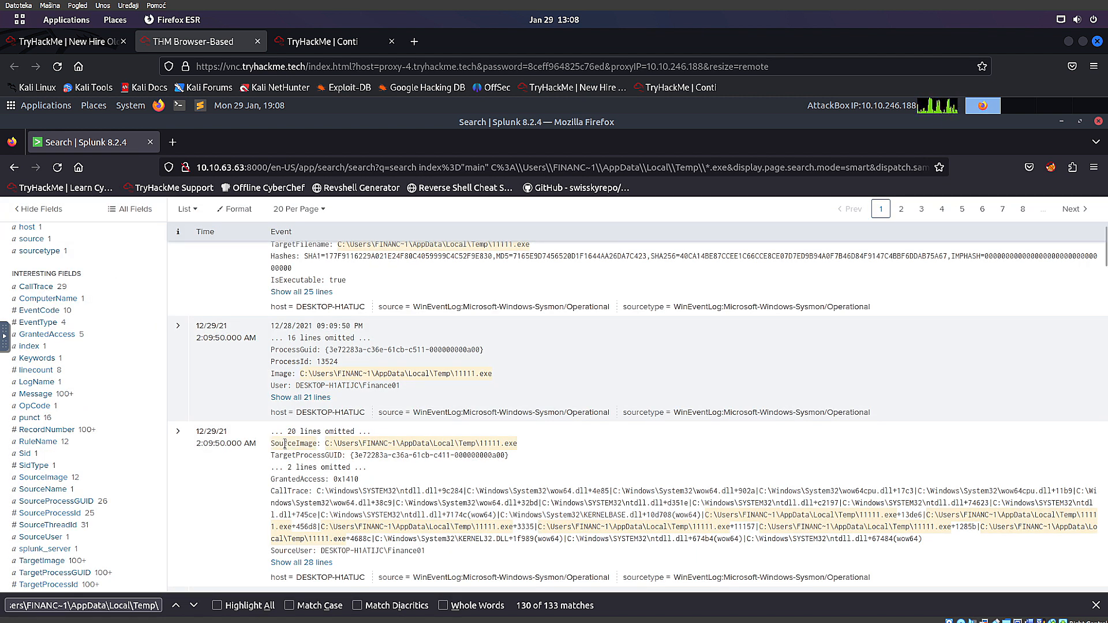
scroll(89, 397, down, 1)
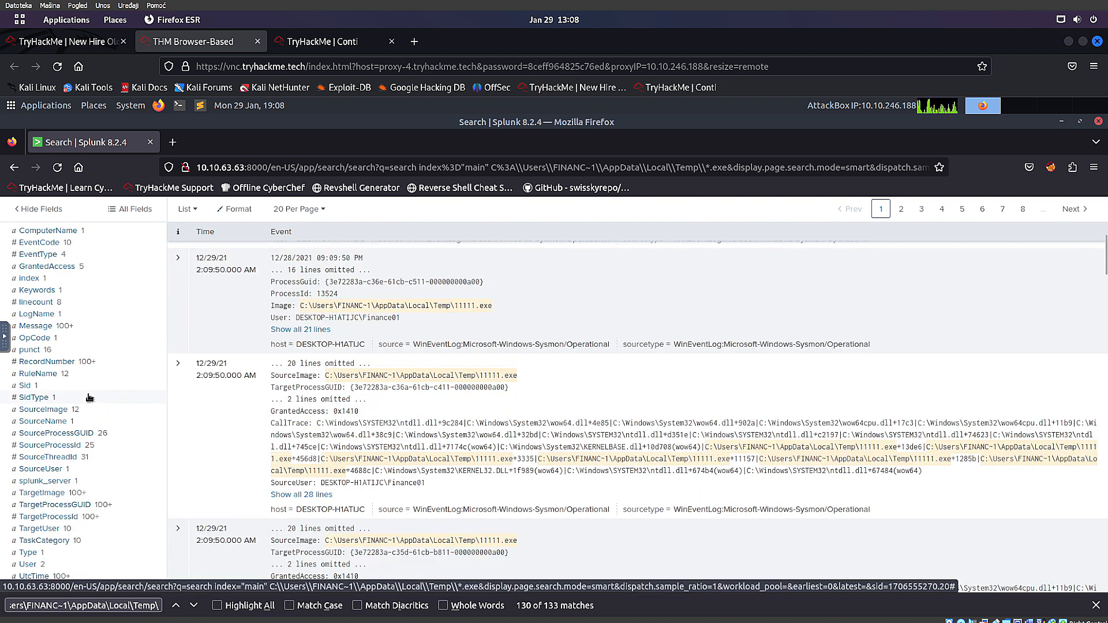
click(44, 410)
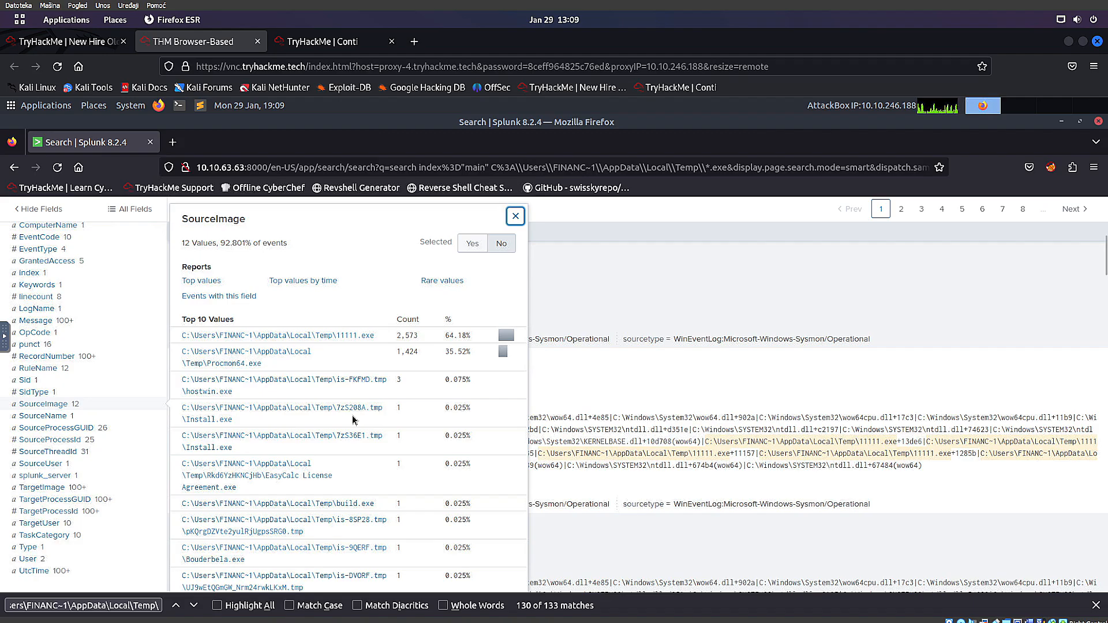
scroll(354, 419, down, 2)
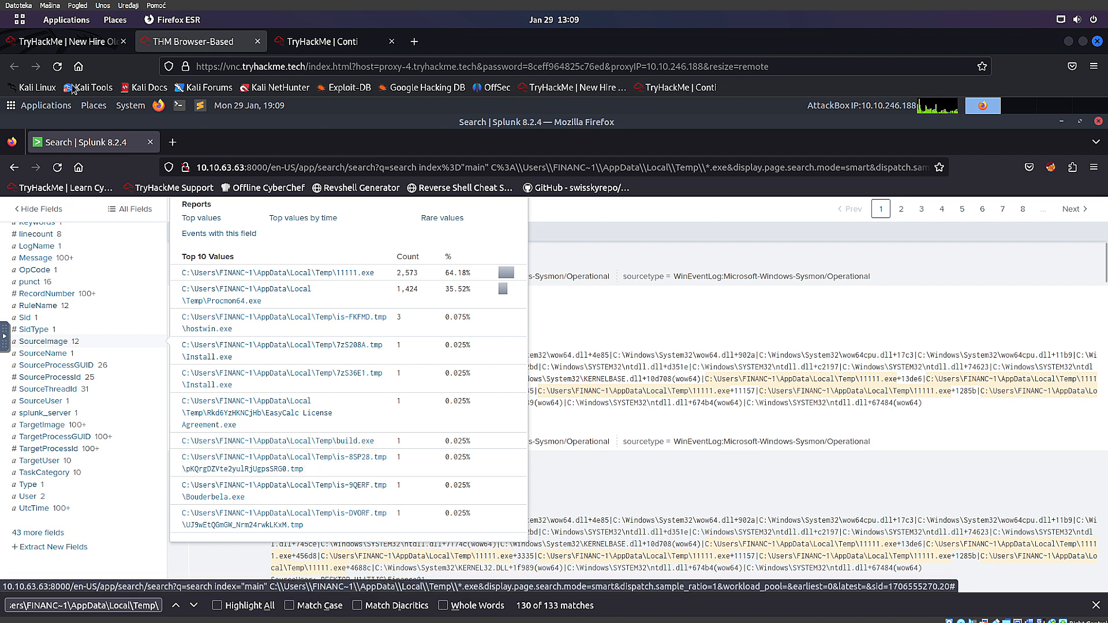
Check the room's answer about the other suspicious binary and its original filename, and return to the Splunk search
click(68, 42)
drag(315, 485, 110, 482)
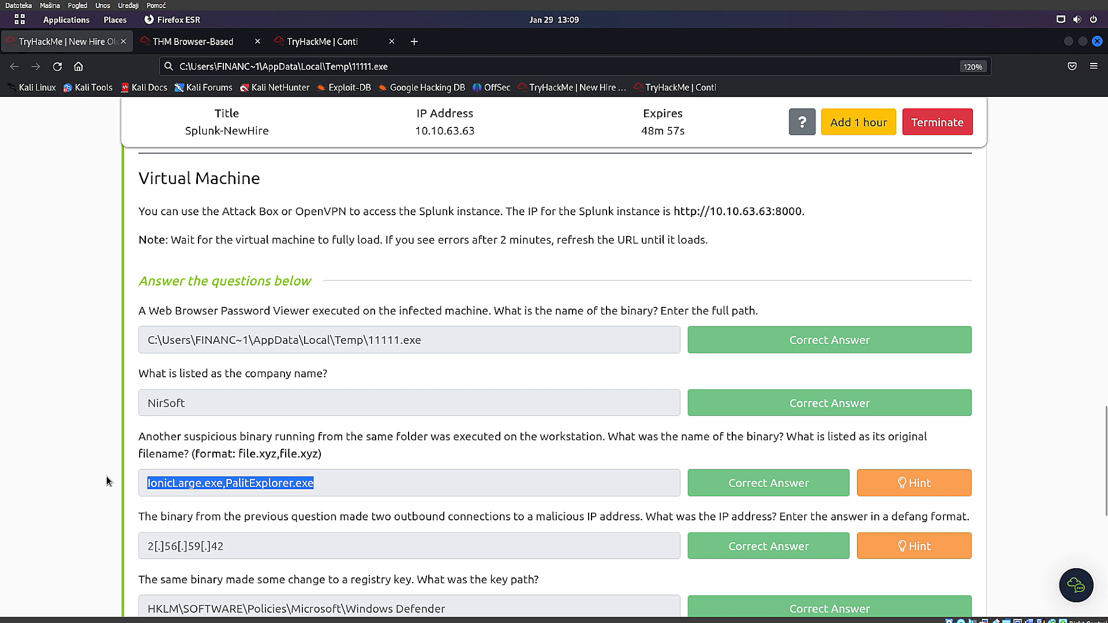
click(194, 42)
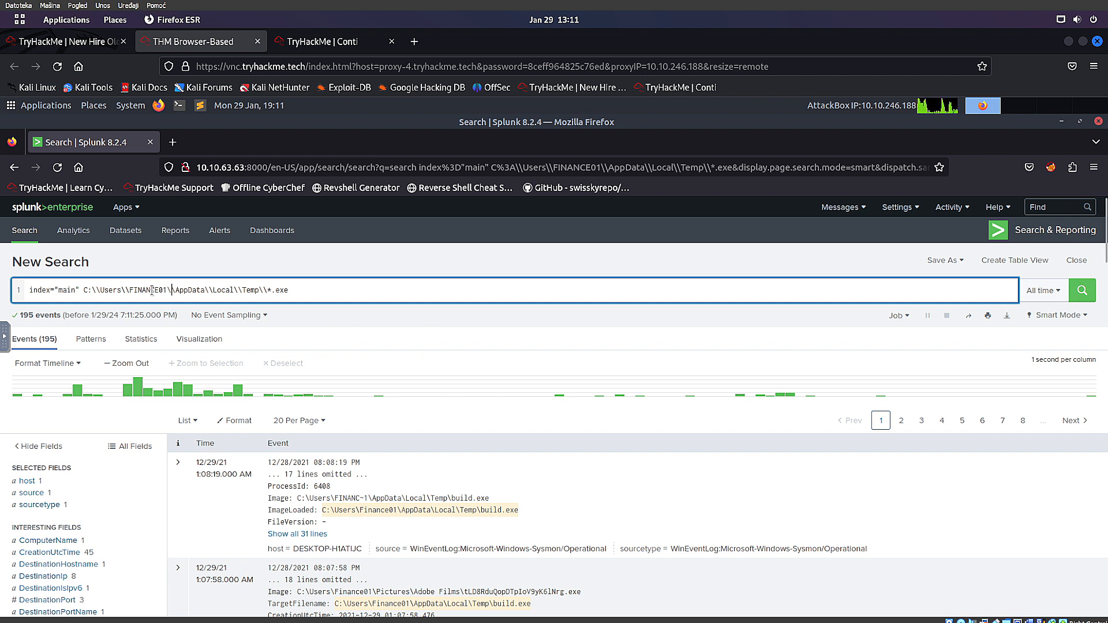
Compare the FINANCE01 folder in the query with the User values of the FINANC~1 search, and return to the FINANCE01 search
drag(151, 290, 171, 290)
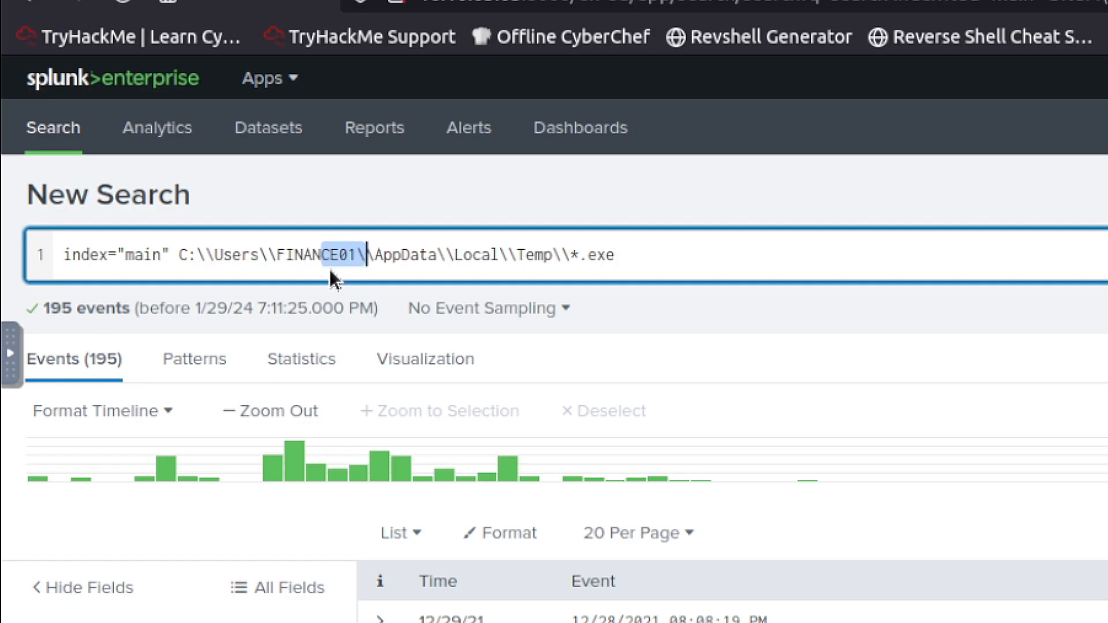
scroll(216, 441, down, 1)
scroll(240, 383, down, 3)
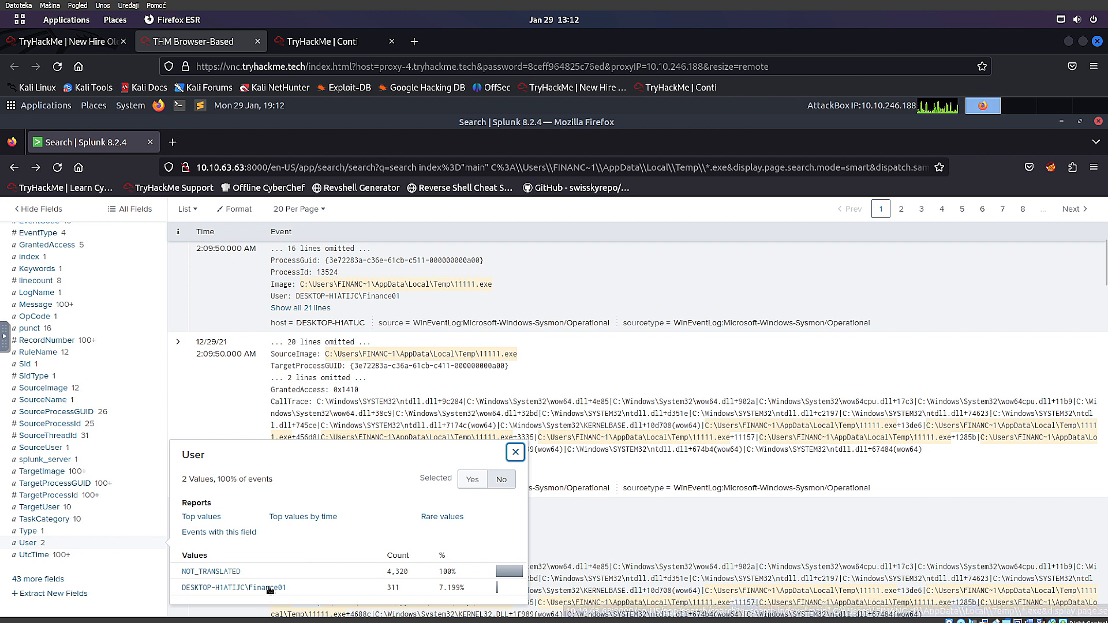
scroll(364, 366, up, 6)
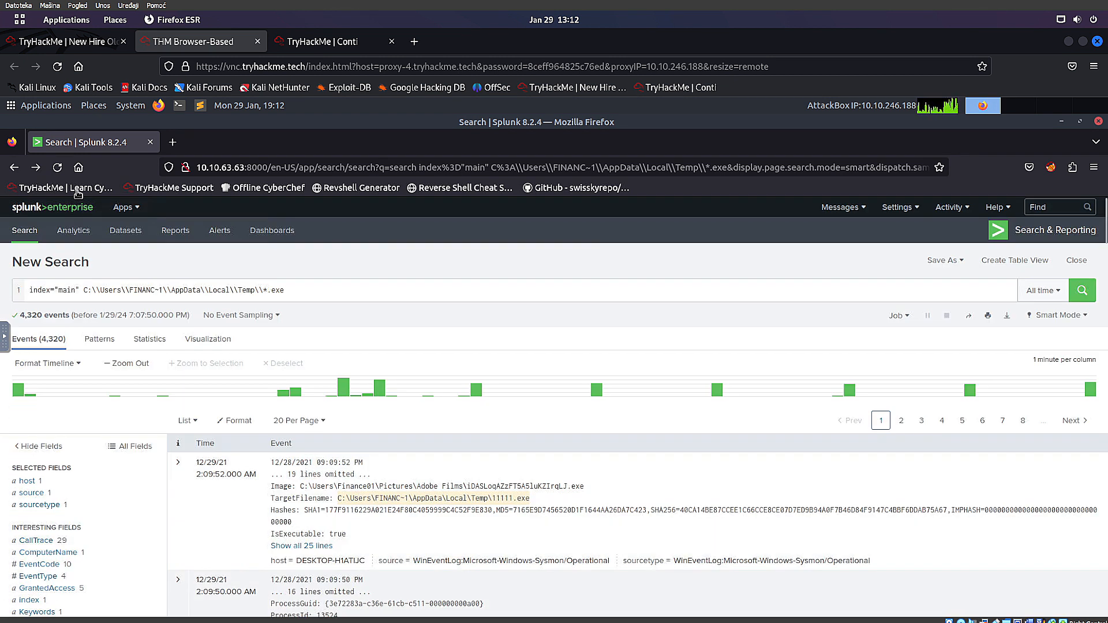
click(35, 167)
Look through the FINANCE01 Temp folder events and highlight IonicLarge.exe in the Image path
scroll(395, 384, down, 3)
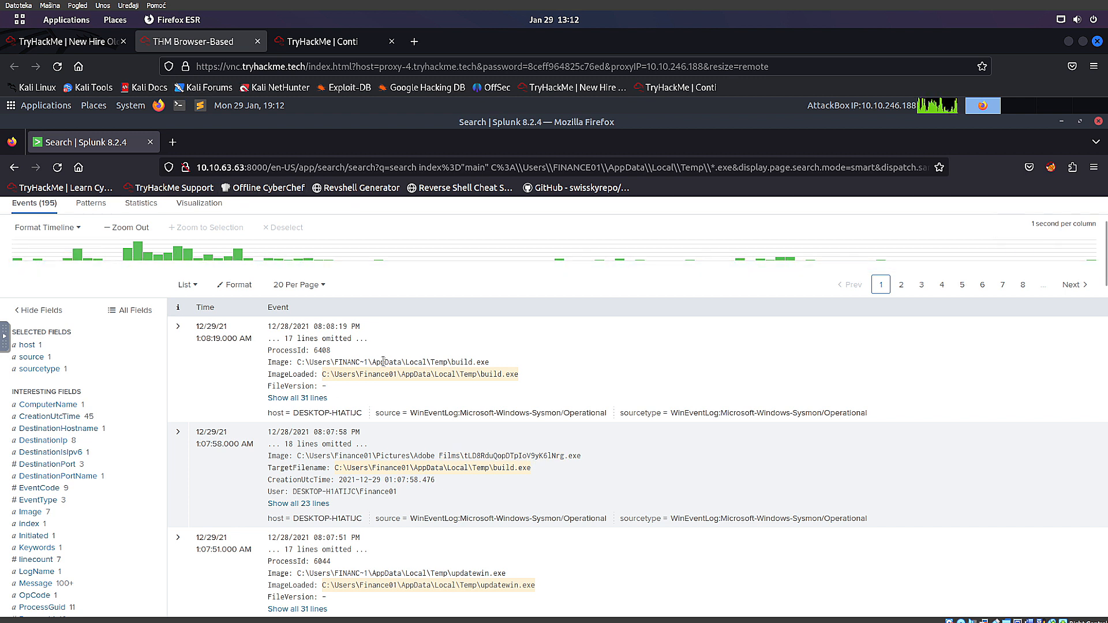
scroll(482, 442, down, 2)
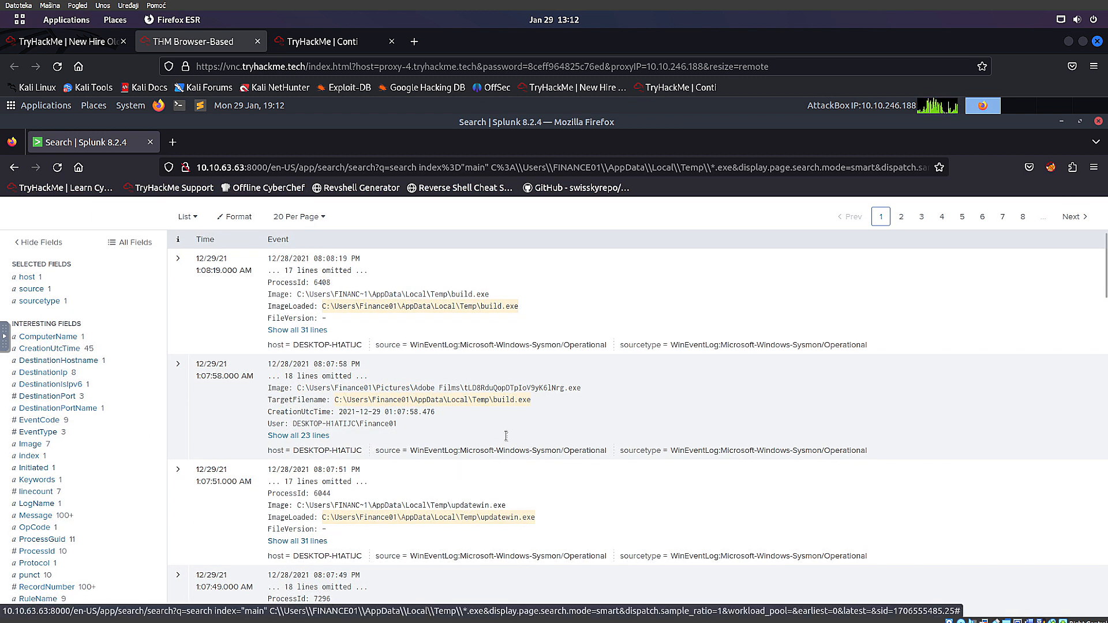
scroll(502, 410, down, 3)
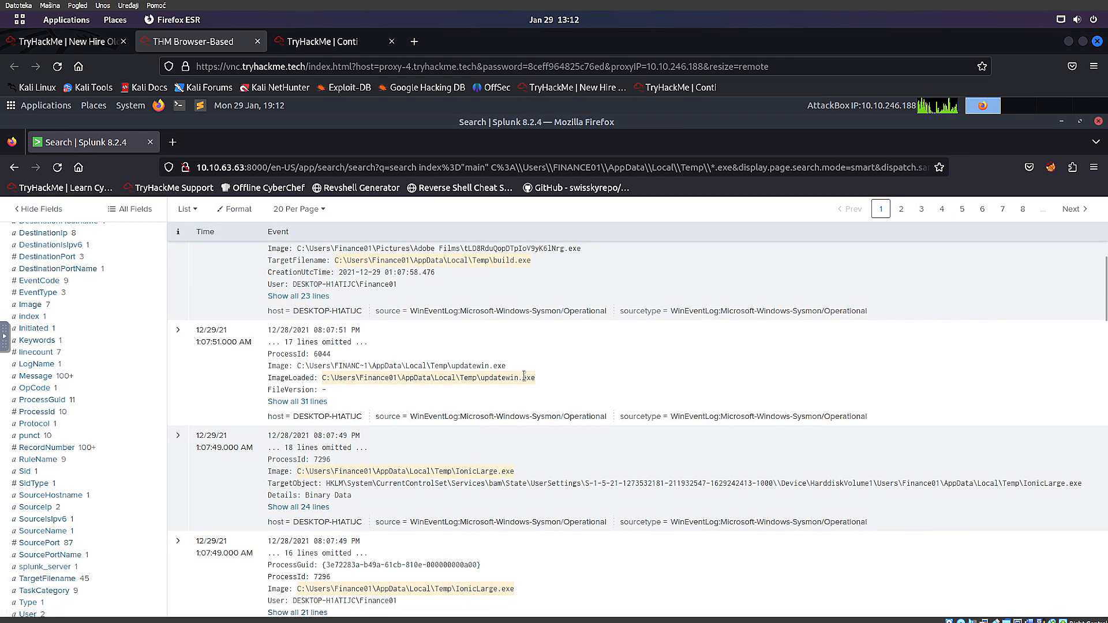
scroll(454, 397, down, 2)
drag(456, 404, 506, 404)
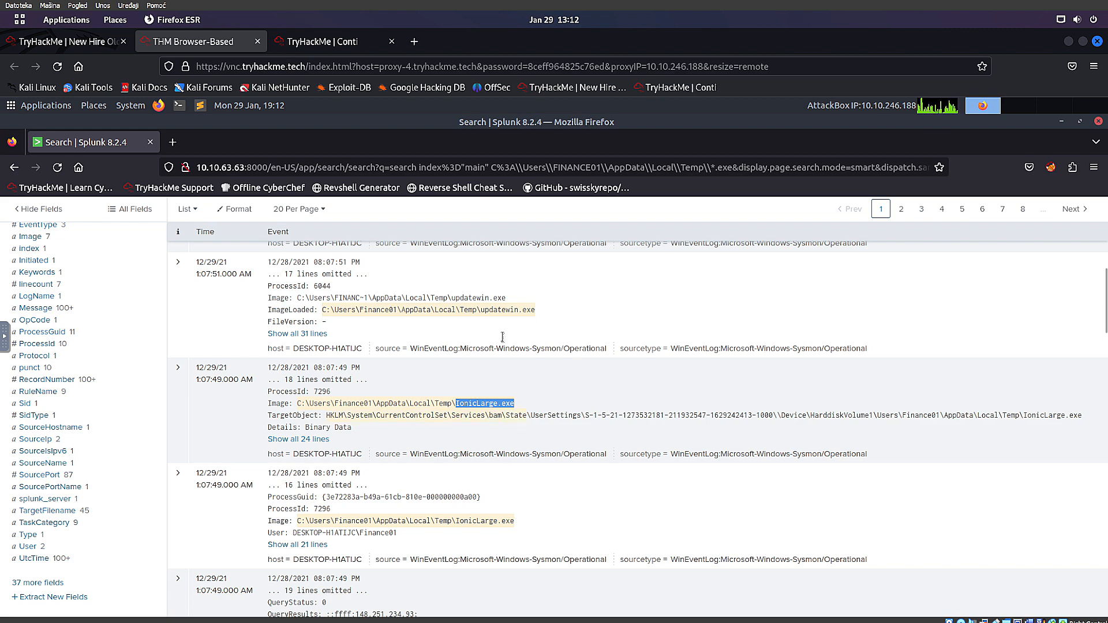
drag(480, 310, 655, 322)
scroll(545, 347, down, 2)
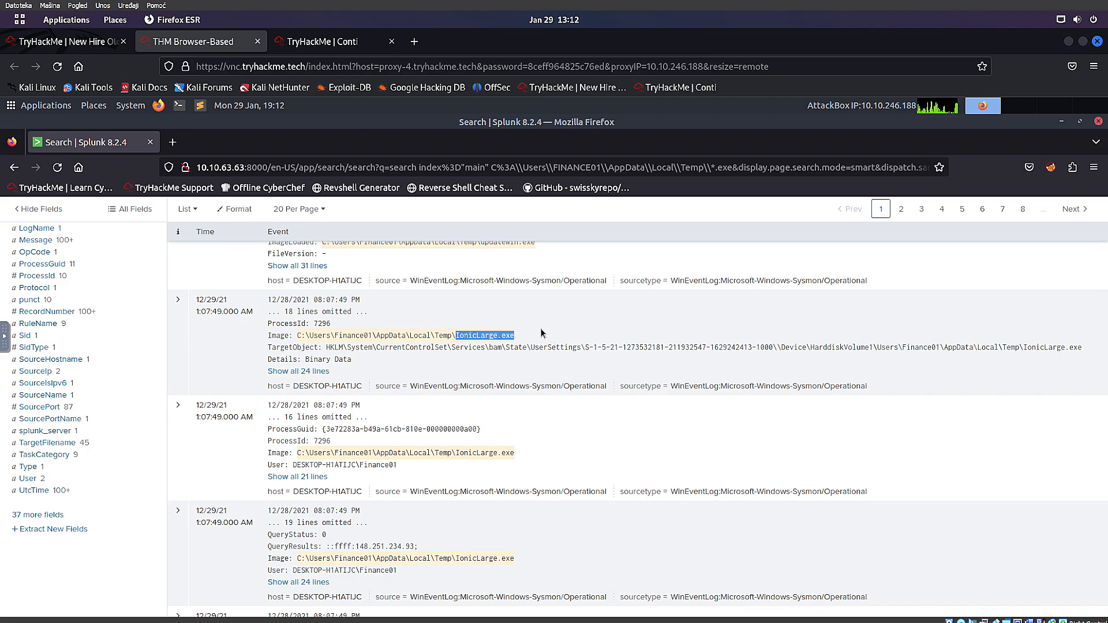
Expand the IonicLarge.exe events and examine the task category, query name and Image path of the DNS and network connection entries
scroll(540, 416, down, 4)
scroll(539, 417, up, 2)
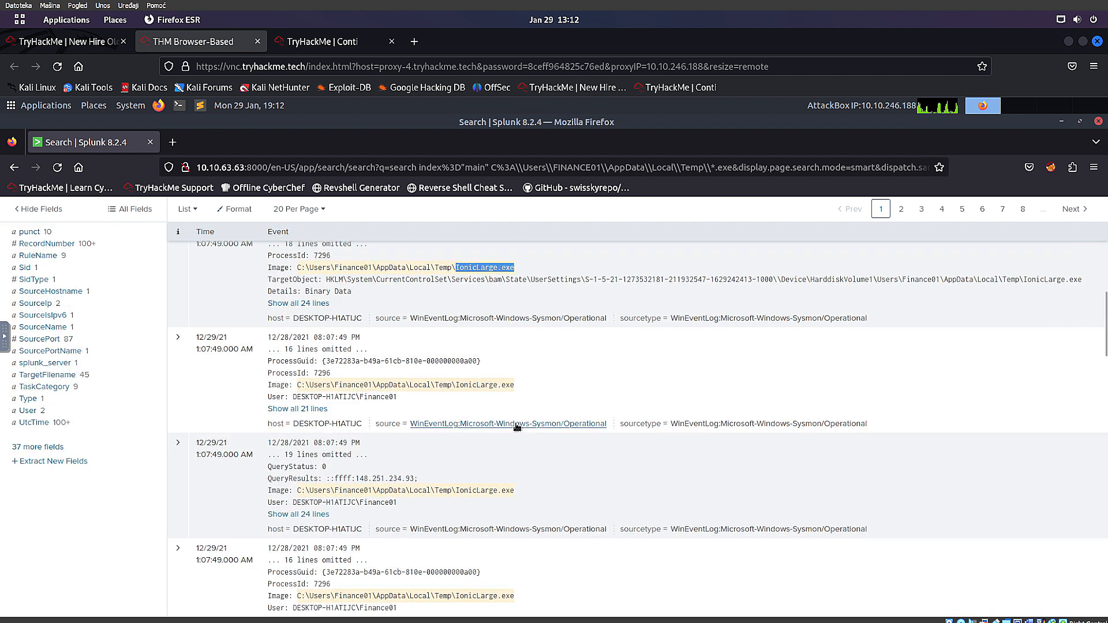
click(309, 418)
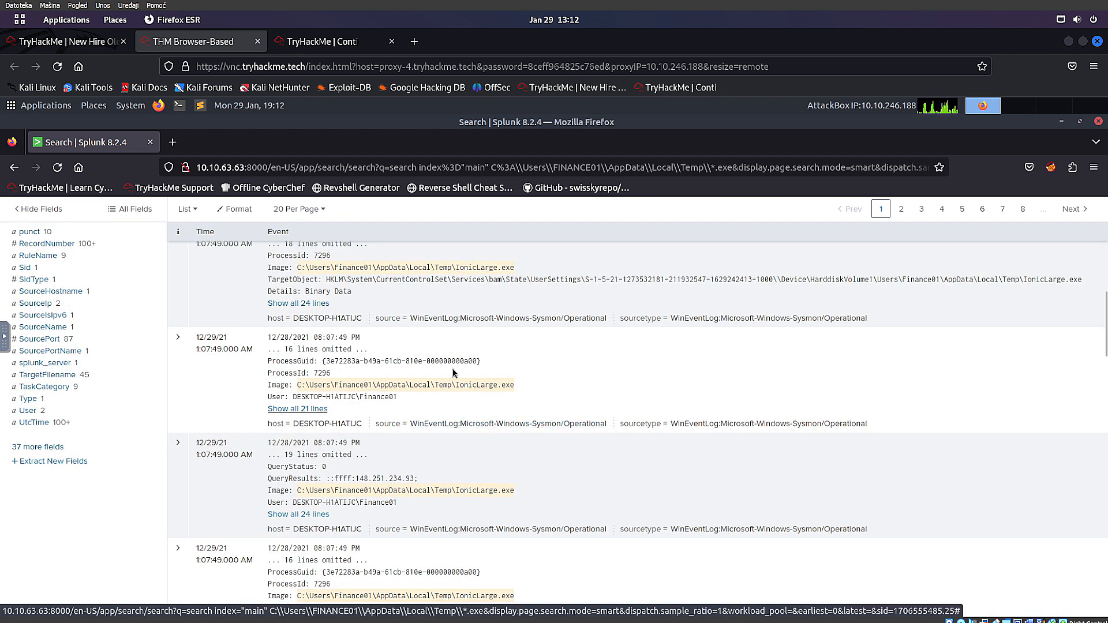
click(319, 408)
drag(322, 425, 427, 426)
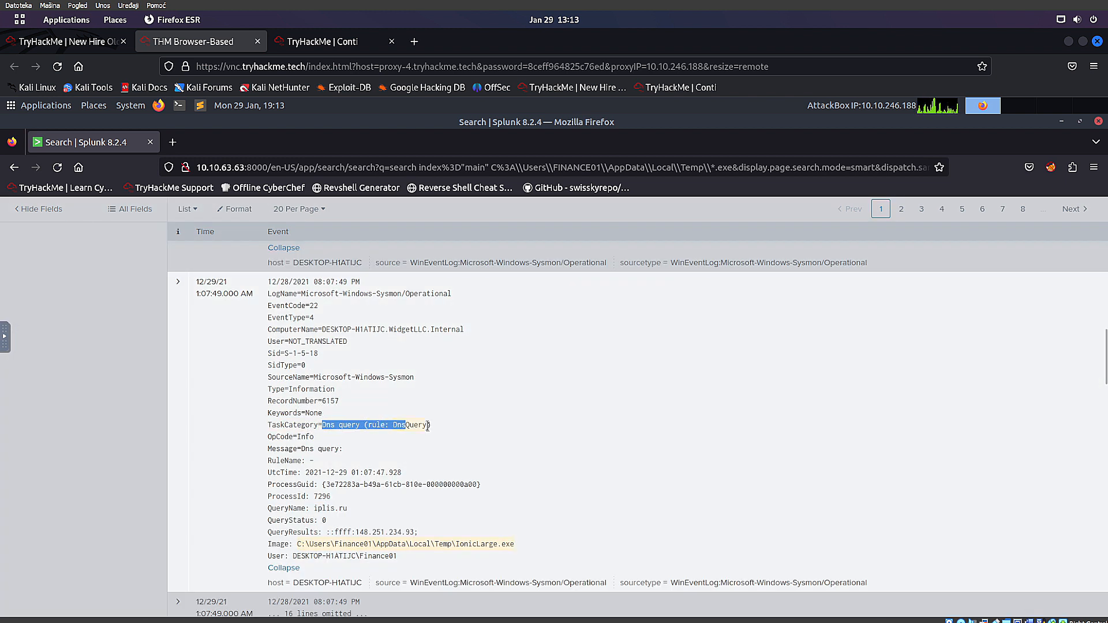
scroll(315, 307, down, 4)
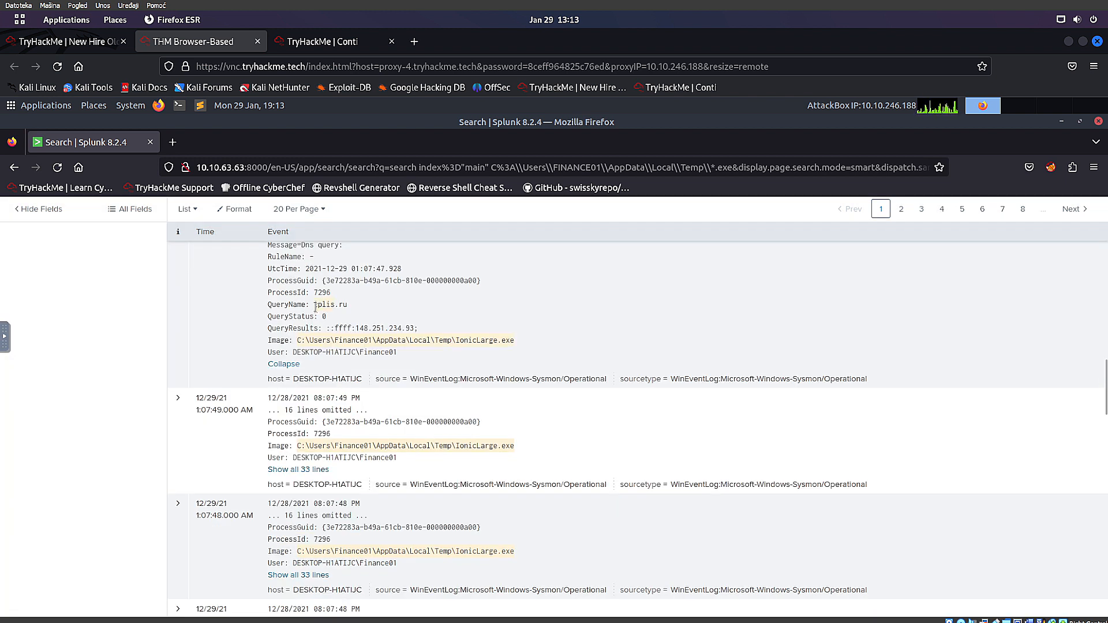
drag(315, 304, 354, 310)
click(350, 312)
drag(514, 430, 294, 428)
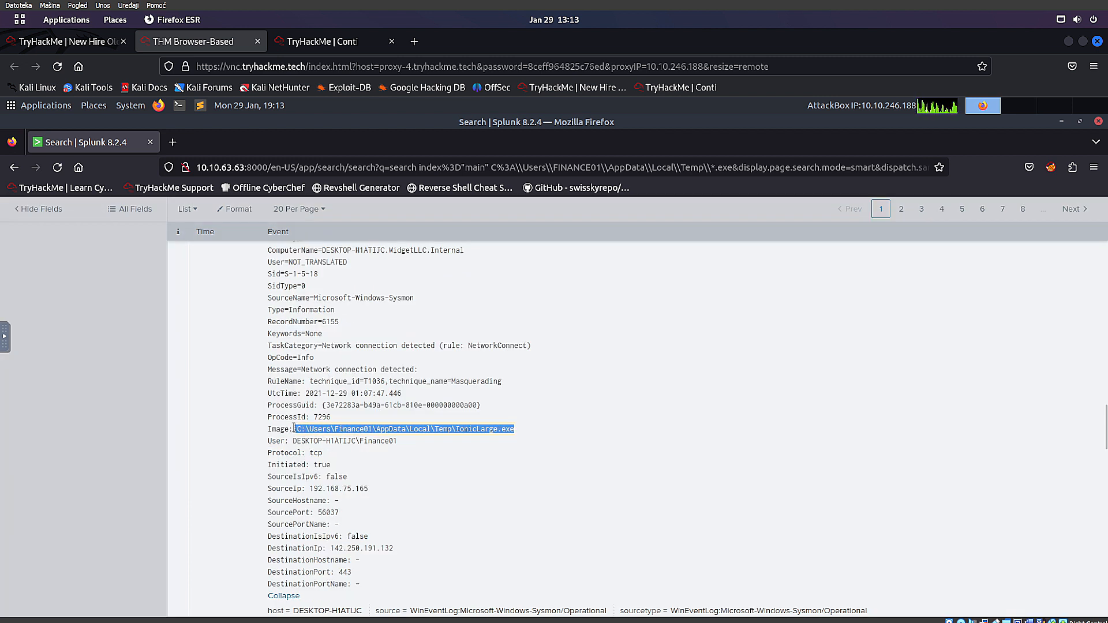
Filter the events by the IonicLarge.exe Image value, remove the general Temp folder path from the query and rerun the search
scroll(197, 419, up, 10)
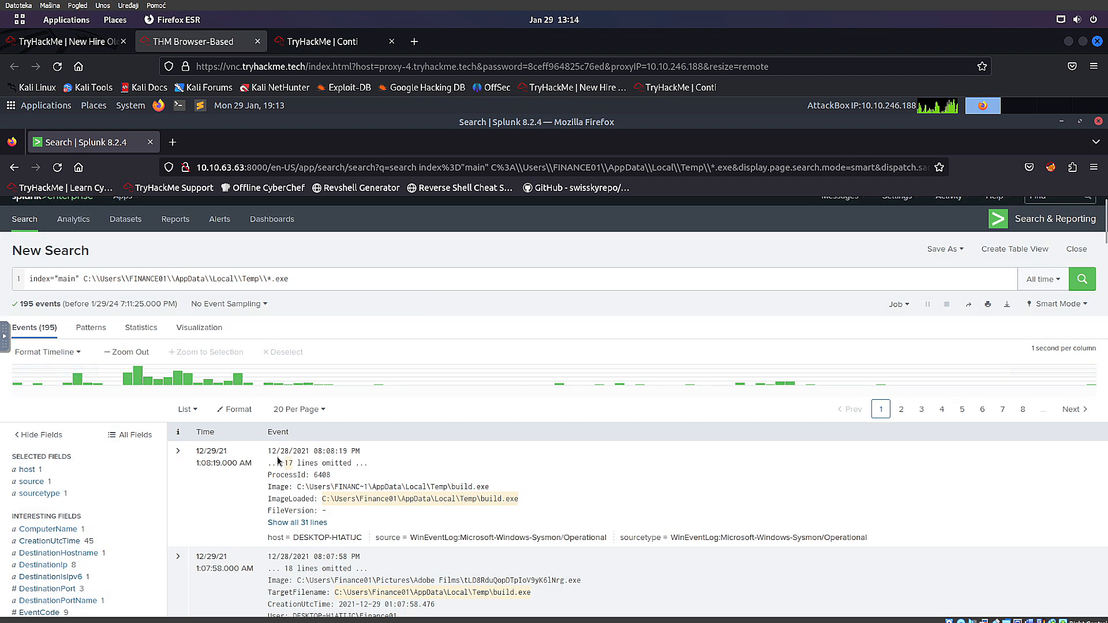
scroll(278, 462, down, 4)
click(30, 361)
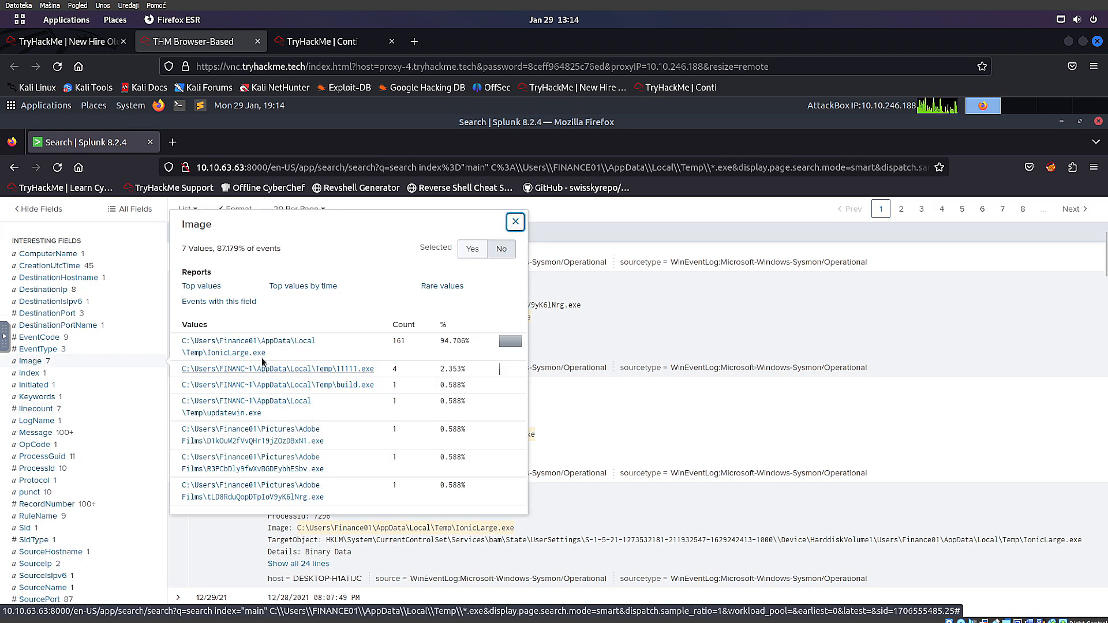
click(266, 346)
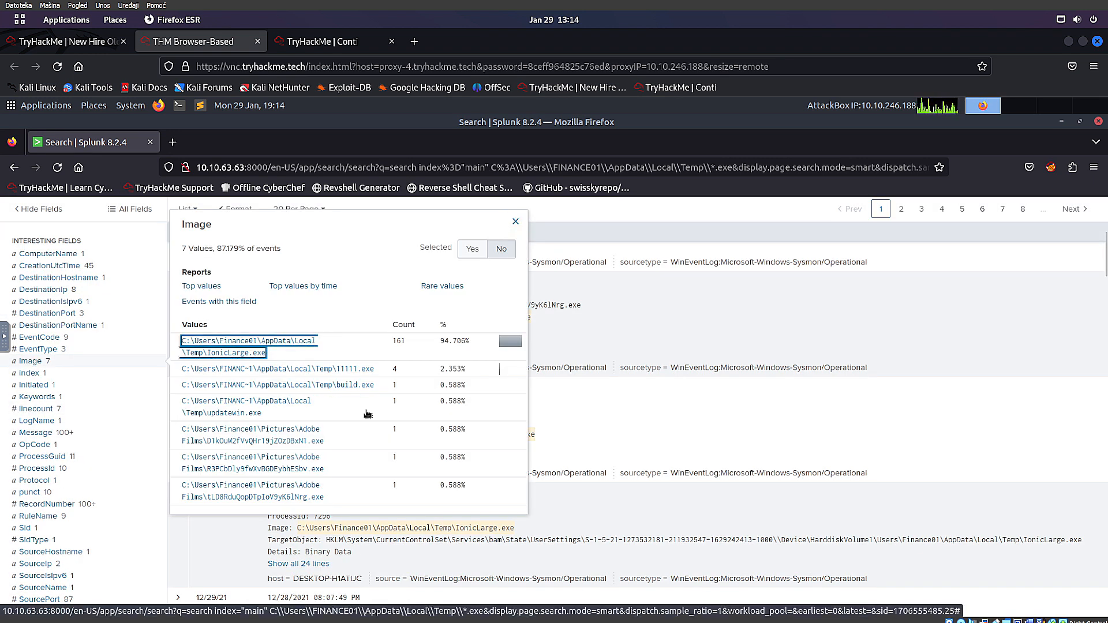
drag(288, 243, 82, 245)
key(BackSpace)
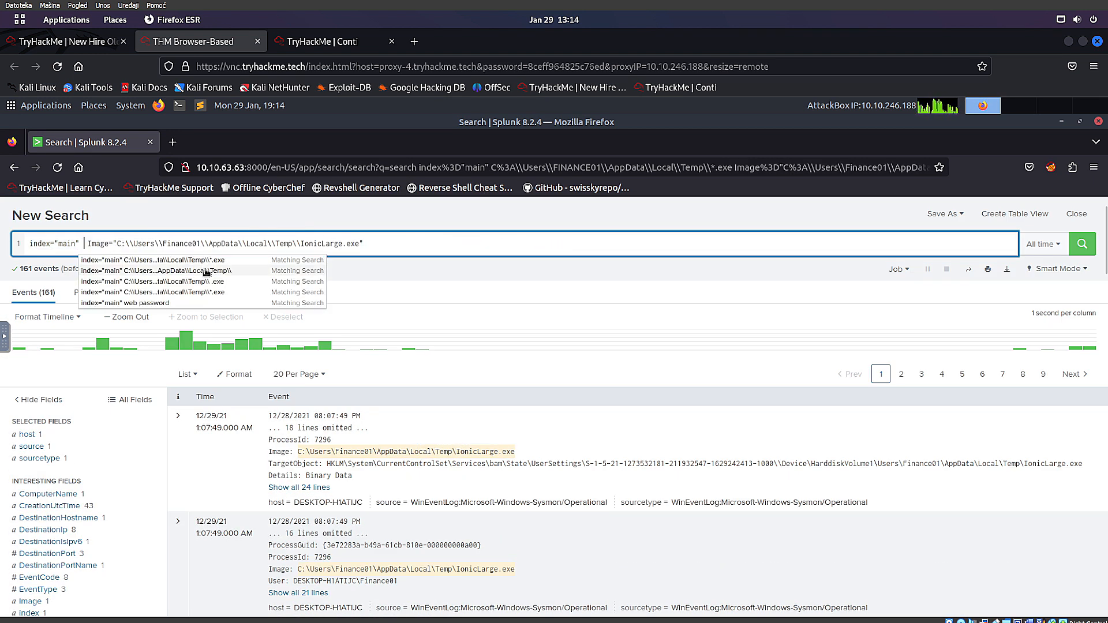
key(Return)
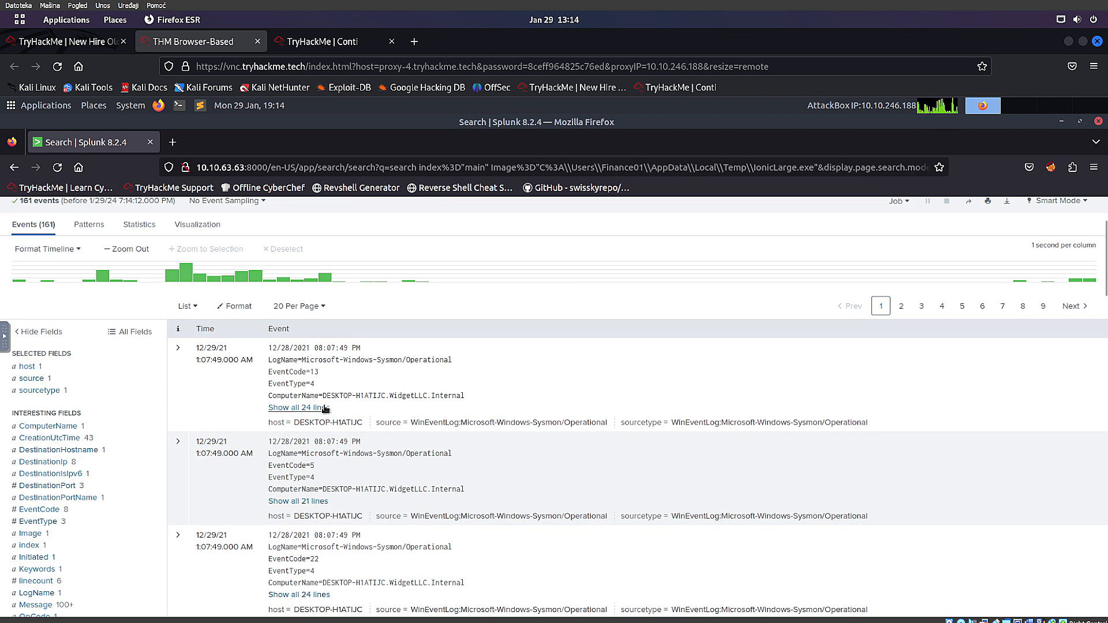
Search the IonicLarge.exe events for the term "original", replace the term with originalfilename and rerun the search
scroll(318, 404, down, 2)
scroll(317, 398, down, 4)
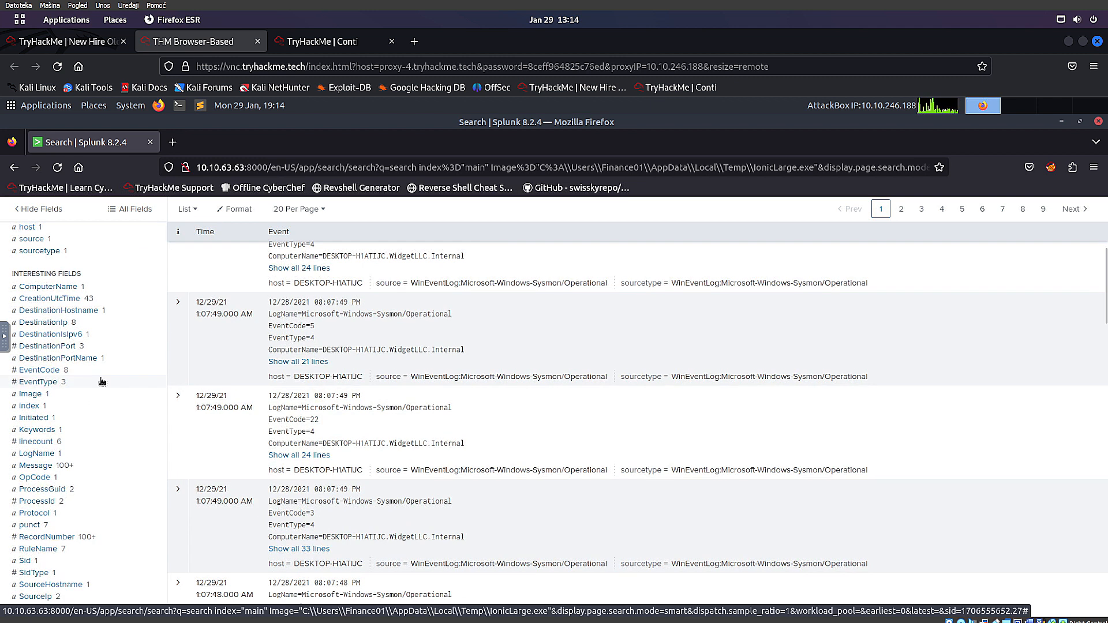
scroll(101, 381, up, 7)
click(413, 295)
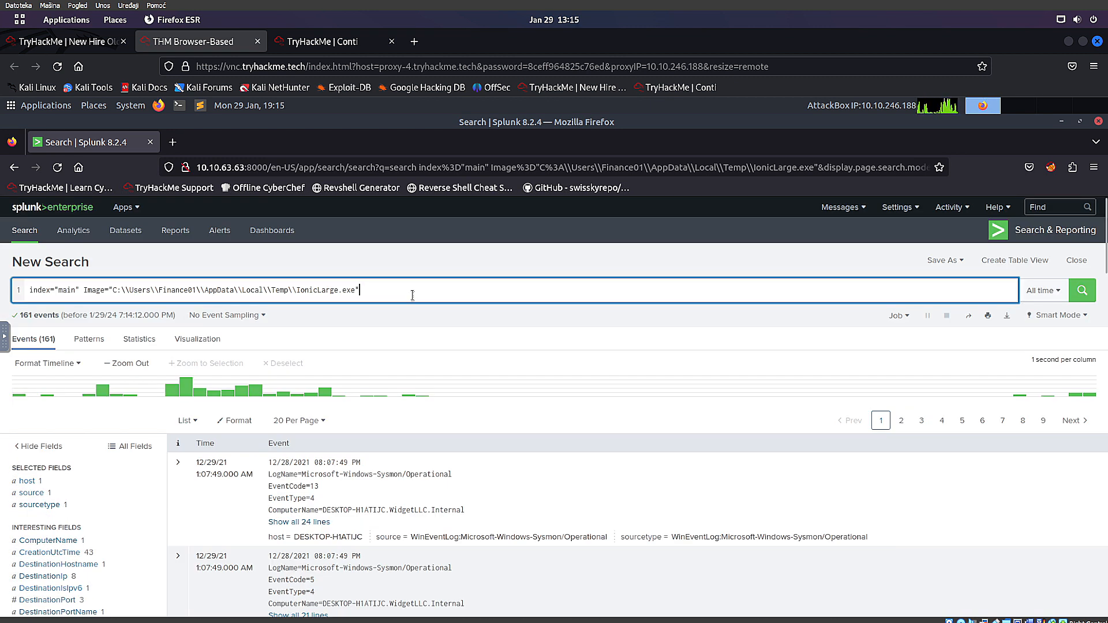
text(original)
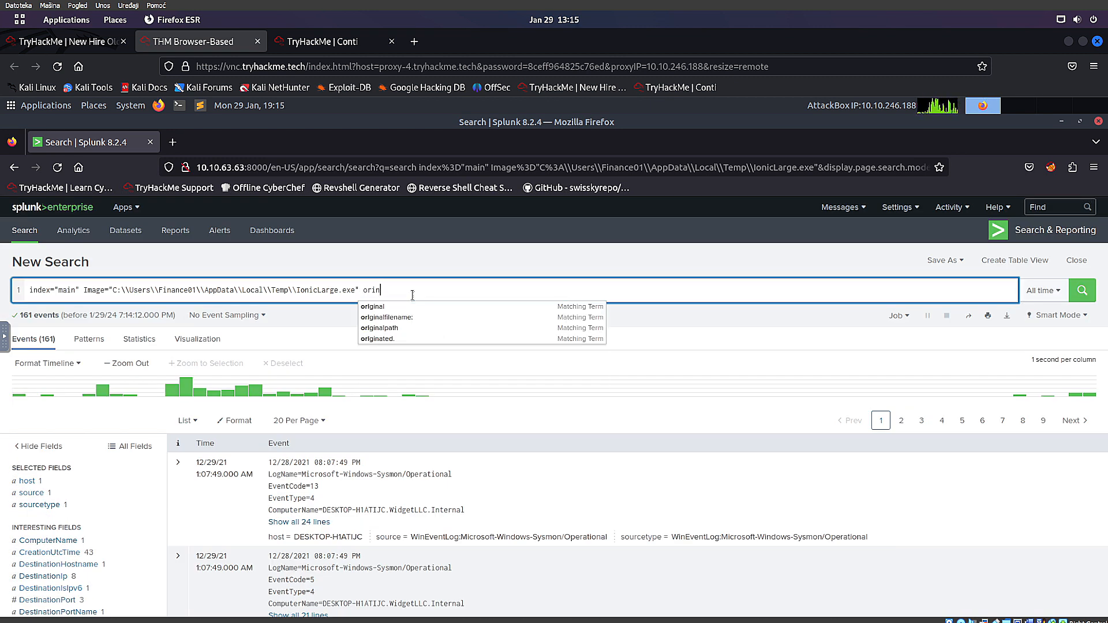
key(Return)
click(386, 317)
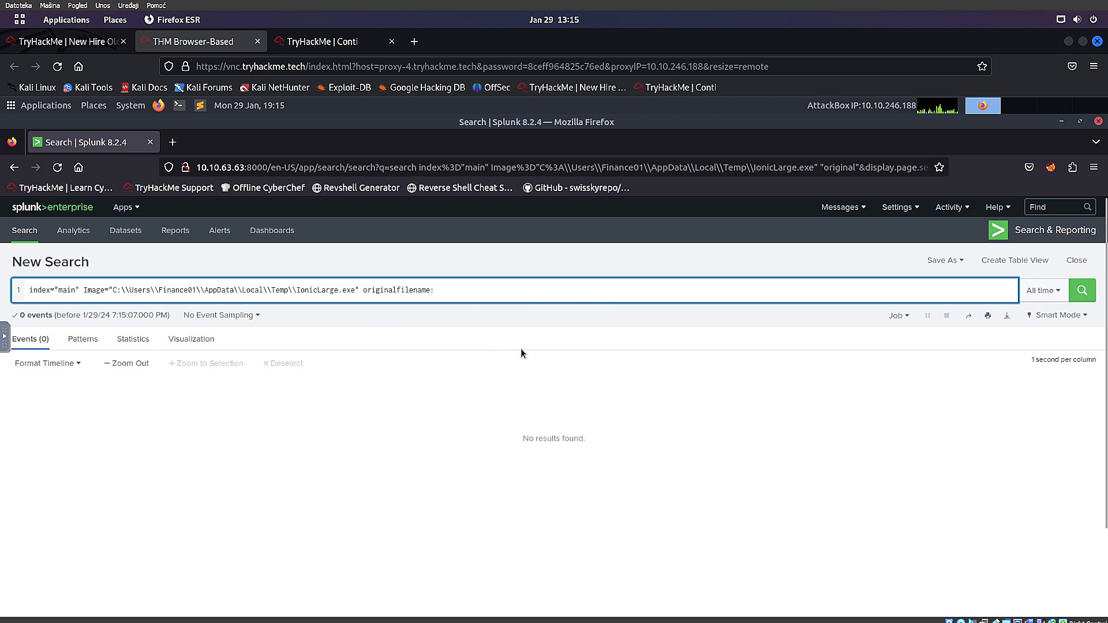
key(Return)
double_click(435, 297)
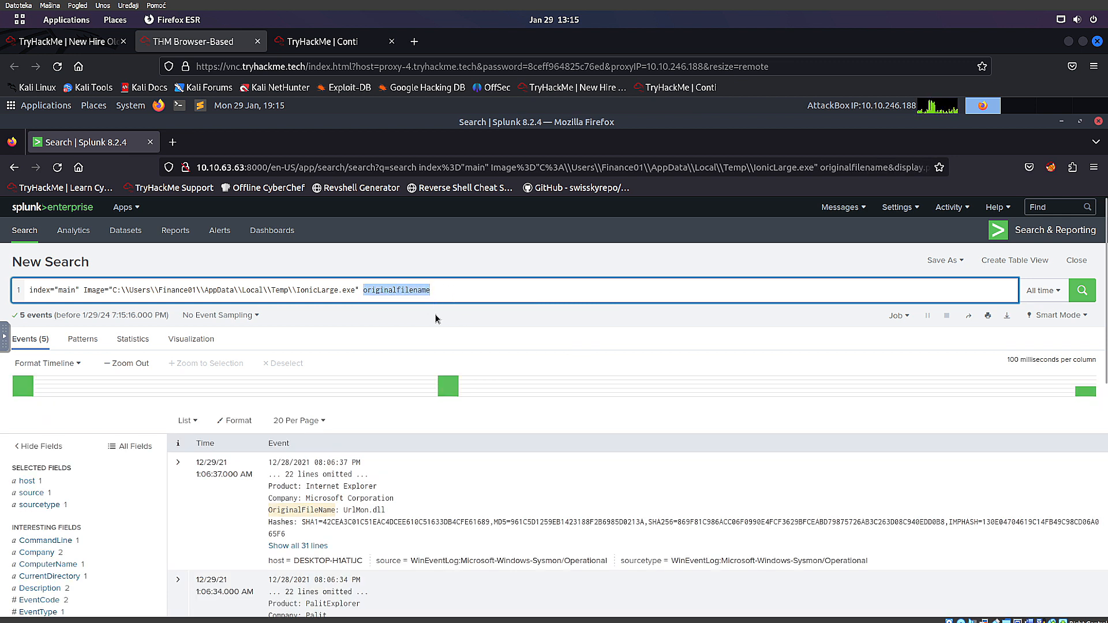
Check the room question and compare the OriginalFileName with IonicLarge.exe in the ImageLoaded path of the expanded image-load event
scroll(436, 319, down, 2)
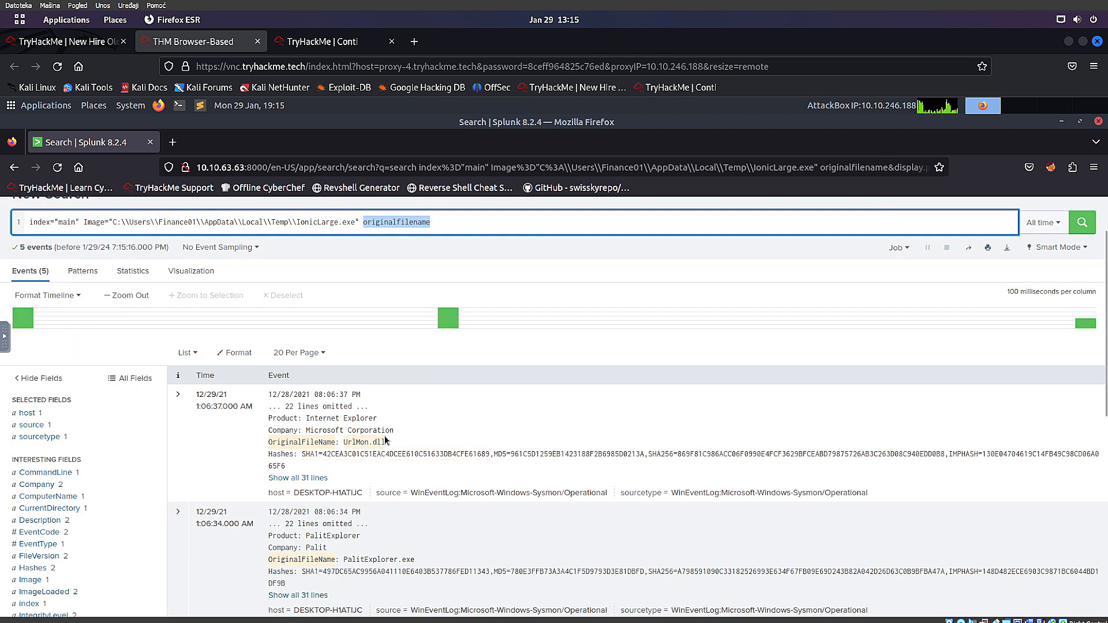
scroll(386, 490, down, 2)
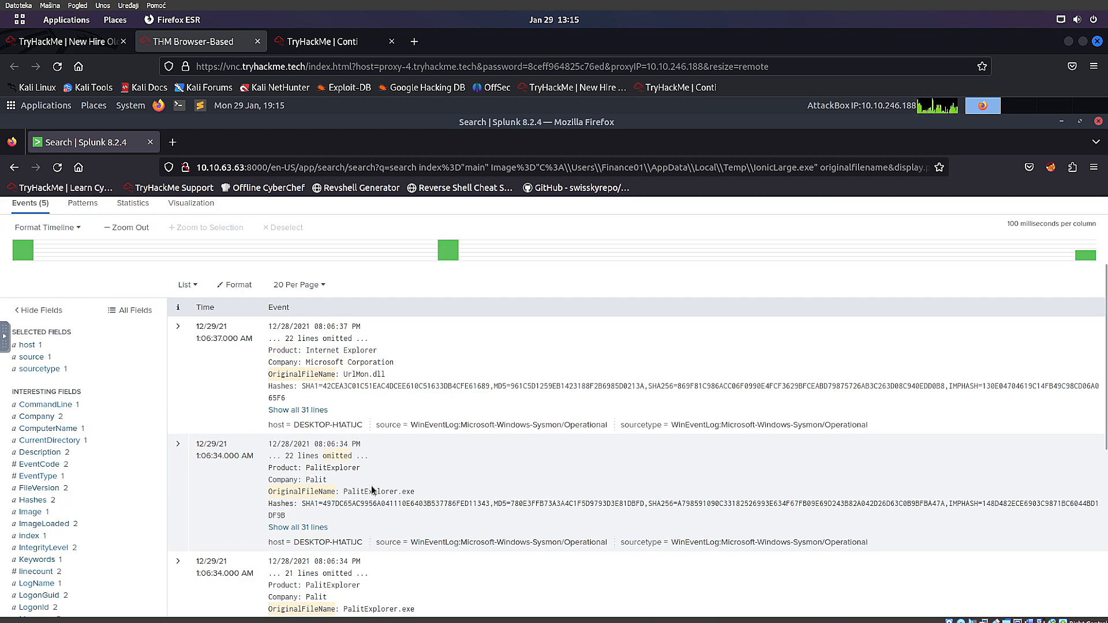
click(100, 50)
click(179, 42)
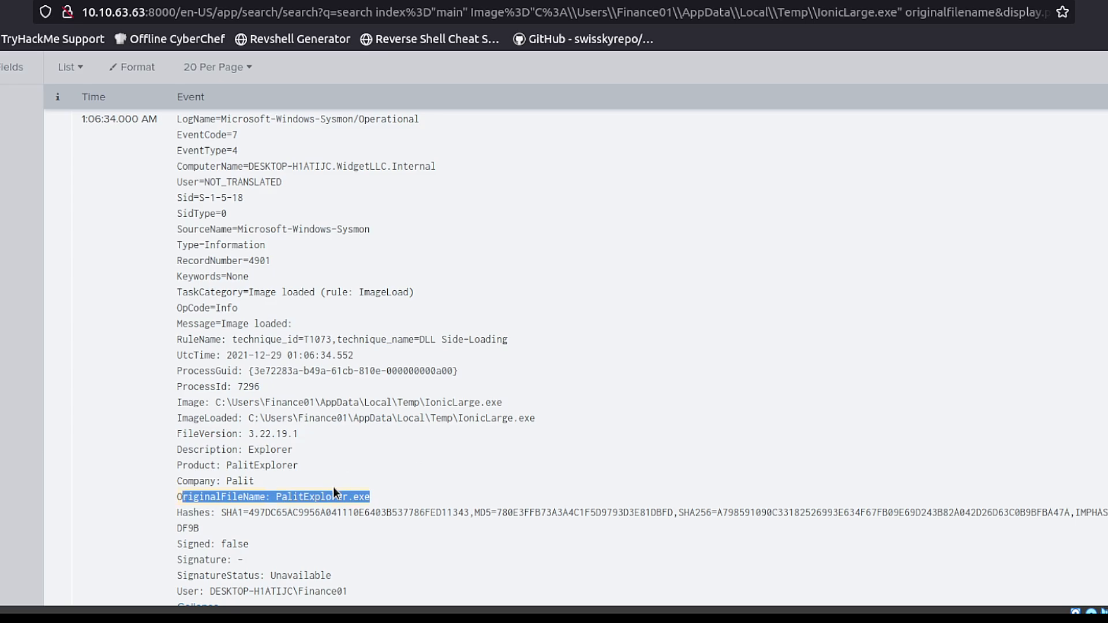
drag(535, 419, 462, 419)
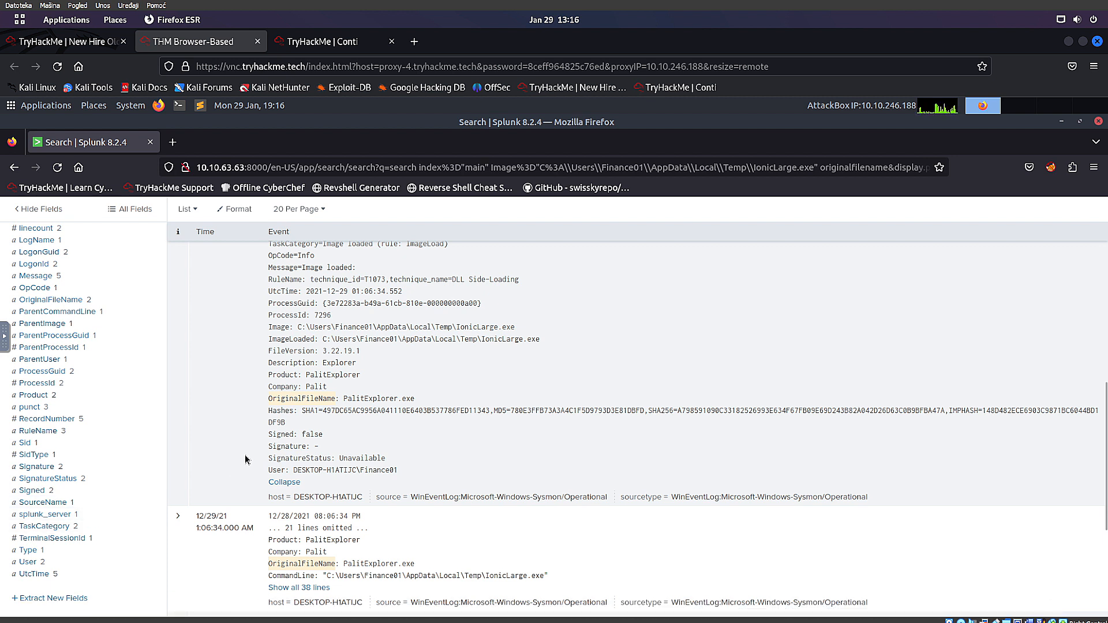
Remove the originalfilename term from the query and rerun the IonicLarge.exe search
scroll(246, 459, up, 2)
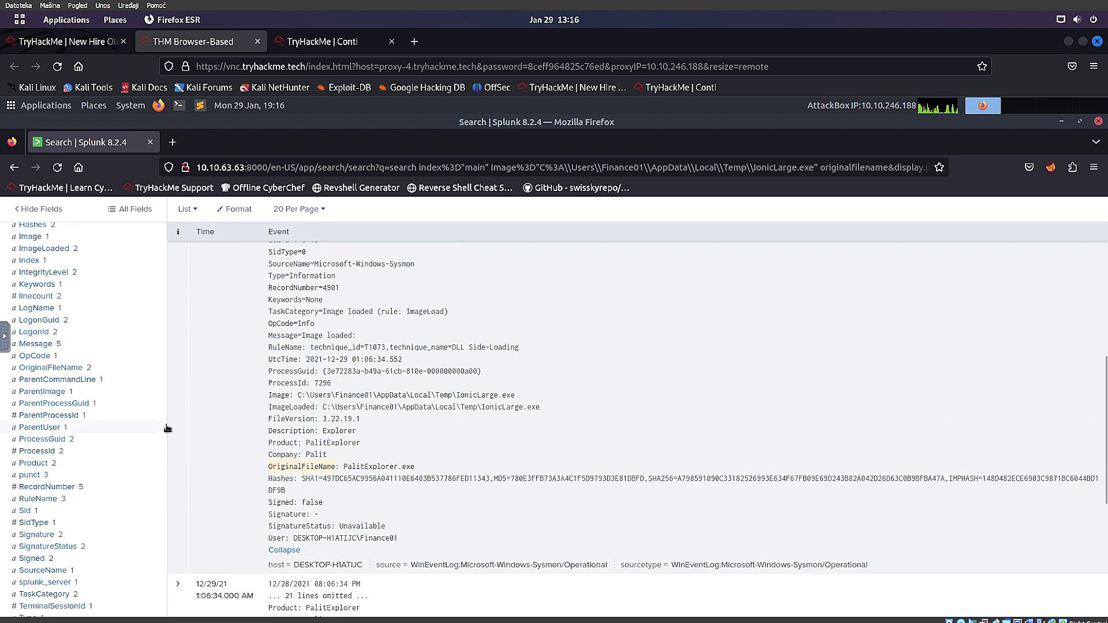
scroll(481, 314, up, 12)
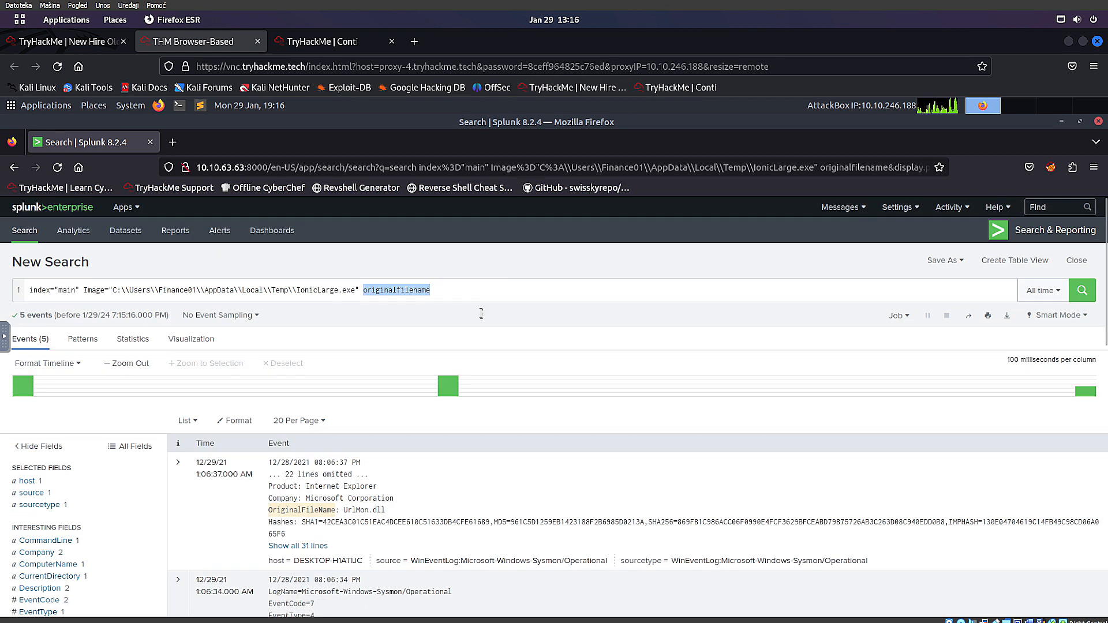
key(BackSpace)
key(BackSpace)
key(Return)
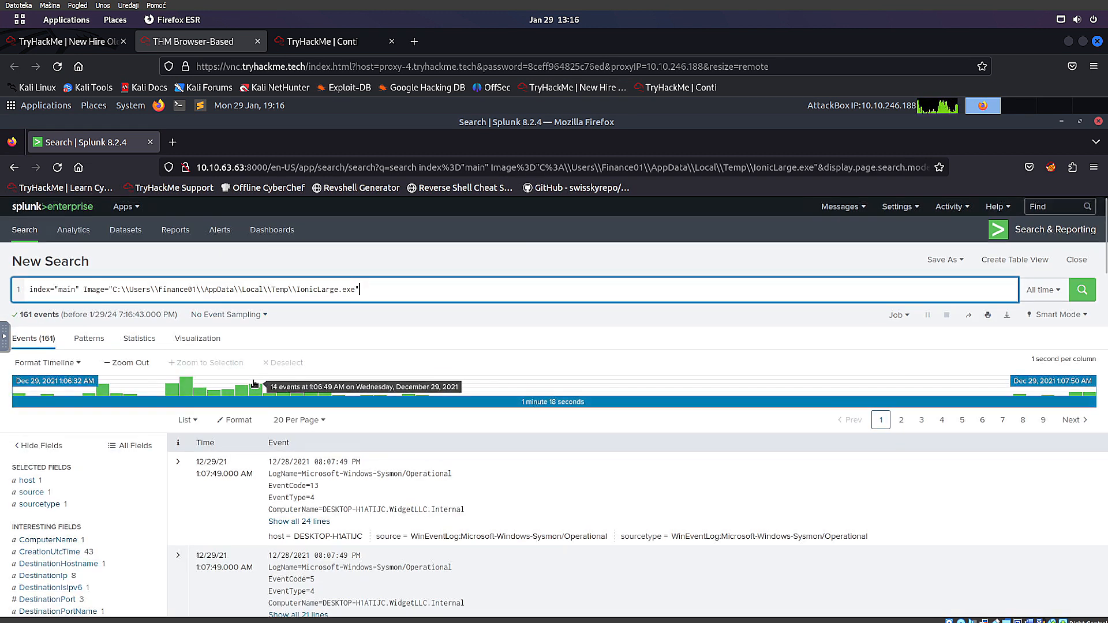
Expand the first IonicLarge.exe process-termination and network connection events and examine their destination details
scroll(254, 383, down, 2)
scroll(342, 446, down, 4)
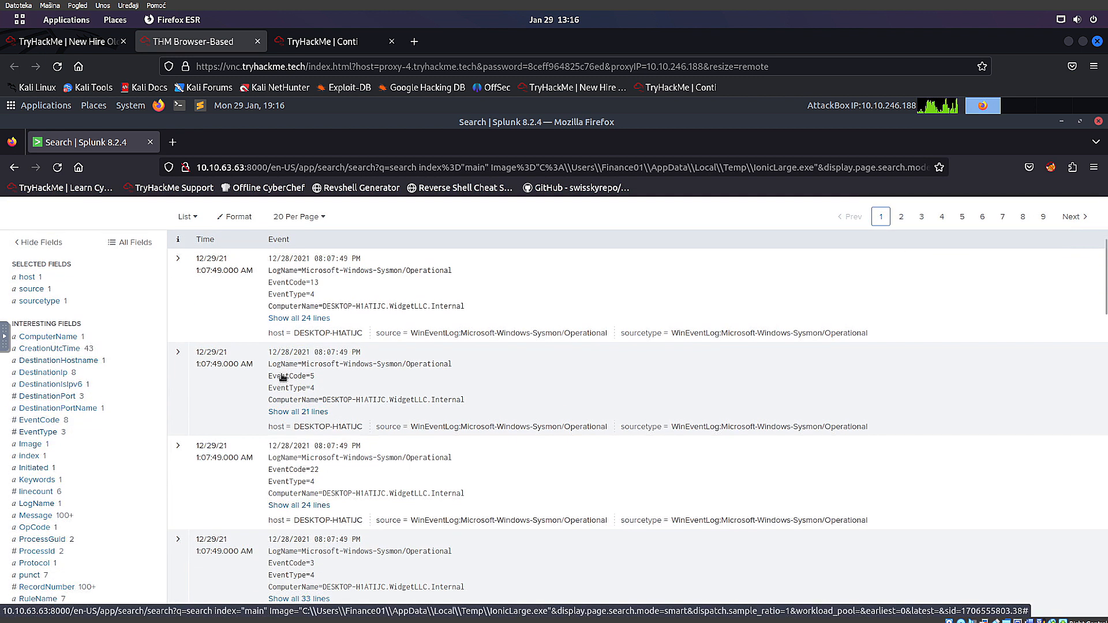
click(319, 412)
scroll(524, 493, down, 2)
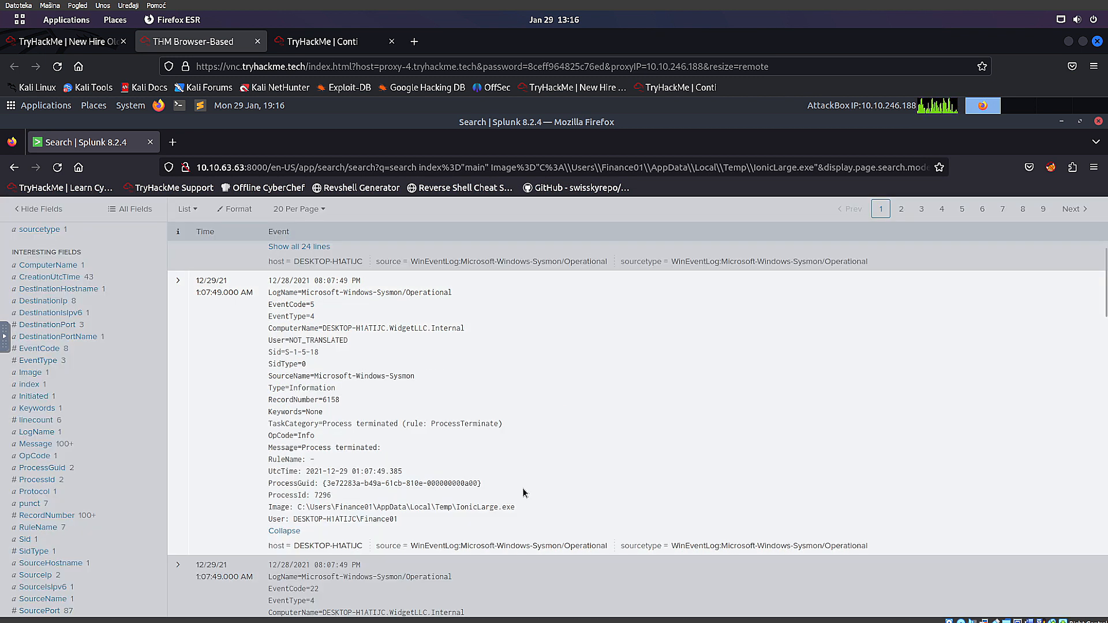
scroll(516, 490, down, 15)
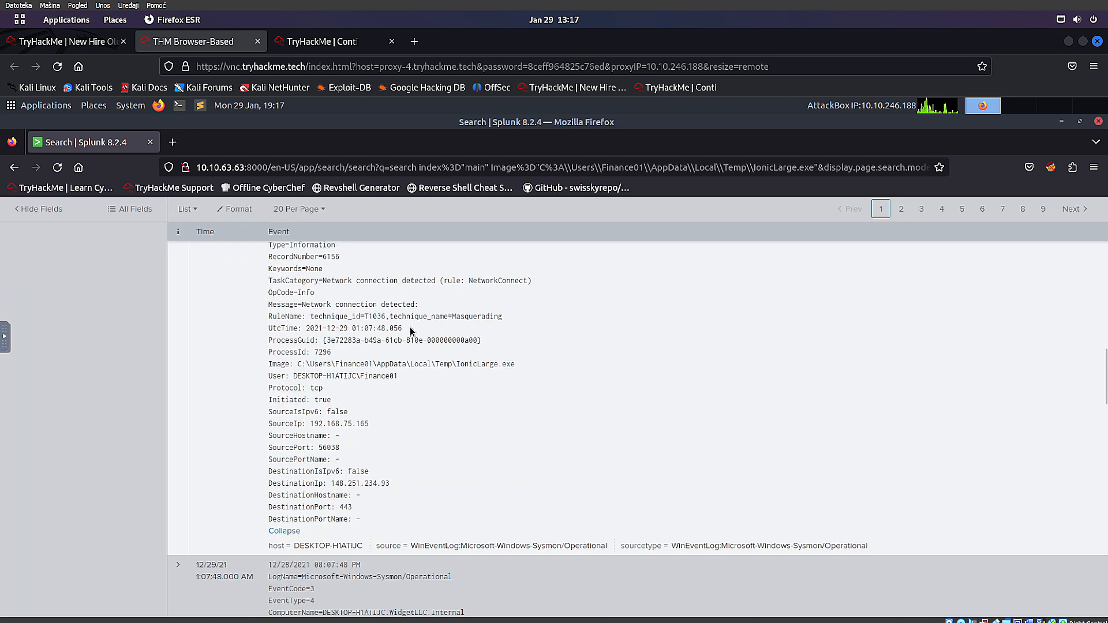
drag(405, 488, 268, 471)
scroll(322, 448, down, 4)
click(322, 464)
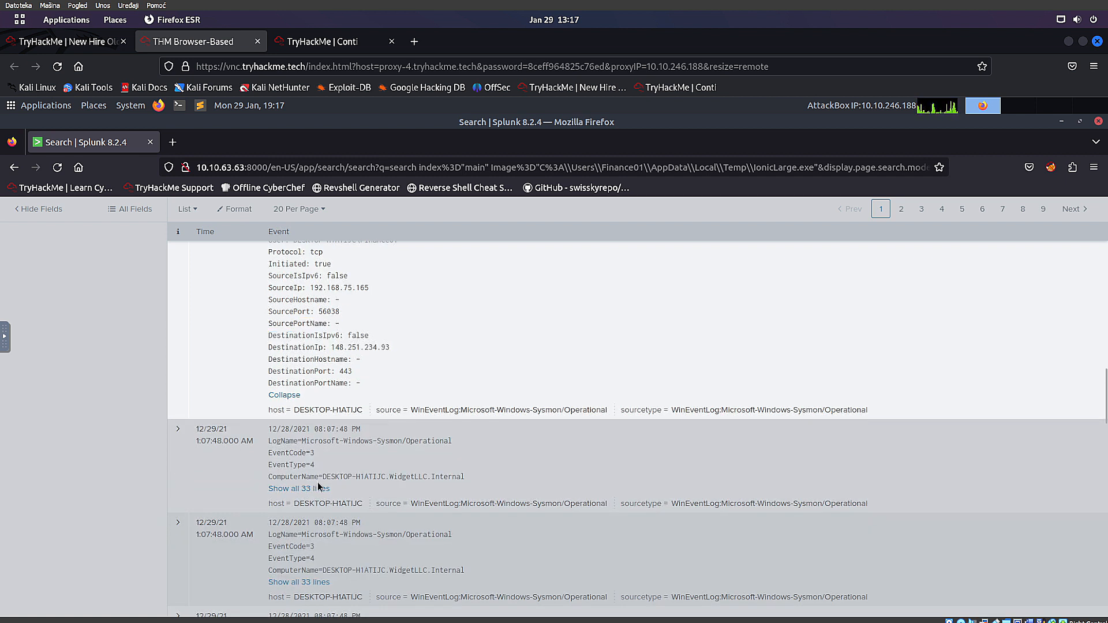
Expand further IonicLarge.exe network connection and DNS query events and examine their destination IPs and ports
click(319, 490)
scroll(347, 482, down, 6)
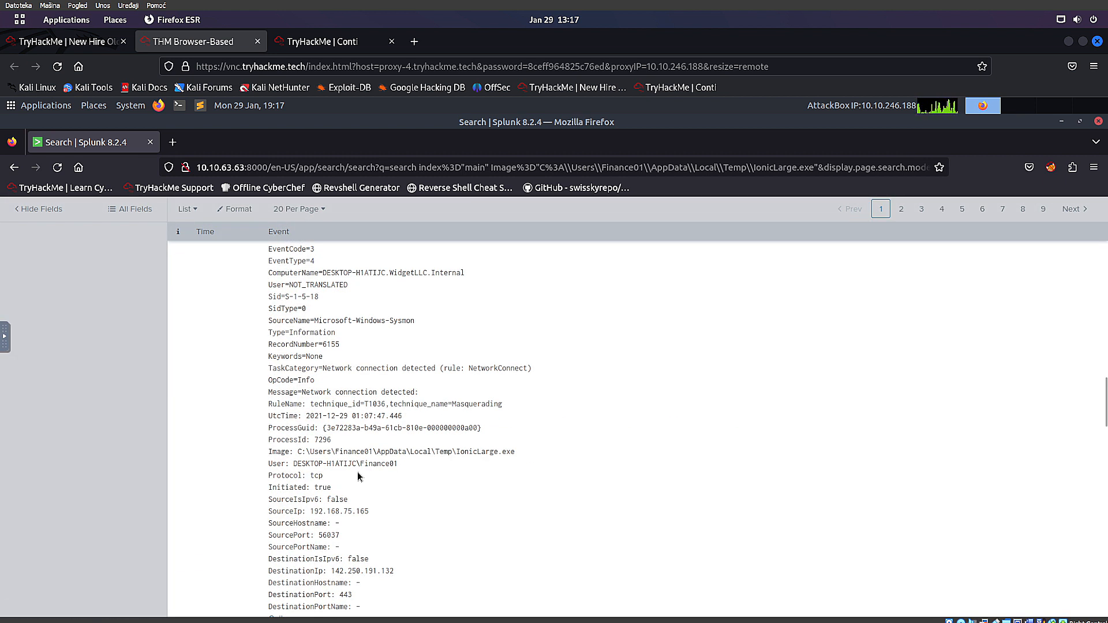
scroll(372, 484, down, 2)
scroll(196, 470, down, 4)
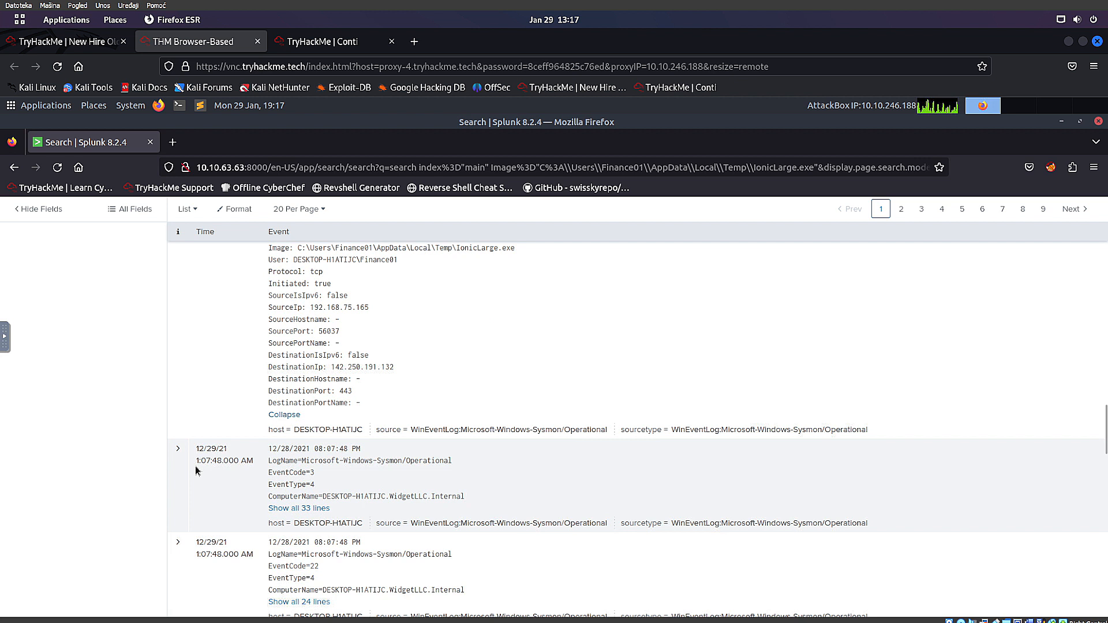
click(297, 515)
scroll(339, 495, down, 6)
scroll(407, 497, down, 2)
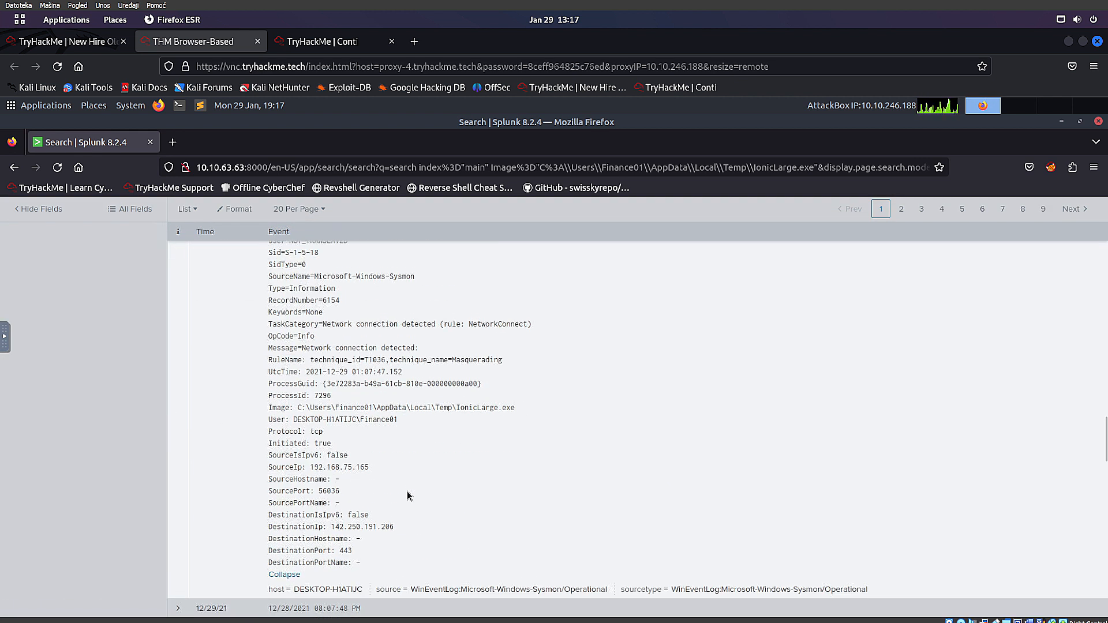
scroll(407, 496, down, 6)
click(300, 469)
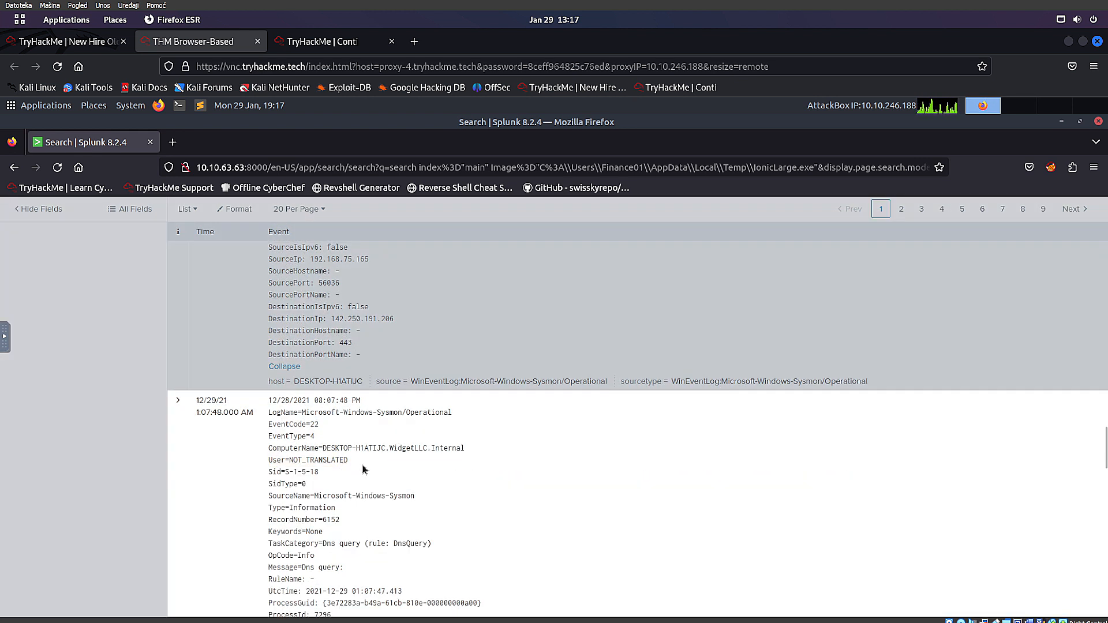
scroll(346, 470, down, 9)
Examine the DestinationIp field values, check them against the room's question on two outbound malicious connections, and return to the Splunk search
scroll(142, 475, up, 20)
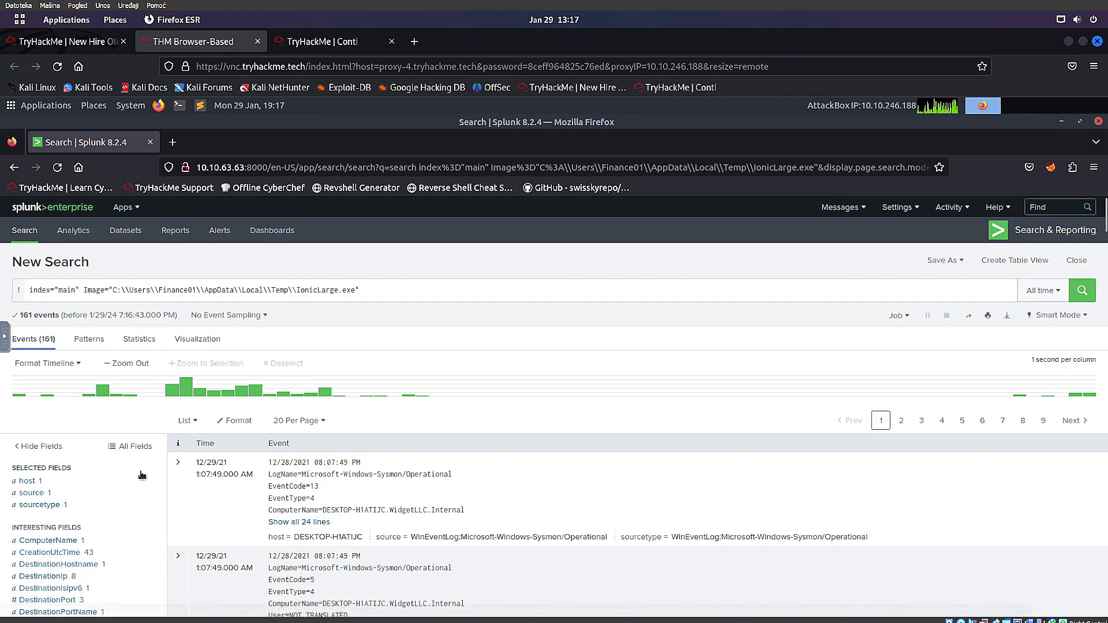
scroll(143, 476, down, 3)
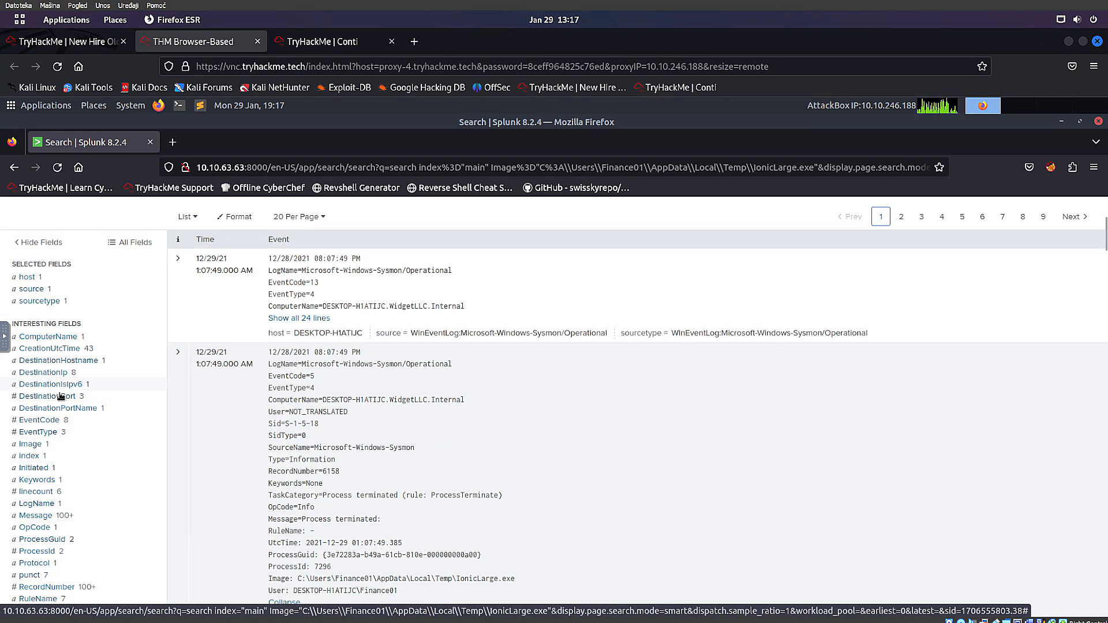
click(50, 375)
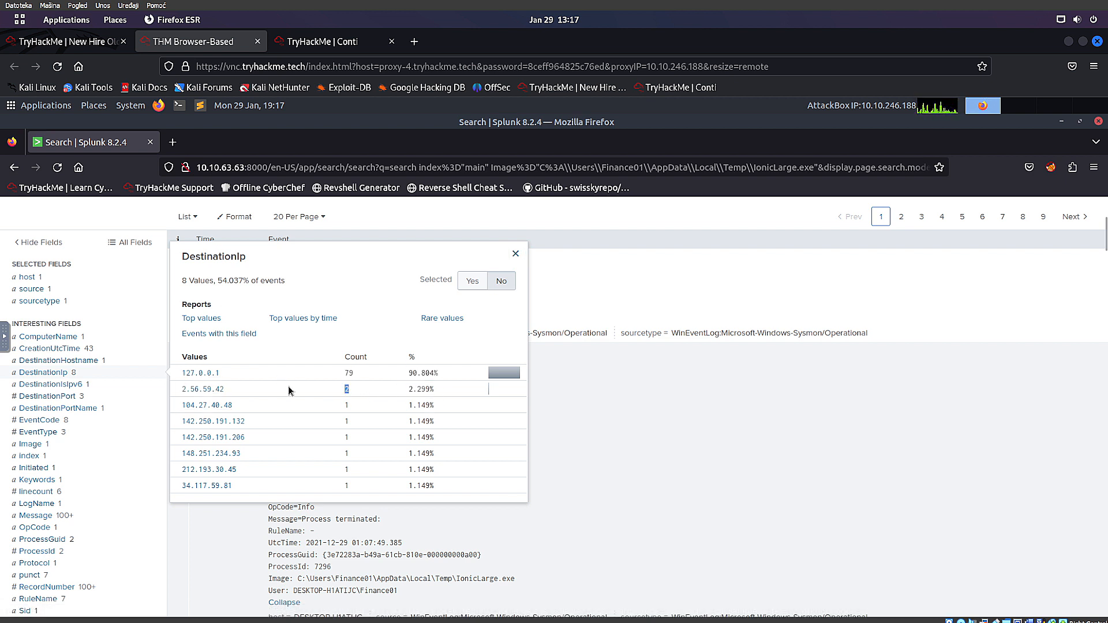
click(73, 41)
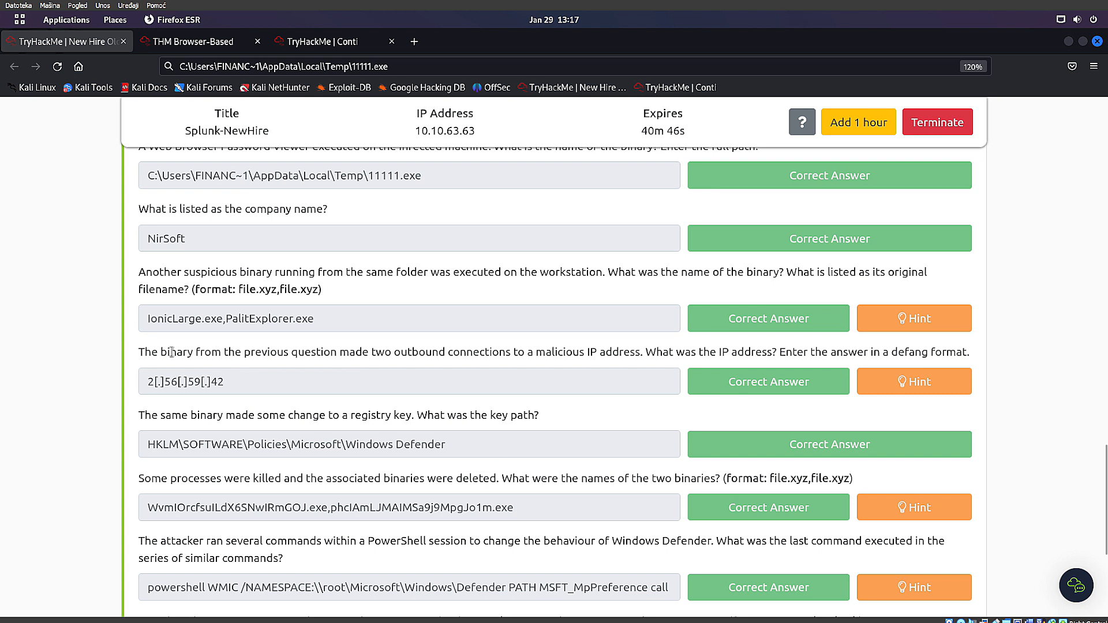
drag(362, 350, 625, 351)
click(193, 42)
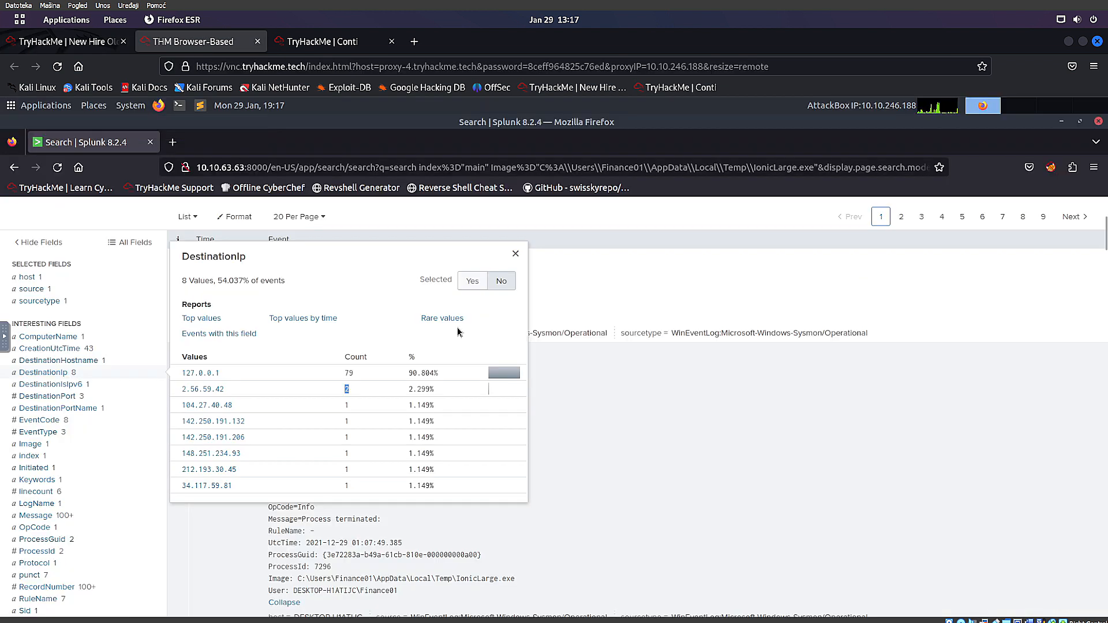
Filter the IonicLarge.exe events to DestinationIp 2.56.59.42 and compare the address with the room's defanged IP answer
click(199, 391)
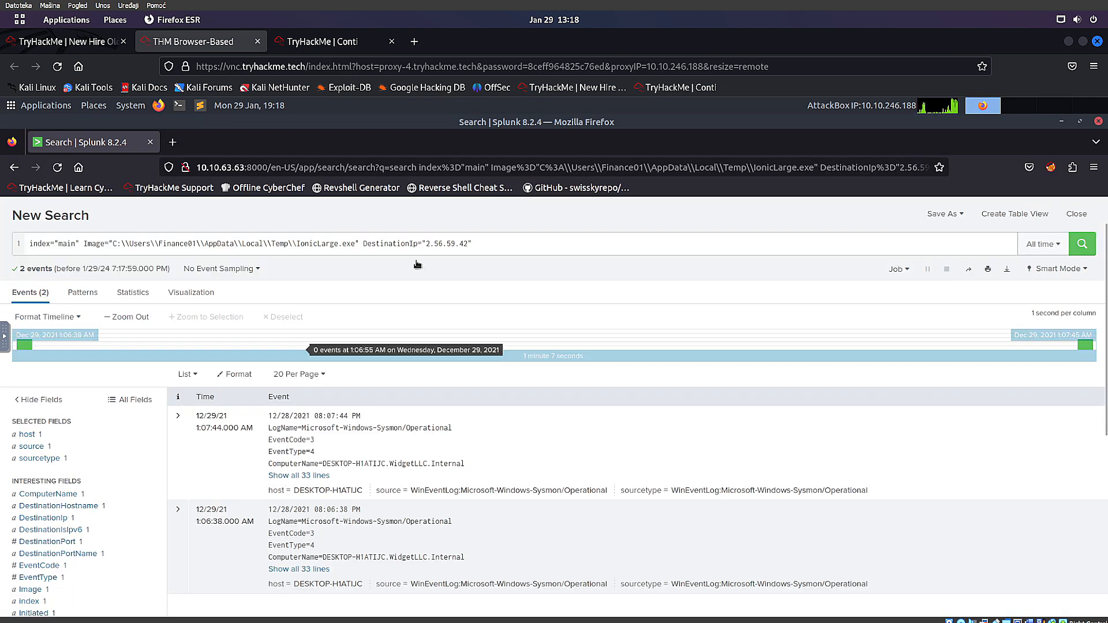
click(73, 42)
click(207, 388)
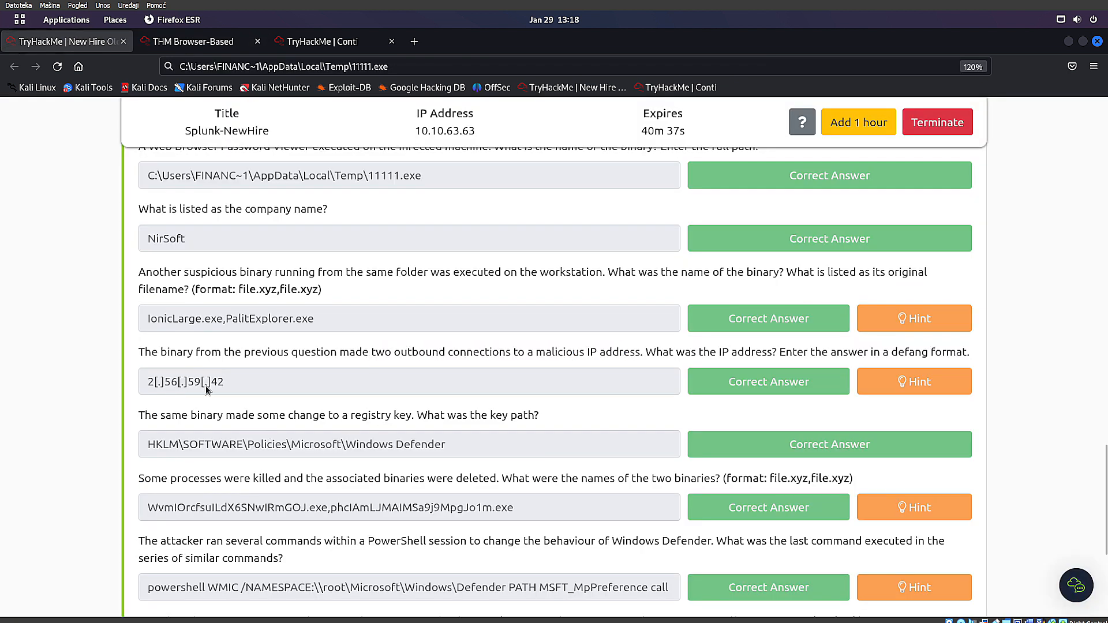
drag(232, 384, 138, 383)
click(170, 385)
drag(164, 383, 179, 379)
click(208, 382)
Read the room's registry key question and search the IonicLarge.exe events with the added term registry
scroll(251, 392, down, 3)
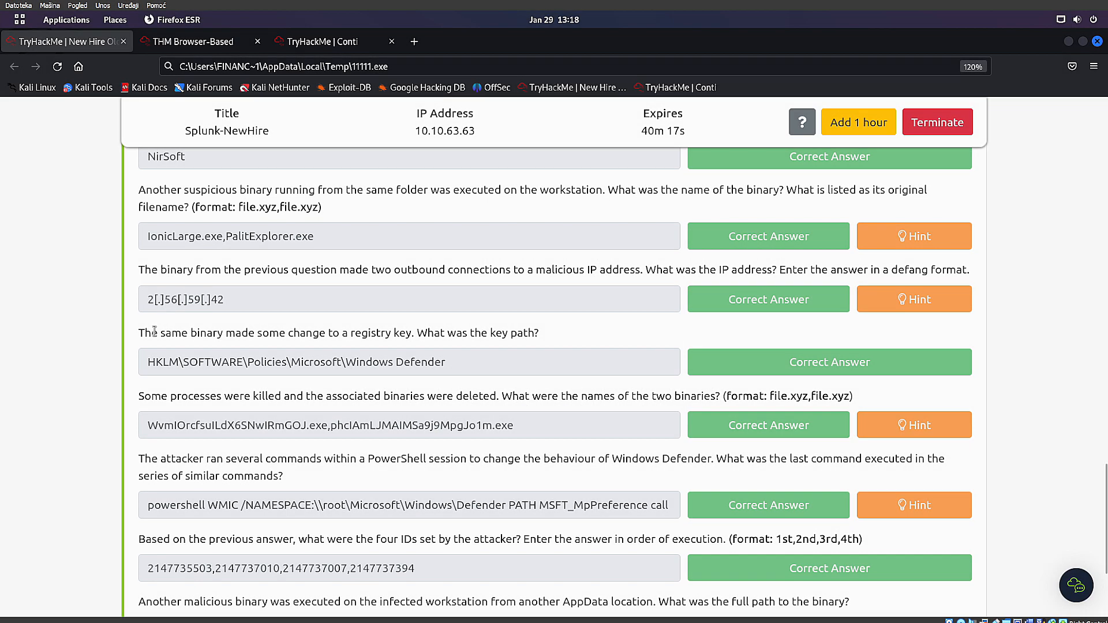
drag(144, 333, 414, 334)
click(423, 354)
click(196, 43)
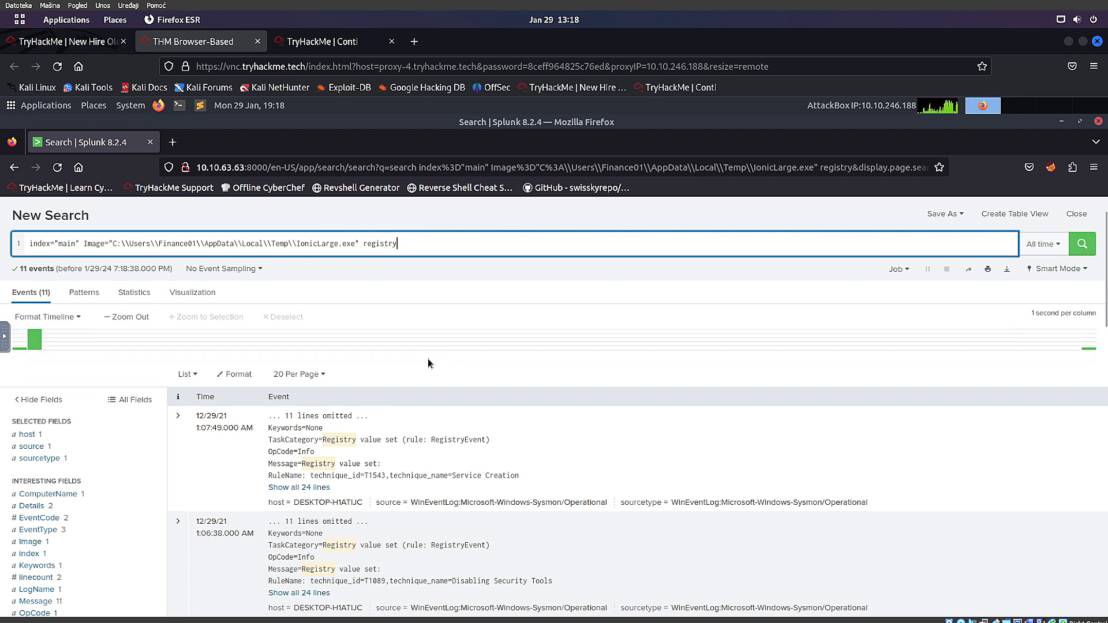
scroll(441, 417, down, 2)
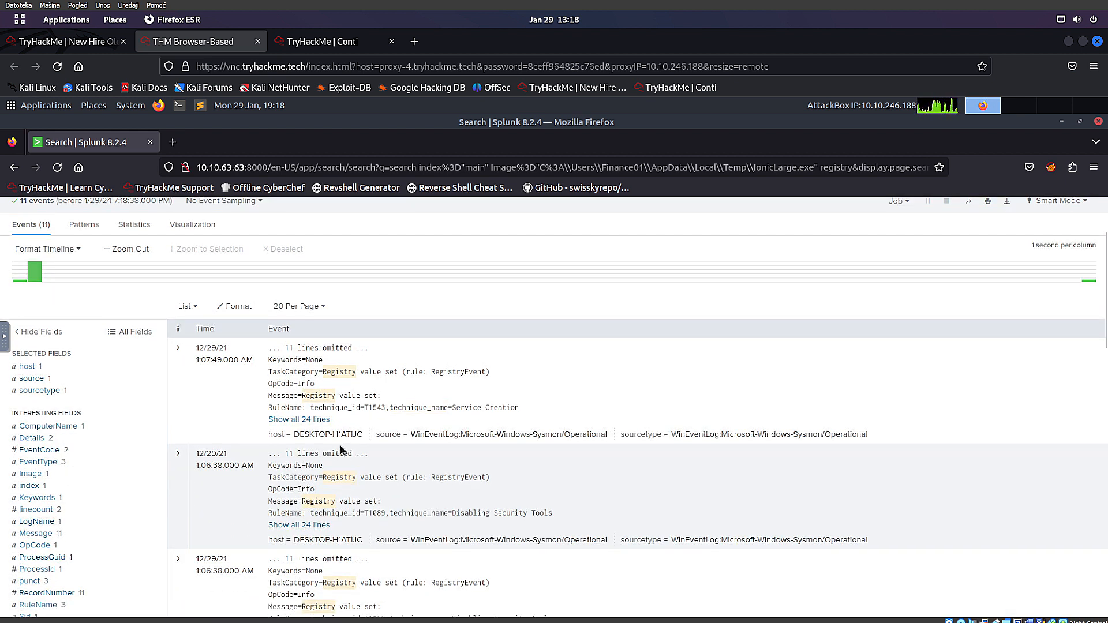
Expand the first registry event, examine its TargetObject path, and check it against the room's registry key question
click(299, 419)
scroll(393, 430, down, 2)
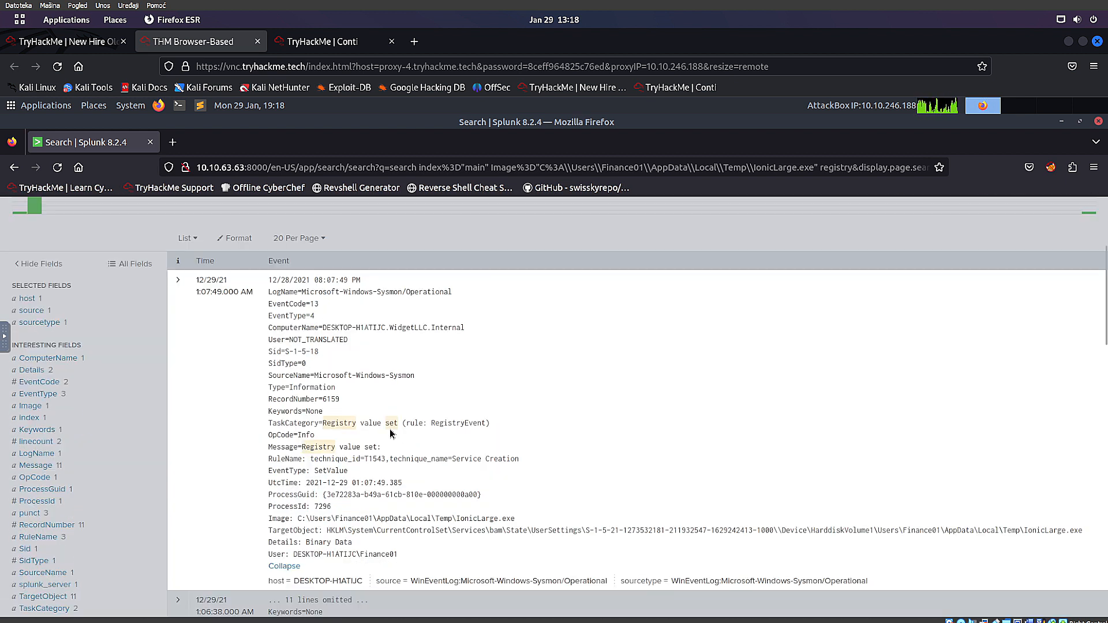
scroll(406, 425, down, 2)
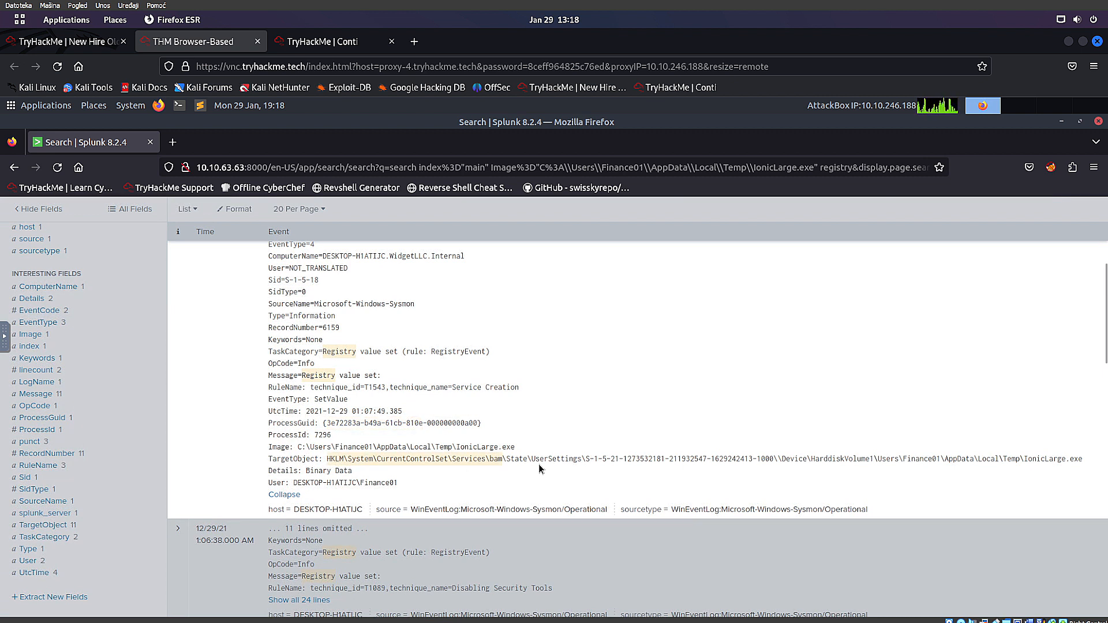
click(64, 41)
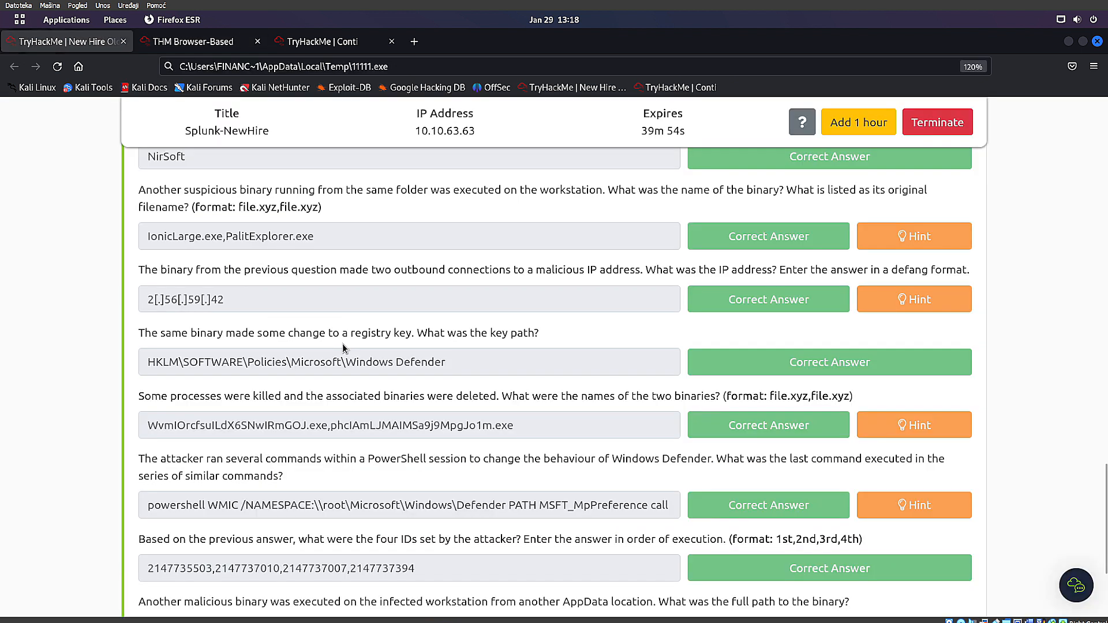
drag(416, 333, 549, 334)
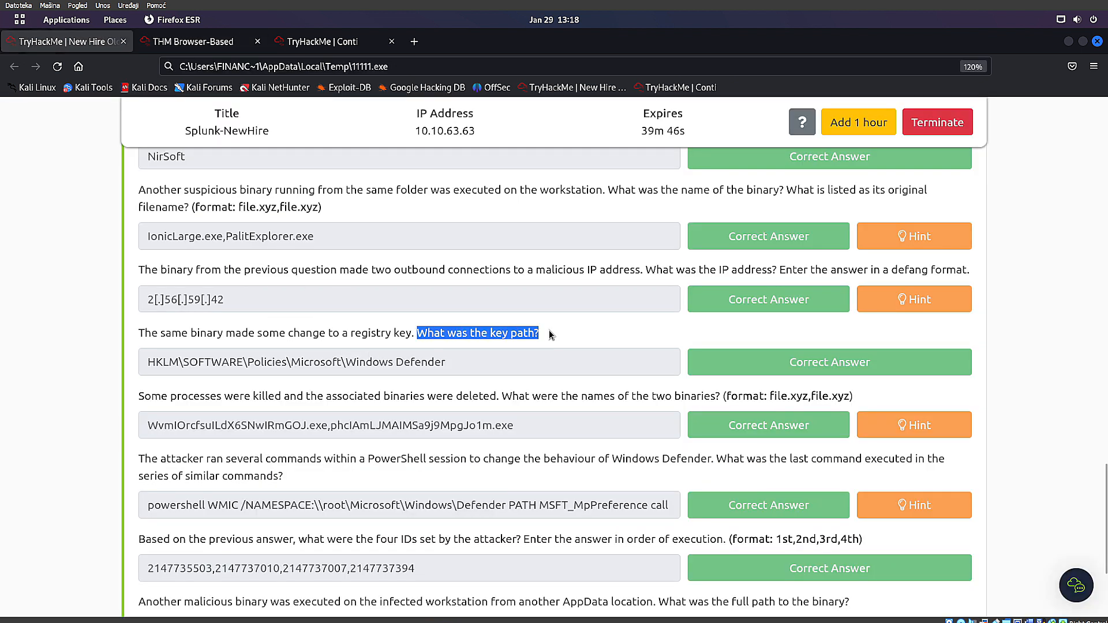
click(549, 334)
drag(416, 333, 110, 334)
click(206, 48)
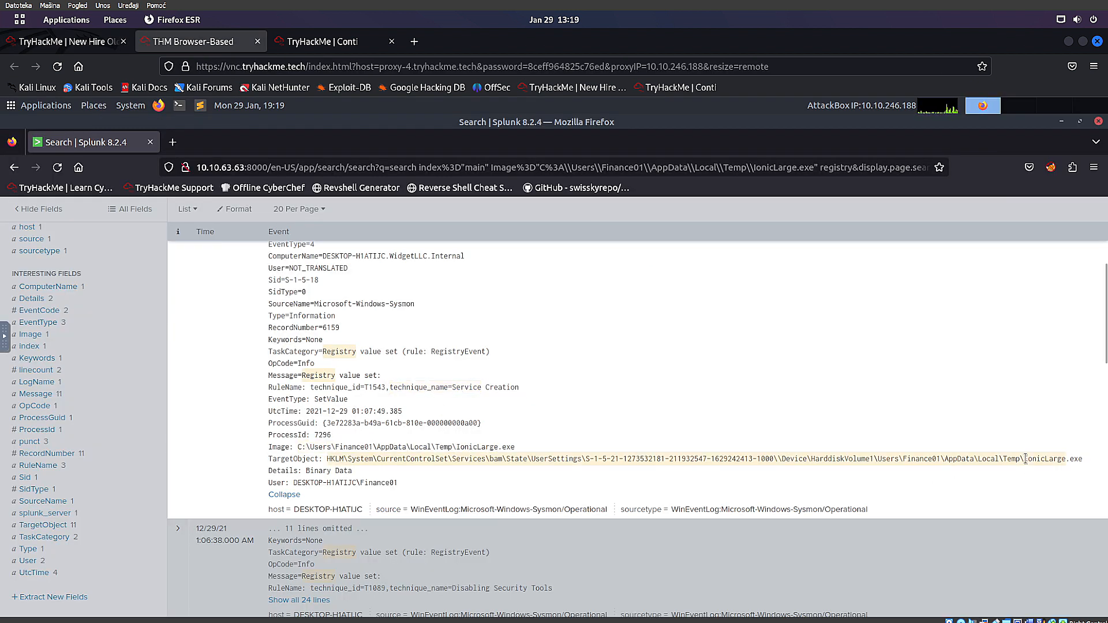
Expand the second and third registry events and examine the registry paths in their TargetObject lines
scroll(577, 467, down, 3)
click(299, 464)
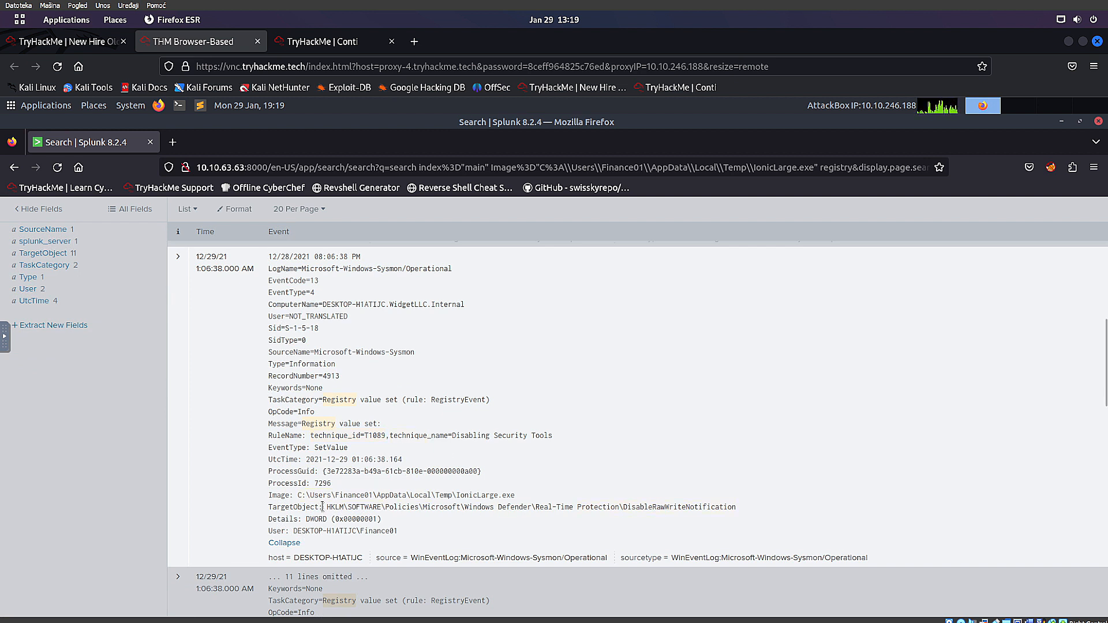
drag(327, 507, 728, 507)
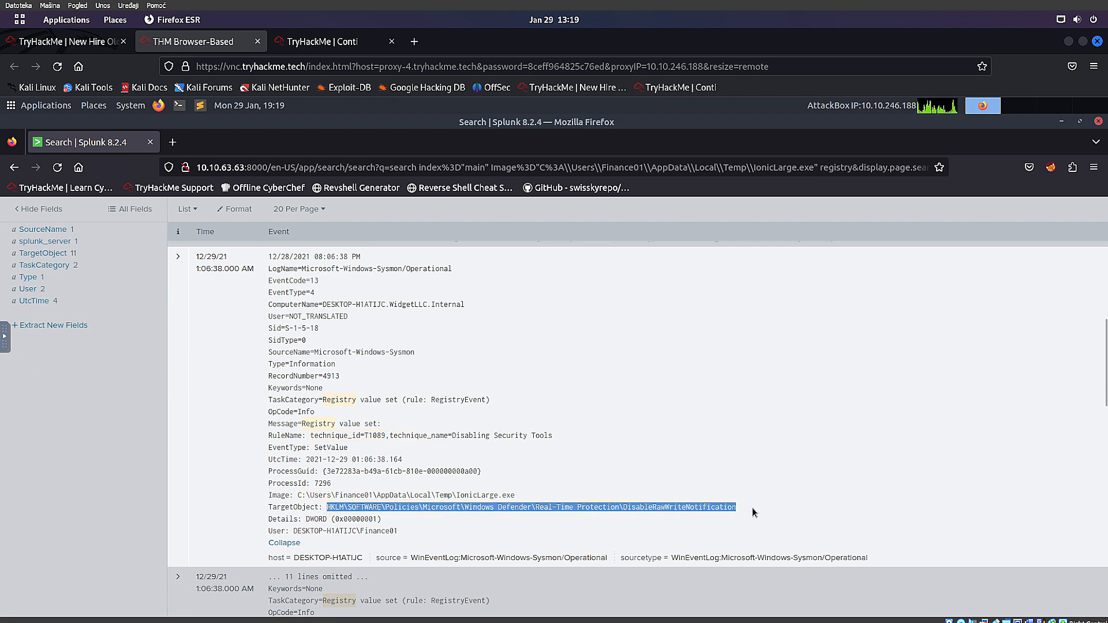
click(659, 489)
scroll(659, 490, down, 3)
click(311, 446)
scroll(323, 450, down, 2)
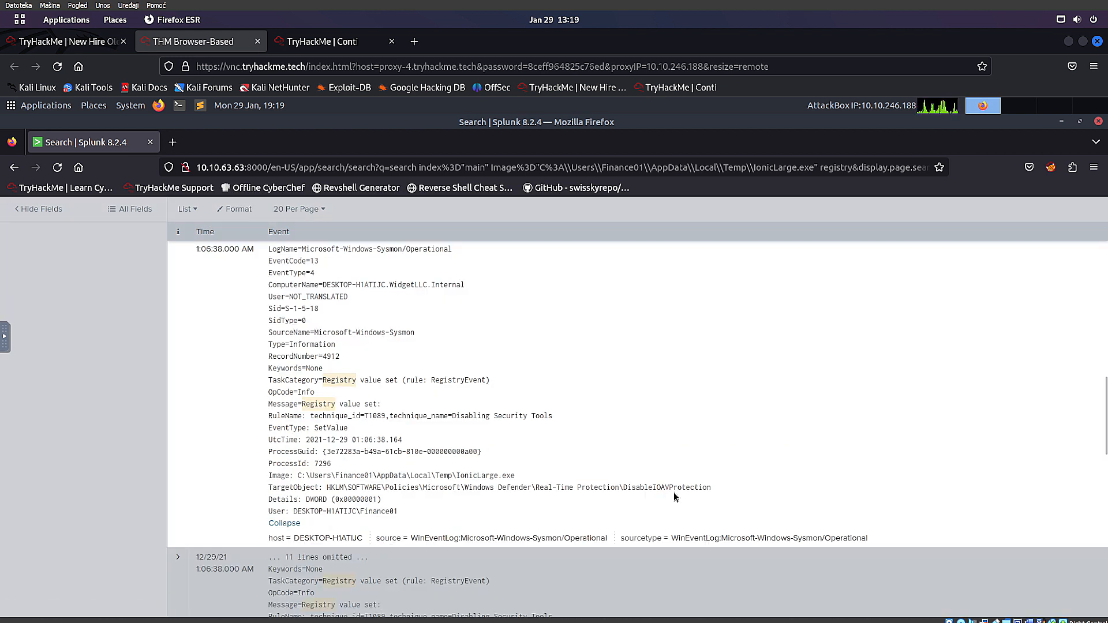
drag(712, 489, 291, 487)
scroll(529, 460, up, 3)
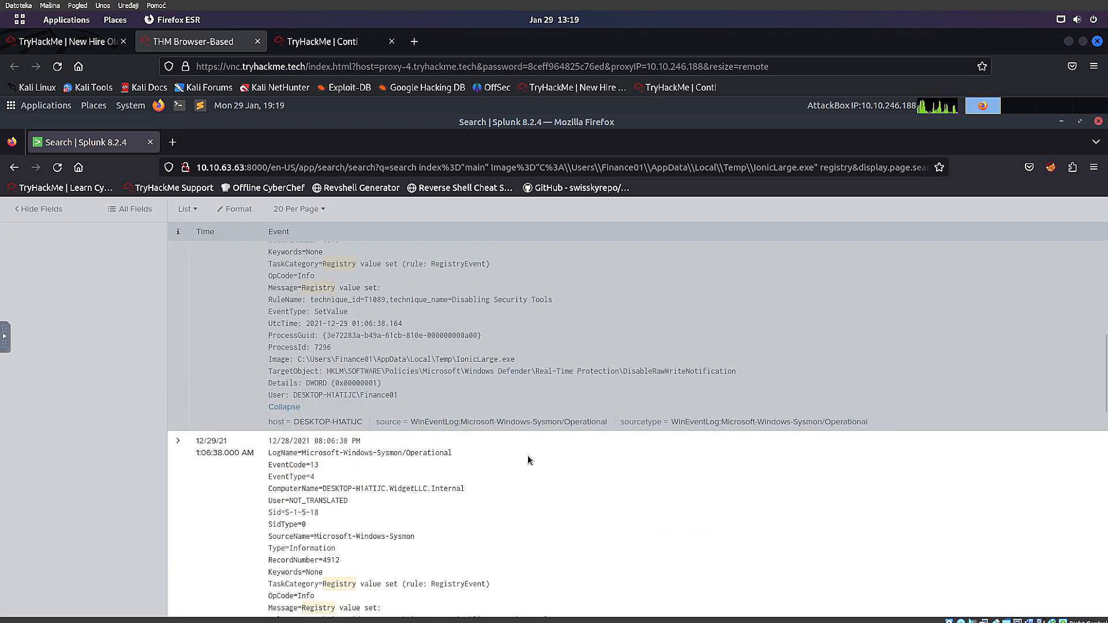
Expand the fourth registry event and compare its TargetObject path with the room's registry key answer
scroll(526, 460, down, 5)
click(297, 494)
scroll(306, 496, down, 2)
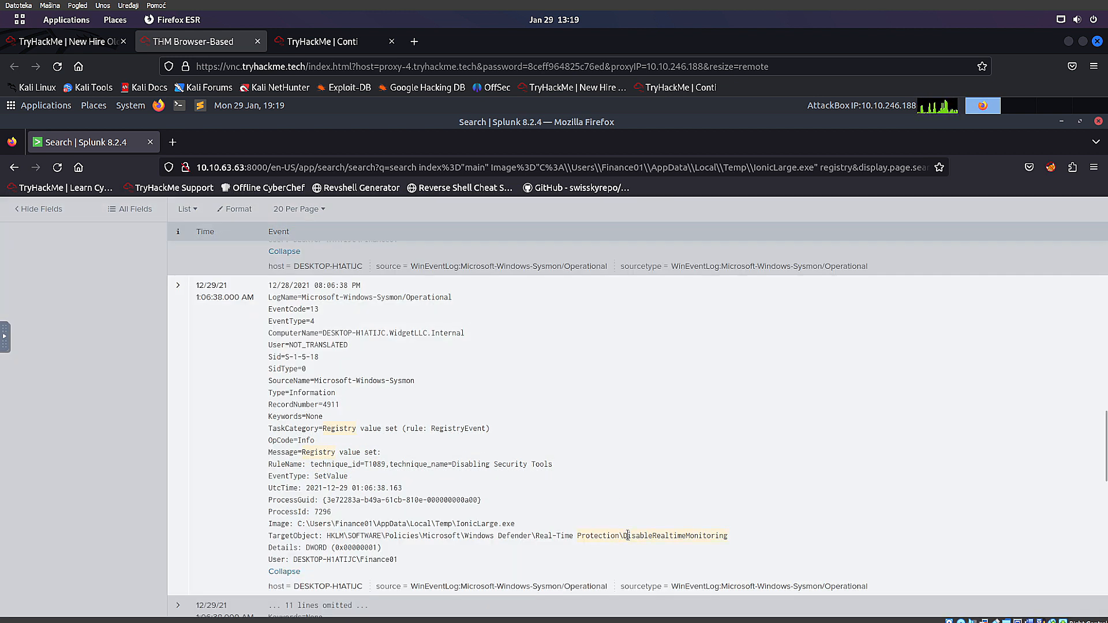
drag(506, 528, 331, 535)
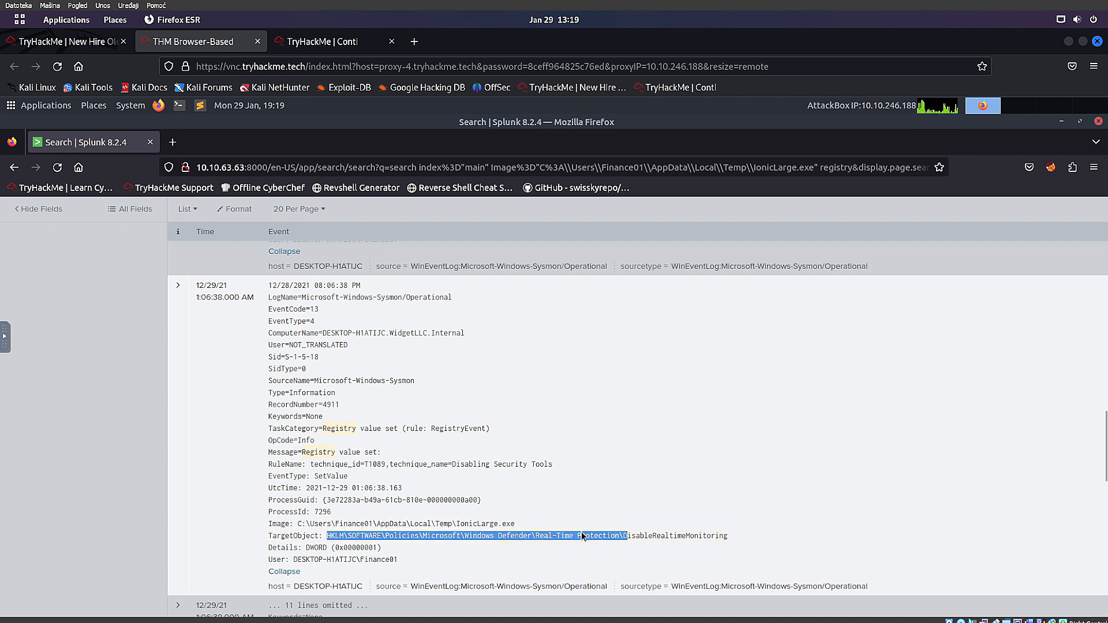
click(110, 41)
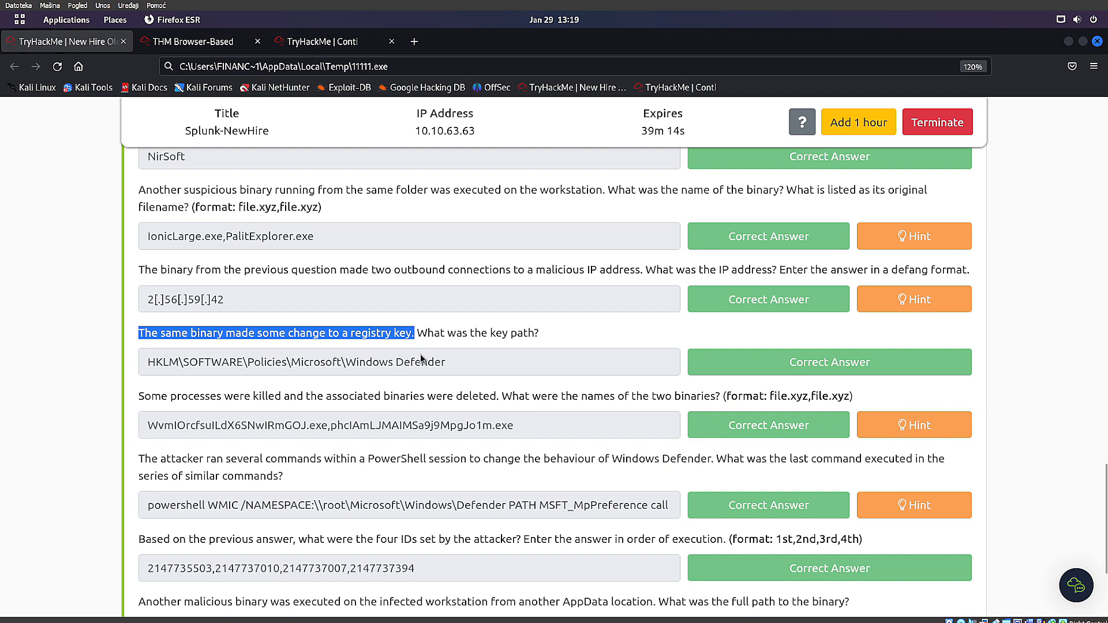
drag(447, 363, 112, 361)
click(592, 411)
click(199, 42)
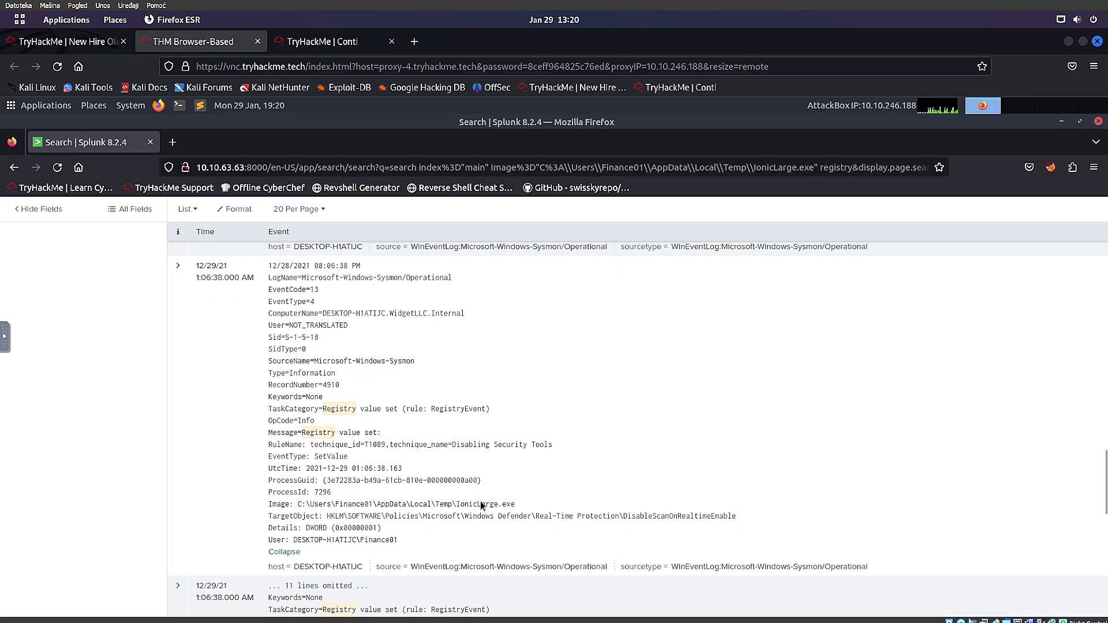
Review the Image and TargetObject lines across the expanded IonicLarge.exe registry events
scroll(331, 504, down, 5)
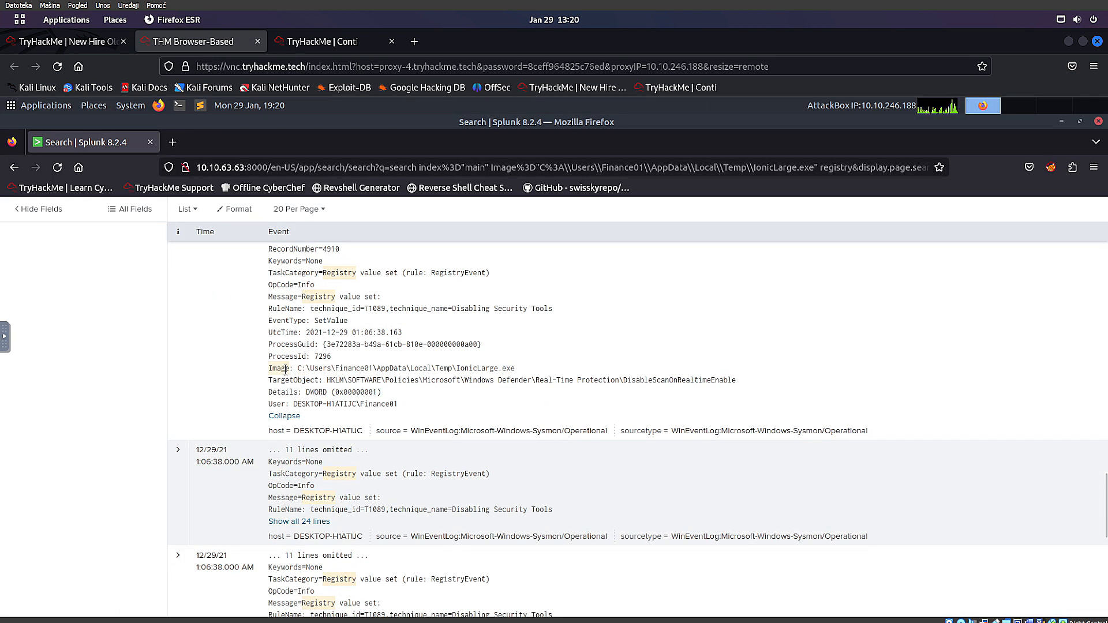
scroll(54, 445, up, 10)
scroll(329, 508, down, 3)
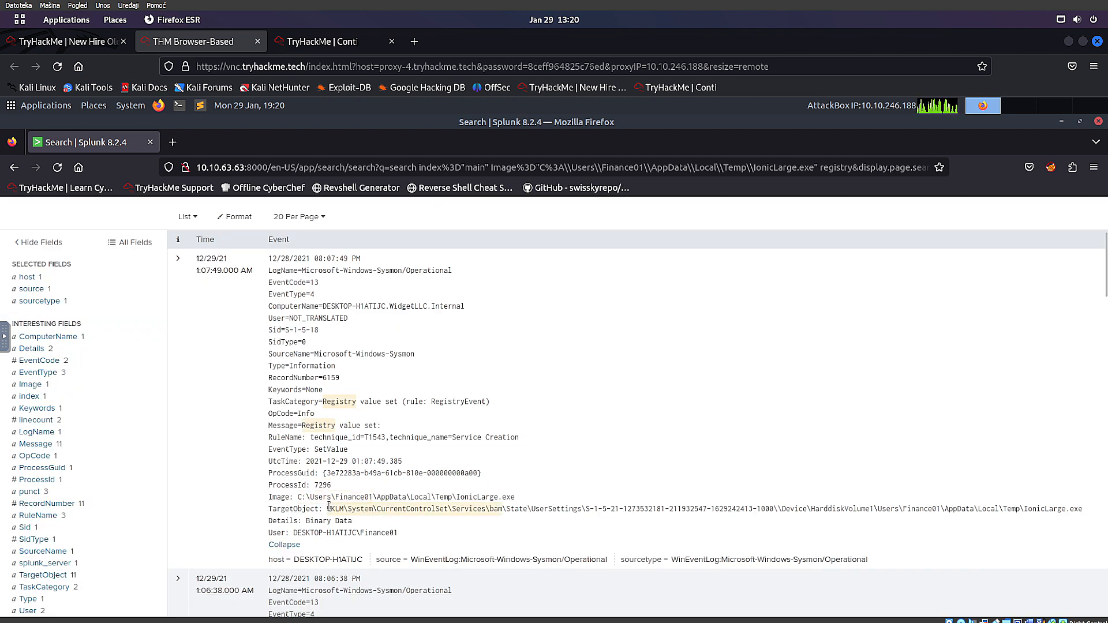
drag(533, 497, 281, 497)
scroll(393, 461, down, 2)
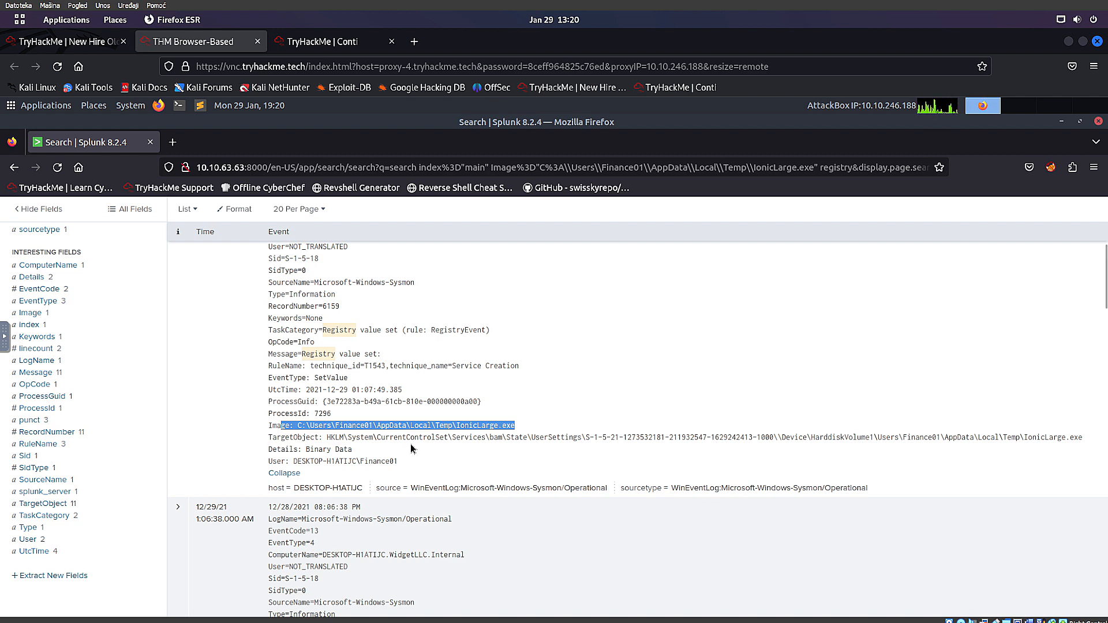
scroll(412, 446, down, 6)
scroll(416, 443, down, 5)
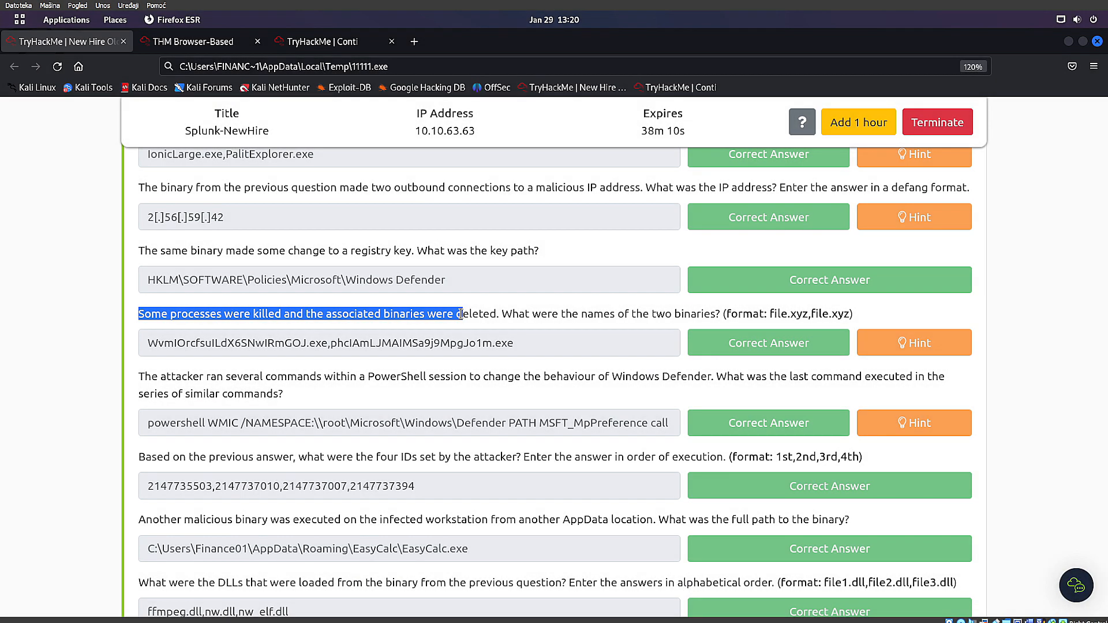
Read the room's question on killed processes and deleted binaries, view its hint, and close the hint
drag(461, 314, 725, 316)
click(663, 330)
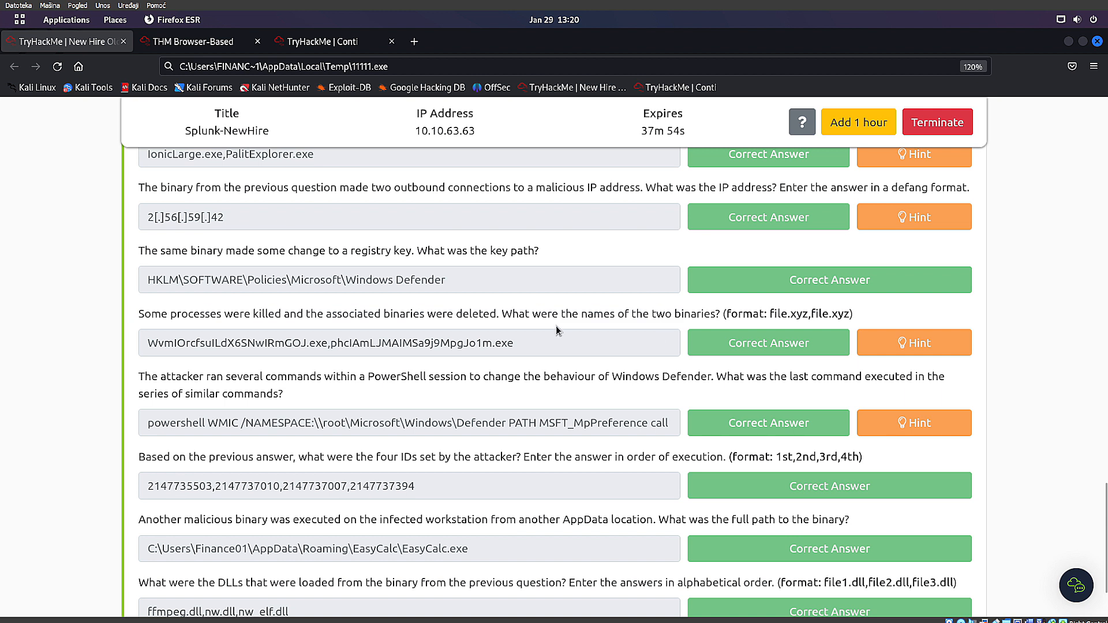
click(898, 343)
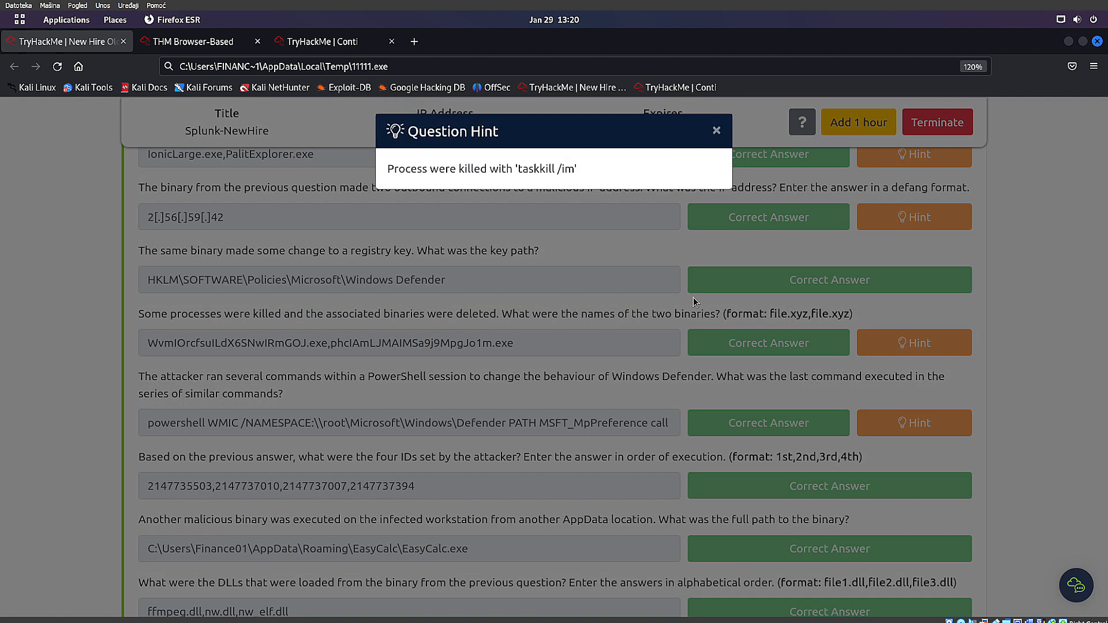
drag(517, 174, 625, 183)
click(629, 213)
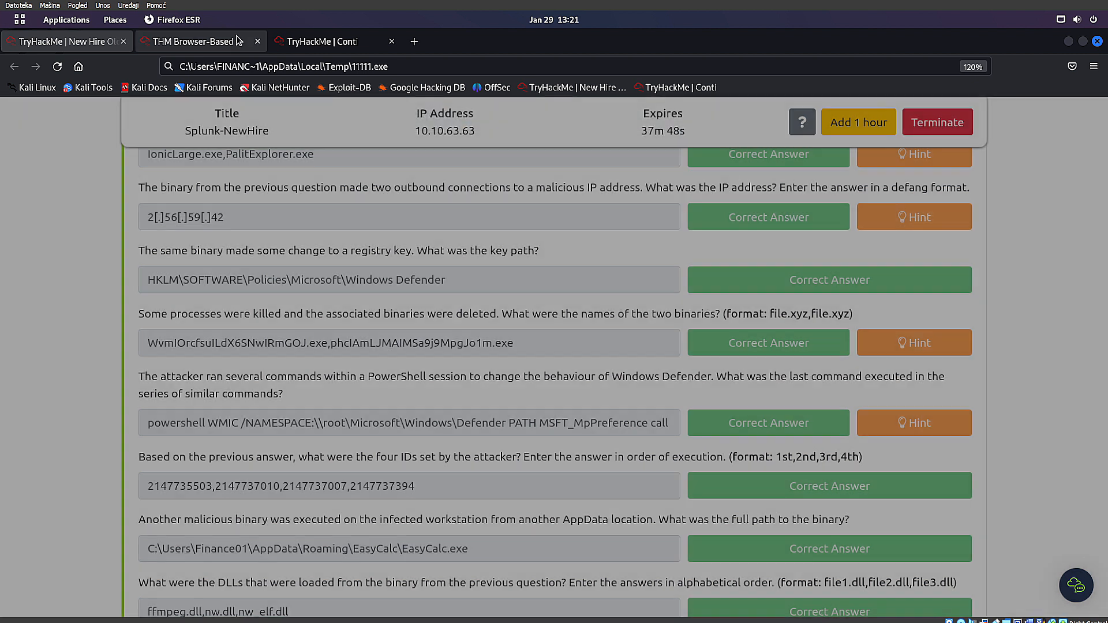
Replace the Image and registry terms in the Splunk query with "taskkill" and run the search on index="main"
click(235, 40)
scroll(375, 291, up, 15)
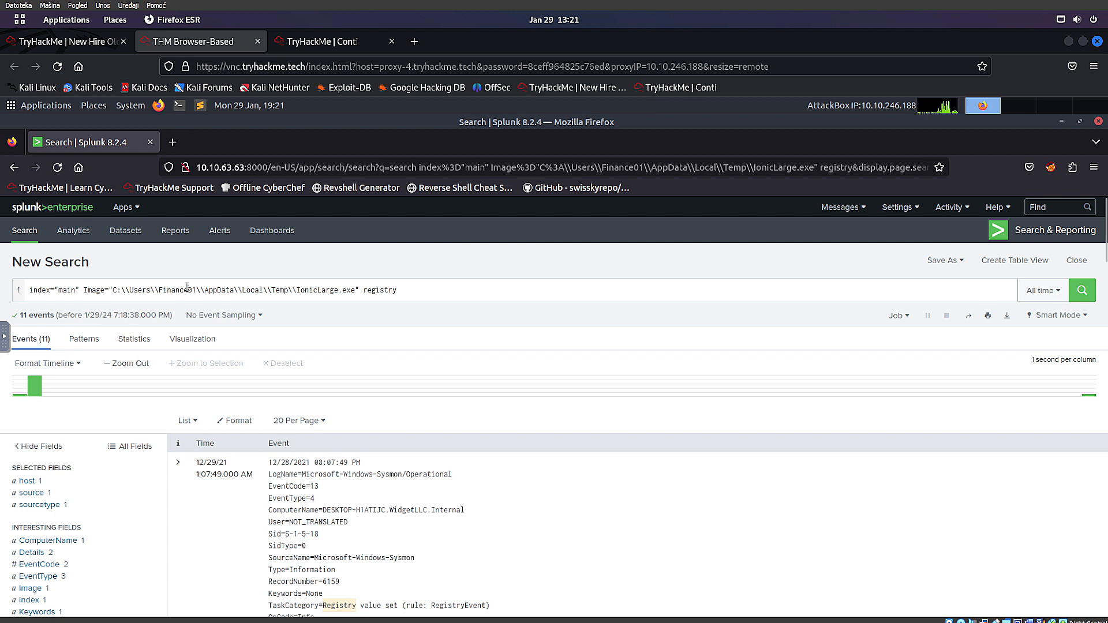
drag(83, 289, 456, 293)
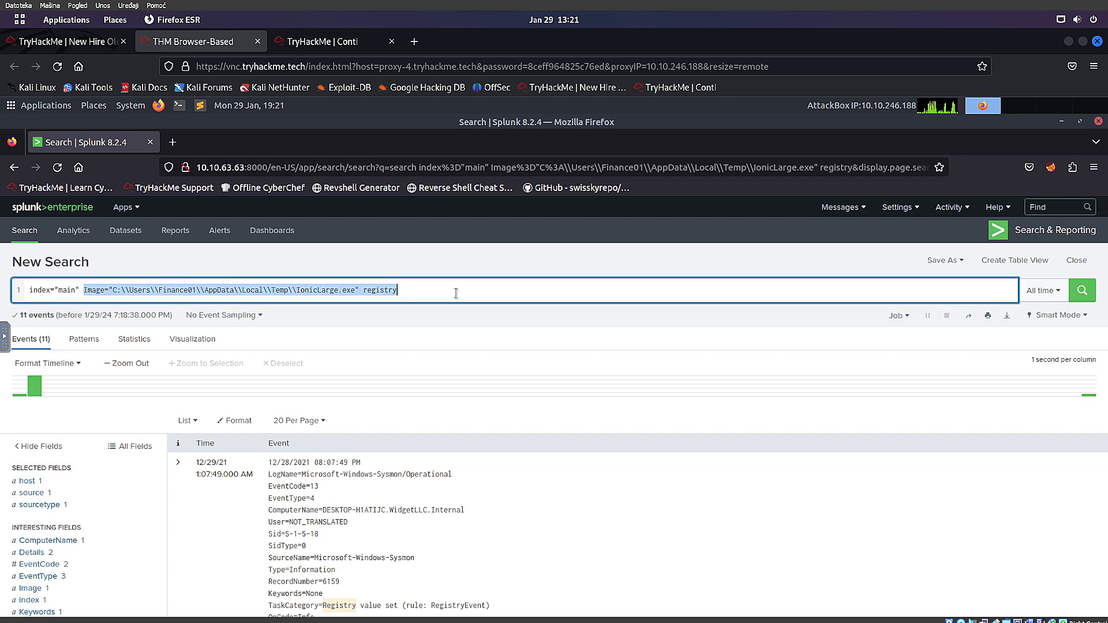
text("taskkill")
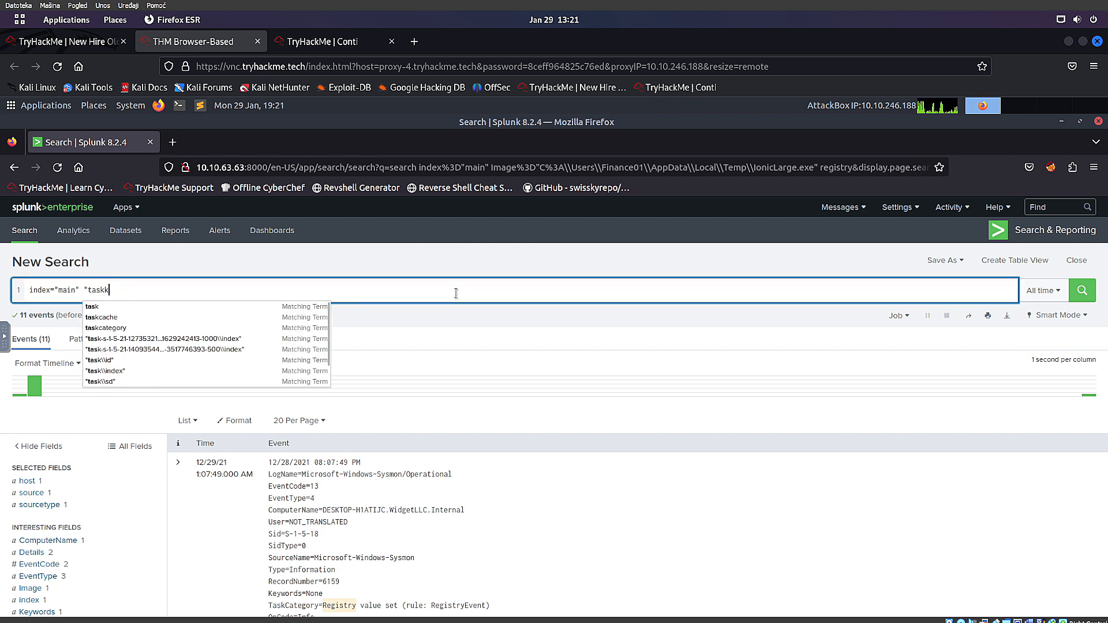
key(Return)
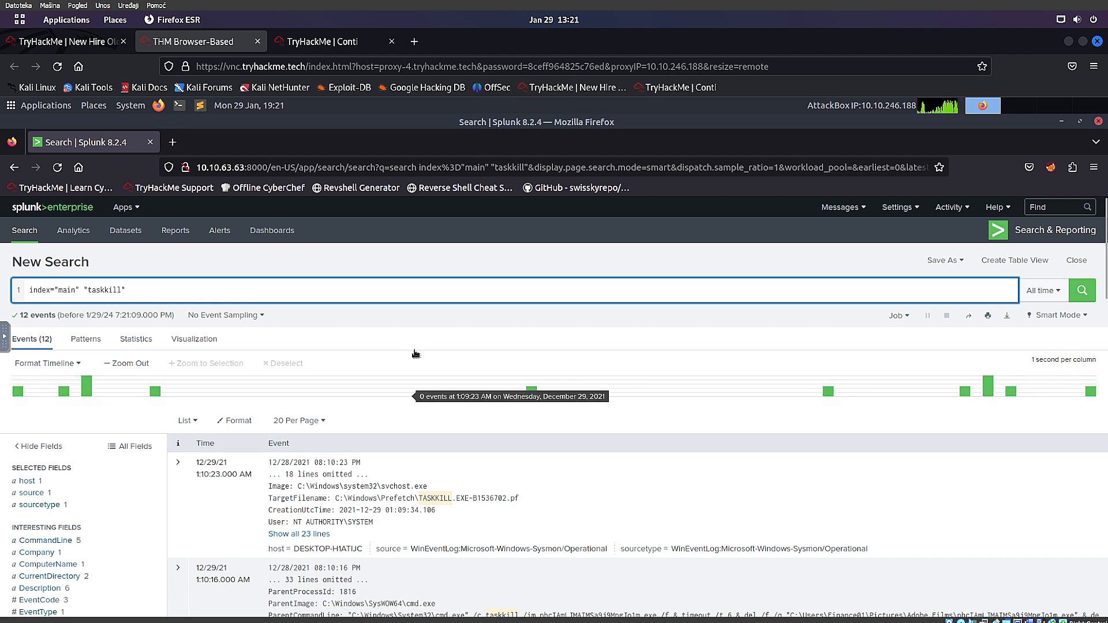
Look over the first taskkill events and recheck the room's question on the deleted binaries
scroll(370, 398, down, 4)
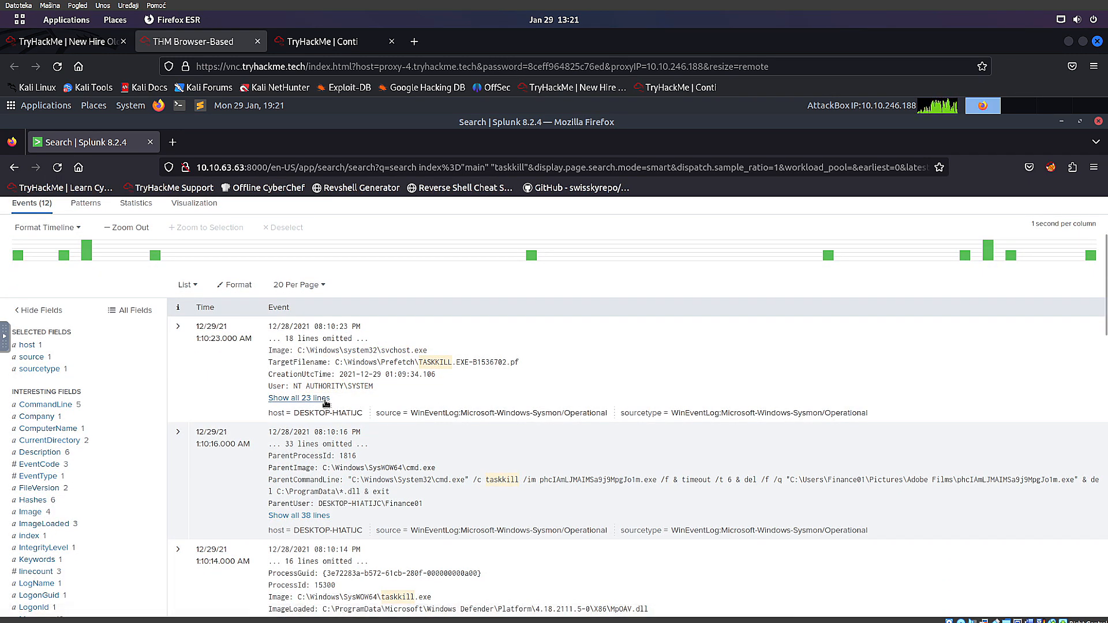
scroll(337, 398, down, 2)
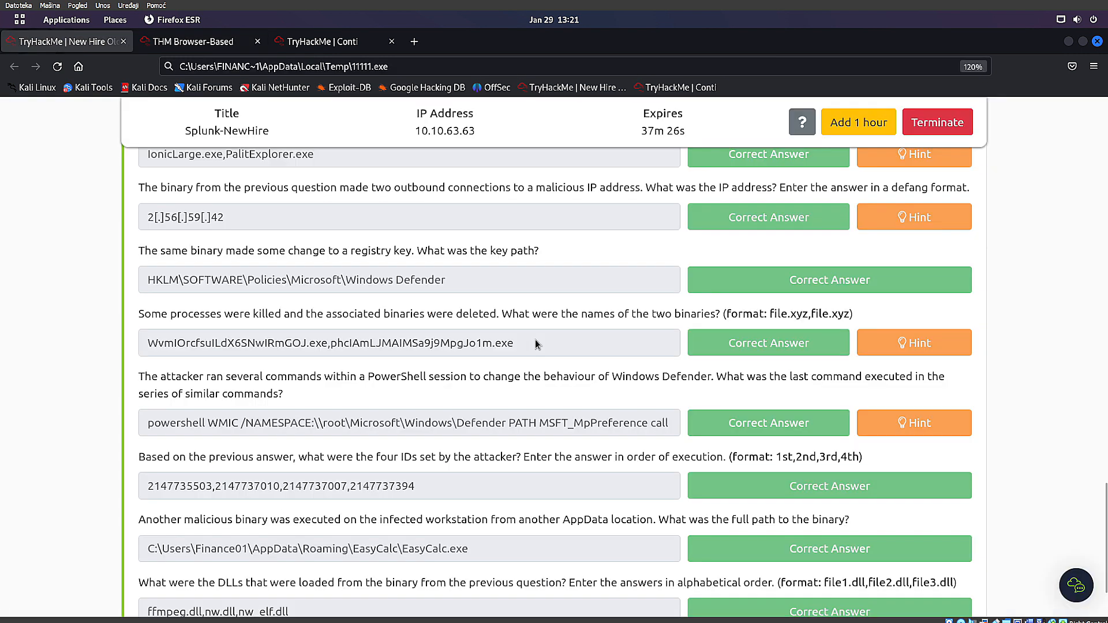
drag(485, 316, 305, 314)
click(467, 327)
click(196, 42)
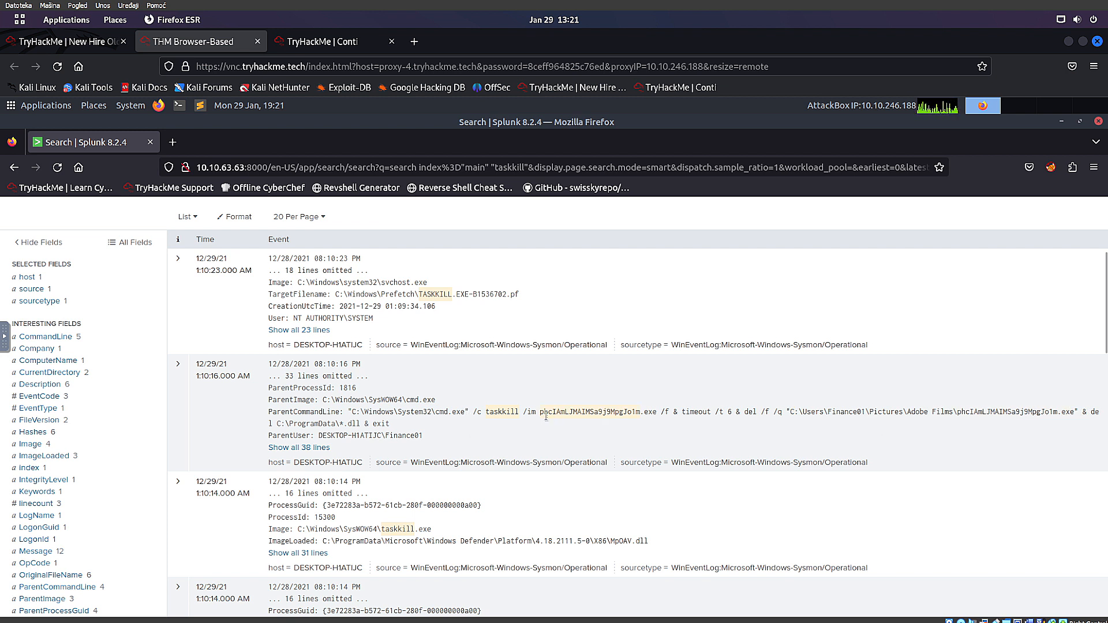
Go through the taskkill events and highlight the executable names targeted by the kill-and-delete commands in the ParentCommandLine entries
drag(540, 413, 656, 411)
click(81, 42)
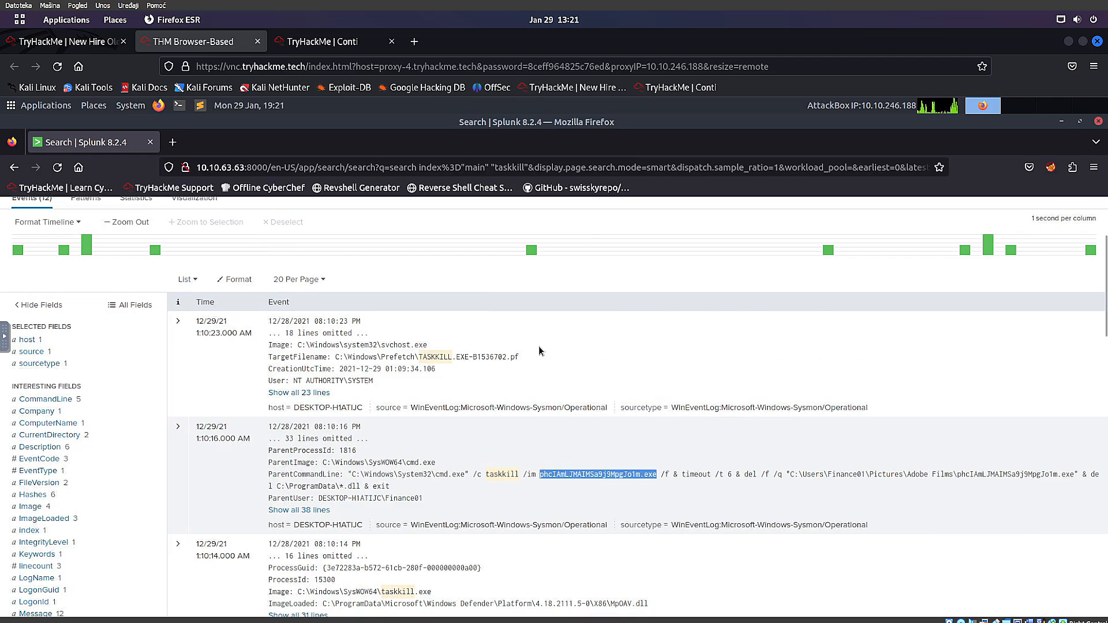
scroll(543, 369, down, 3)
scroll(542, 370, down, 2)
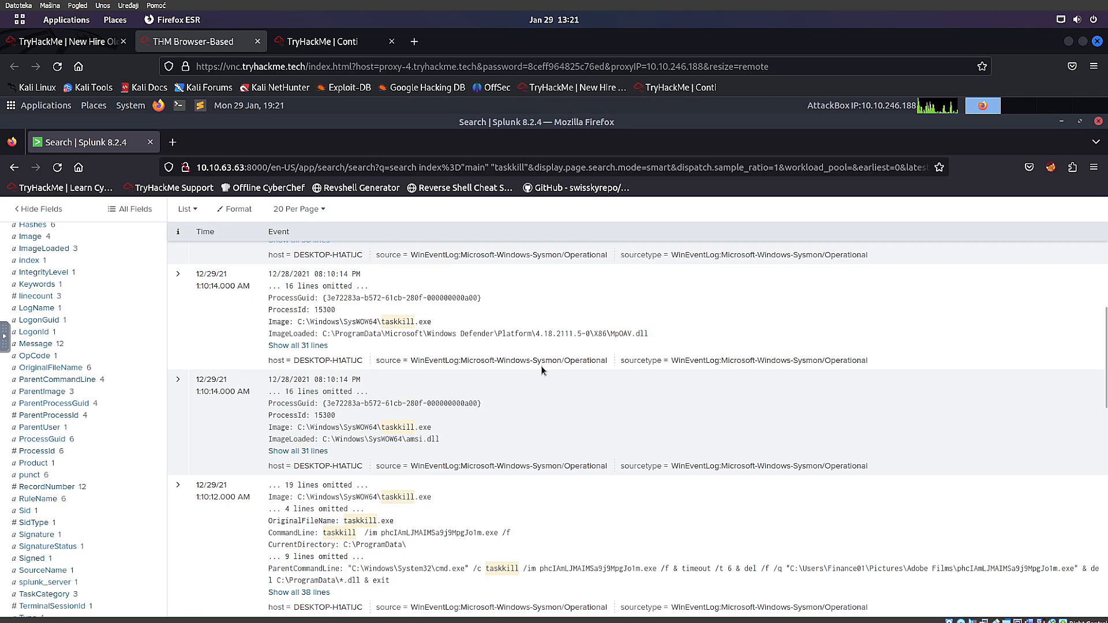
scroll(542, 371, down, 4)
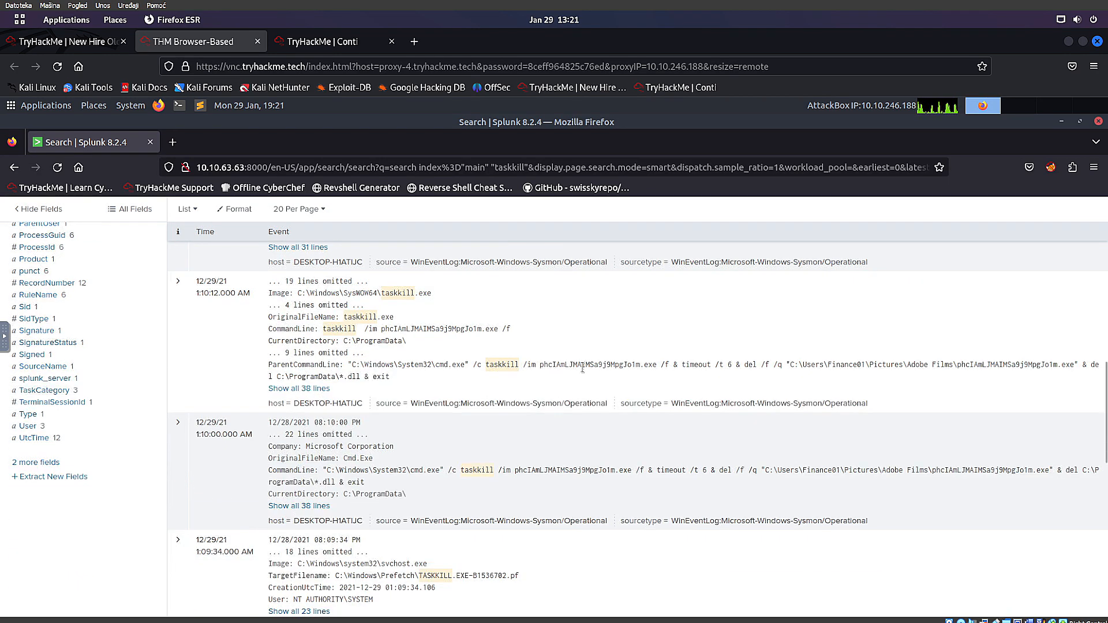
scroll(612, 384, down, 2)
scroll(614, 387, down, 2)
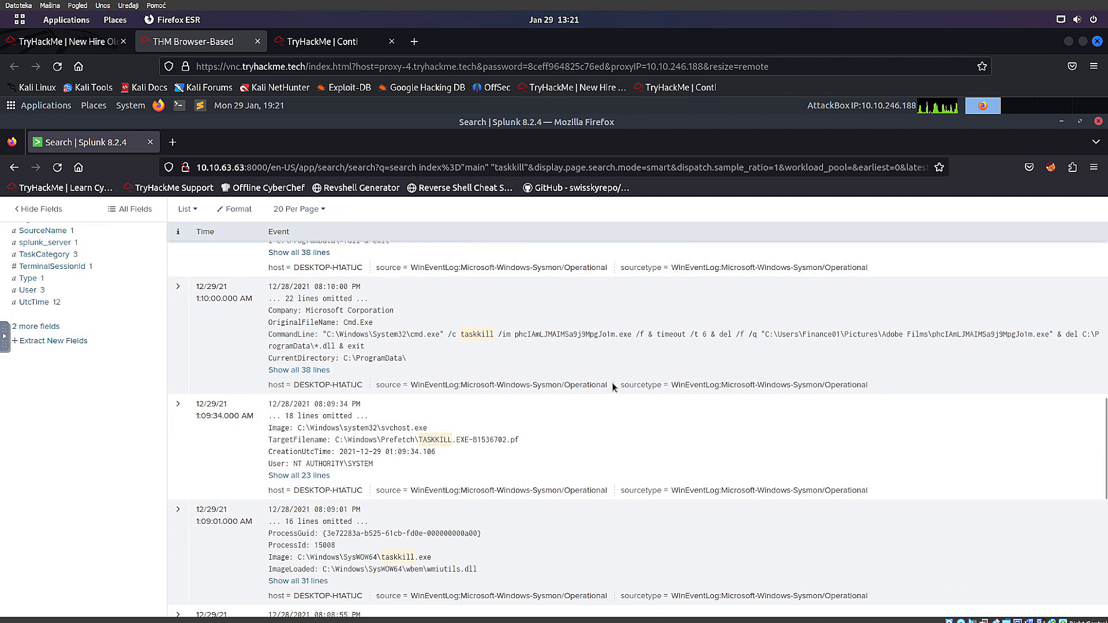
scroll(613, 387, down, 2)
scroll(613, 387, down, 2)
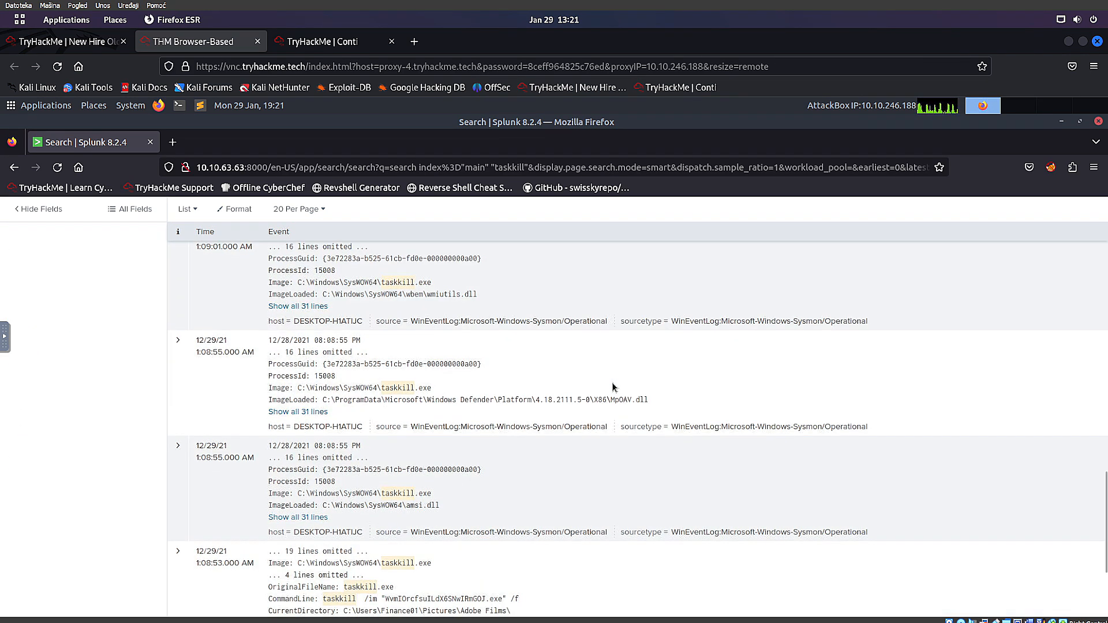
scroll(613, 386, down, 2)
scroll(614, 387, down, 1)
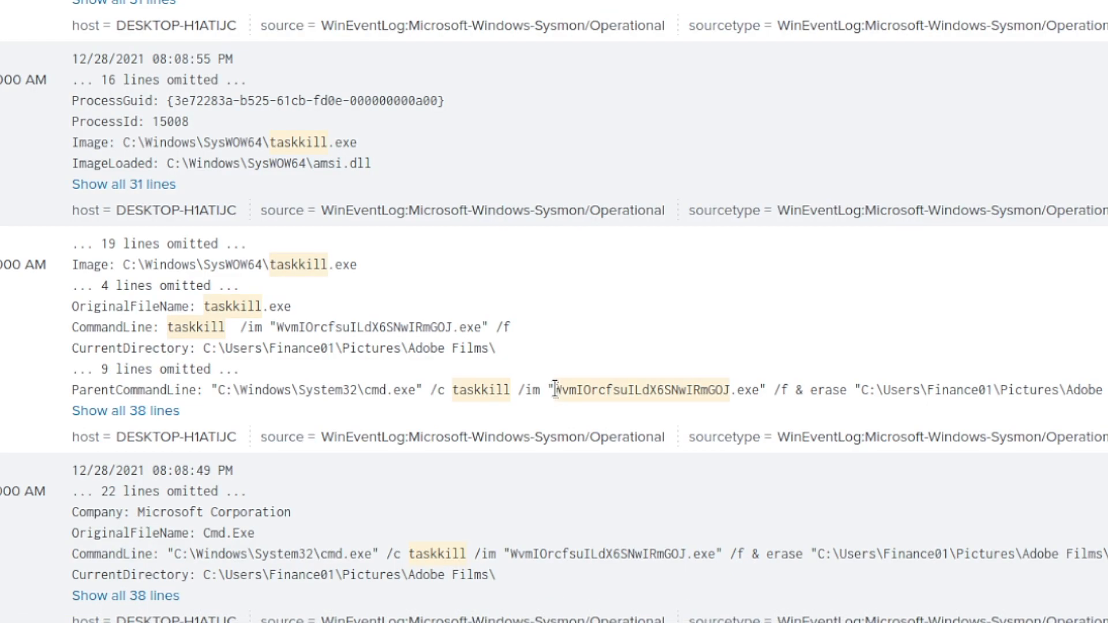
drag(555, 390, 779, 390)
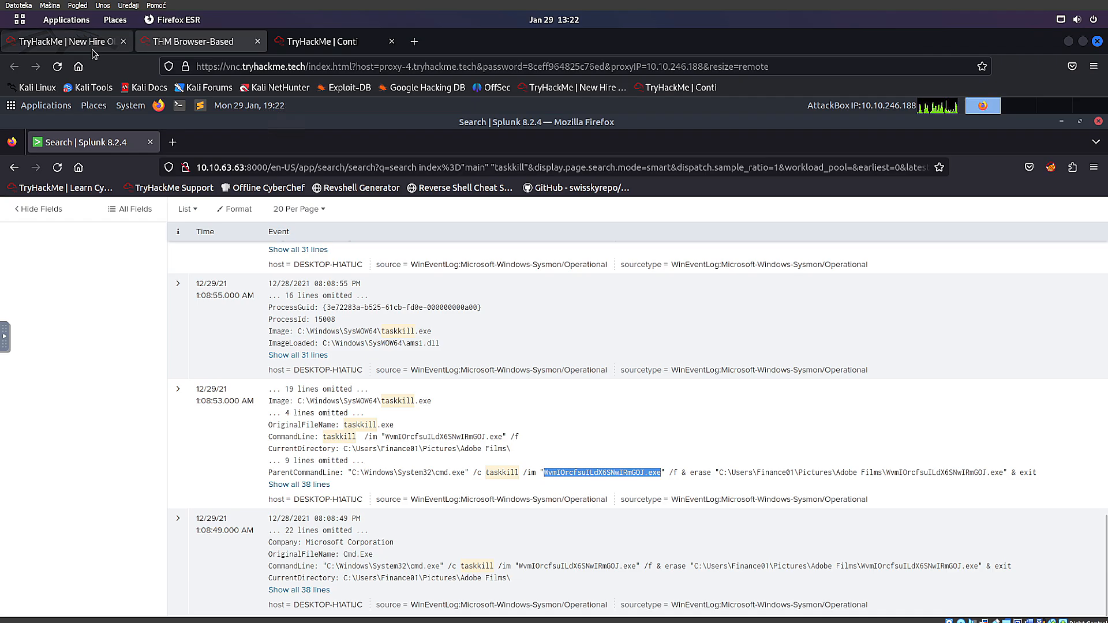
Compare the highlighted executable names with the room's answer on the killed processes and deleted binaries
click(92, 50)
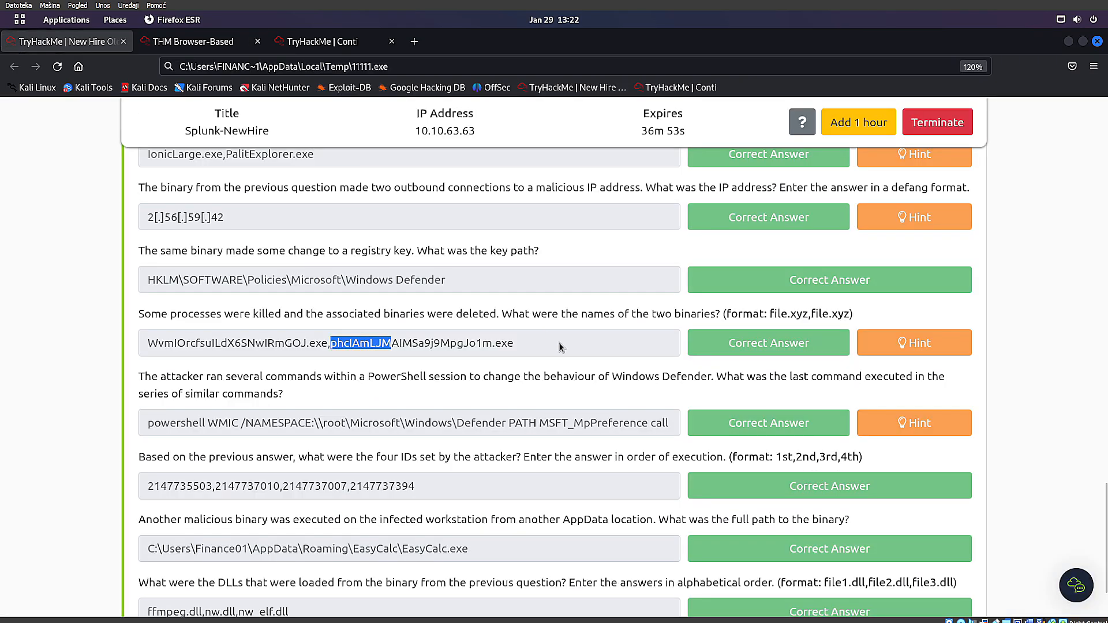
key(ctrl+a)
scroll(263, 417, down, 2)
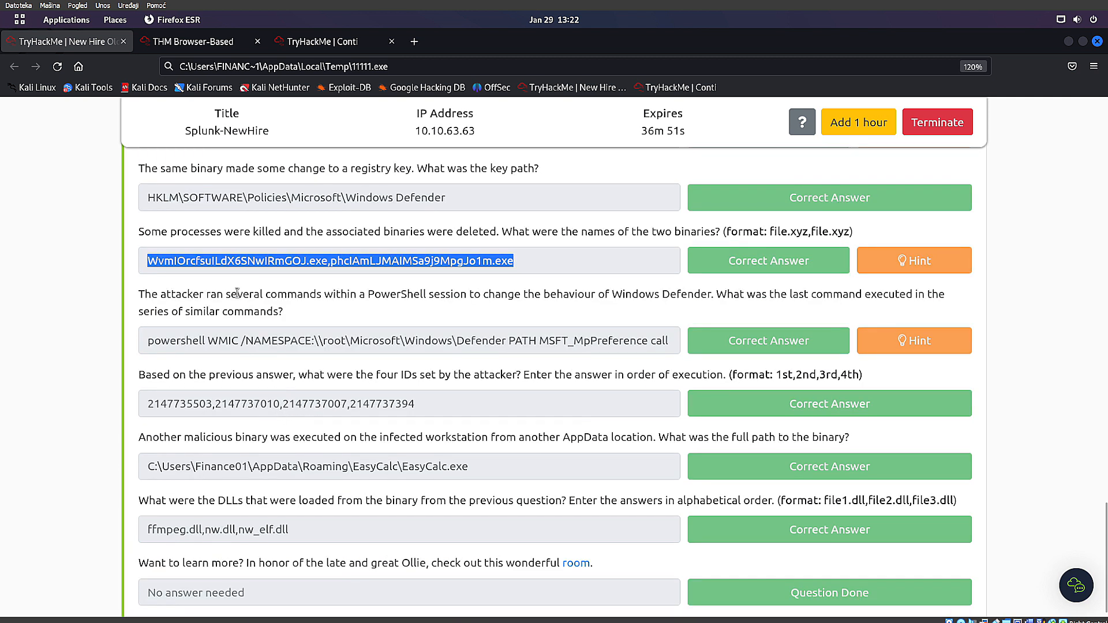
Read the room's question on the last PowerShell command that changed Windows Defender's behaviour and inspect its answer
drag(242, 294, 325, 300)
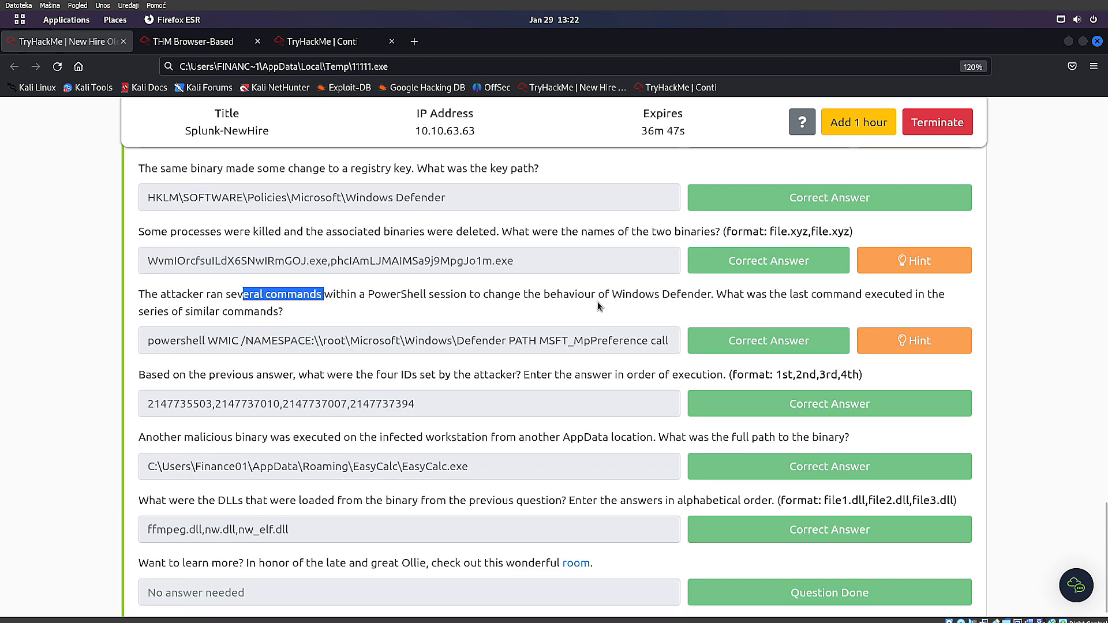
drag(714, 294, 327, 310)
click(326, 312)
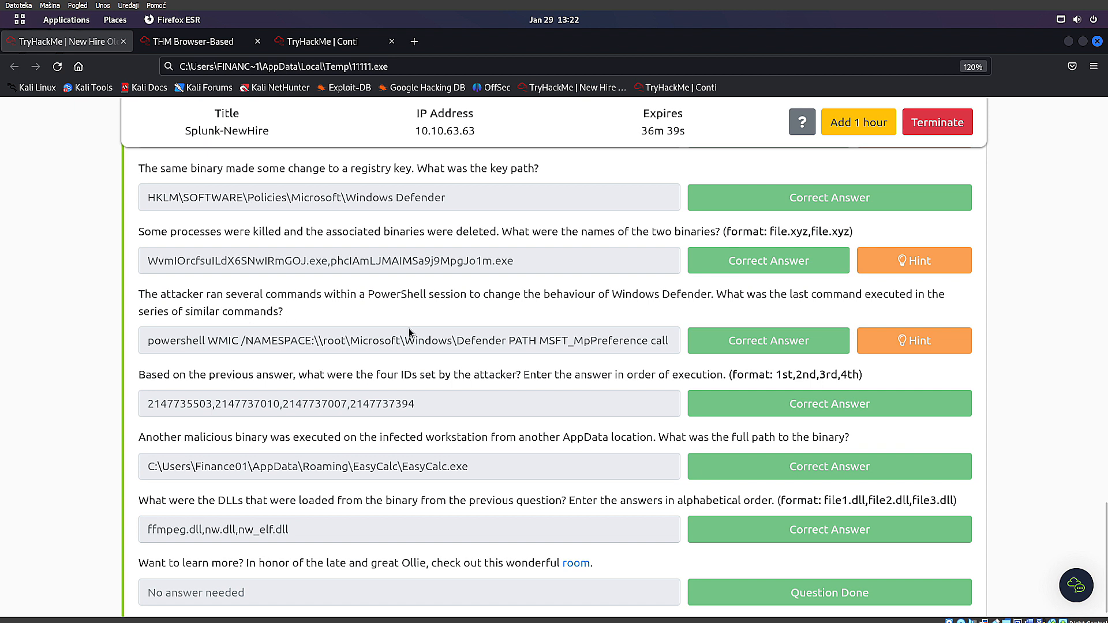
drag(209, 341, 255, 343)
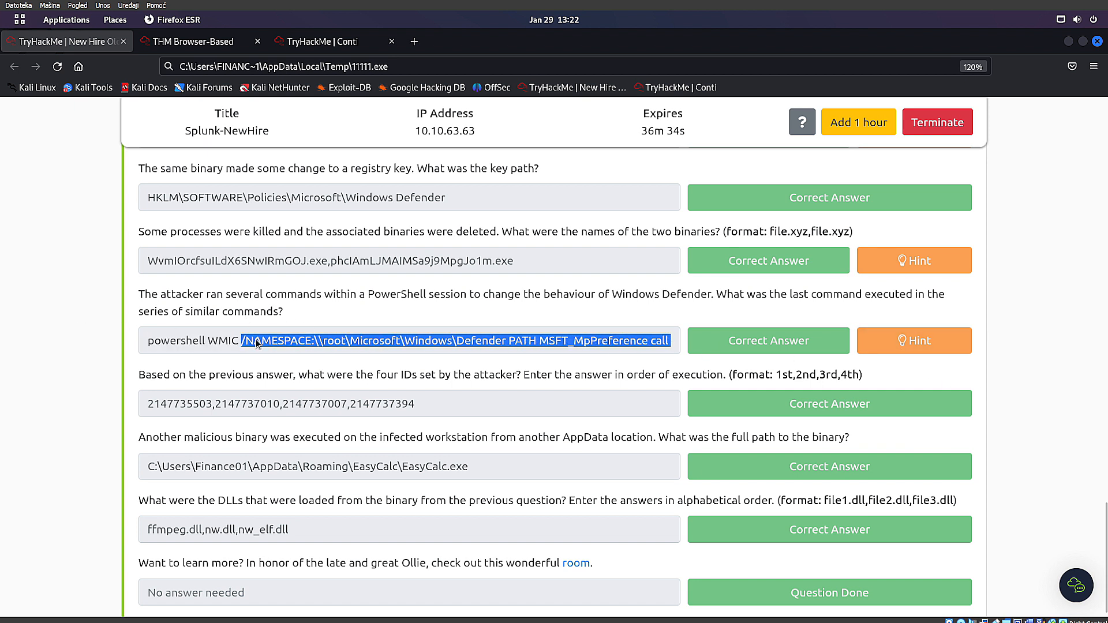
click(257, 343)
double_click(209, 342)
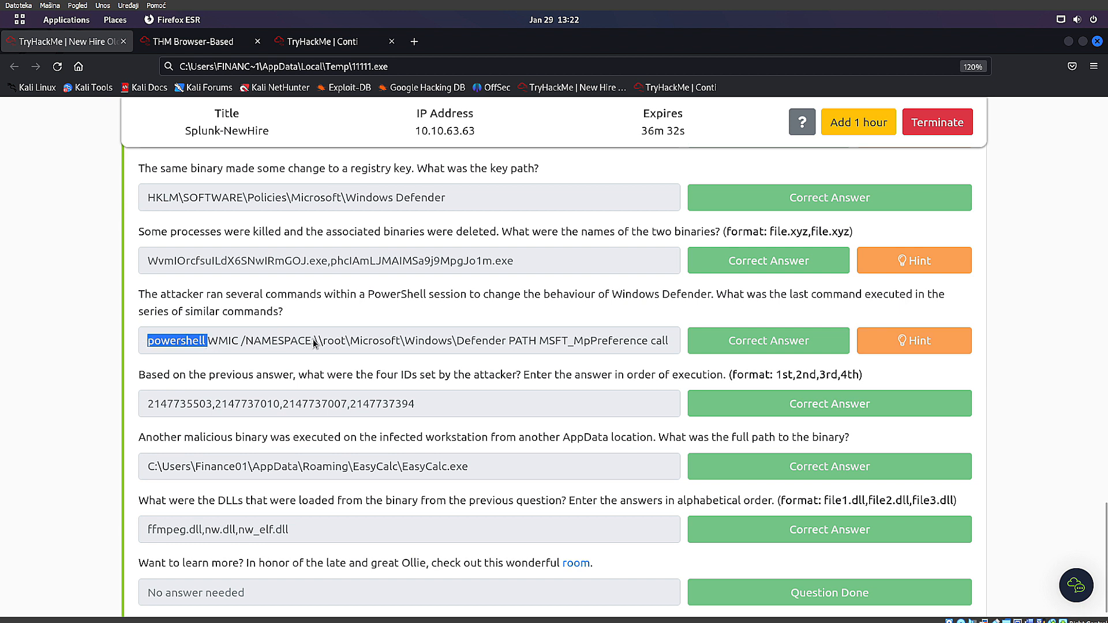
View and close the hint for the Windows Defender command question, and reread the question's wording
click(909, 342)
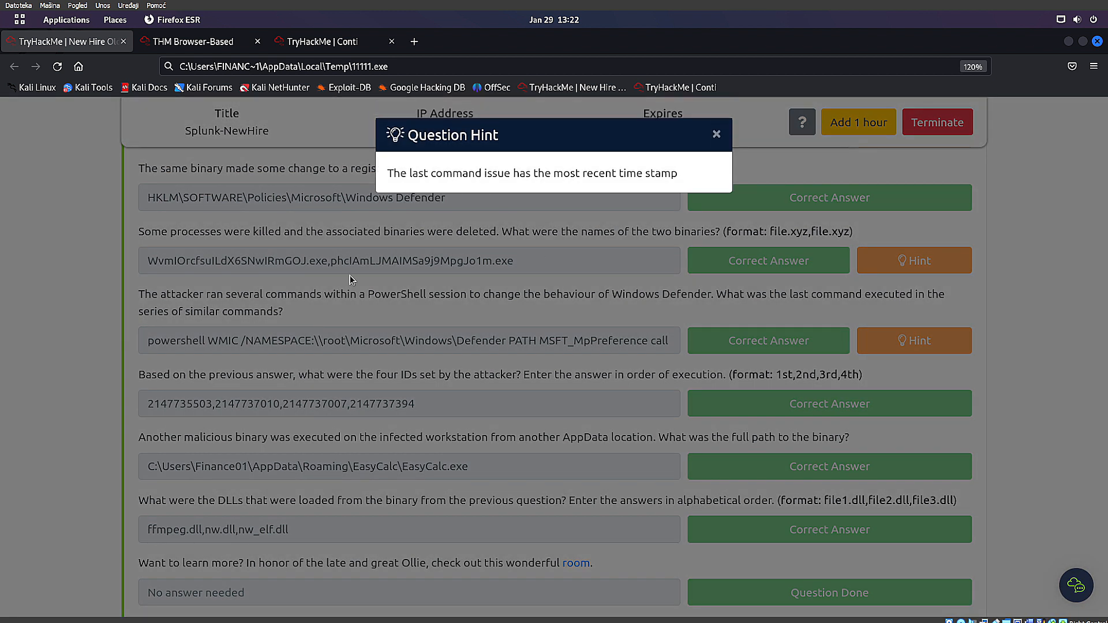
drag(386, 179, 687, 183)
click(438, 341)
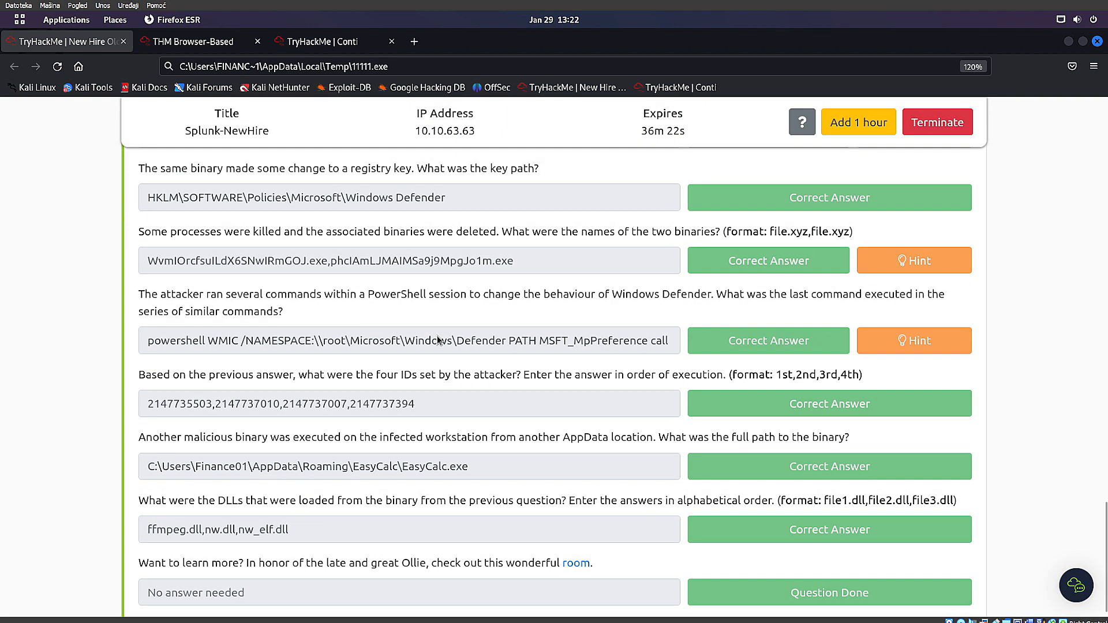
drag(243, 312, 523, 318)
click(754, 297)
drag(787, 294, 940, 306)
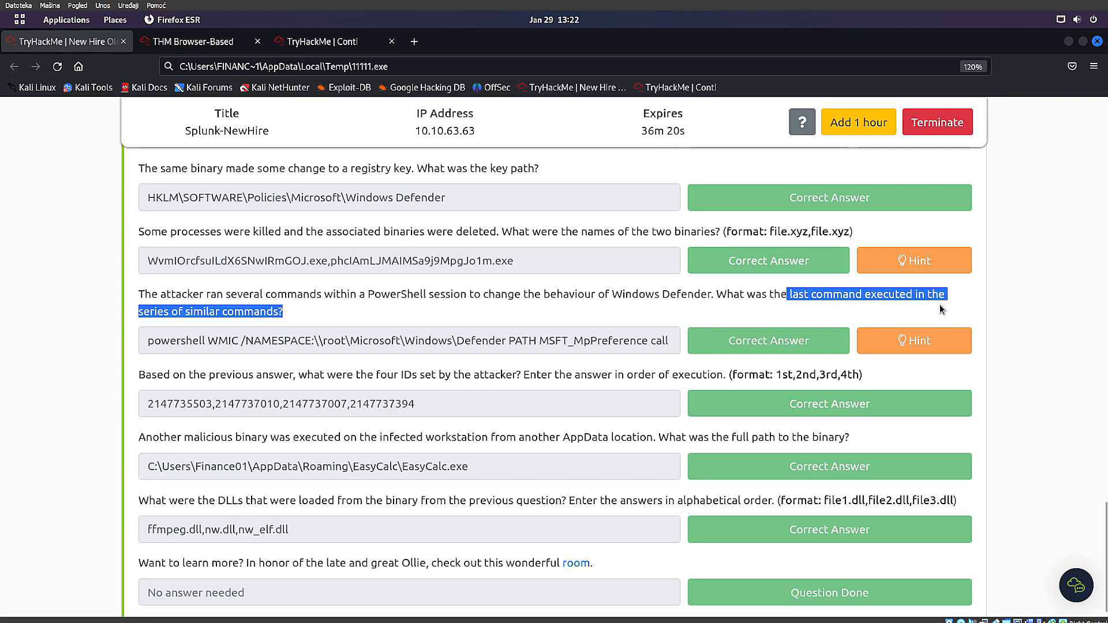
click(225, 328)
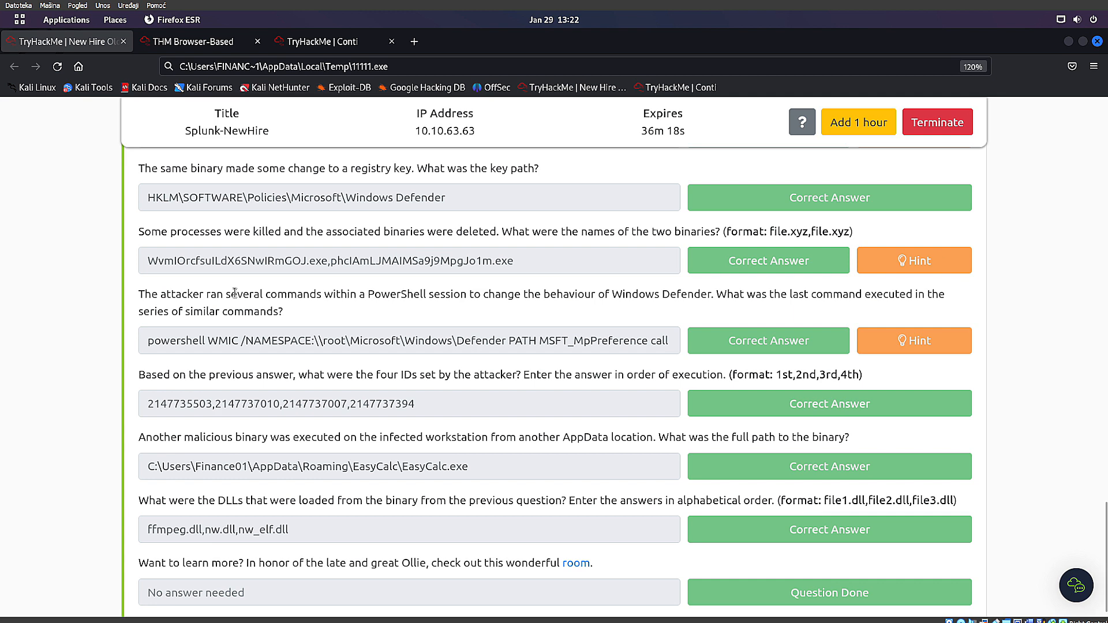
Replace "taskkill" in the Splunk query with "powershell" "defender" and run the search on index="main"
click(193, 42)
scroll(353, 266, up, 20)
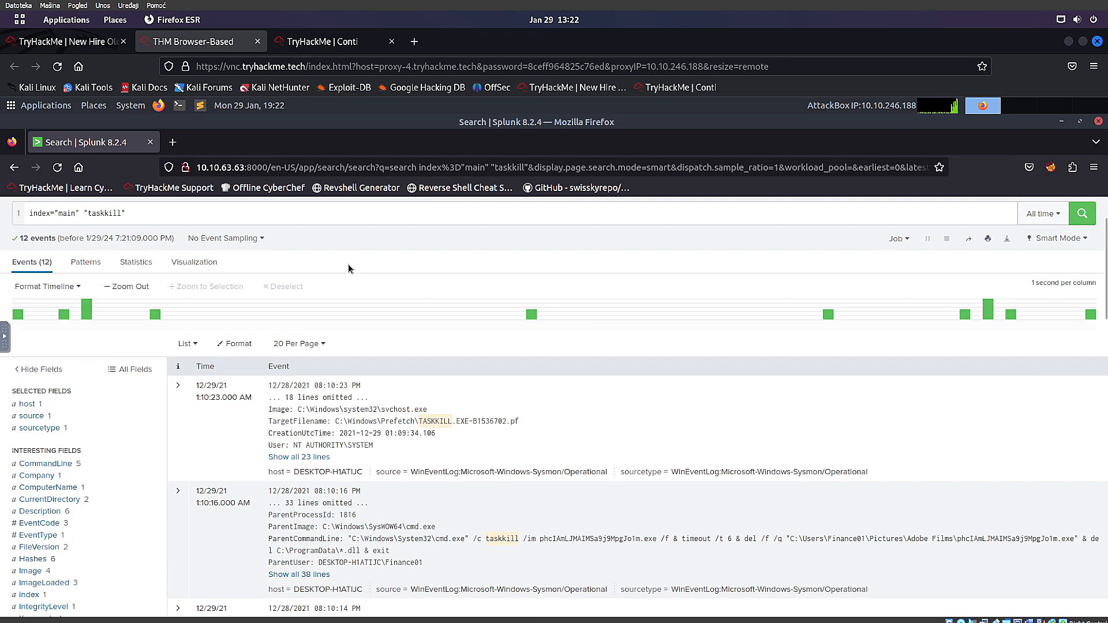
key(Return)
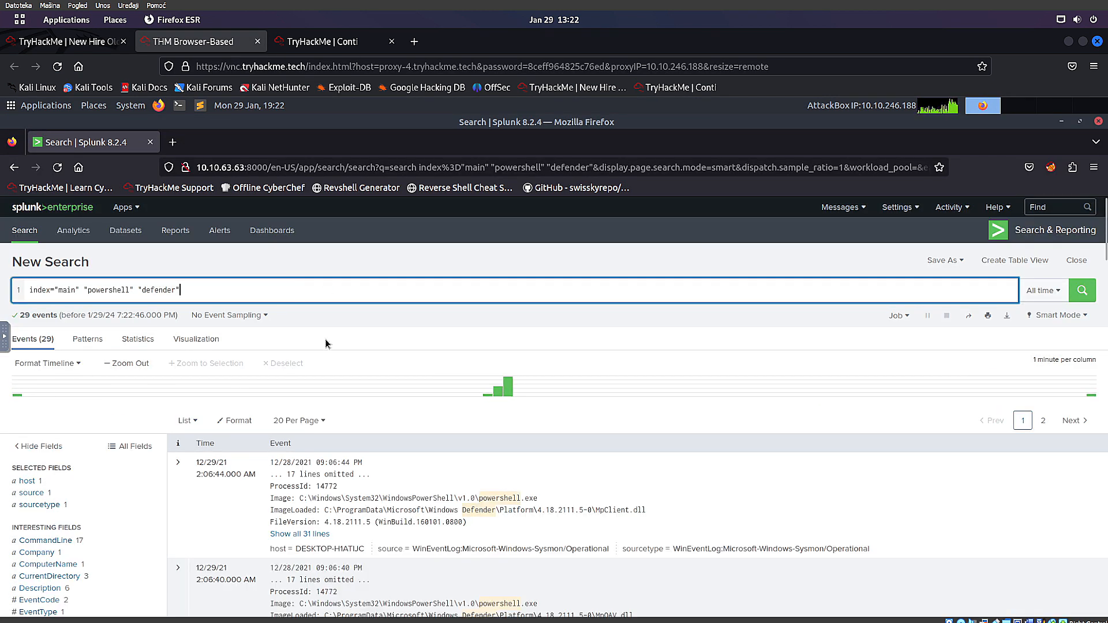
Locate the most recent powershell WMIC ParentCommandLine in the results, highlight the full command, and compare it with the room's answer
scroll(344, 339, down, 3)
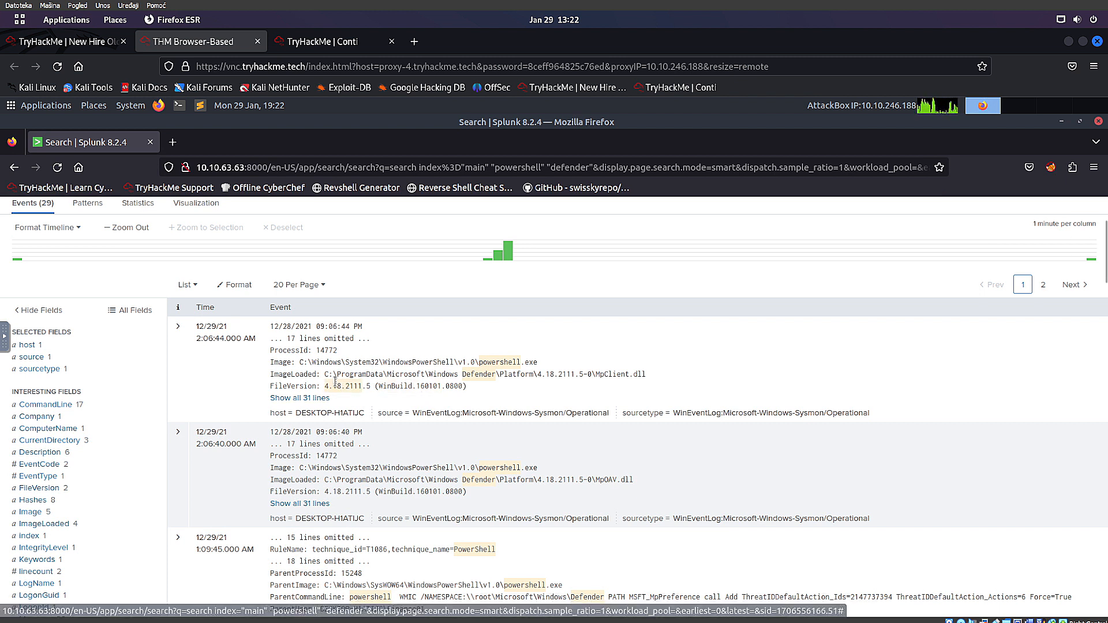
scroll(352, 439, down, 2)
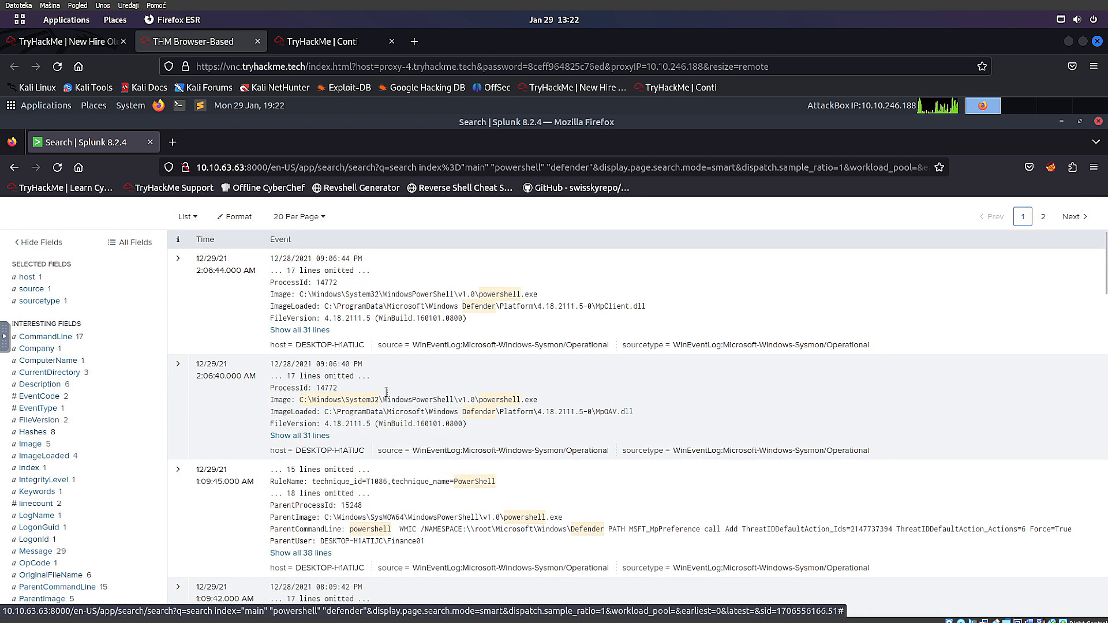
scroll(389, 440, down, 1)
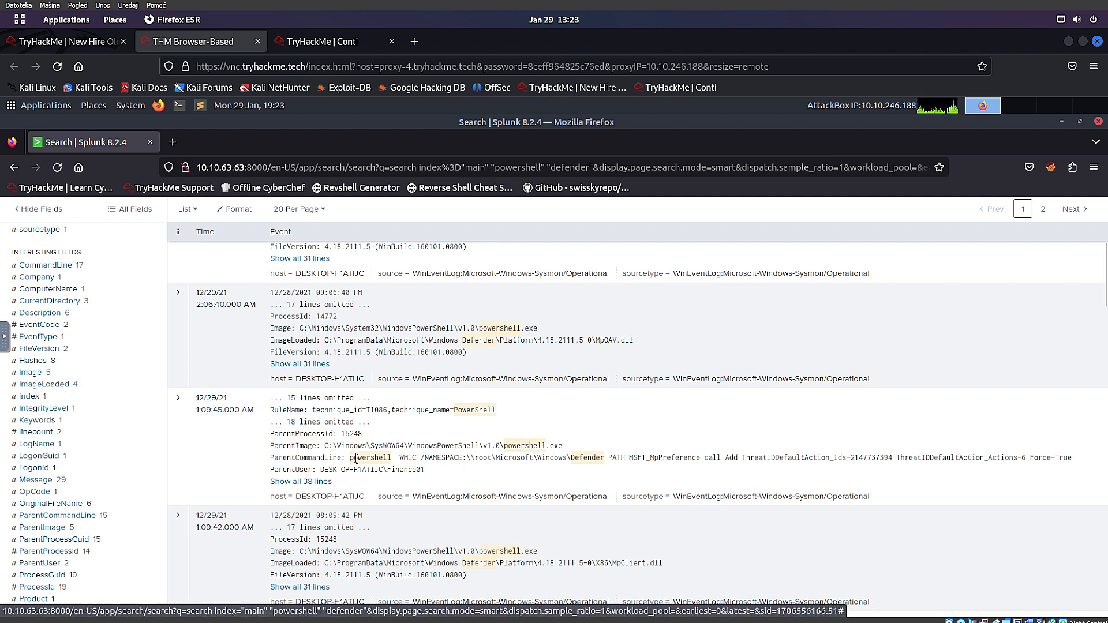
drag(349, 459, 1083, 464)
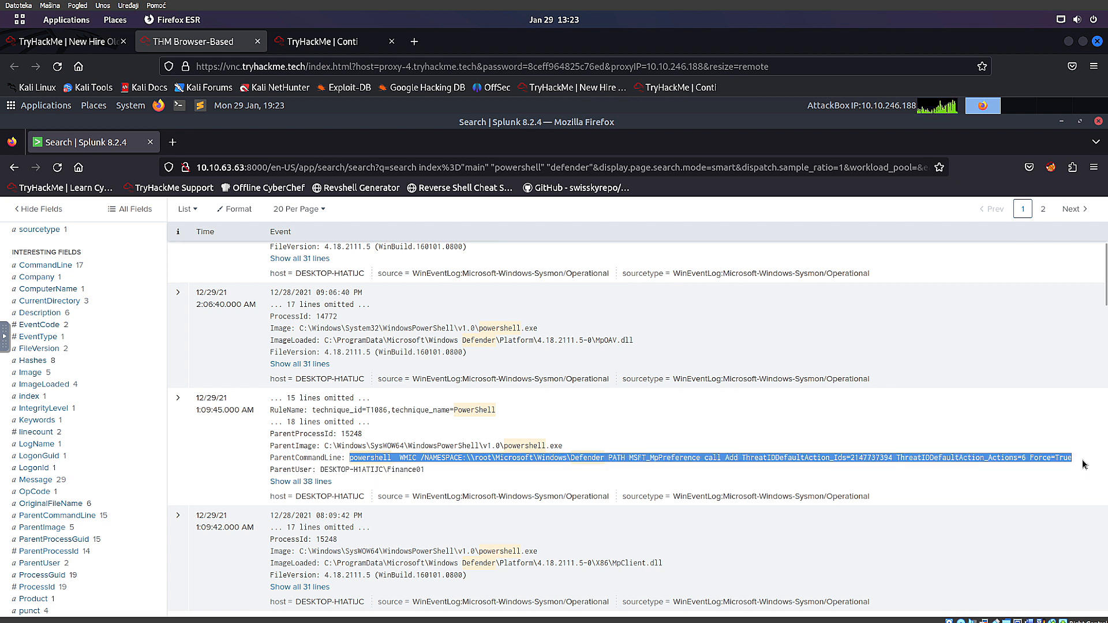
click(64, 41)
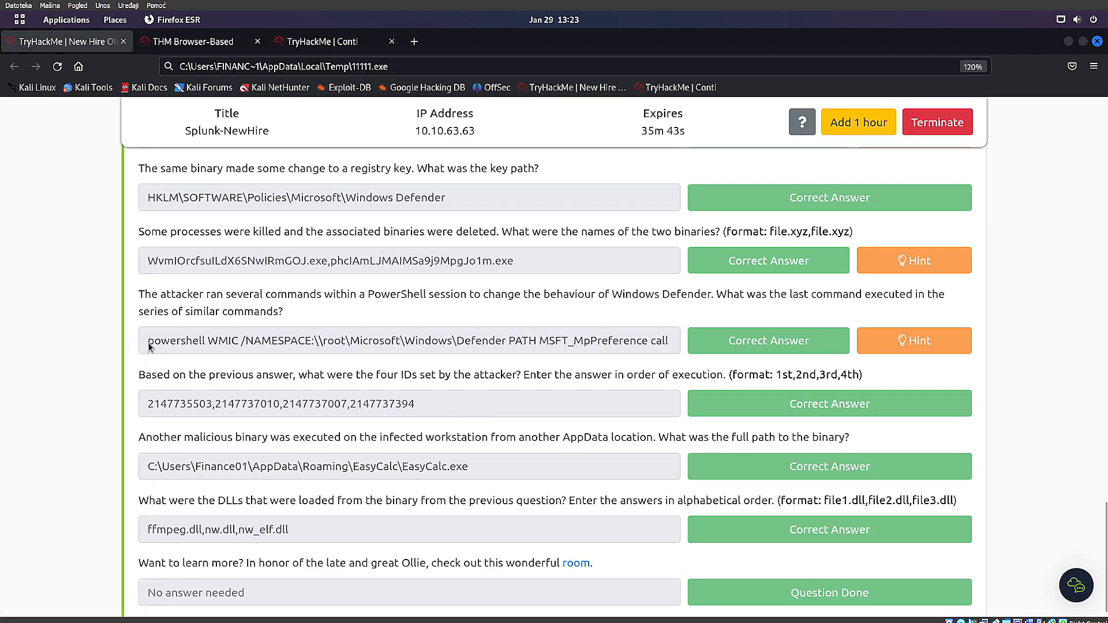
drag(148, 343, 260, 344)
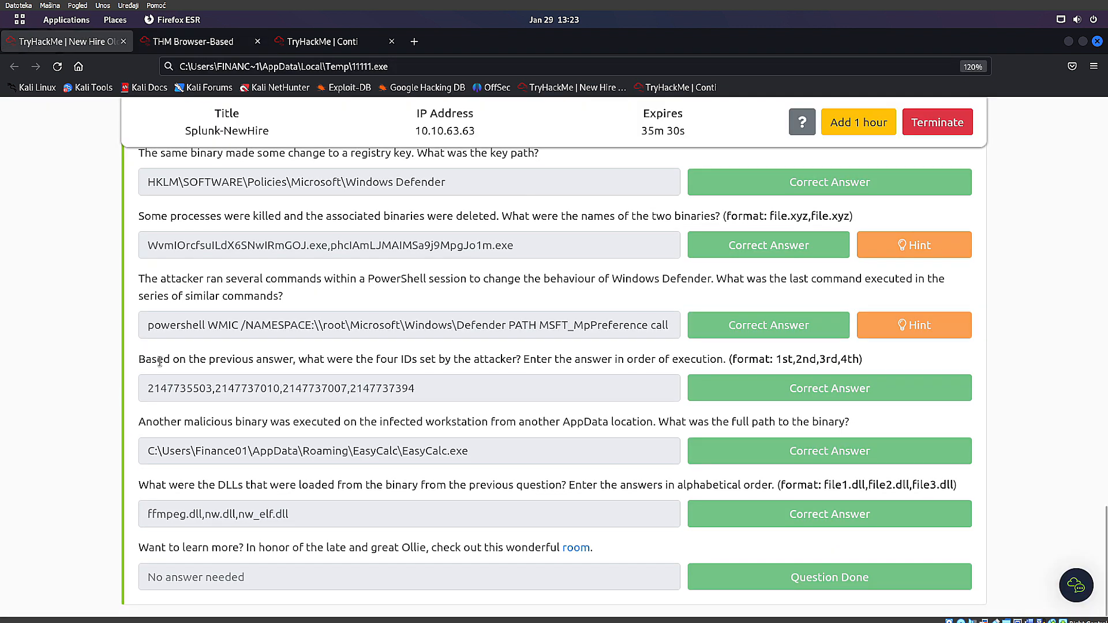
Read the room's question on the four IDs set by the attacker and its required answer format
drag(140, 363, 606, 356)
click(553, 362)
drag(521, 361, 760, 362)
click(632, 362)
drag(145, 363, 526, 359)
click(327, 364)
Expand the 1:09:45 AM PowerShell event in Splunk to all its lines and examine its WMIC command line
click(193, 41)
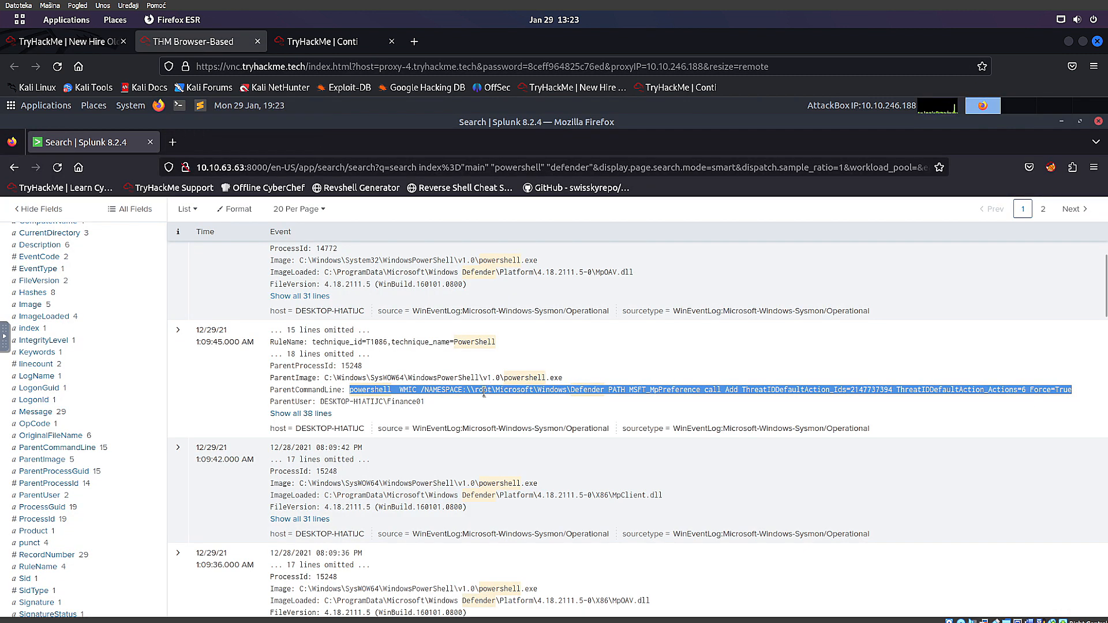
click(369, 390)
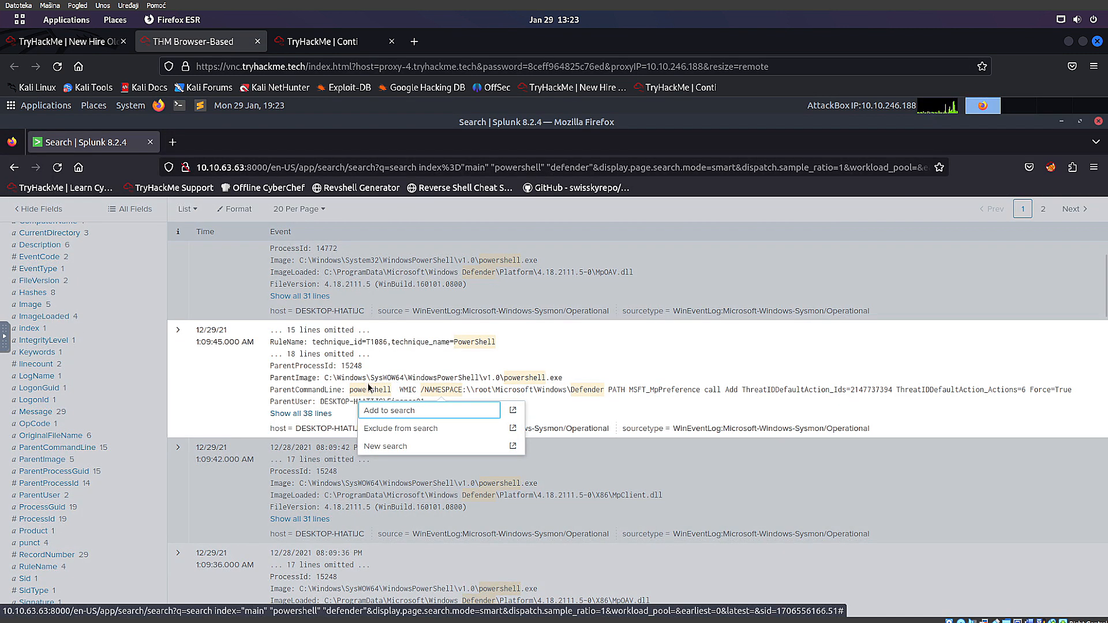
click(301, 414)
scroll(449, 364, down, 4)
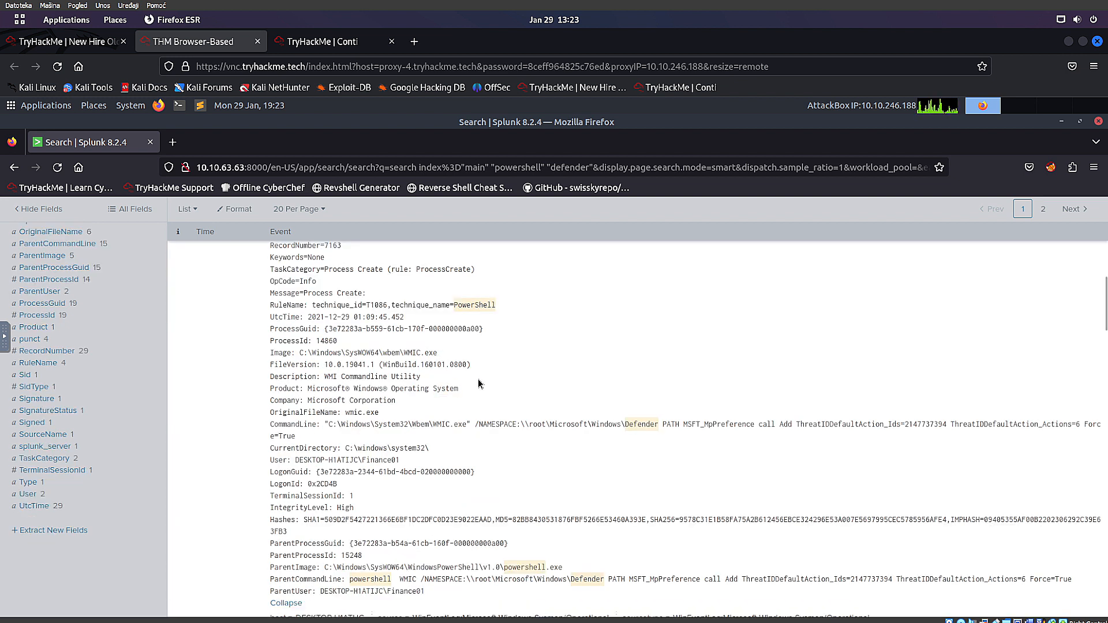
scroll(473, 393, down, 1)
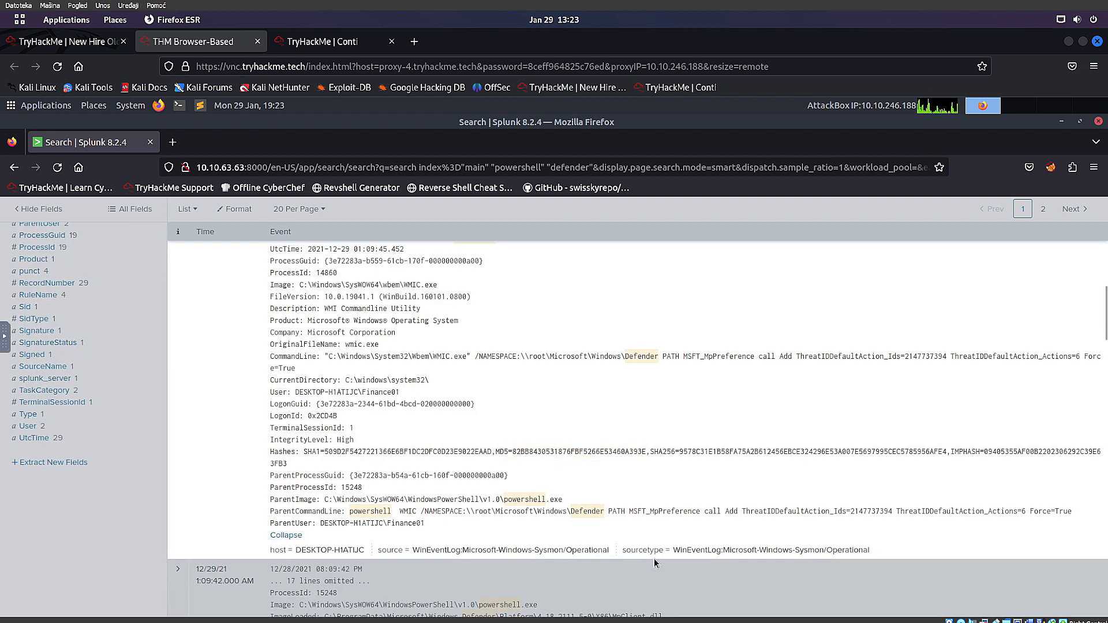
Check the ThreatIDDefaultAction_Ids values in the command lines of the earlier PowerShell Defender events
scroll(503, 416, down, 6)
scroll(608, 358, down, 10)
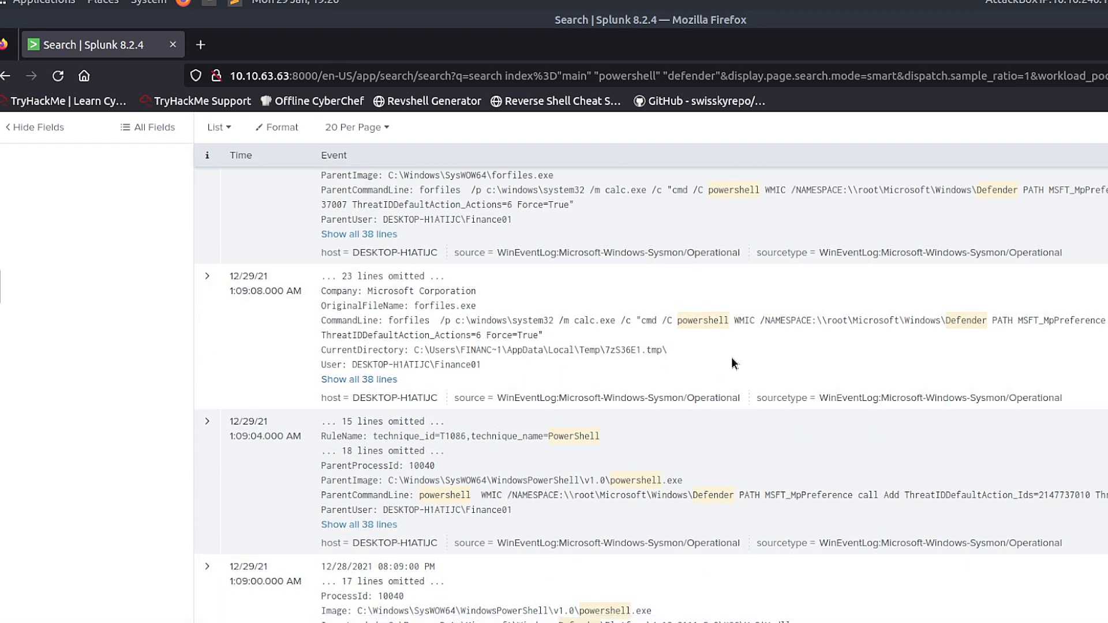
scroll(736, 361, down, 3)
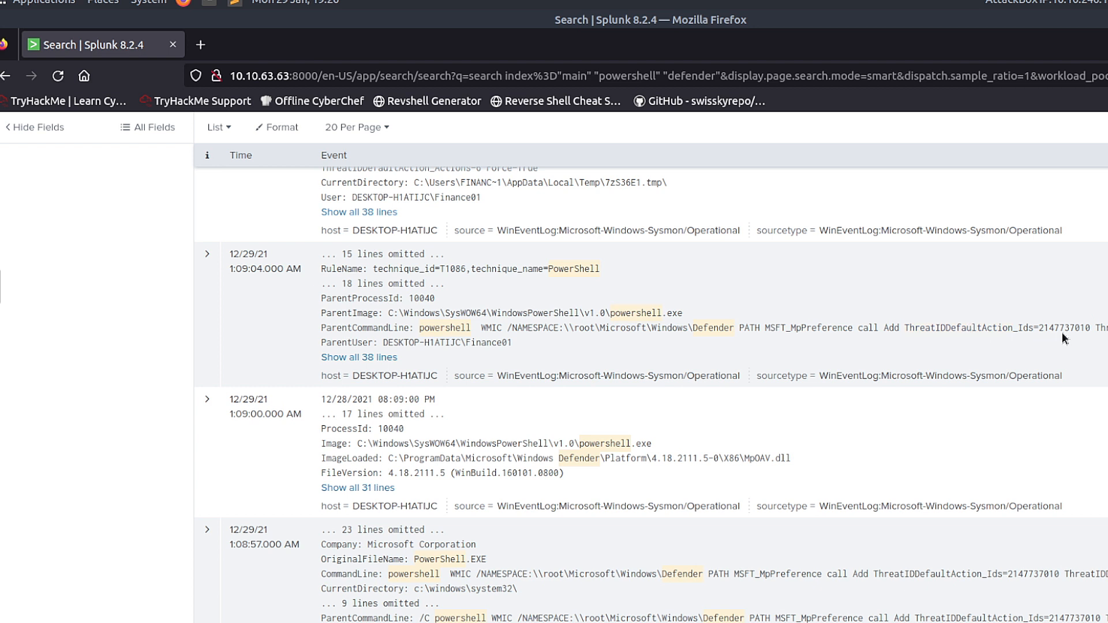
scroll(1042, 339, up, 6)
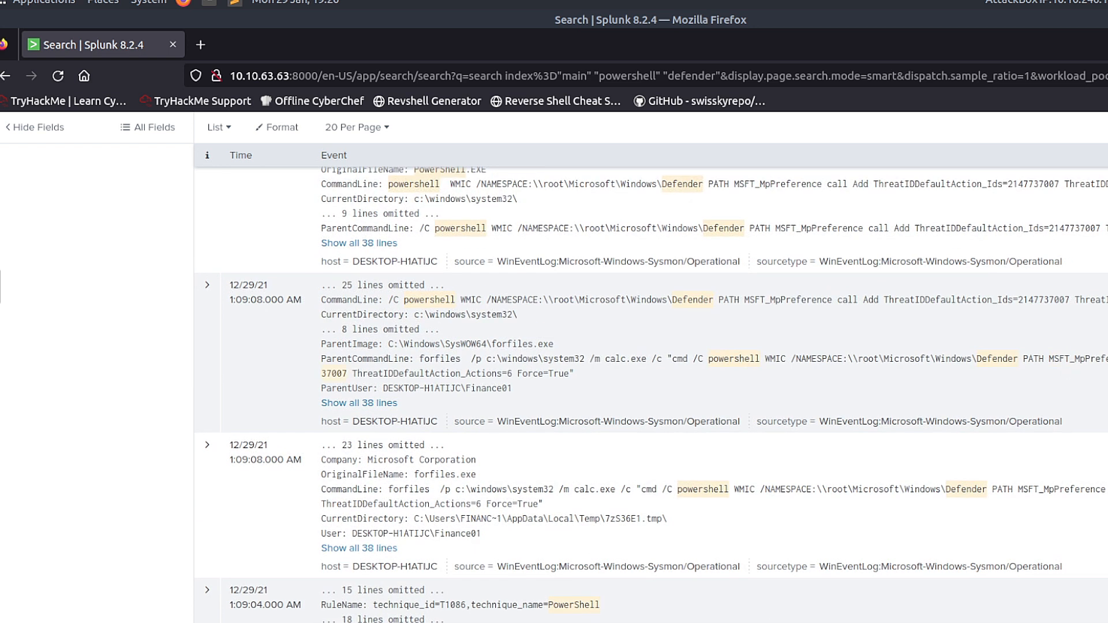
Find "ThreatIDDefaultAction" within the results page and highlight all its matches
drag(1107, 359, 321, 359)
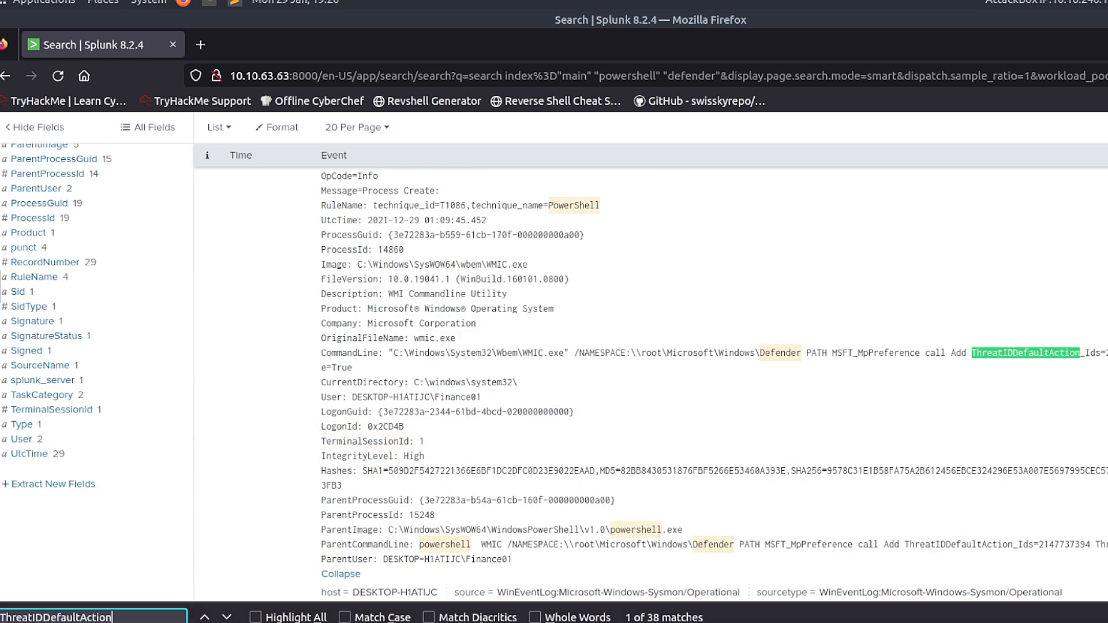
click(257, 617)
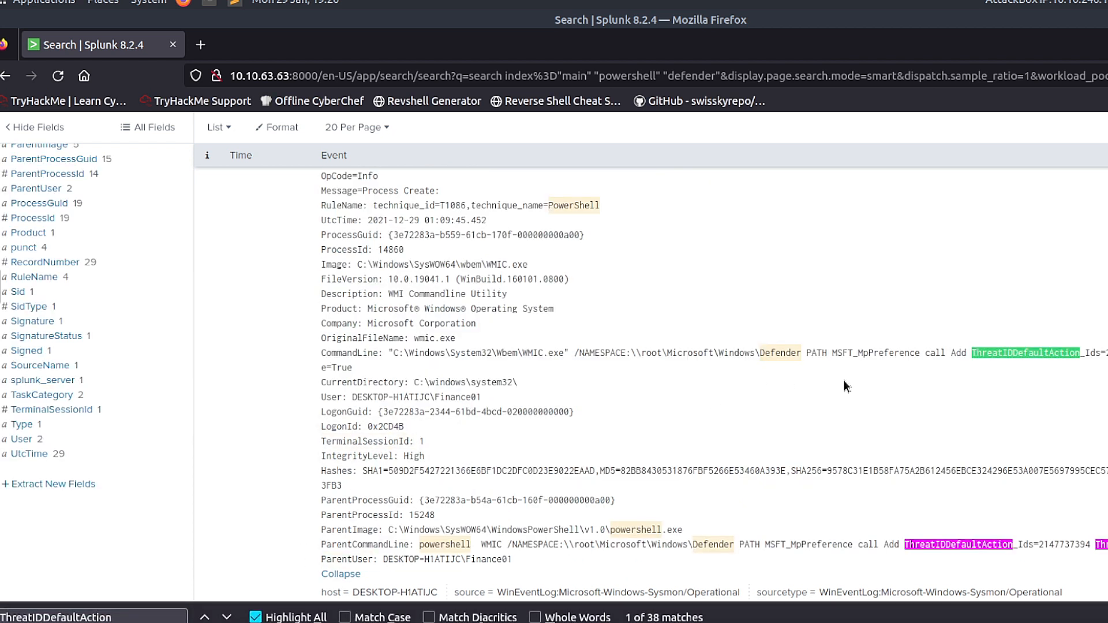
scroll(1087, 505, down, 2)
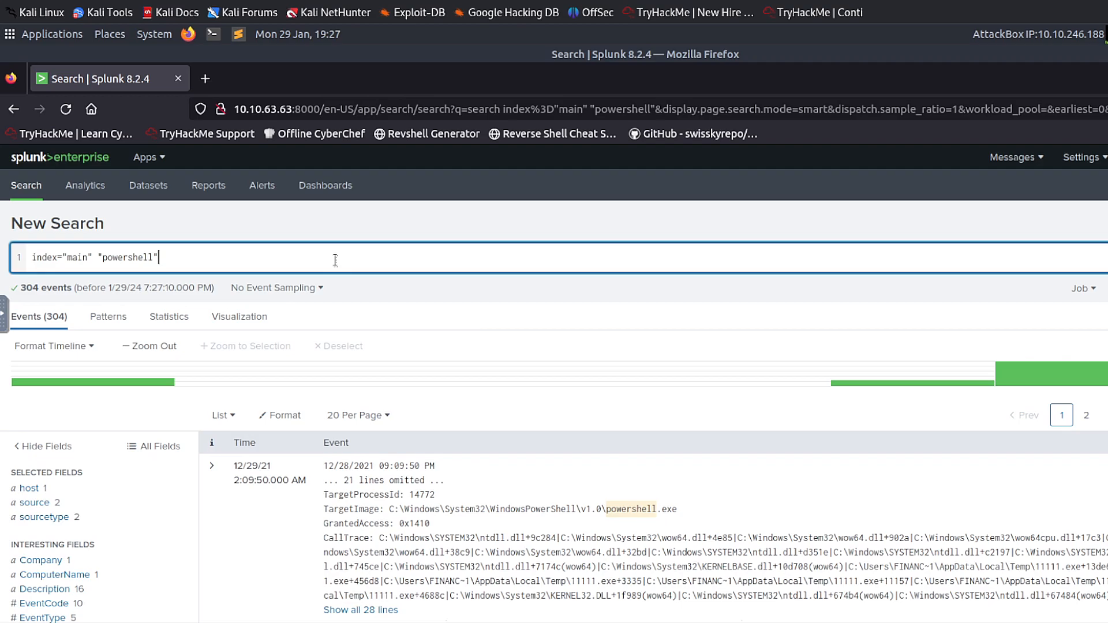
Narrow the "powershell" search of index="main" with the terms "id" and "wmic", removing the SysWOW64 powershell.exe Image filter
text("id")
key(Return)
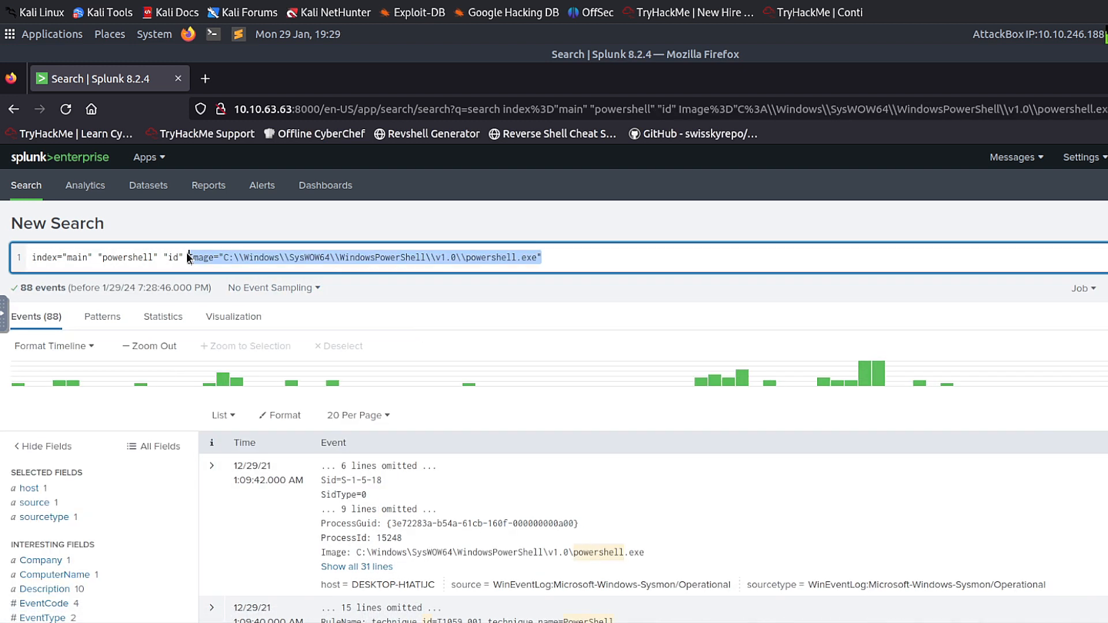
key(BackSpace)
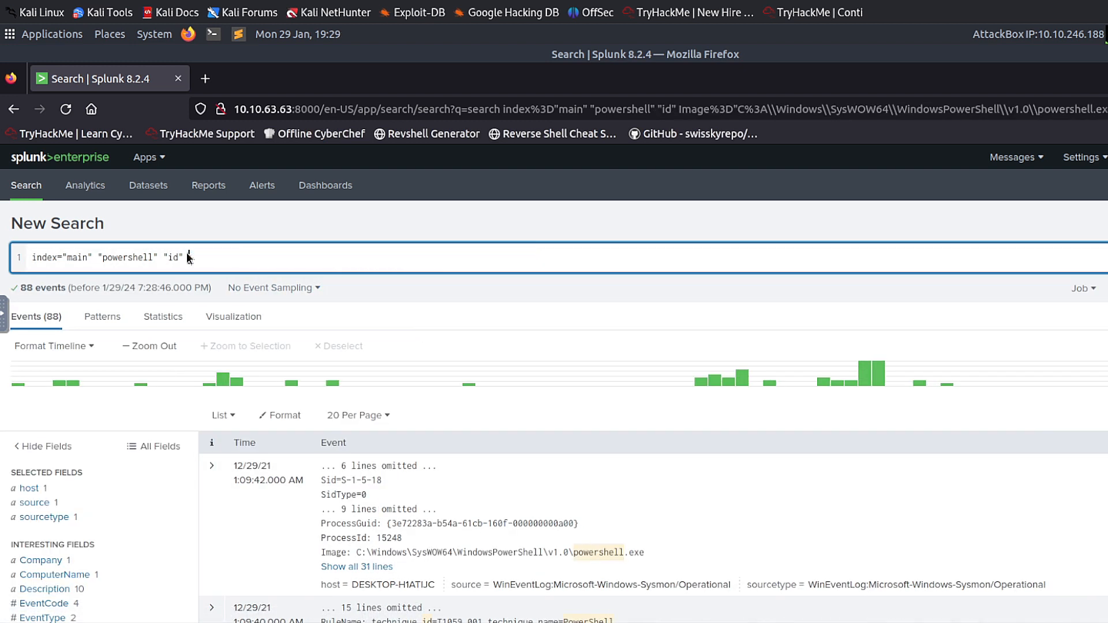
text(wc)
key(BackSpace)
text(mi)
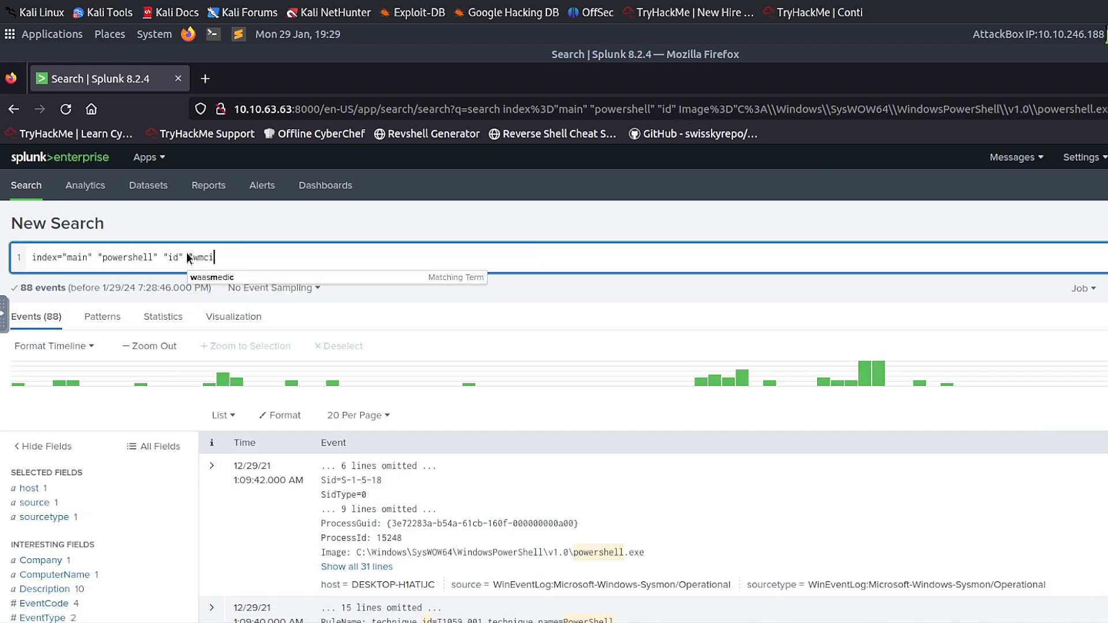
text(c)
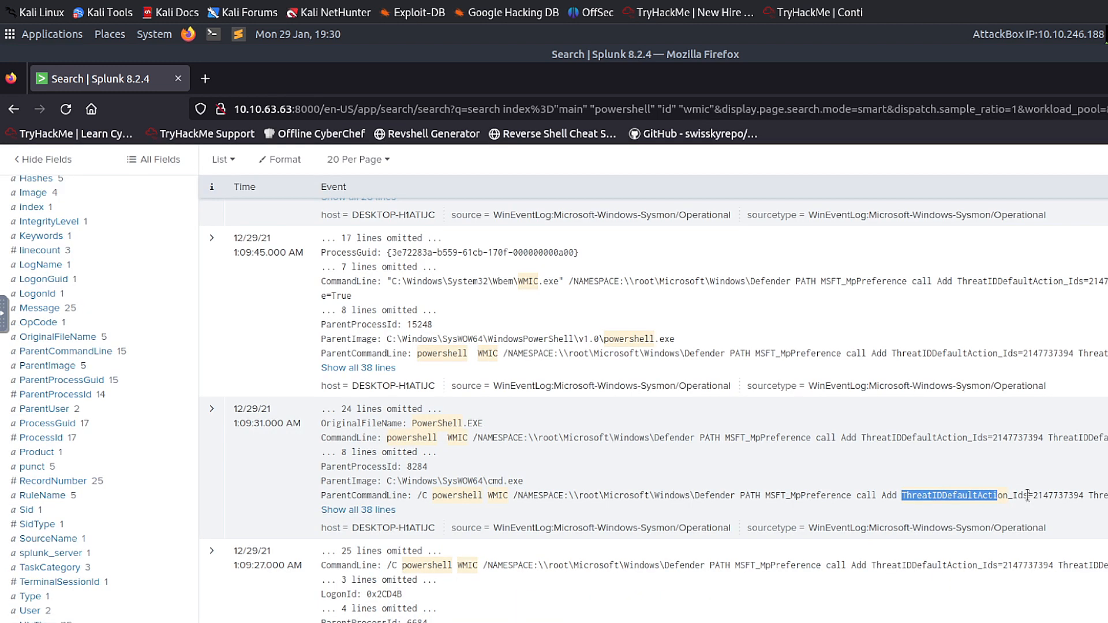
Add "ThreatIDDefaultAction" to the search and filter on the cmd.exe forfiles CommandLine value that chains all four WMIC commands
drag(1002, 495, 1027, 495)
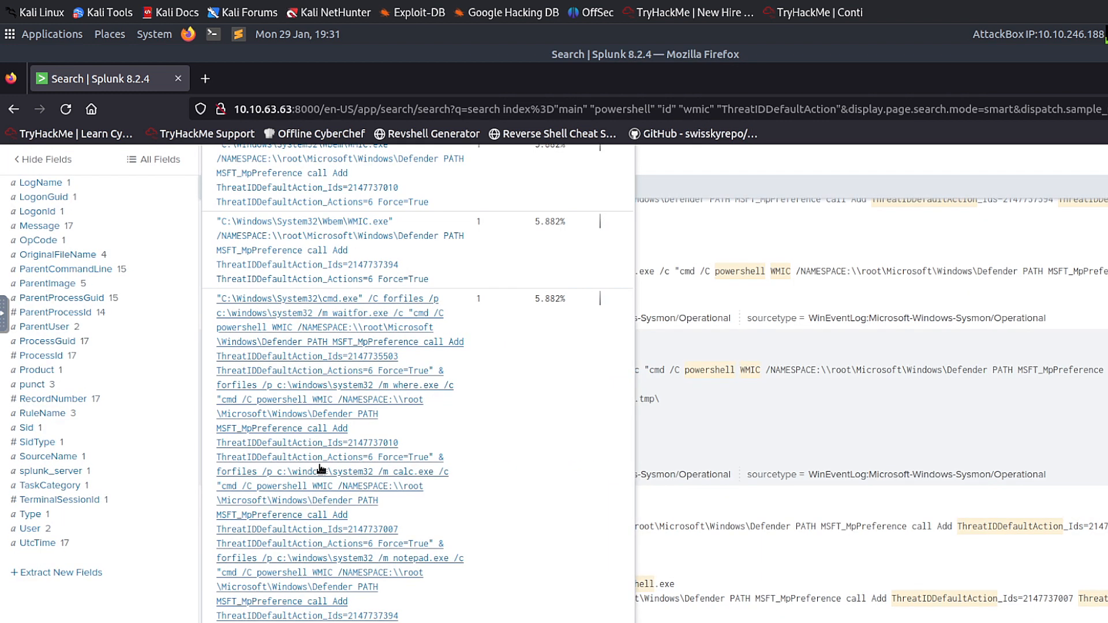
scroll(381, 470, down, 1)
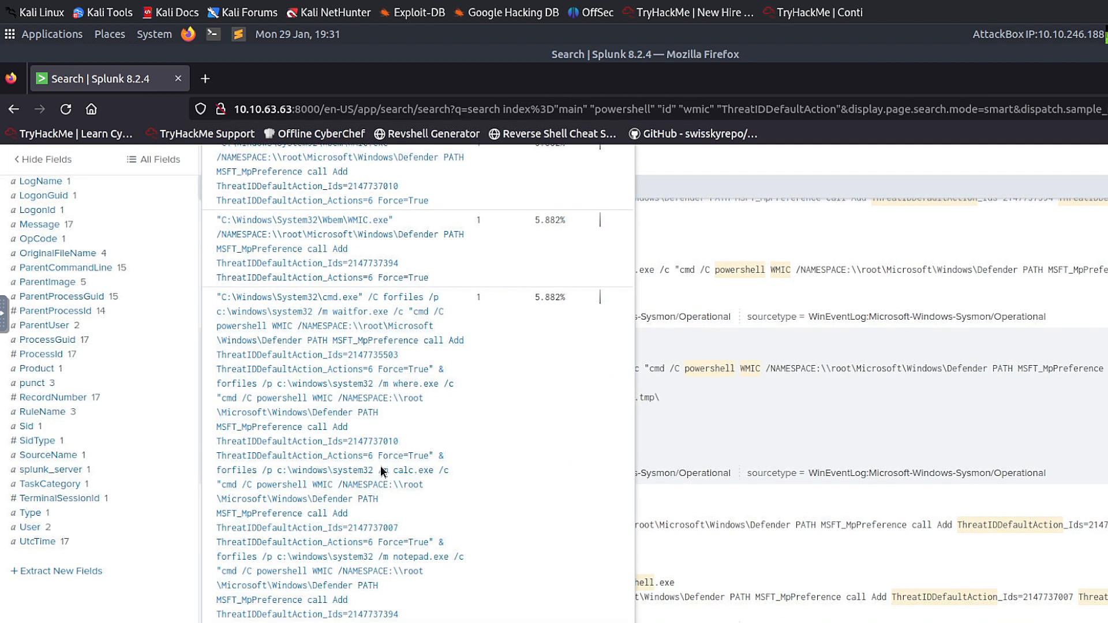
scroll(381, 471, down, 2)
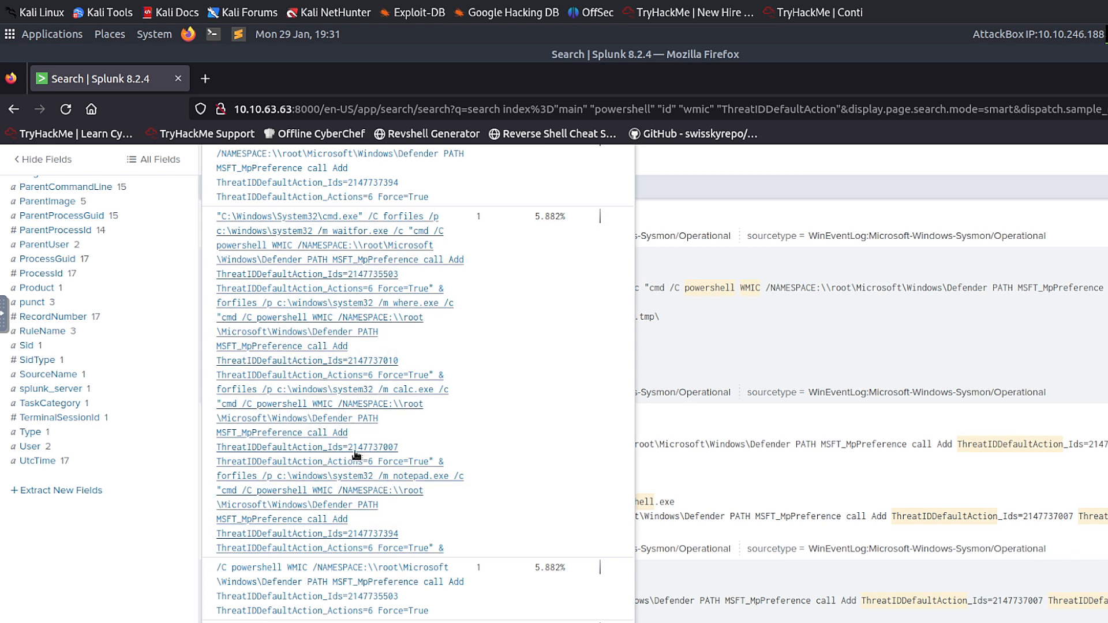
click(389, 452)
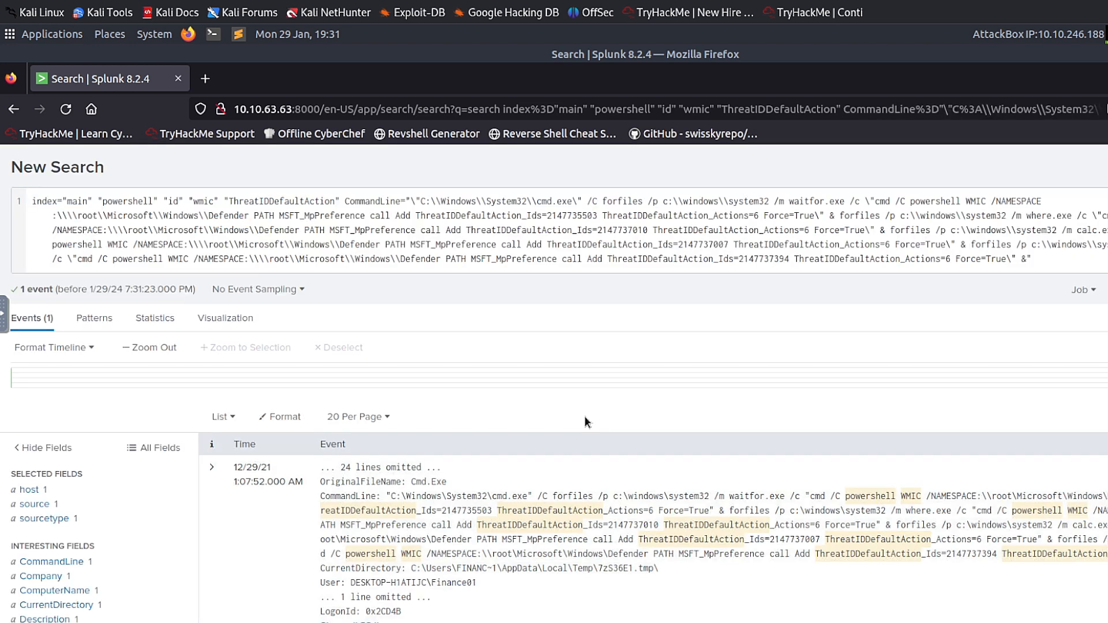
scroll(594, 394, down, 2)
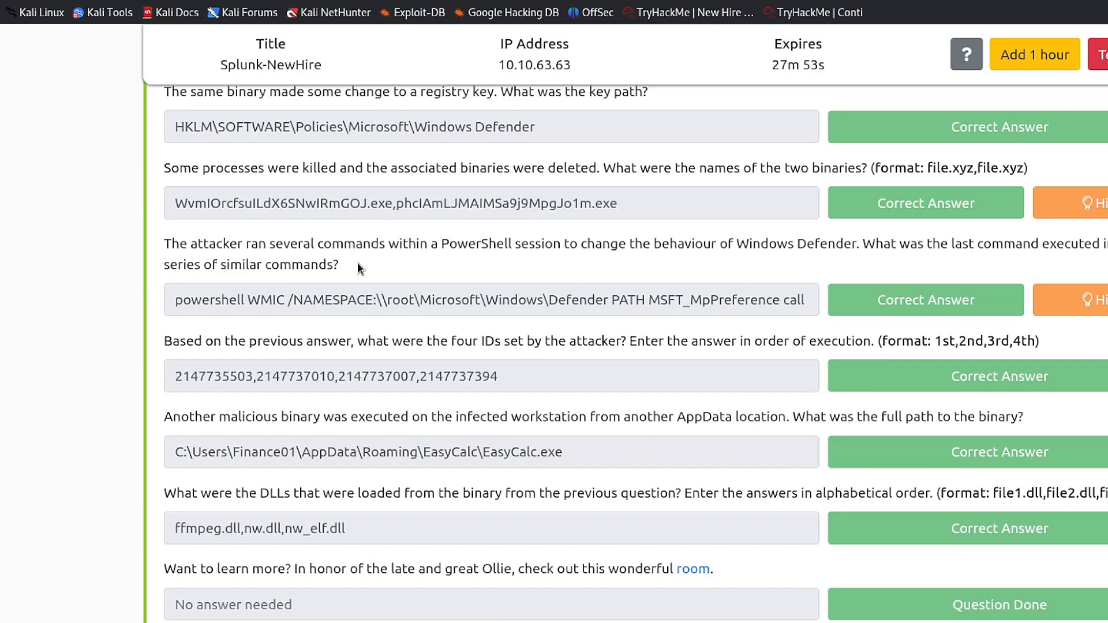
Check the four-ID answer in the TryHackMe room and read the question about another malicious binary run from another AppData location
drag(543, 385, 141, 338)
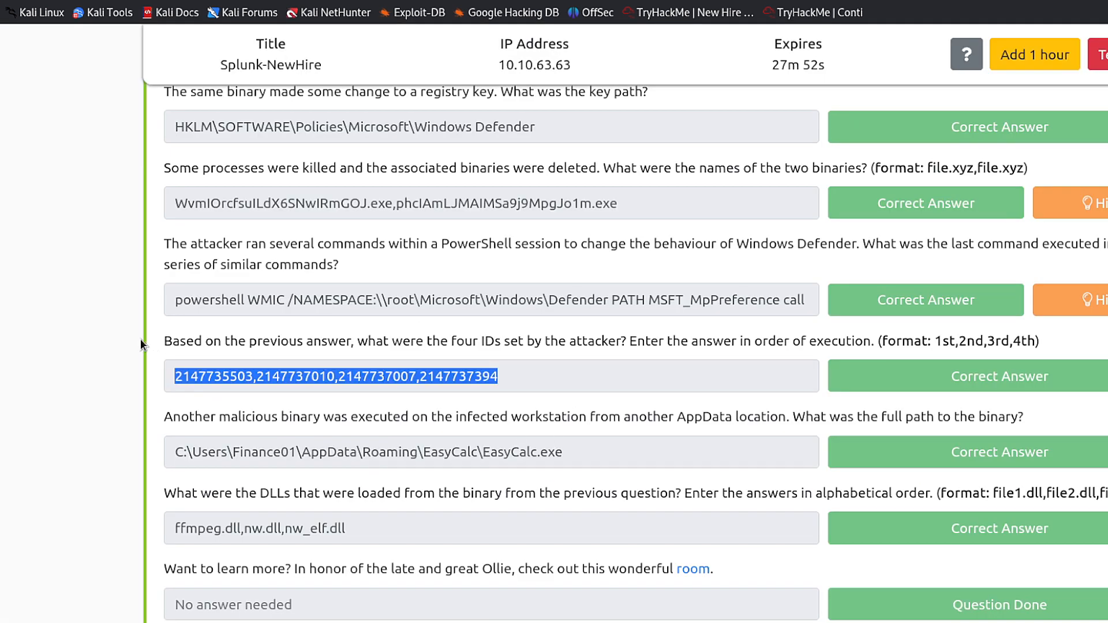
click(253, 337)
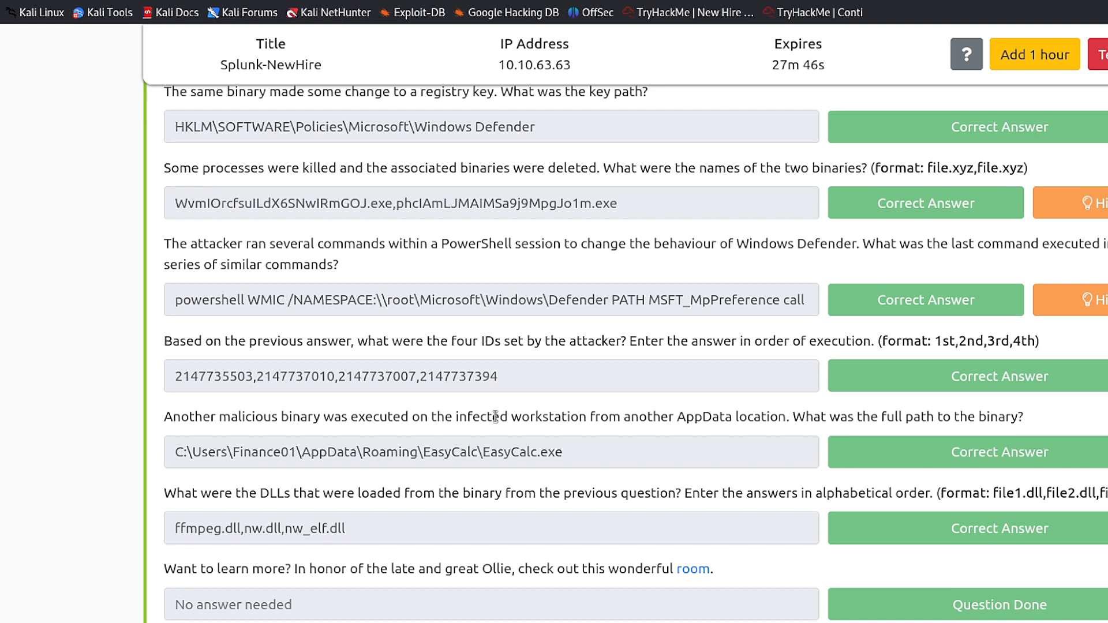
drag(508, 416, 659, 414)
click(574, 410)
drag(578, 410, 791, 410)
click(664, 411)
drag(664, 411, 880, 416)
click(826, 416)
drag(805, 416, 992, 417)
click(1029, 418)
In Splunk, search index="main" for "powershell" events containing the path C:\\Users\\Finance01\\AppData\\
drag(422, 456, 155, 449)
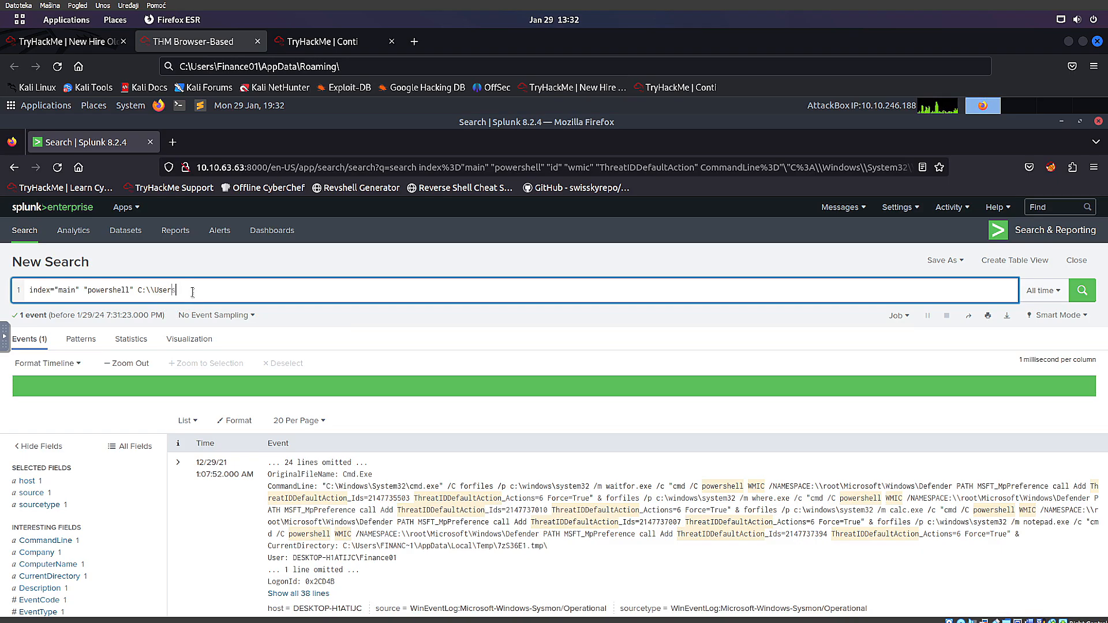
text(s\Finance01\AppData\Roma)
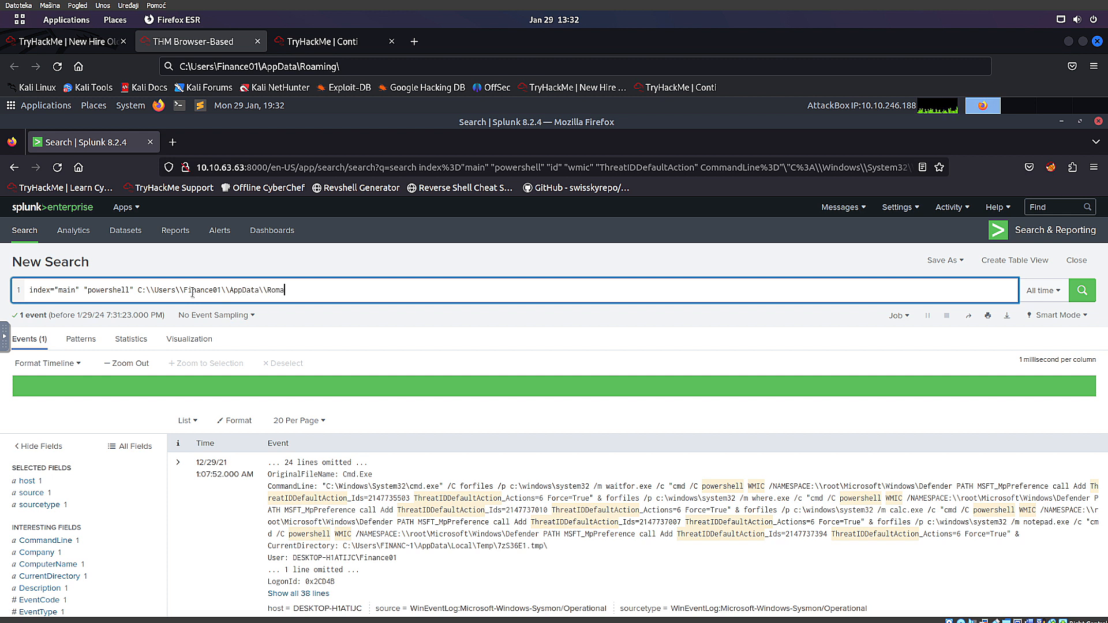
key(BackSpace)
key(BackSpace)
key(BackSpace)
key(BackSpace)
key(Return)
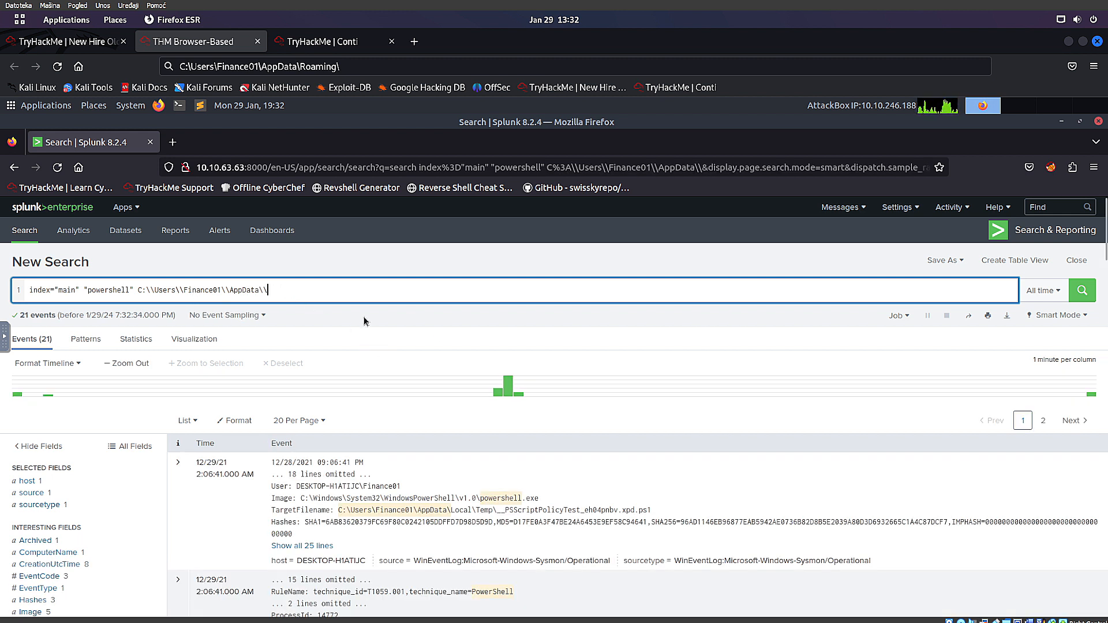
Filter the results to the Image value C:\Users\Finance01\AppData\Roaming\EasyCalc\EasyCalc.exe
scroll(292, 446, down, 2)
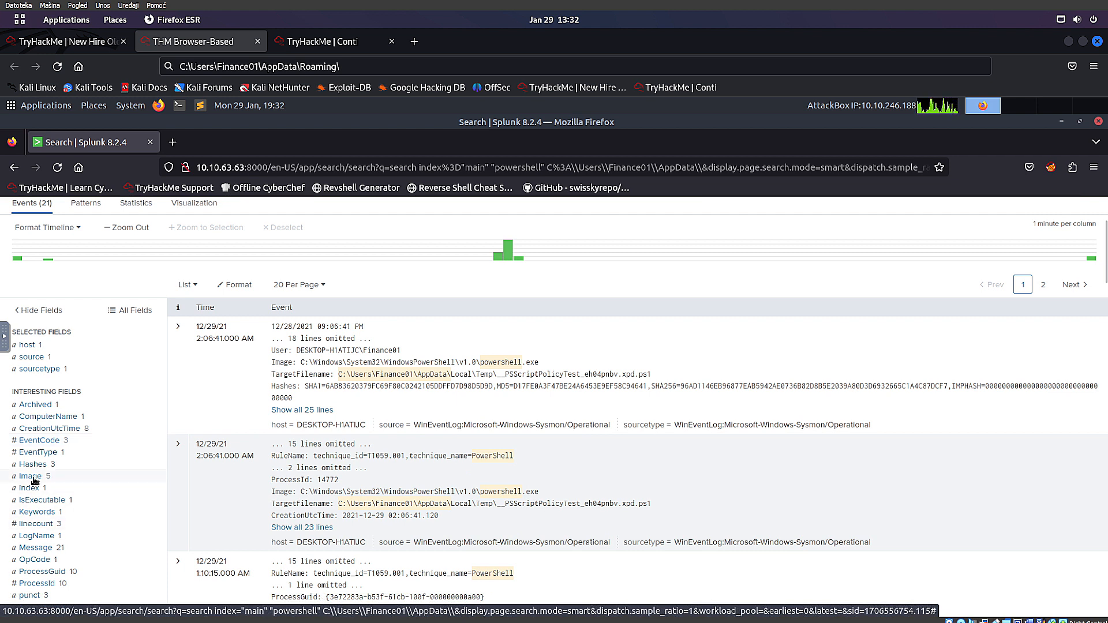
click(31, 476)
scroll(277, 410, down, 1)
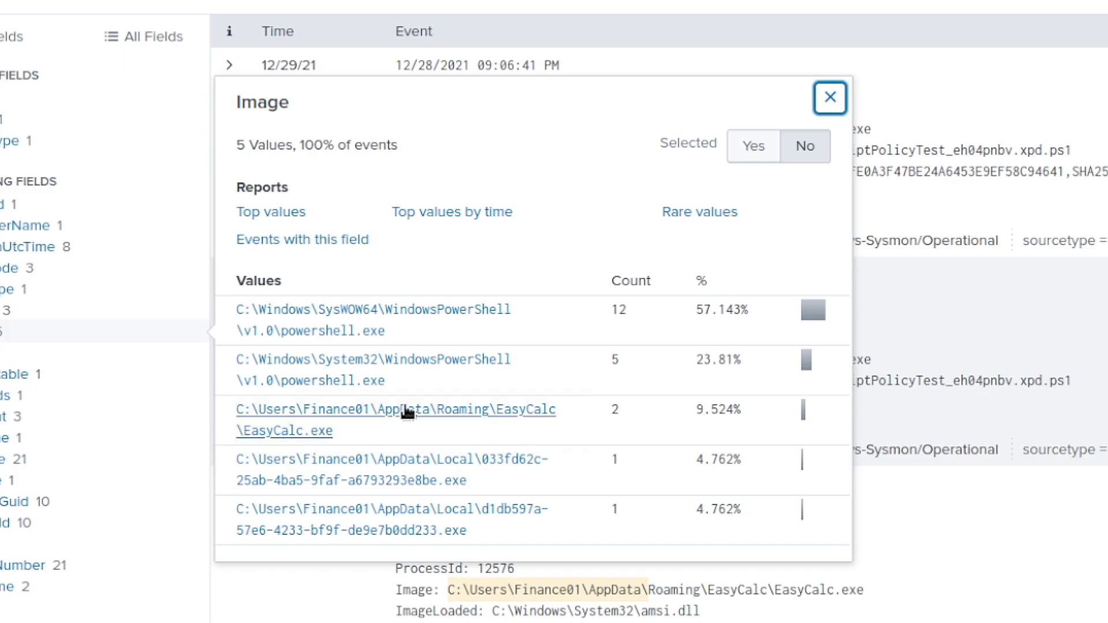
click(408, 412)
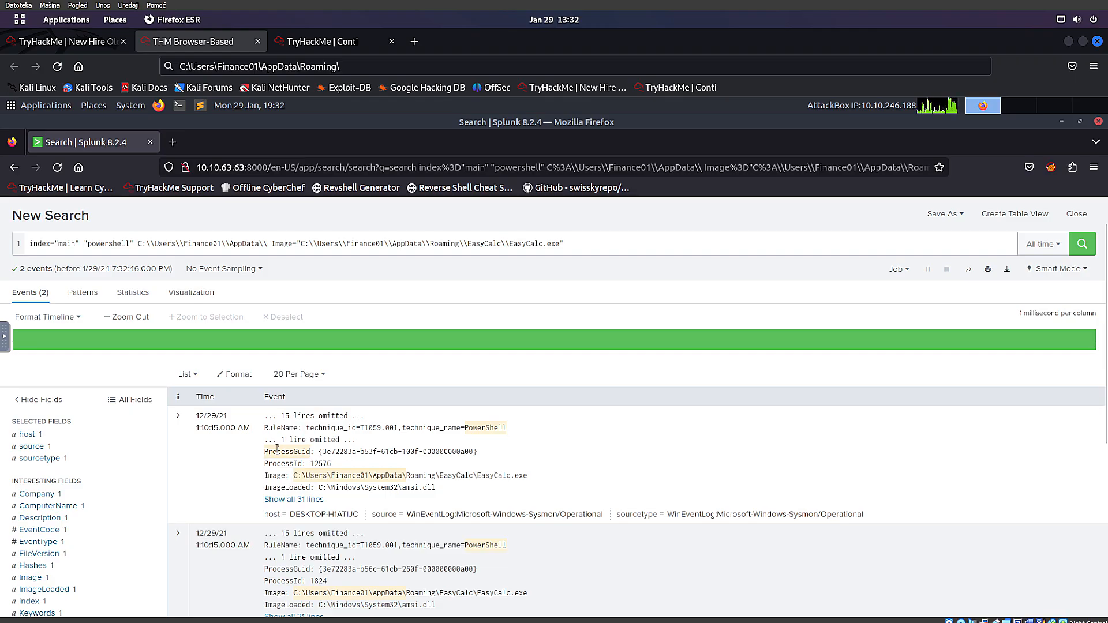
Compare the EasyCalc.exe path with the TryHackMe room's answer and read the question on the DLLs loaded by that binary
click(85, 46)
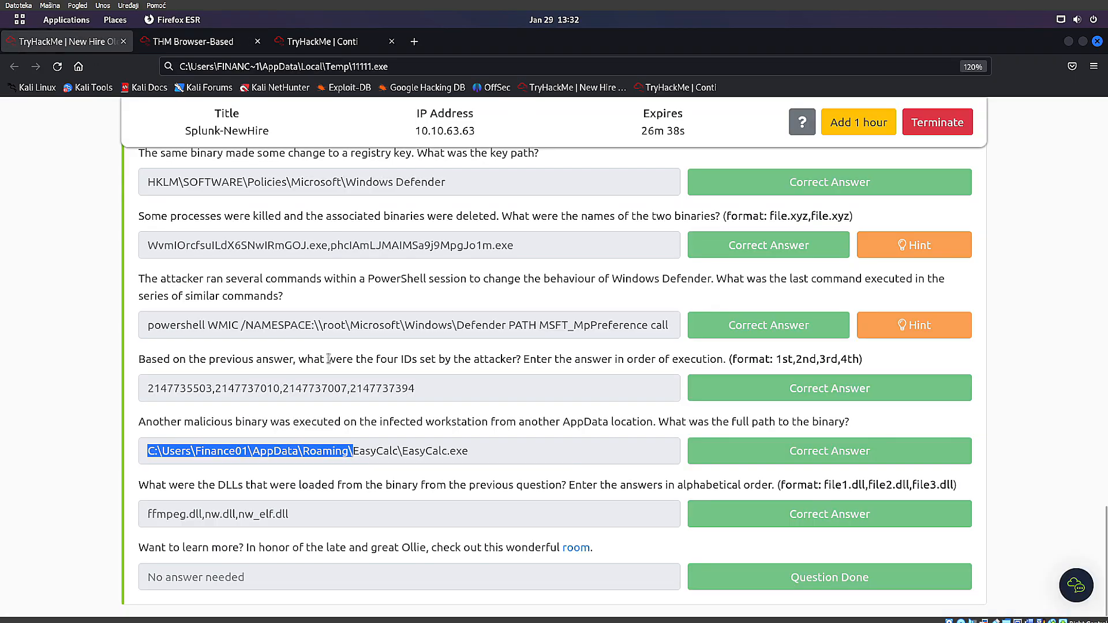
drag(499, 452, 387, 426)
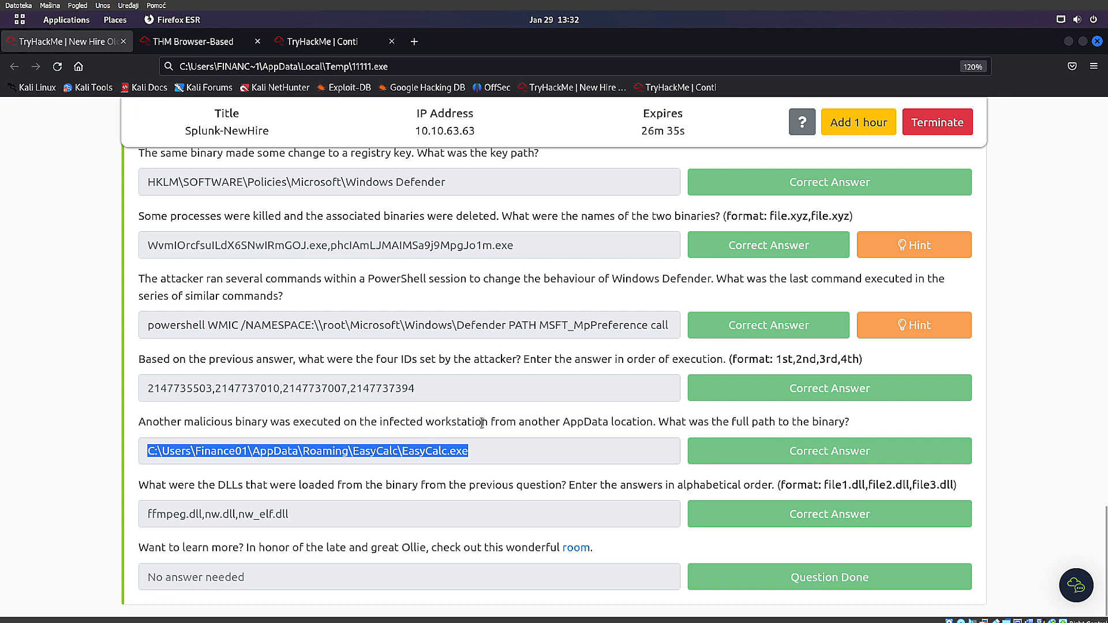
drag(489, 421, 658, 422)
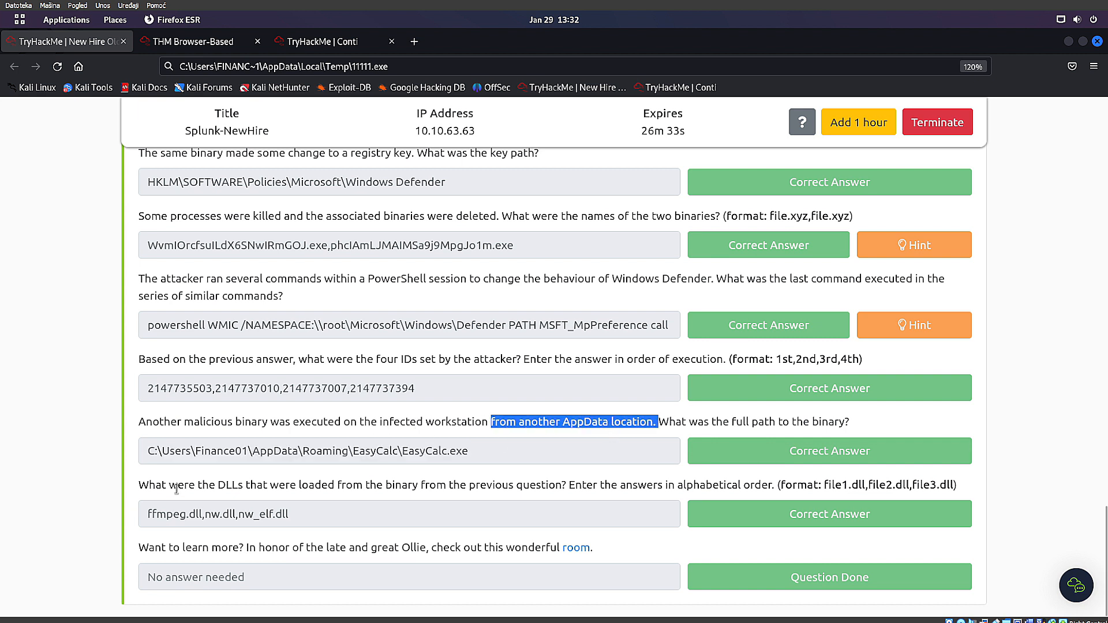
drag(177, 490, 837, 485)
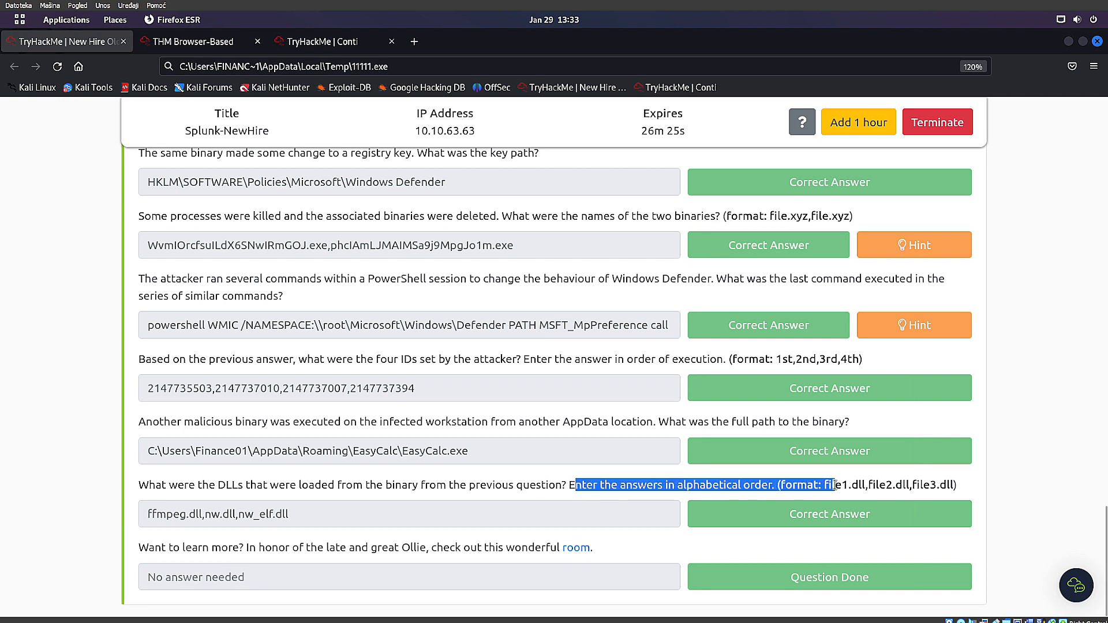
click(495, 481)
double_click(433, 456)
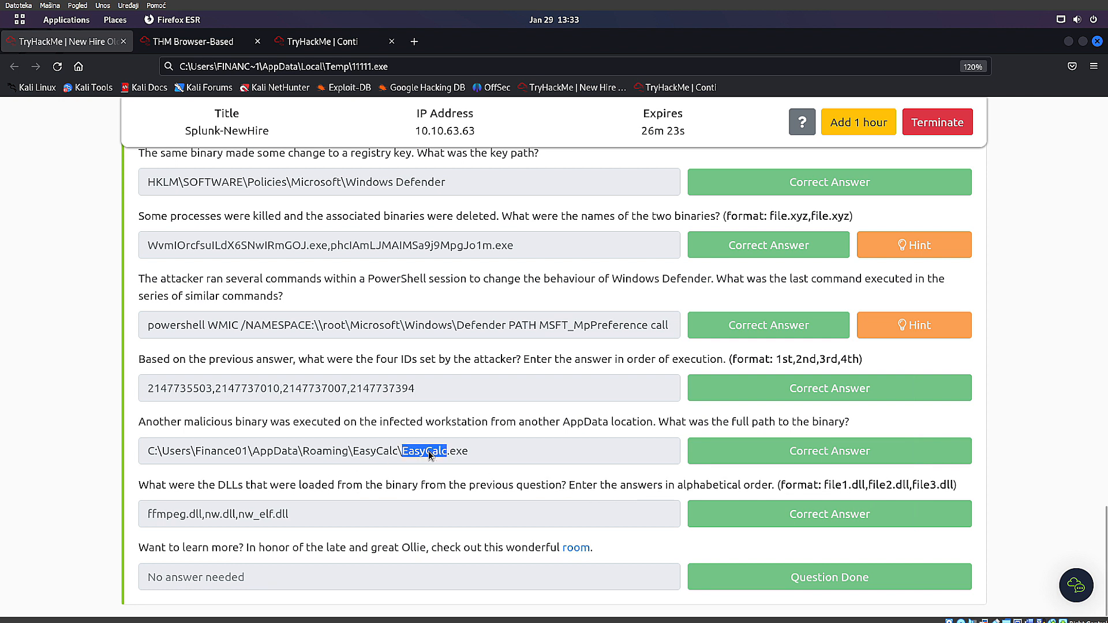
Back in Splunk, remove the "powershell" and AppData path terms and rerun the search on the EasyCalc.exe Image filter alone
click(194, 42)
scroll(269, 341, down, 3)
scroll(270, 340, up, 3)
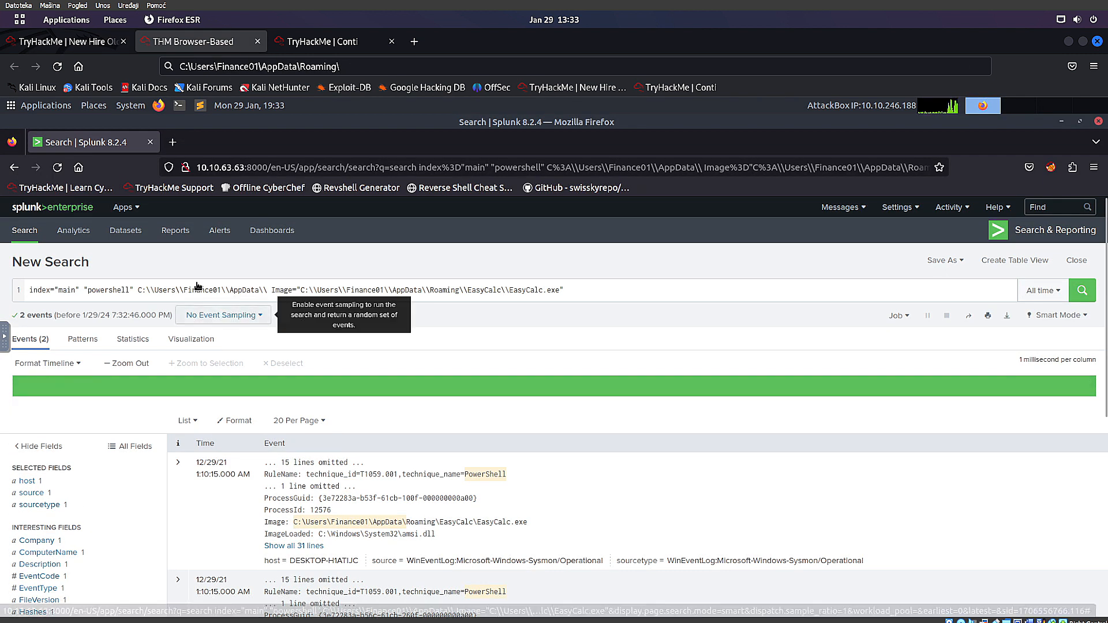
drag(269, 290, 90, 289)
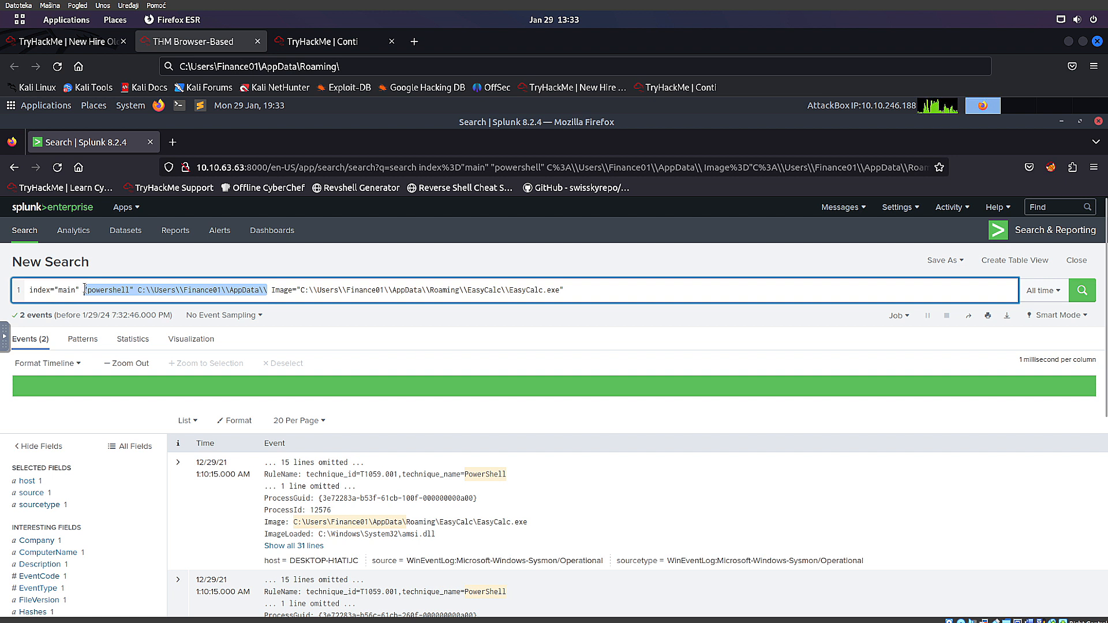
key(BackSpace)
key(Return)
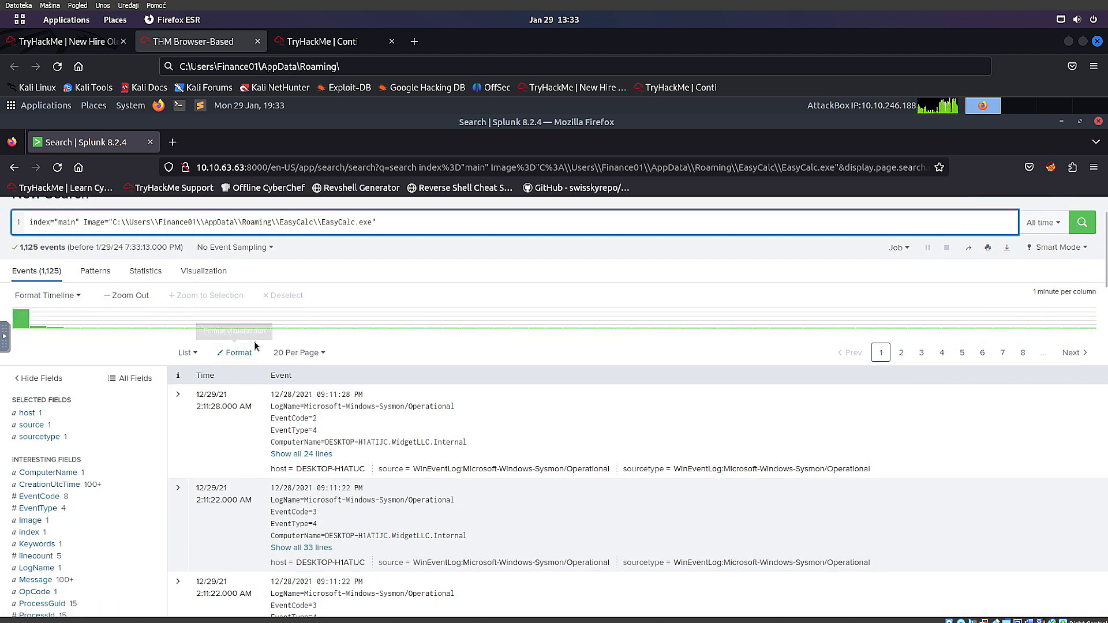
scroll(265, 356, down, 3)
scroll(264, 356, up, 3)
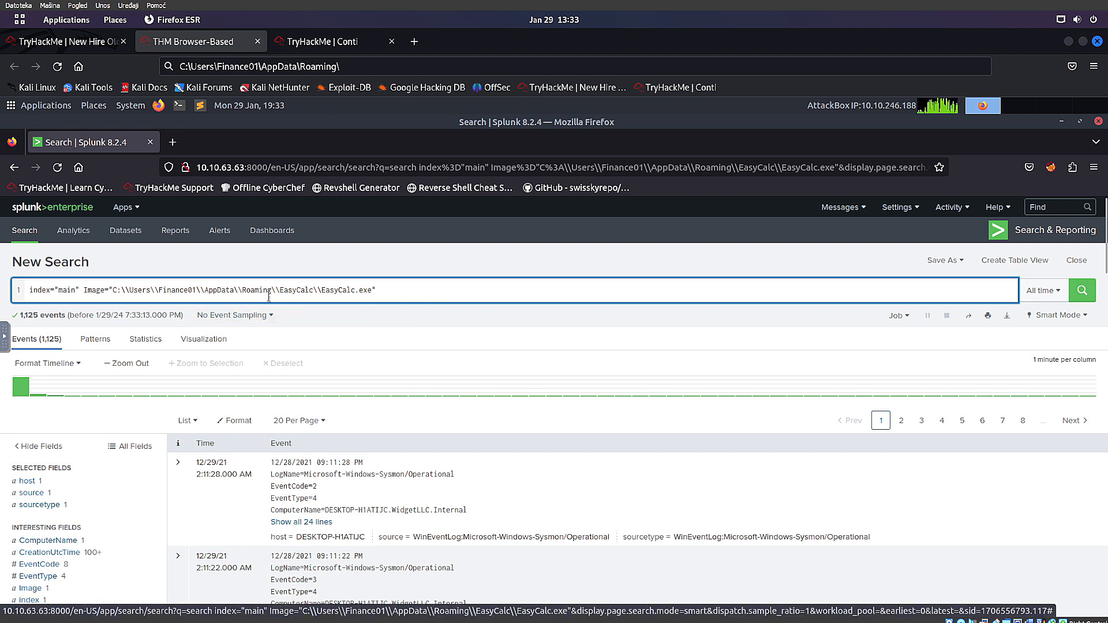
Add the term dll to the EasyCalc.exe search and run it
double_click(350, 289)
key(End)
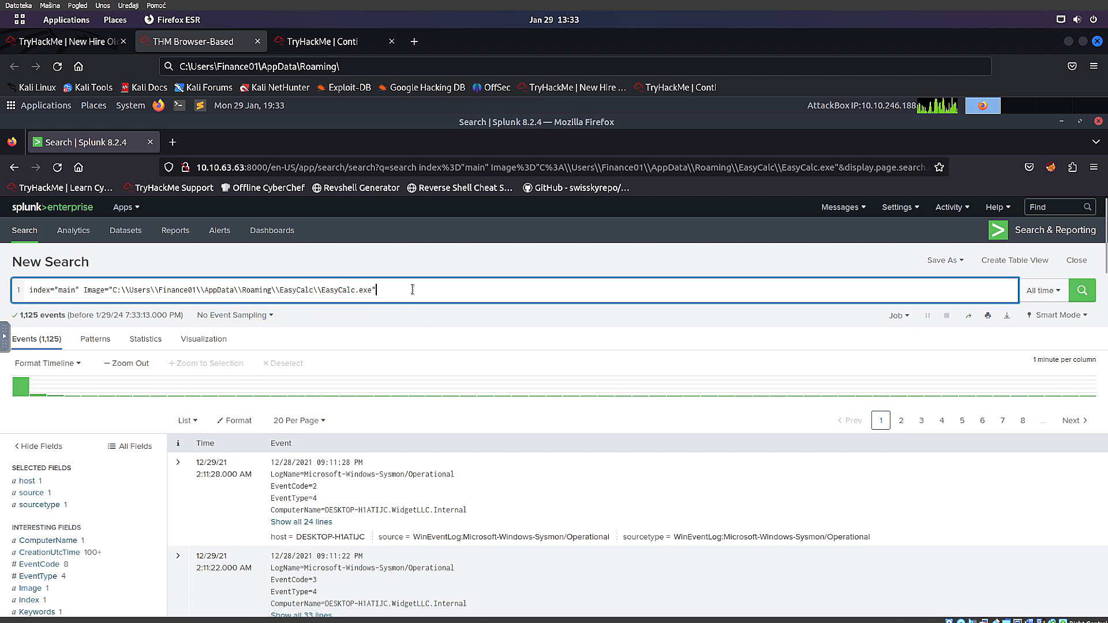
text(dll)
key(Return)
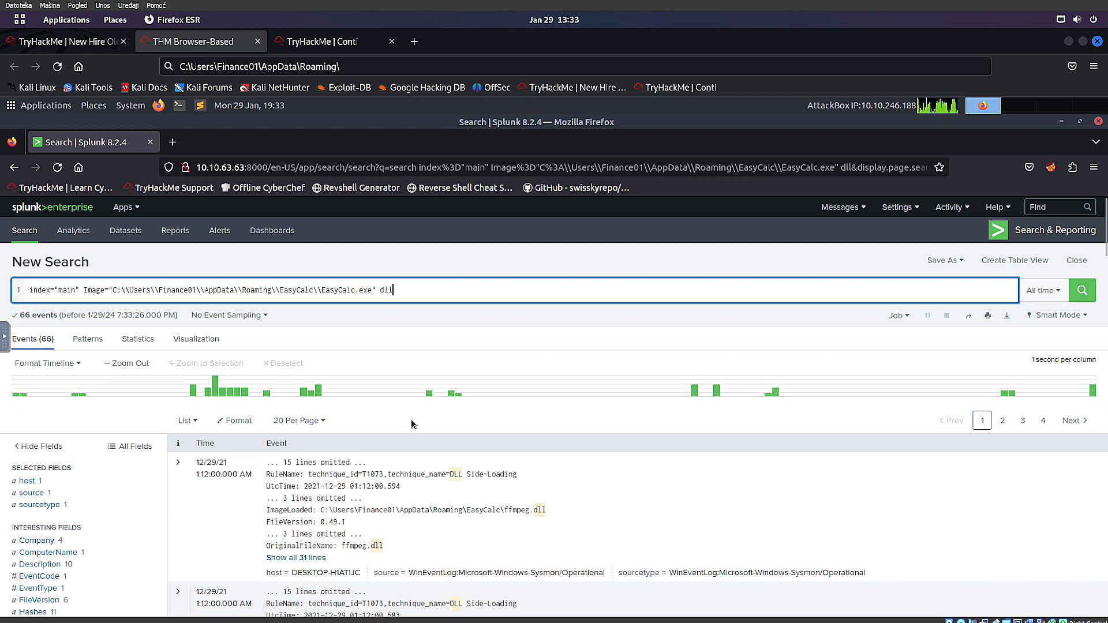
Examine the DLL side-loading events and list the values of their ImageLoaded field
scroll(411, 427, down, 2)
scroll(477, 470, down, 2)
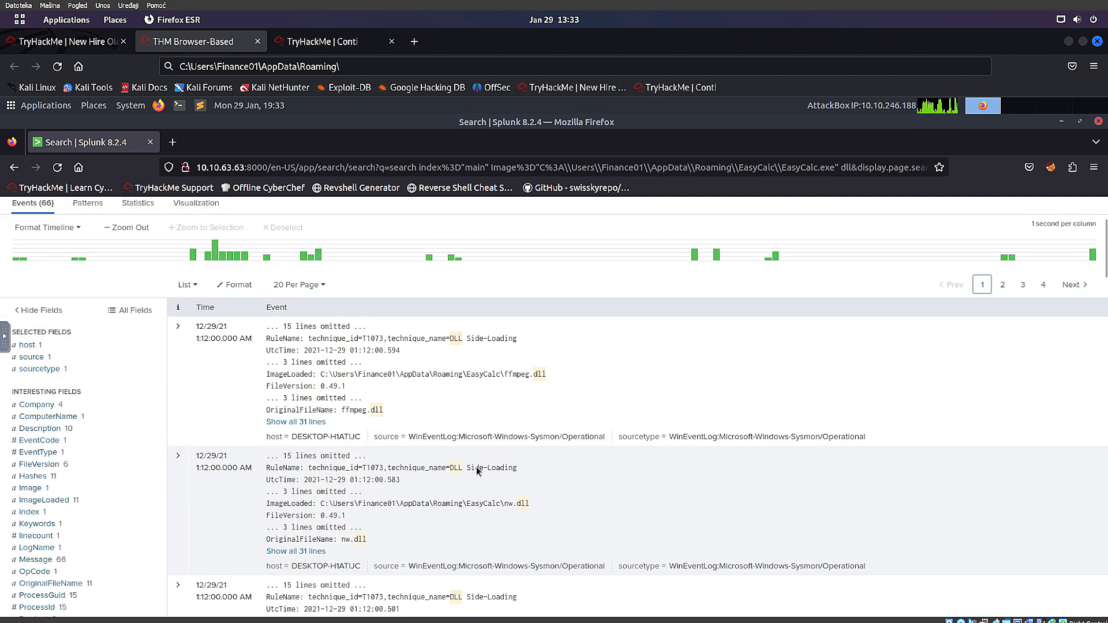
scroll(255, 352, down, 2)
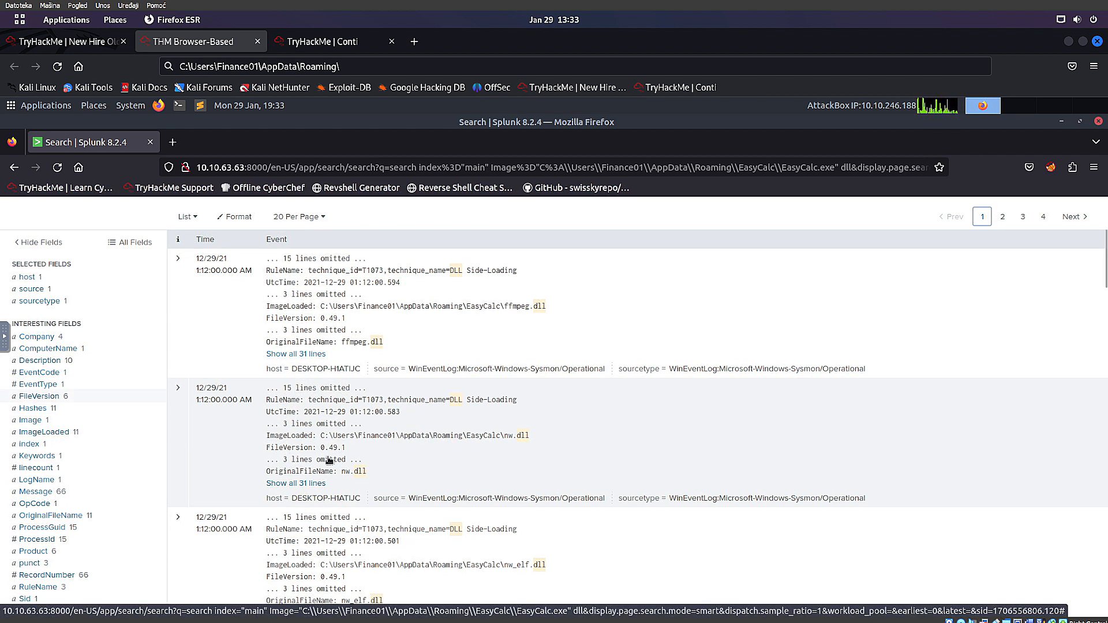
click(44, 431)
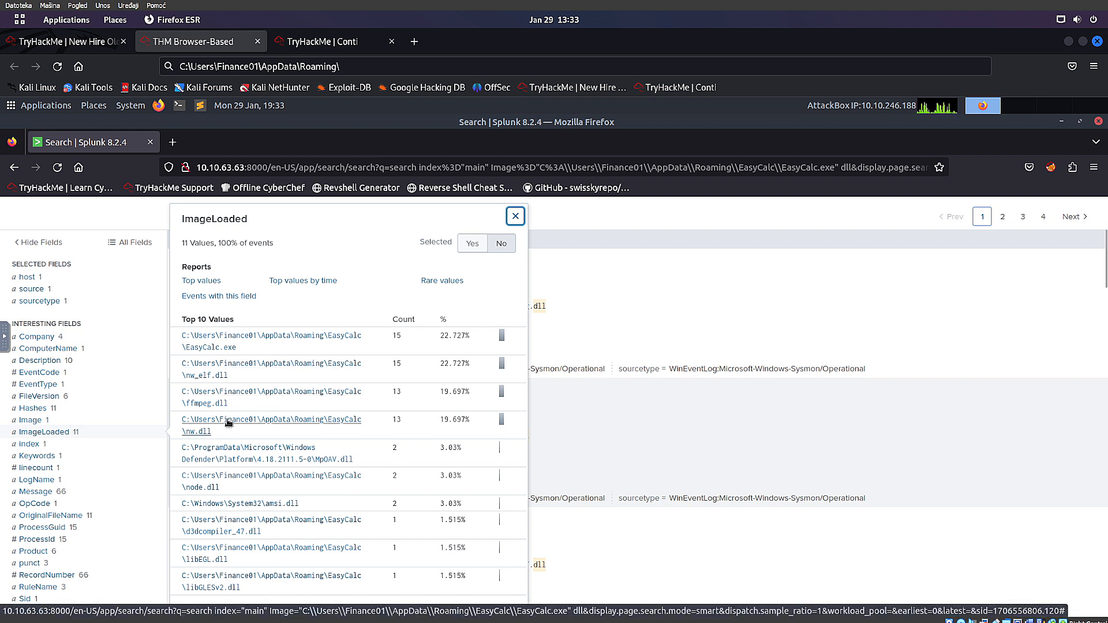
Compare the ImageLoaded values with the DLL answer recorded in the TryHackMe room
click(67, 45)
drag(292, 517, 142, 510)
click(214, 42)
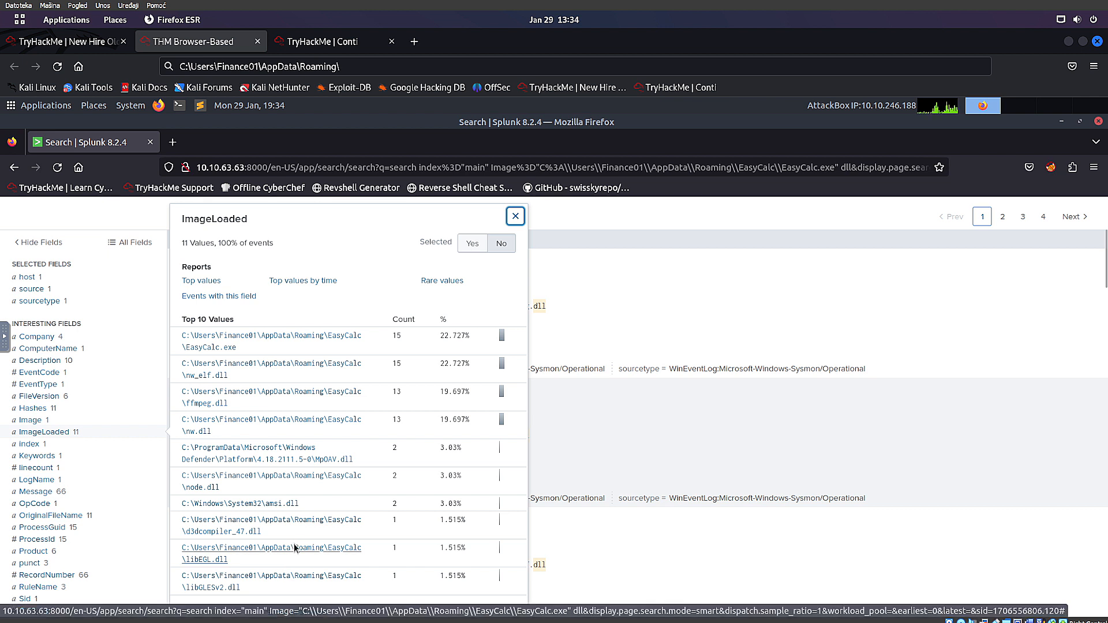
Terminate the Splunk-NewHire machine in the TryHackMe room and close the New Hire Old Artifacts page
click(67, 41)
scroll(564, 300, up, 5)
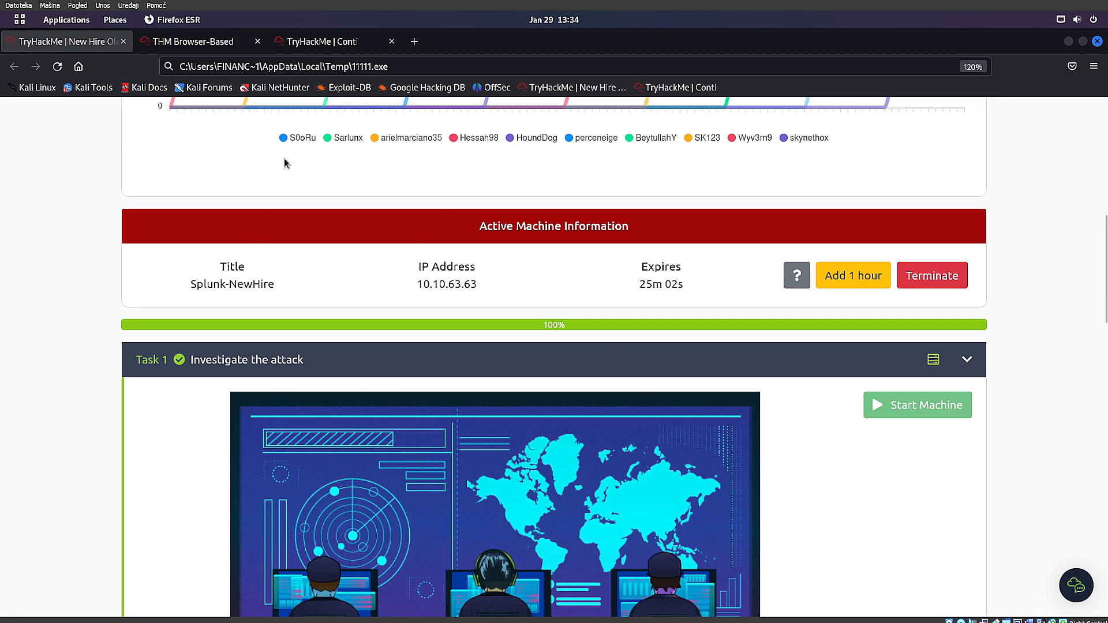
click(200, 48)
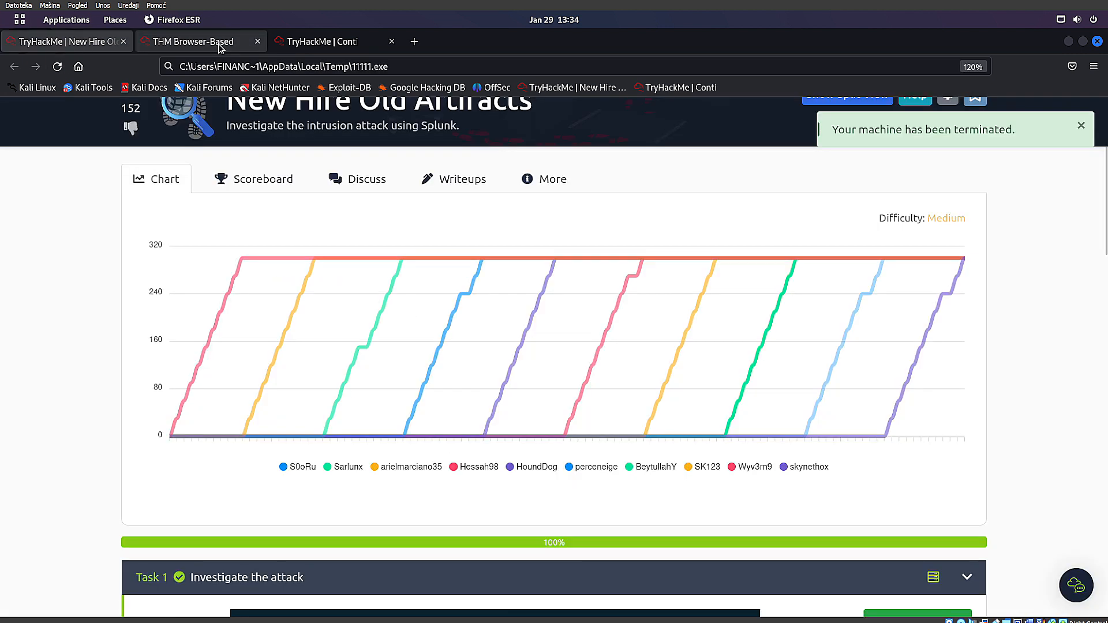
click(217, 44)
middle_click(85, 43)
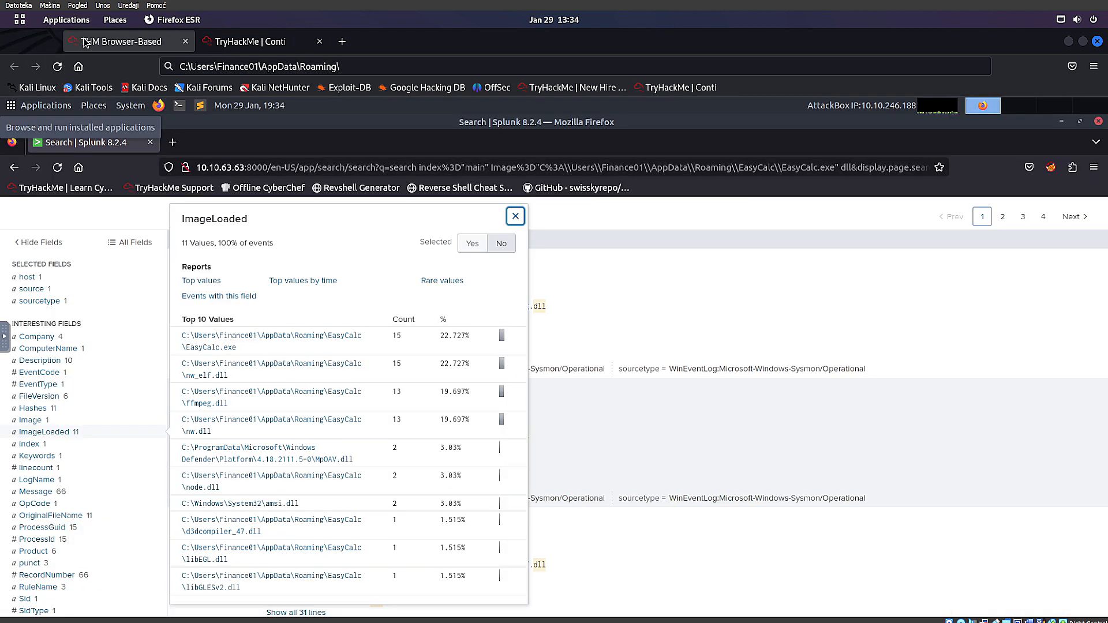
Move the TryHackMe Conti room tab ahead of the AttackBox tab and look over the room's task and questions
drag(231, 42, 62, 38)
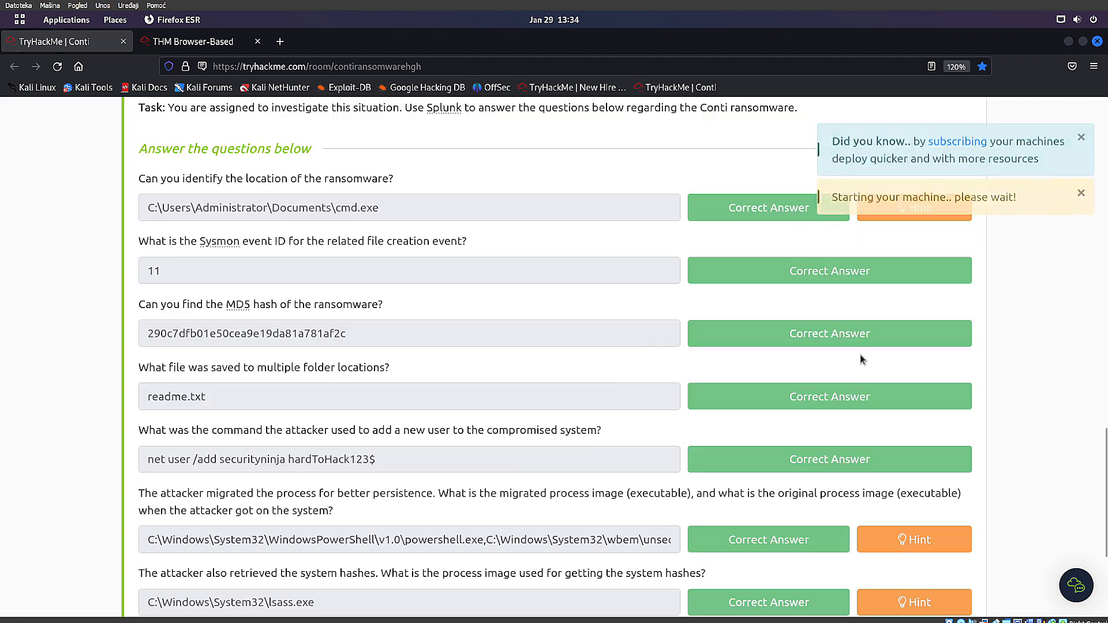
scroll(850, 357, up, 2)
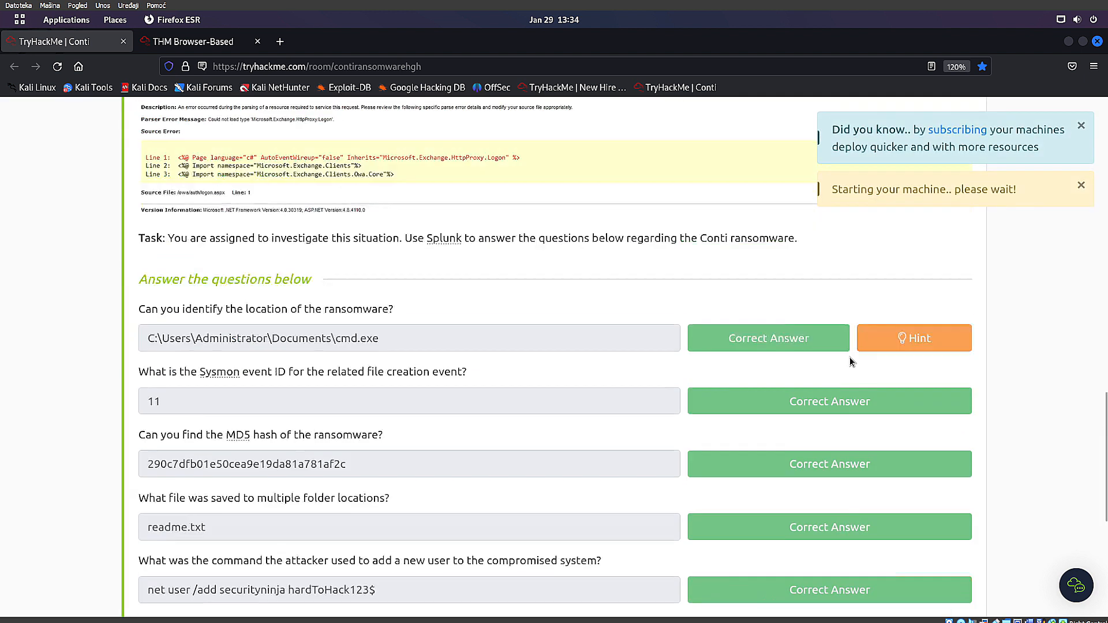
scroll(849, 356, up, 3)
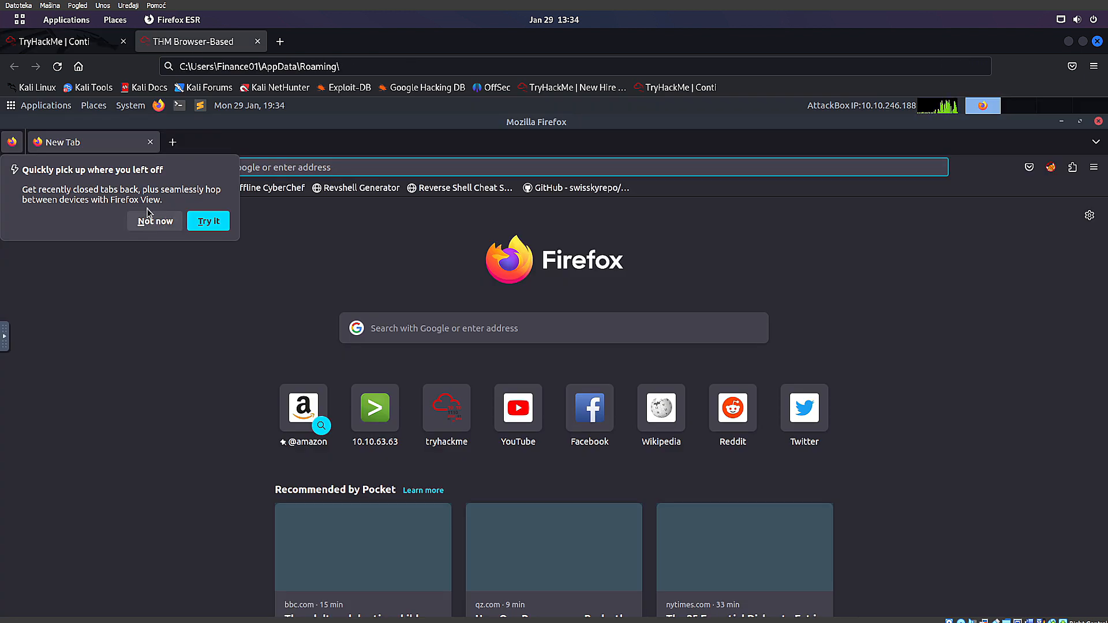
Dismiss the Firefox View prompt in the AttackBox browser's new tab and return to the Conti room
click(146, 219)
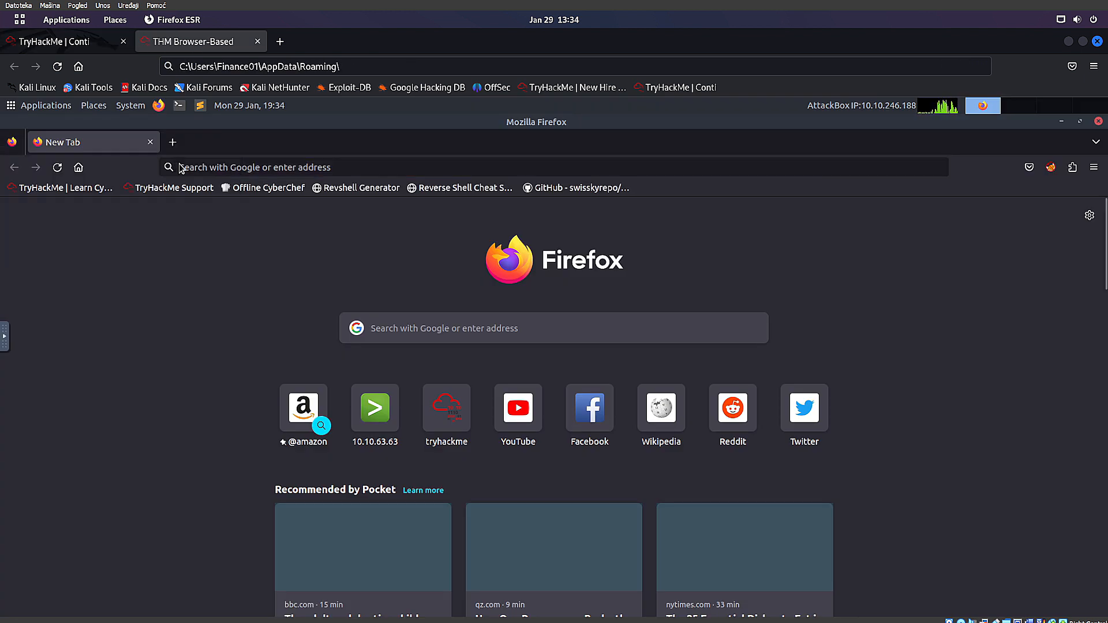
click(181, 167)
click(54, 42)
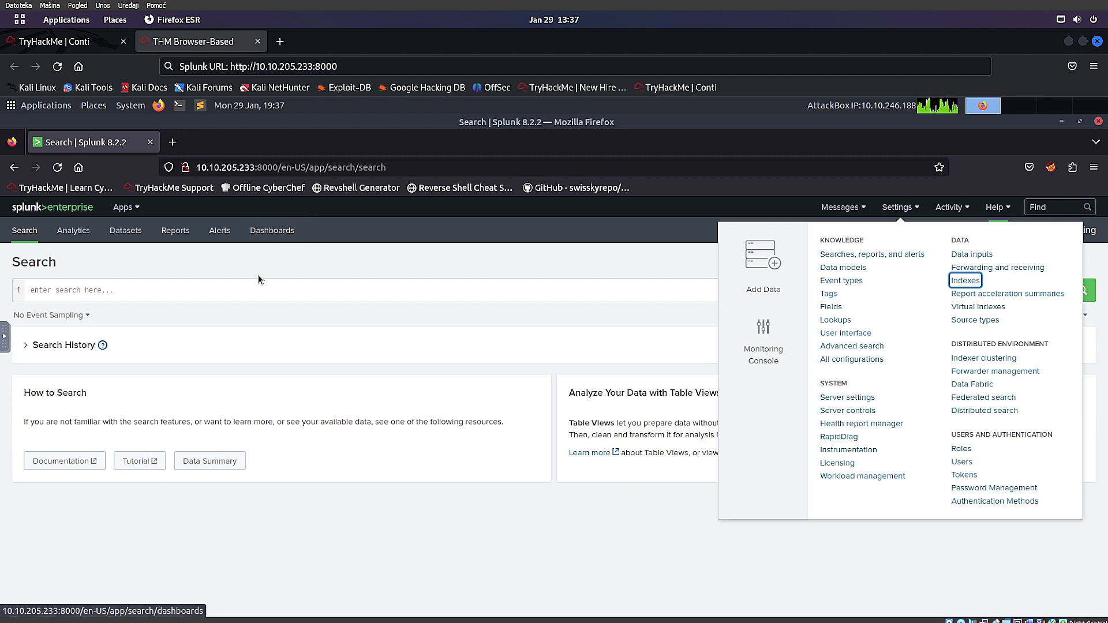
Search index="main" with sourcetype="WinEventLog:Microsoft-Windows-Sysmon/Operational" over all time
click(255, 285)
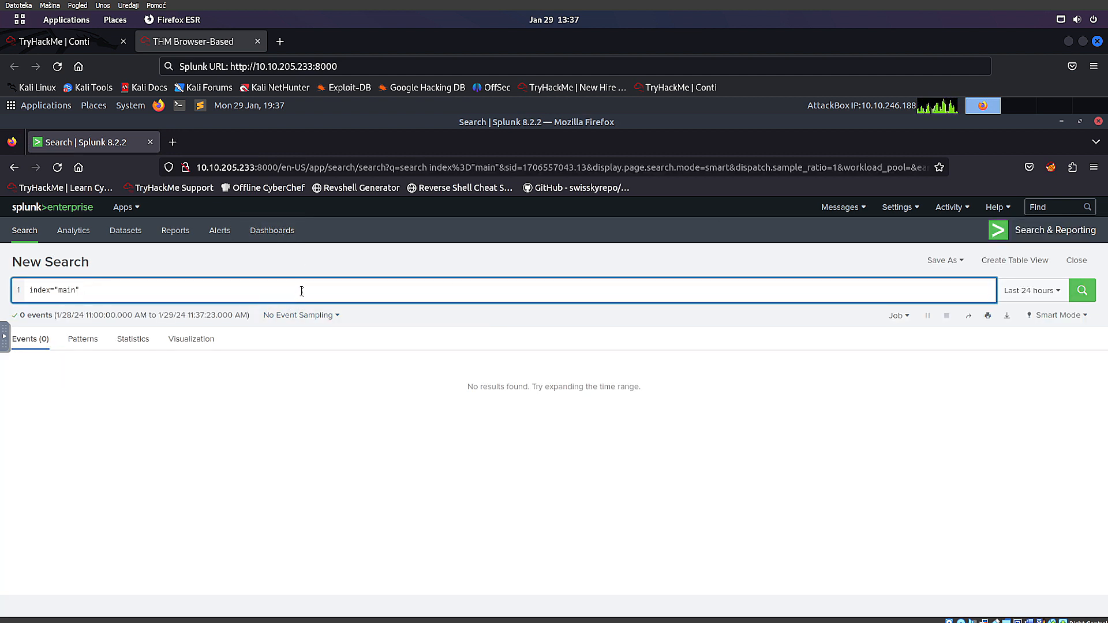
text(sourcetype)
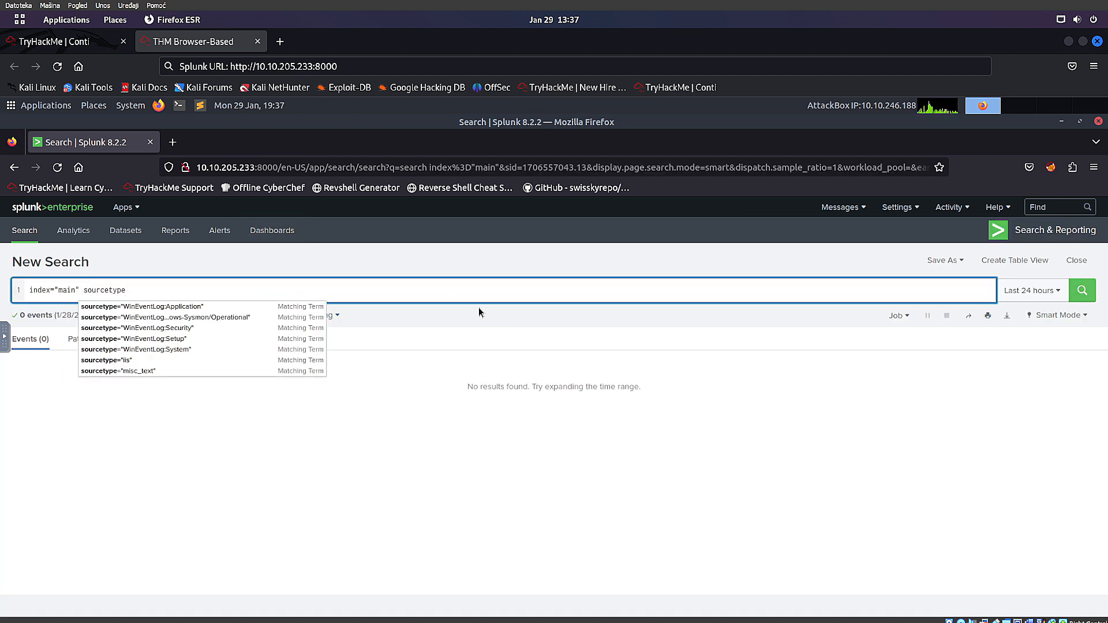
click(224, 319)
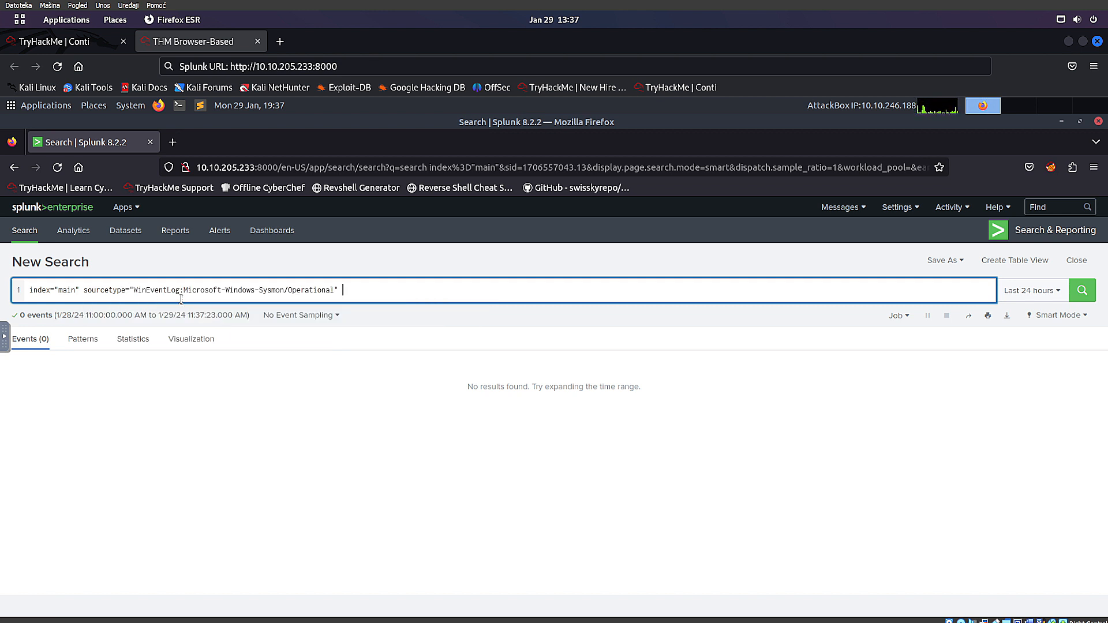
click(1033, 292)
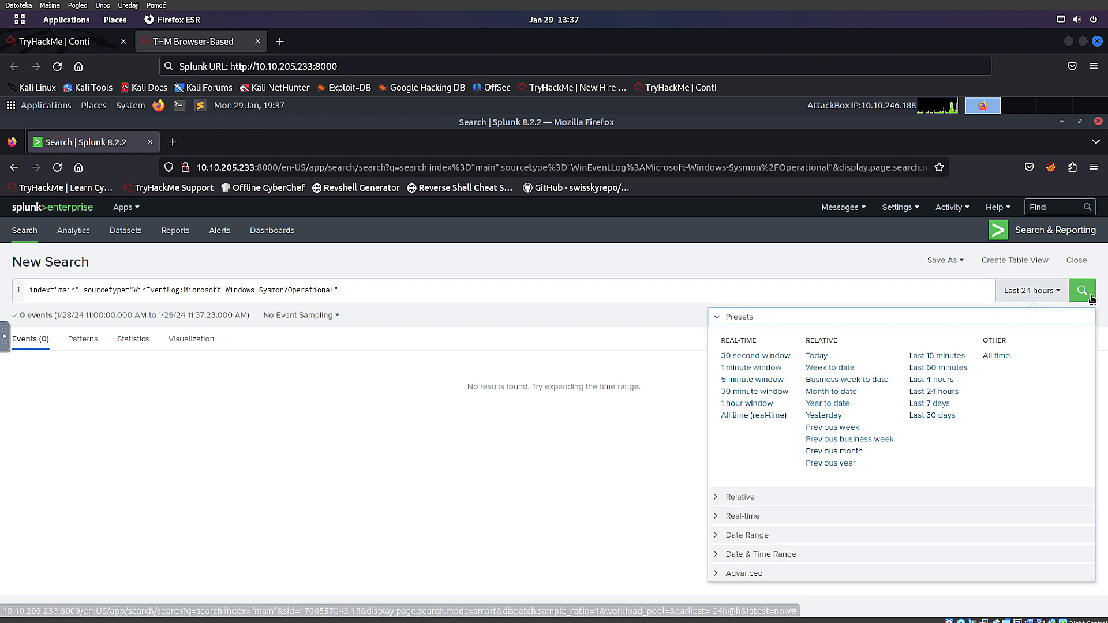
click(992, 357)
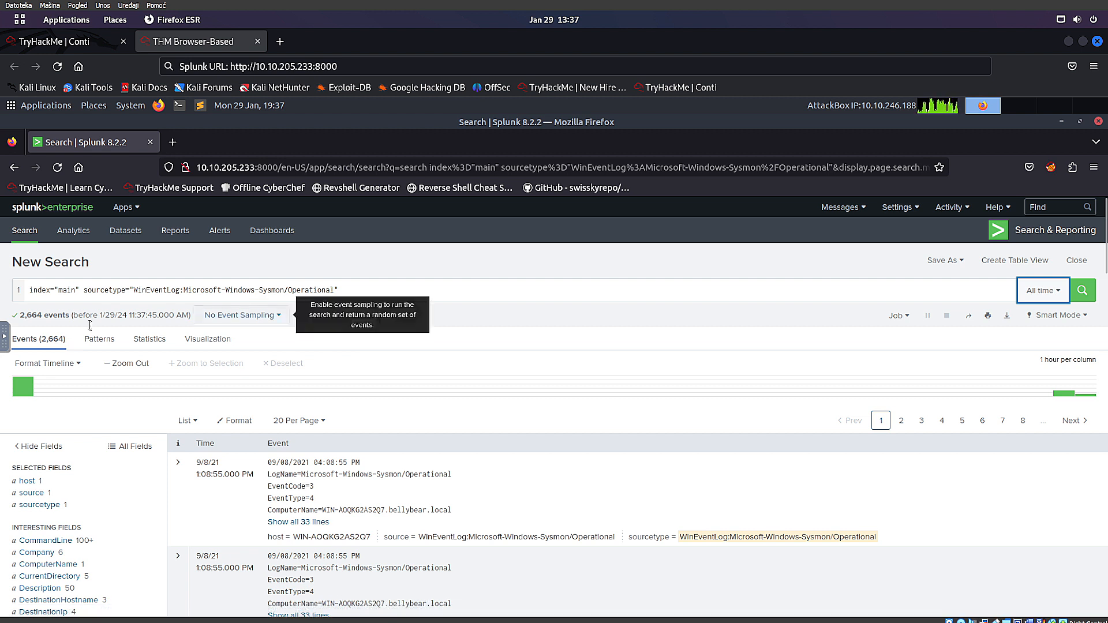
Read the Conti room's question about the ransomware's location and its hint
click(54, 42)
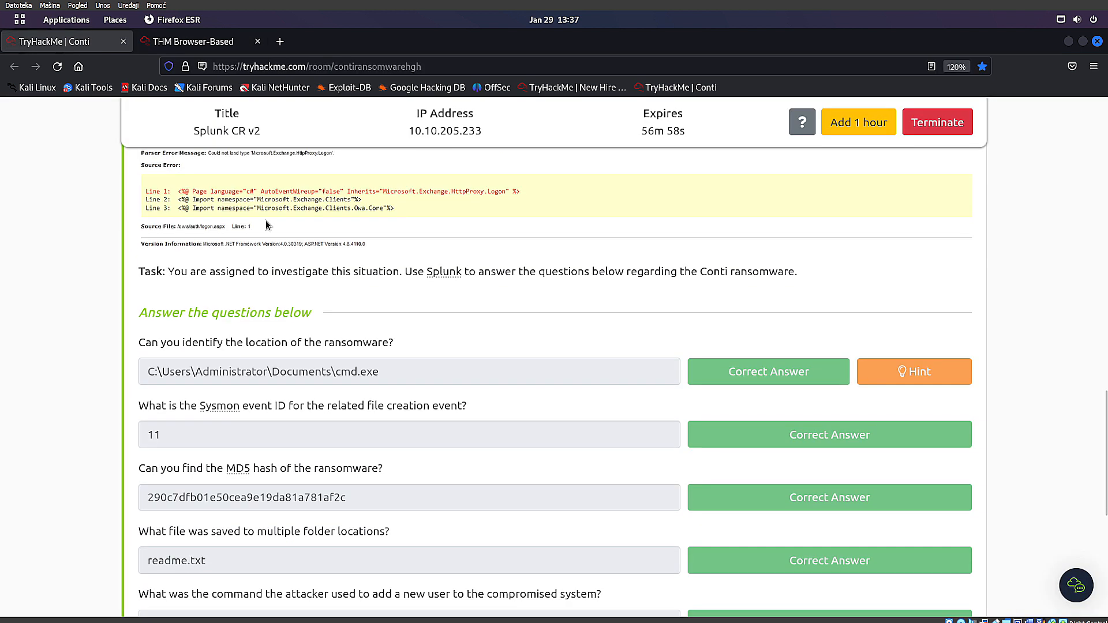
drag(141, 343, 398, 351)
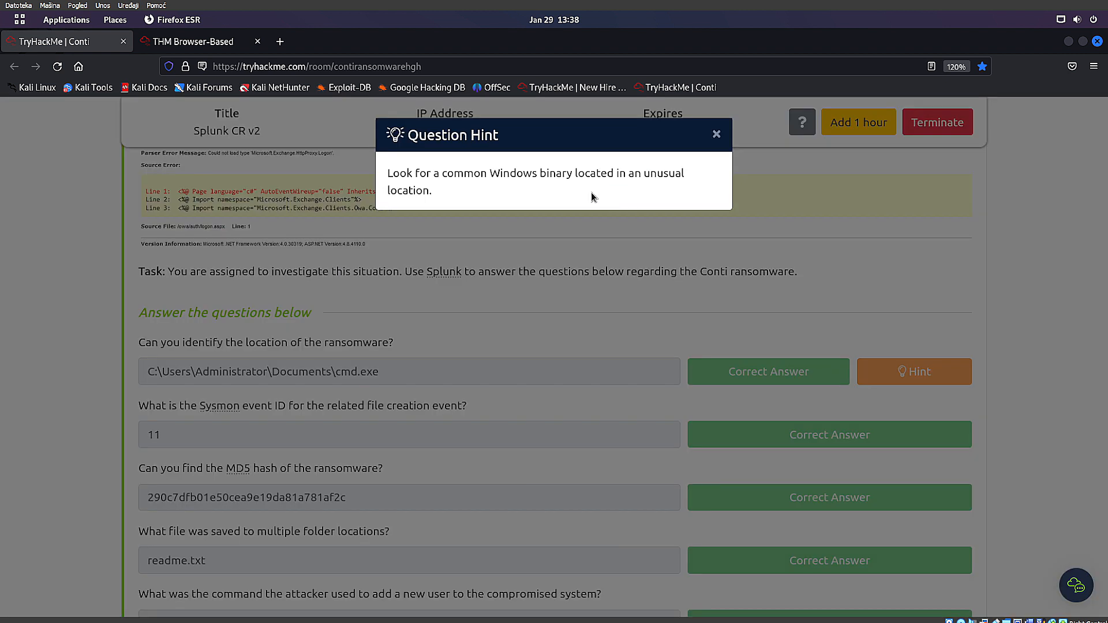
drag(591, 192, 378, 164)
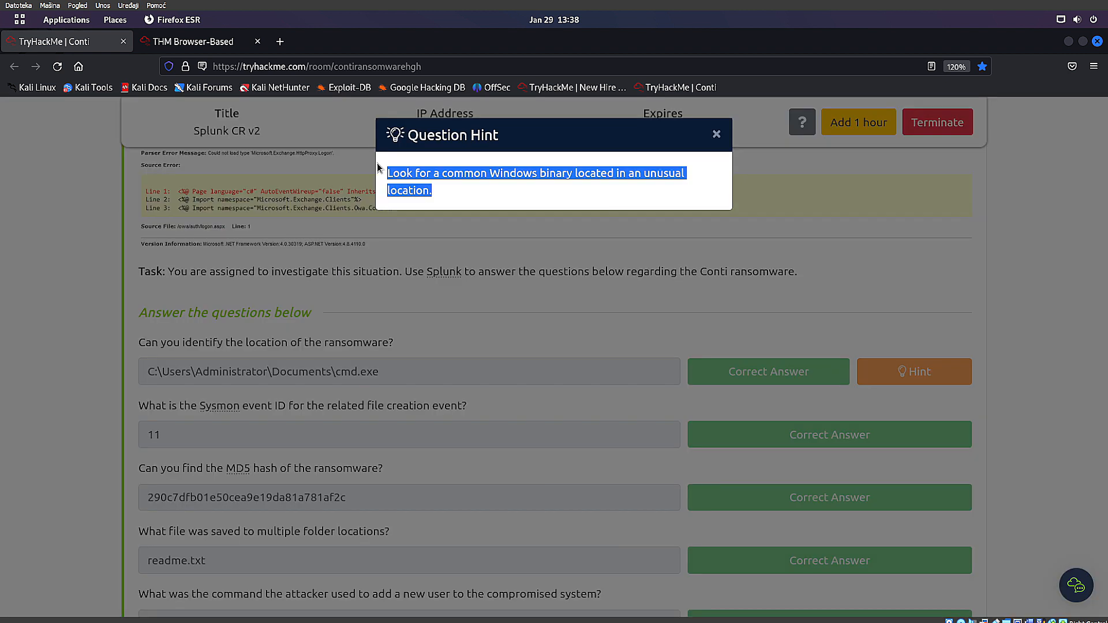
click(478, 173)
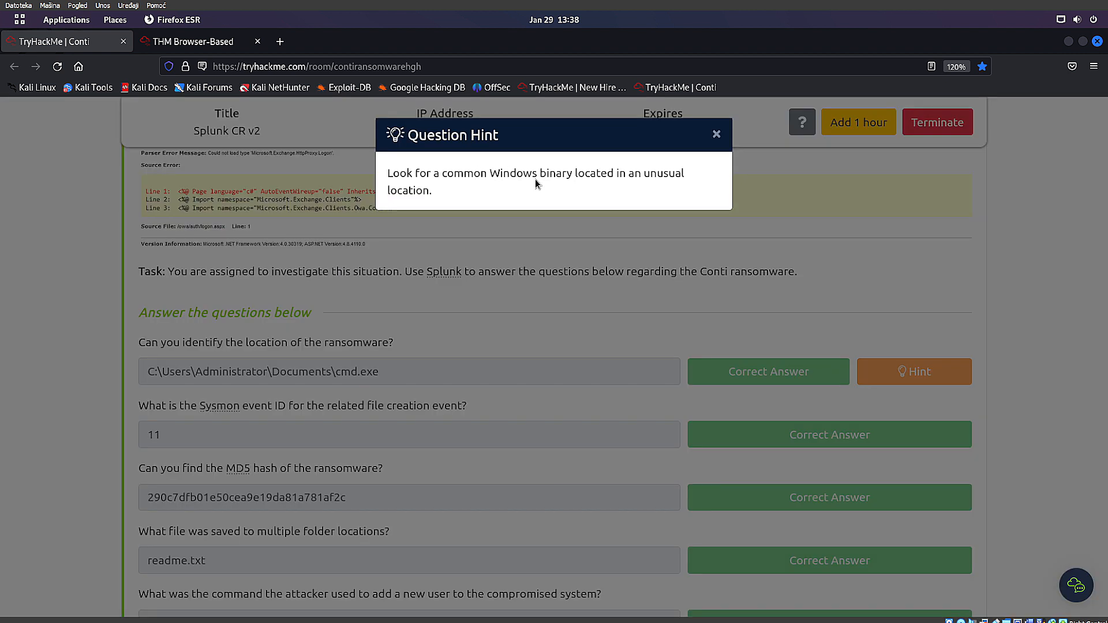
Add the term .exe to the Sysmon search in Splunk and run it
click(196, 42)
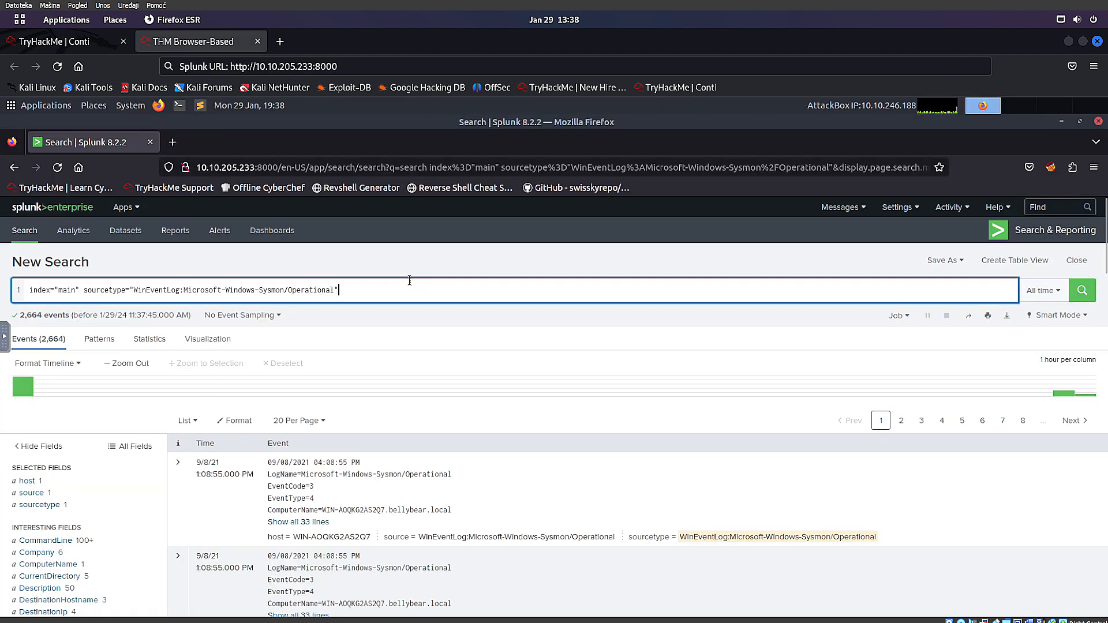
text(.exe)
key(Return)
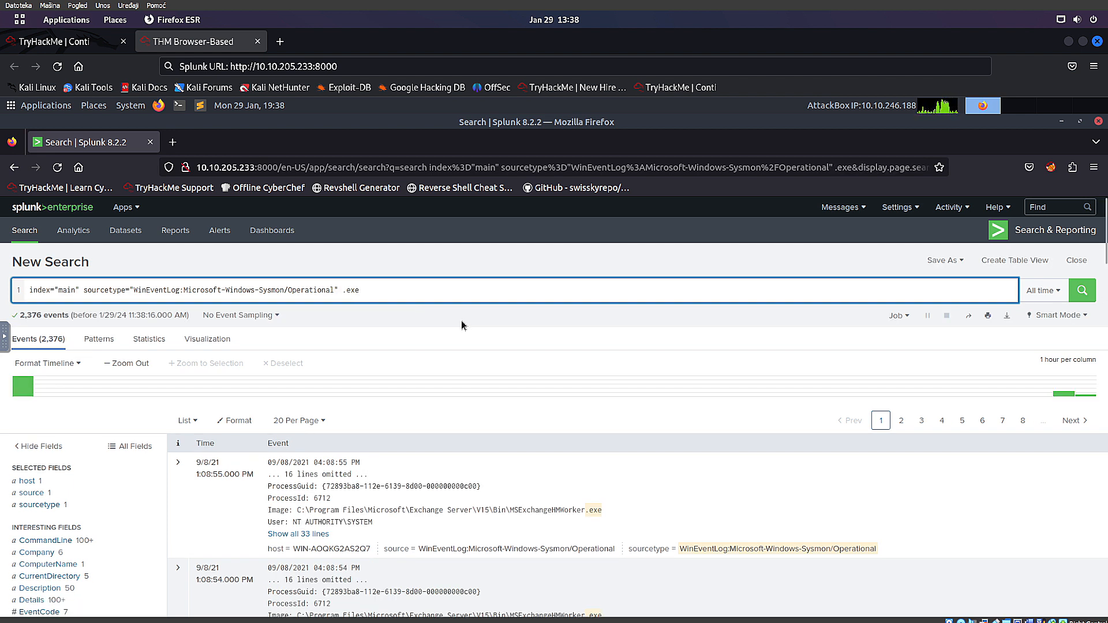
Examine the .exe events and list the values of their Image field
scroll(462, 325, down, 3)
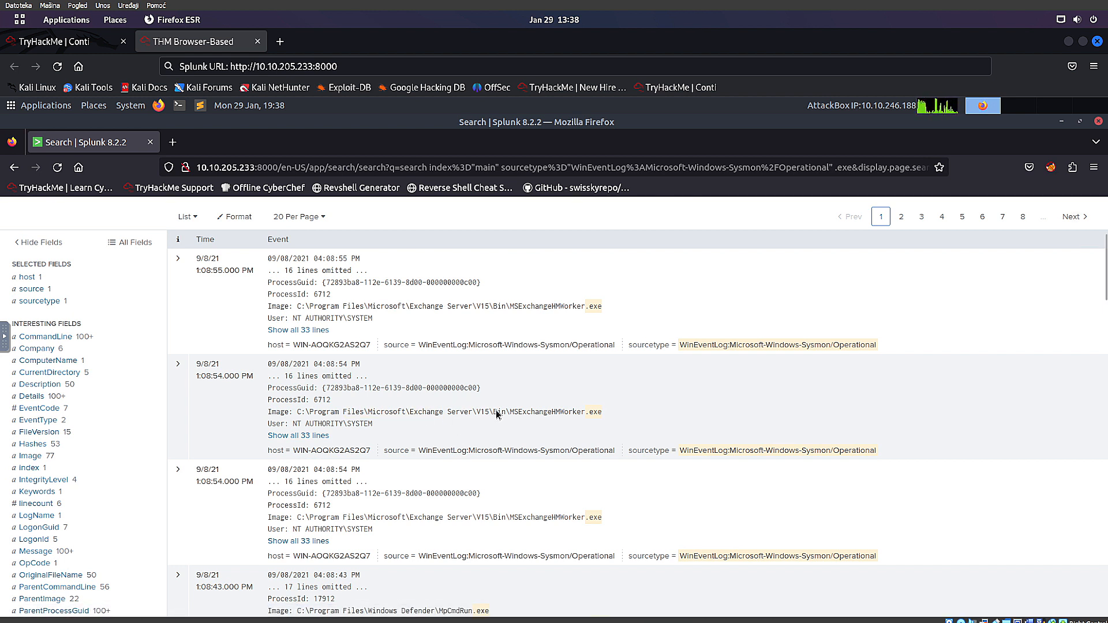
scroll(496, 413, down, 1)
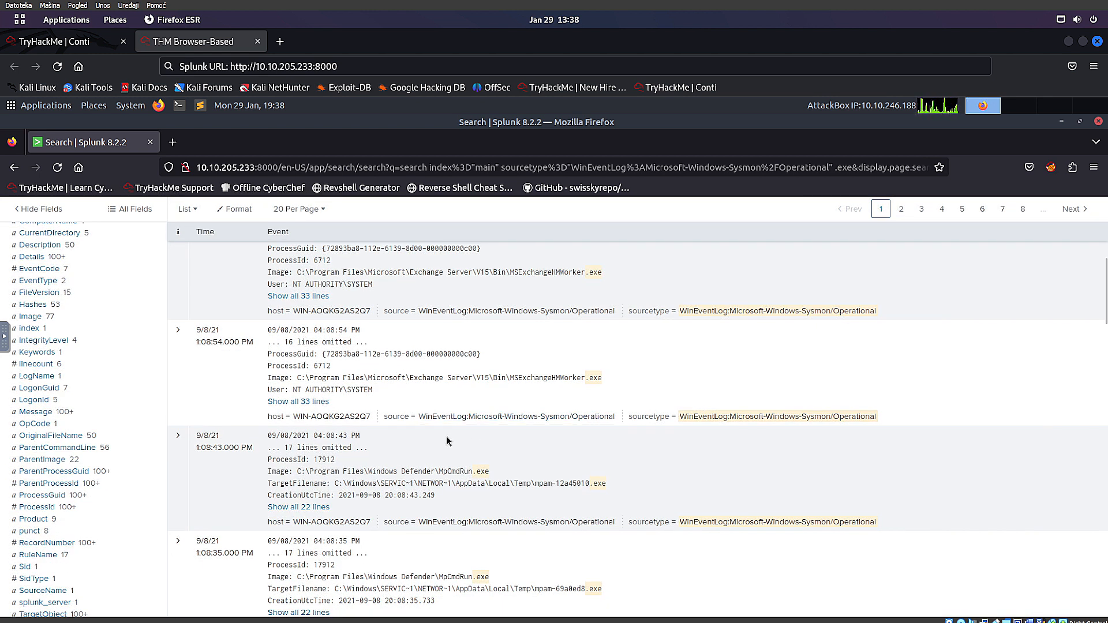
scroll(462, 448, down, 8)
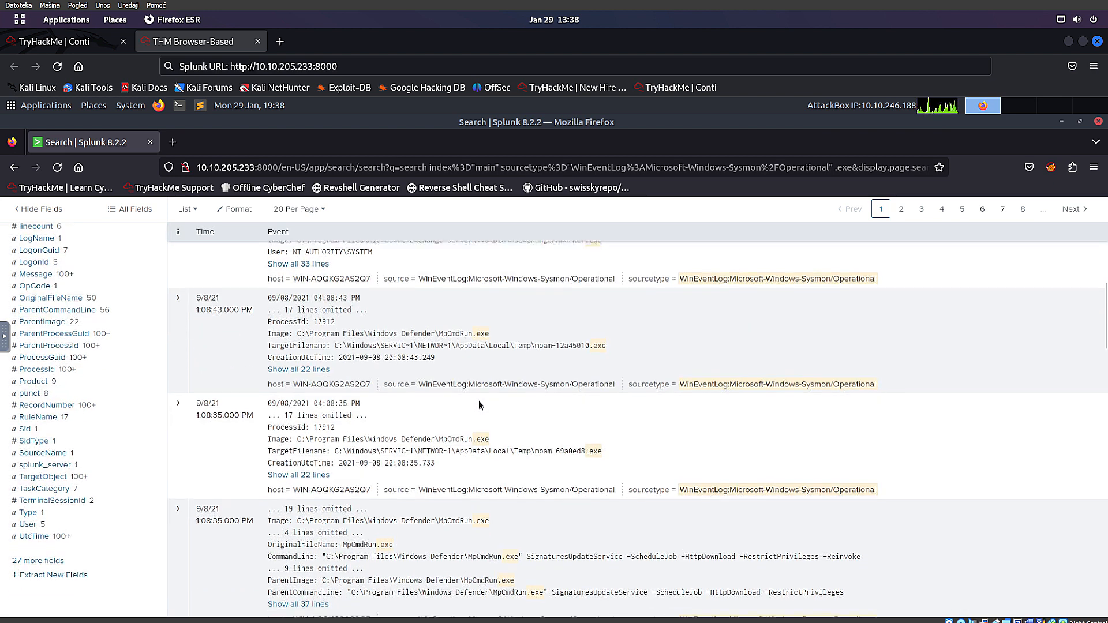
scroll(482, 401, up, 10)
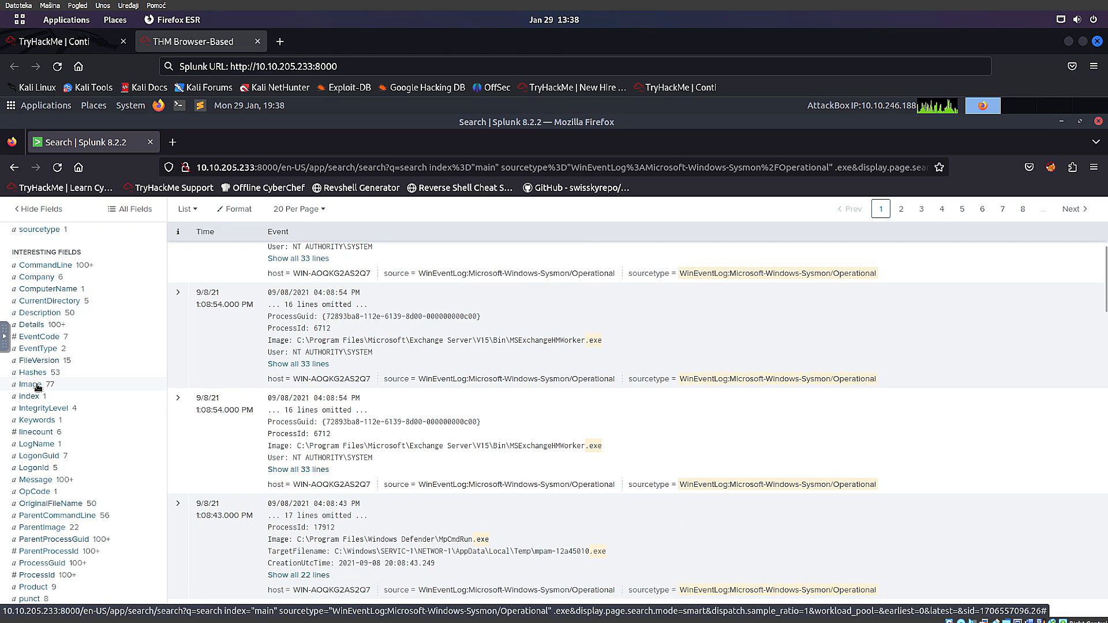
click(30, 384)
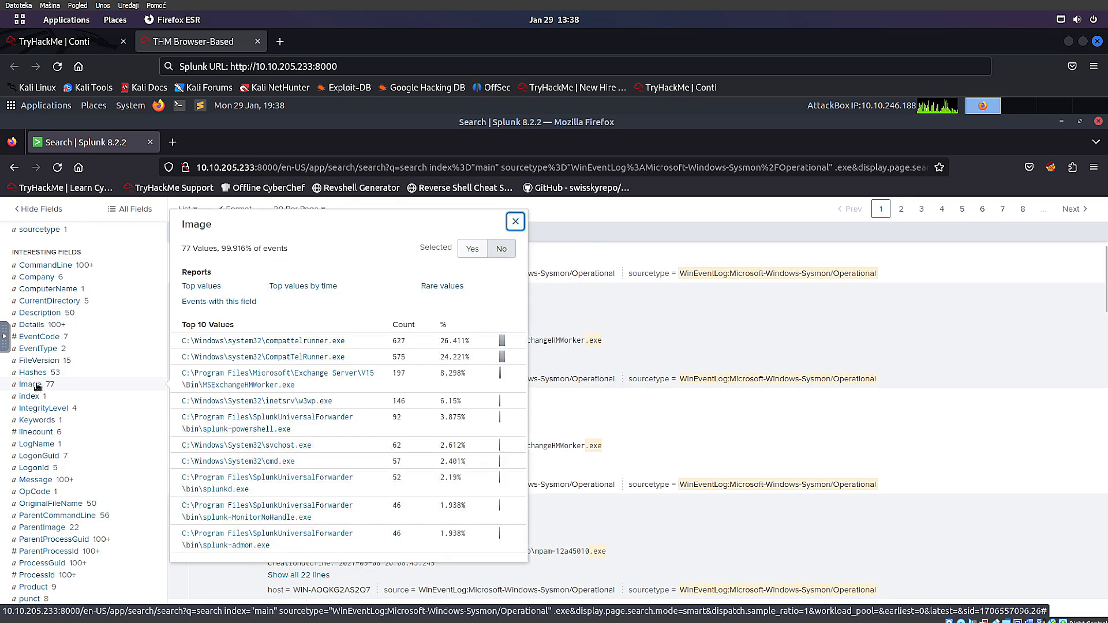
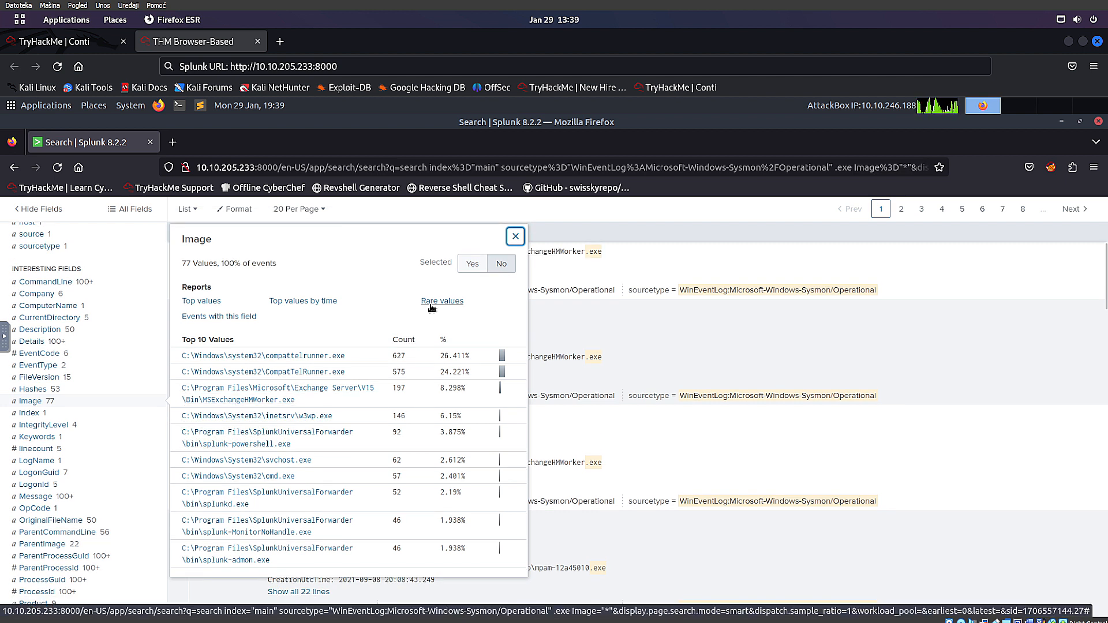
Report the rare values of the Image field and review them as a statistics table
click(434, 302)
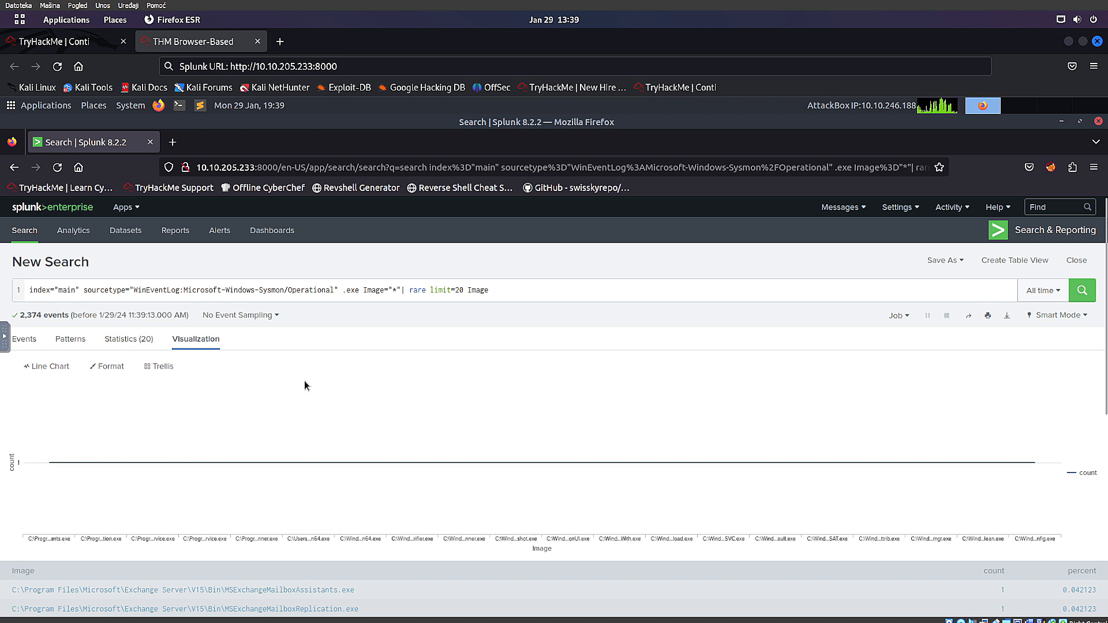
click(128, 339)
scroll(270, 386, down, 2)
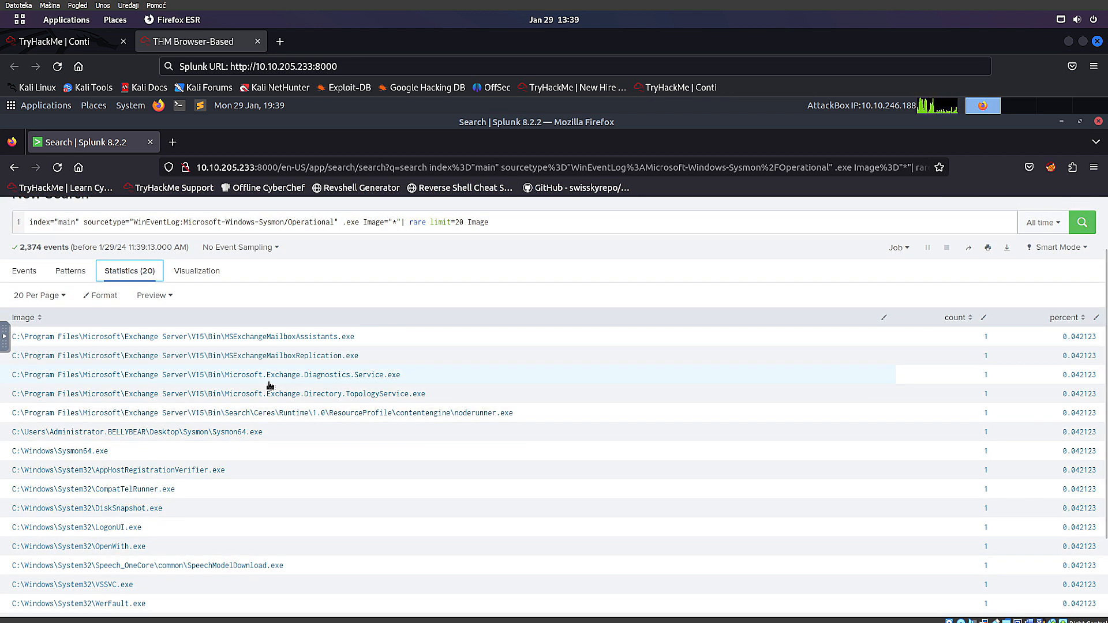
scroll(269, 385, down, 2)
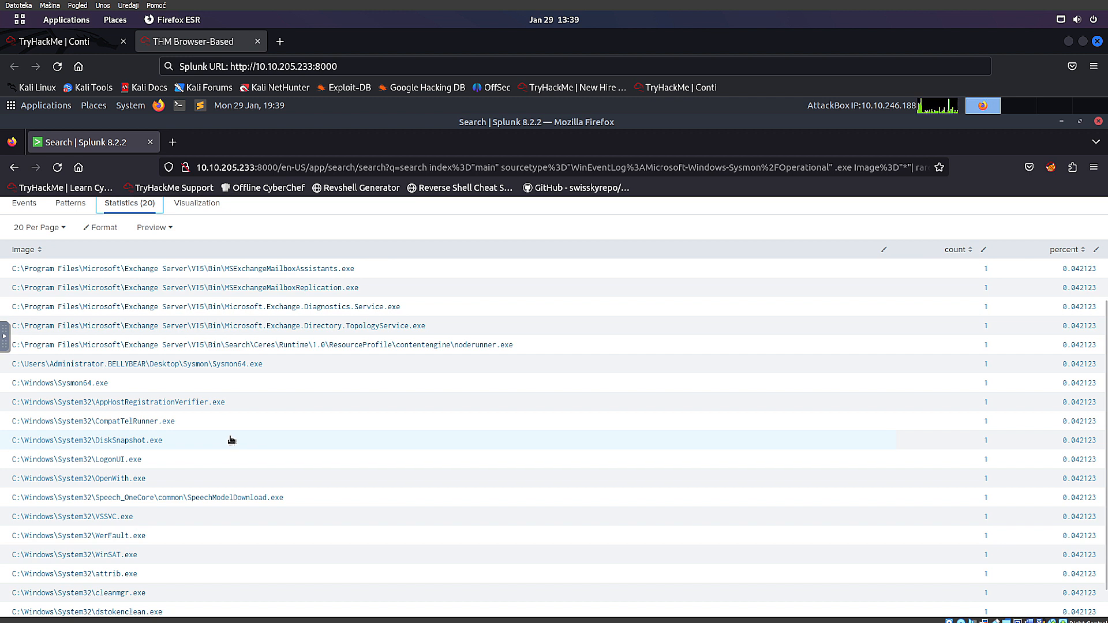
scroll(232, 450, up, 4)
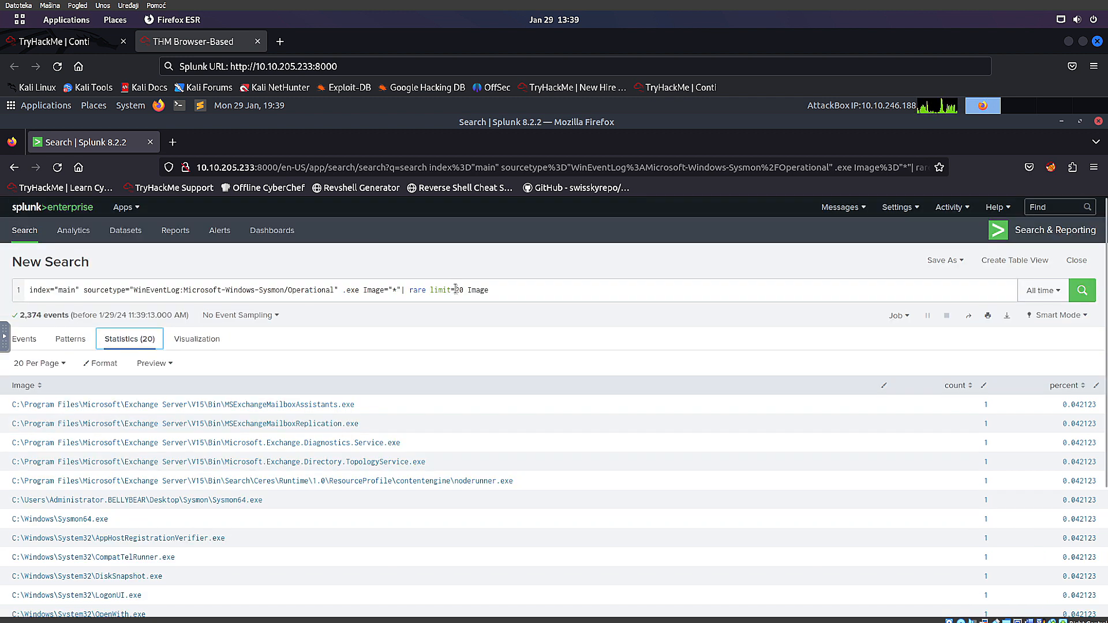
Set the rare command's limit to 50 and rerun the Image search
click(464, 290)
key(BackSpace)
key(BackSpace)
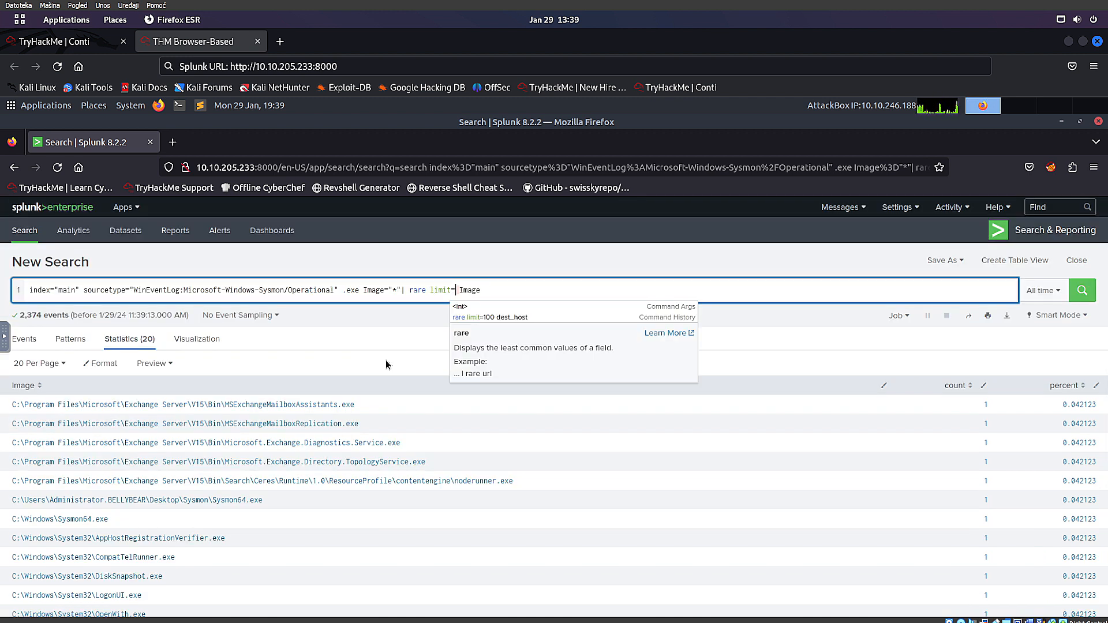
text(5')
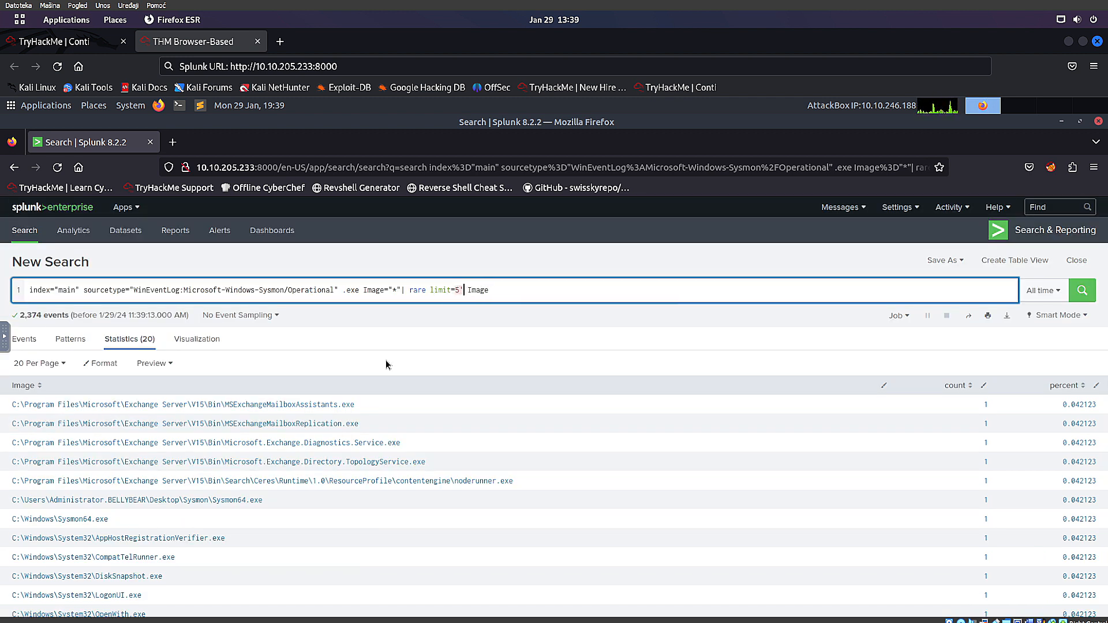
text(0)
key(Return)
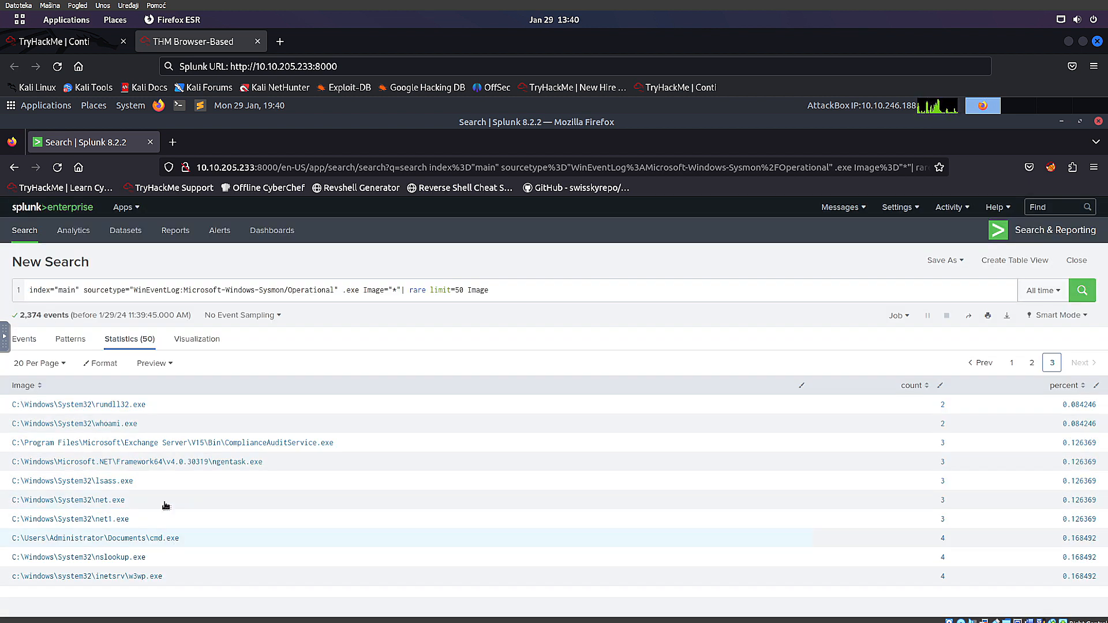
Compare C:\Users\Administrator\Documents\cmd.exe in the rare Image values with the ransomware location answer recorded in the Conti room
drag(179, 537, 12, 539)
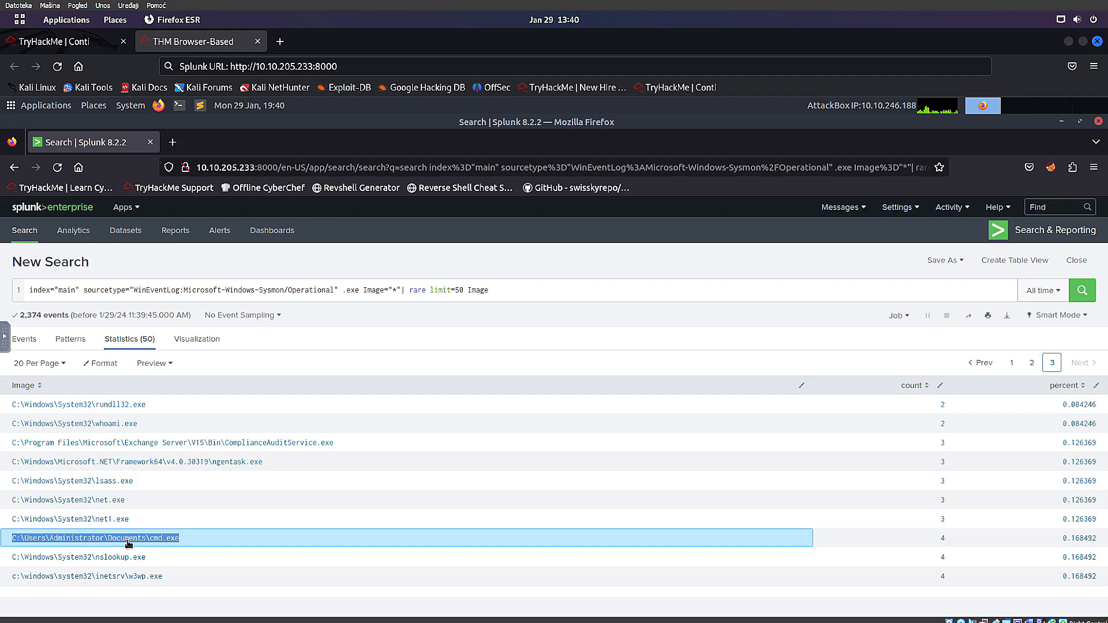
click(67, 41)
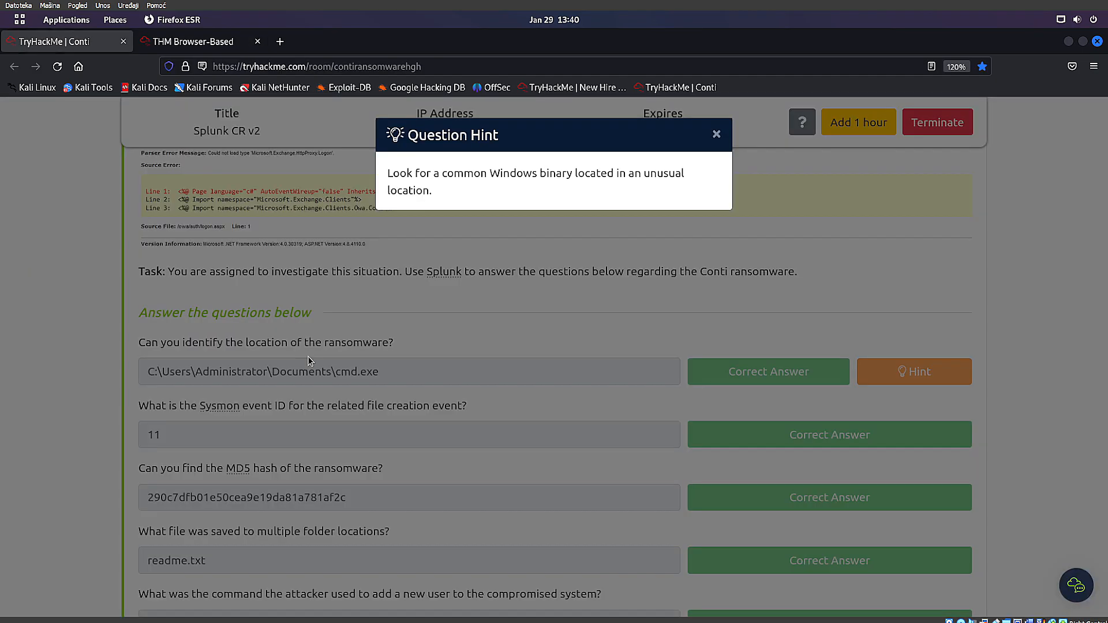
click(420, 370)
triple_click(241, 369)
click(421, 370)
Read the Conti room's questions on the Sysmon file creation event ID and the ransomware's MD5 hash
drag(132, 410, 486, 412)
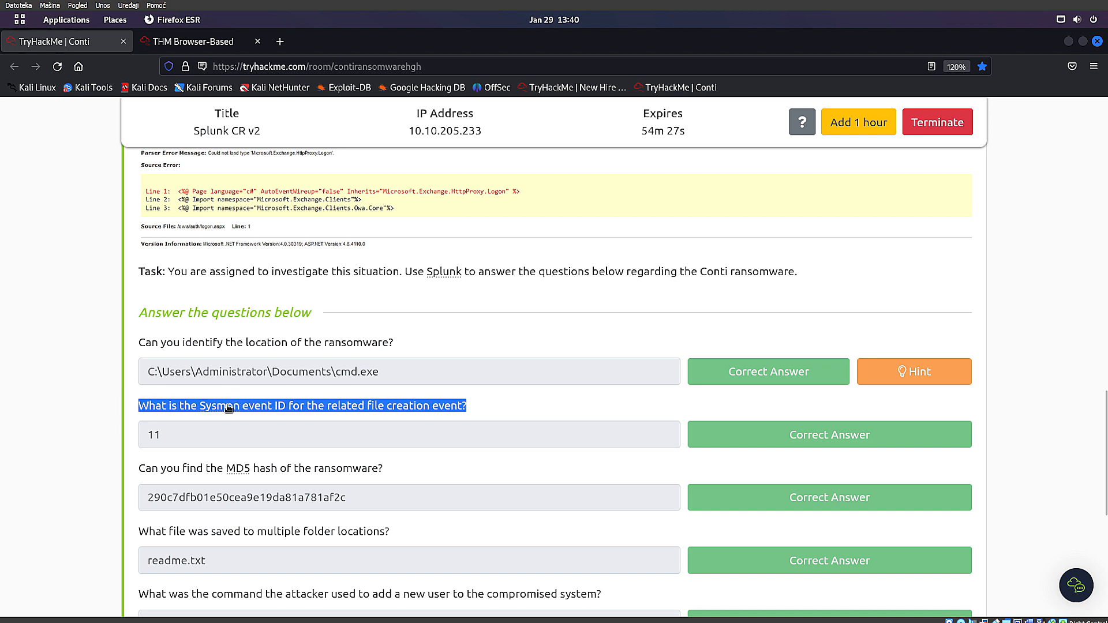
drag(183, 436, 137, 437)
click(241, 433)
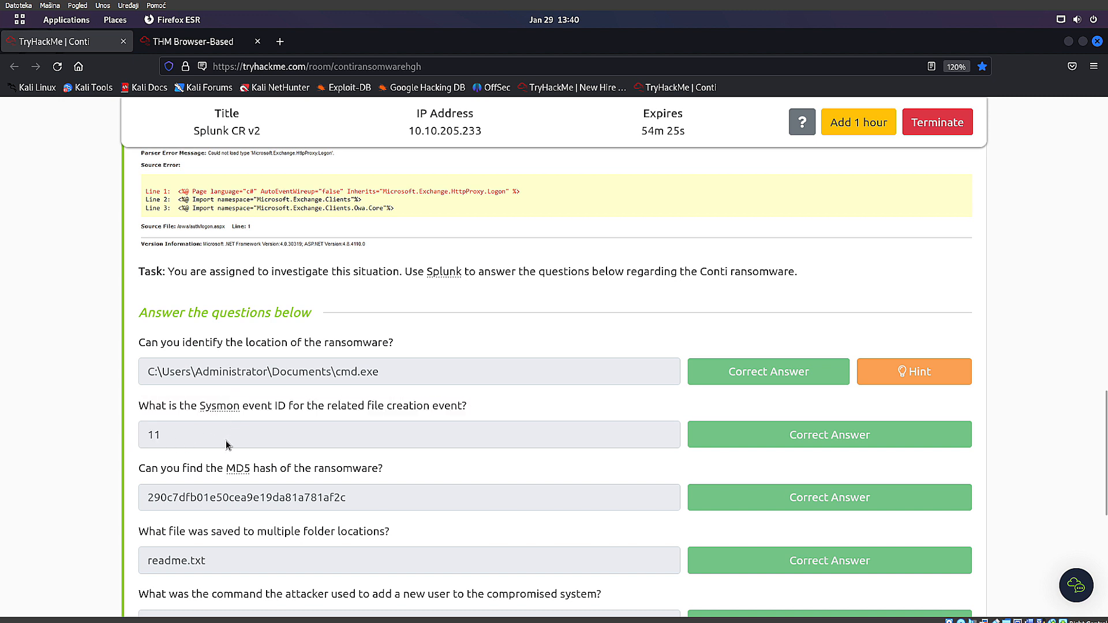
scroll(281, 400, down, 1)
drag(208, 385, 344, 384)
click(345, 384)
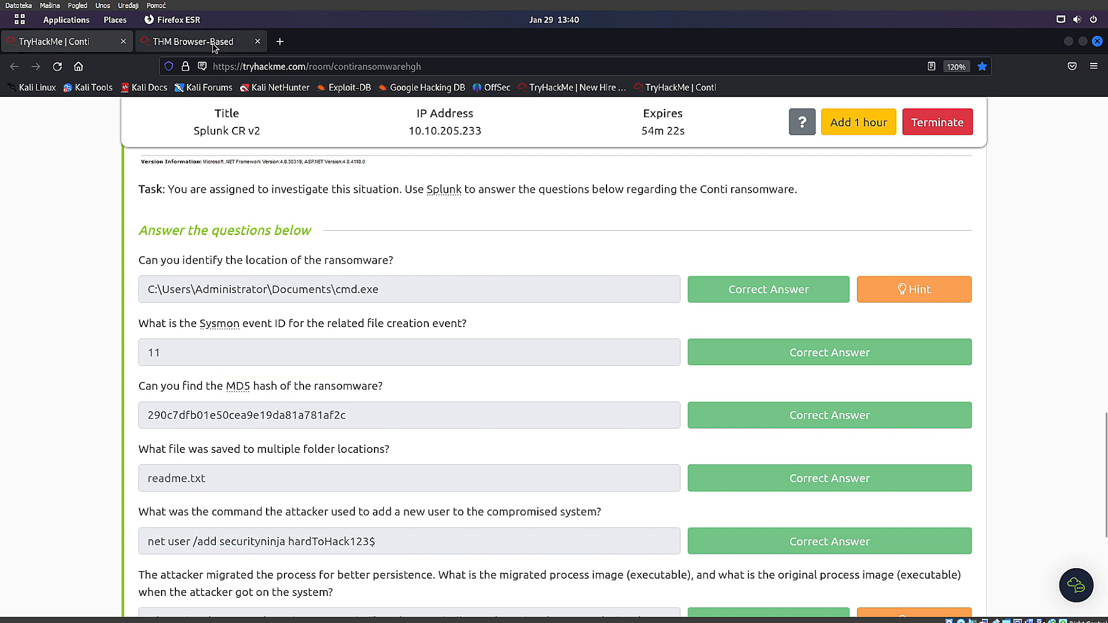
Return to the Splunk results and expand the newest cmd.exe event to review all its lines
click(212, 41)
scroll(398, 444, down, 1)
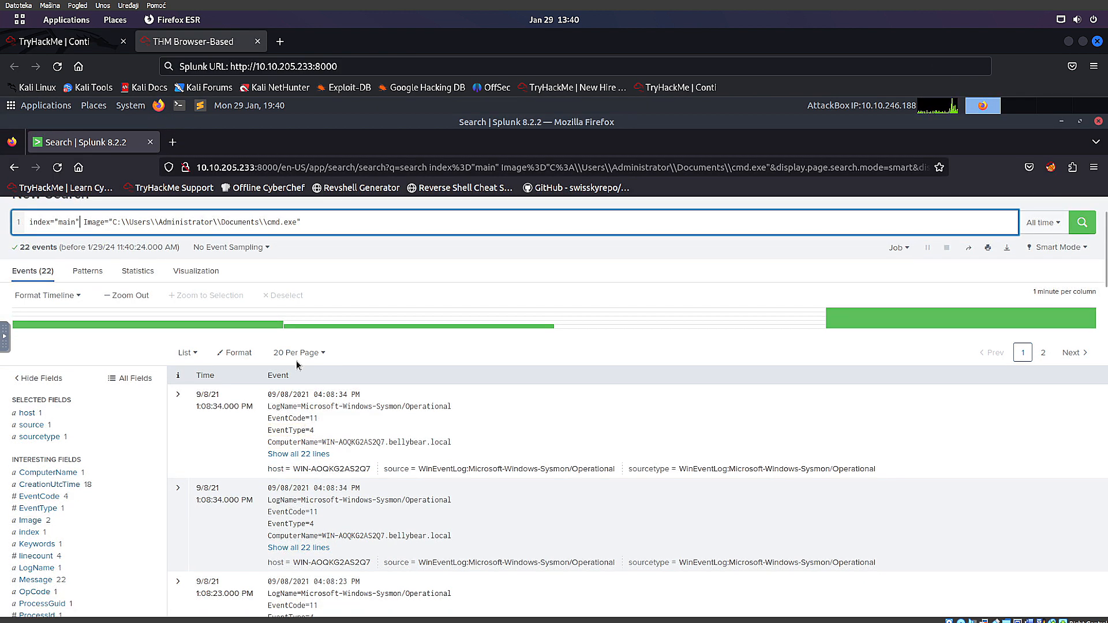
click(312, 454)
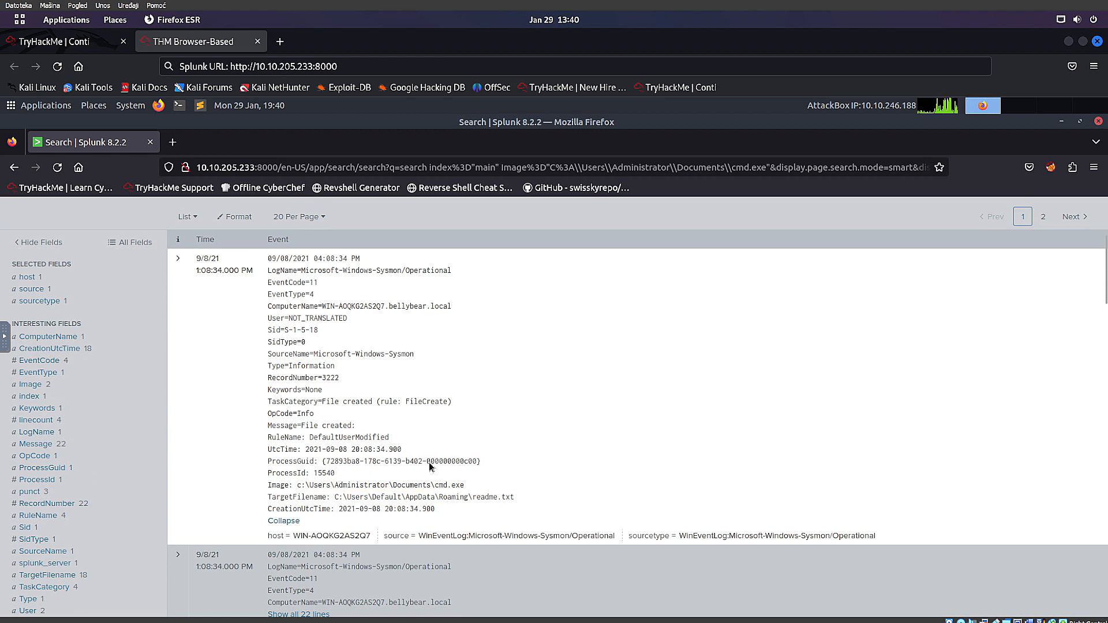
scroll(332, 506, down, 3)
scroll(333, 453, up, 8)
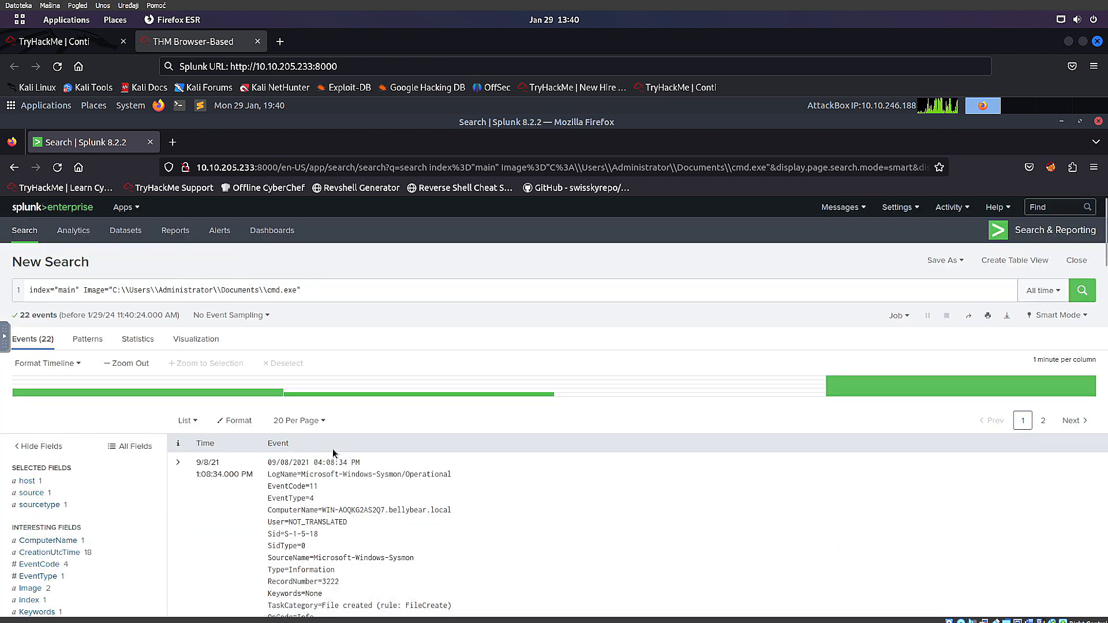
Narrow the cmd.exe Image search with the term md5 and select the MD5 hash in the event
click(332, 298)
text(md5)
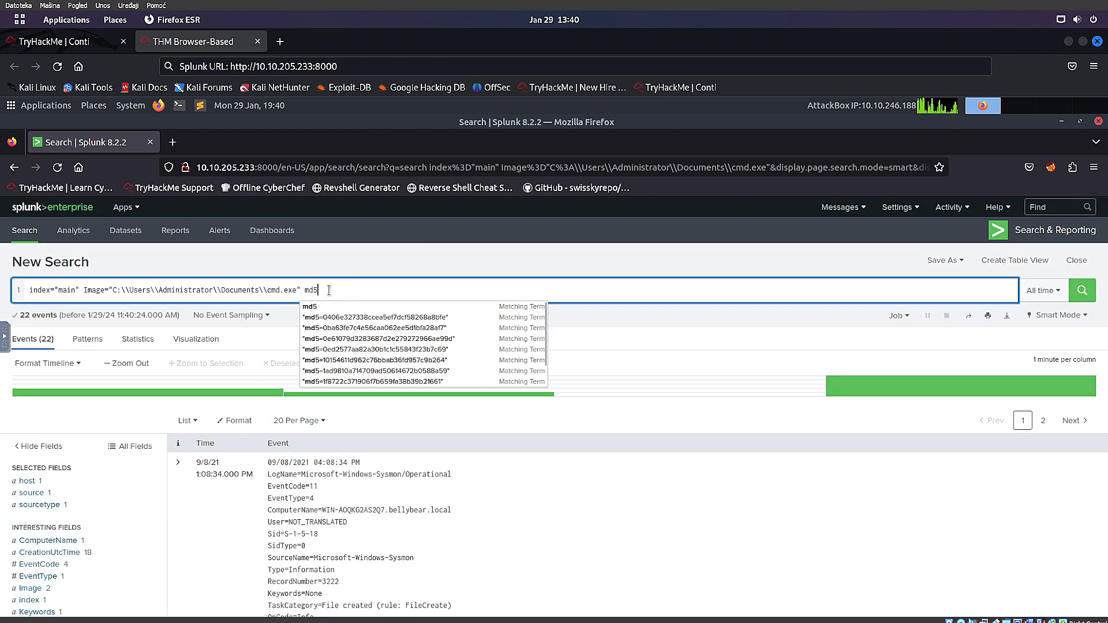
key(Return)
click(354, 510)
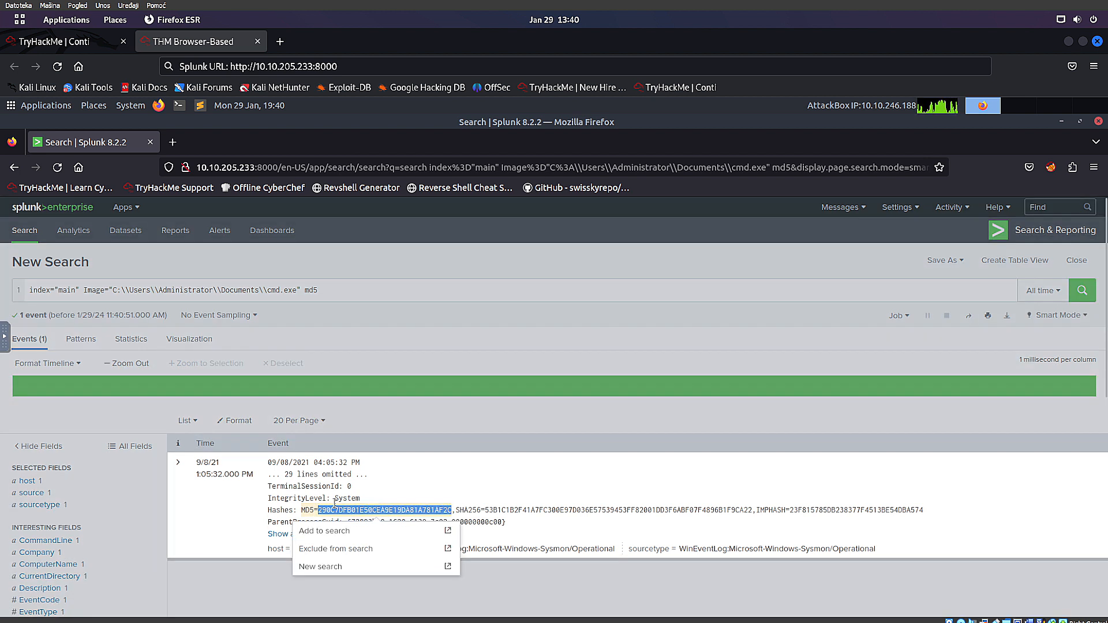
Compare the MD5 hash with the Conti room's answer and read the question about the file saved to multiple folders
click(44, 43)
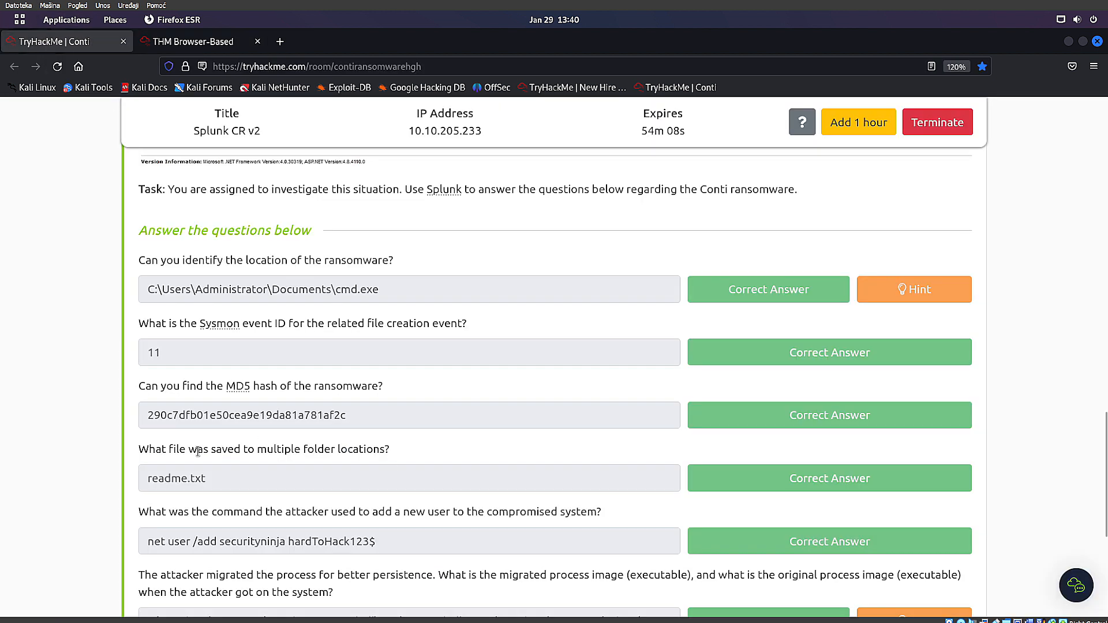
drag(148, 418, 396, 416)
click(348, 477)
drag(165, 453, 404, 452)
click(404, 452)
click(193, 41)
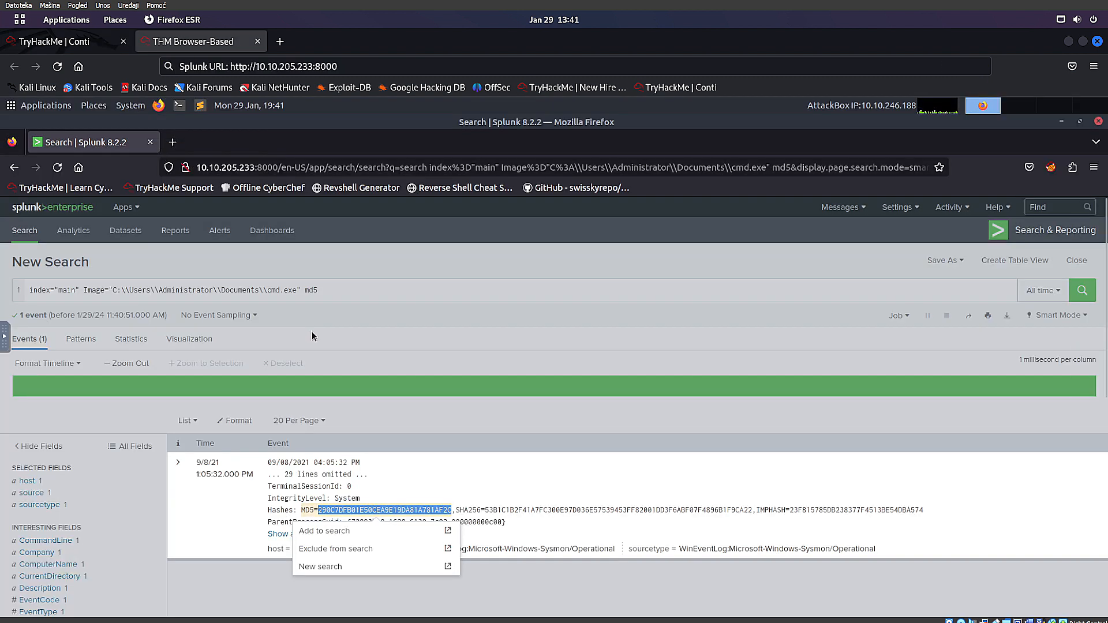
Remove the Image filter and md5 term from the search and rerun it on index="main" only
click(299, 306)
drag(84, 291, 398, 292)
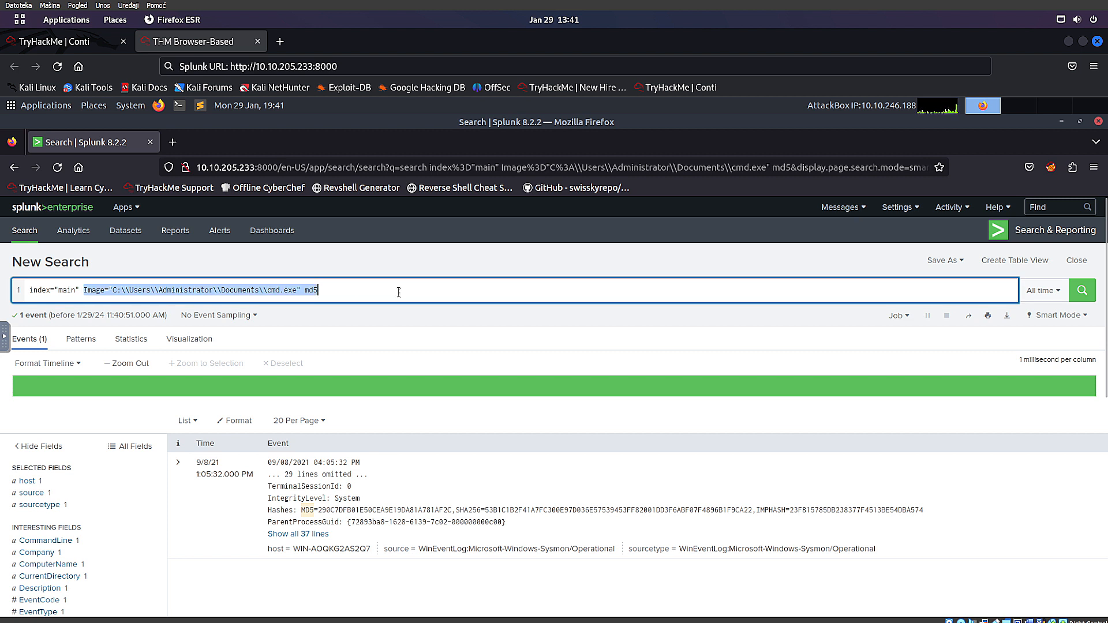
key(BackSpace)
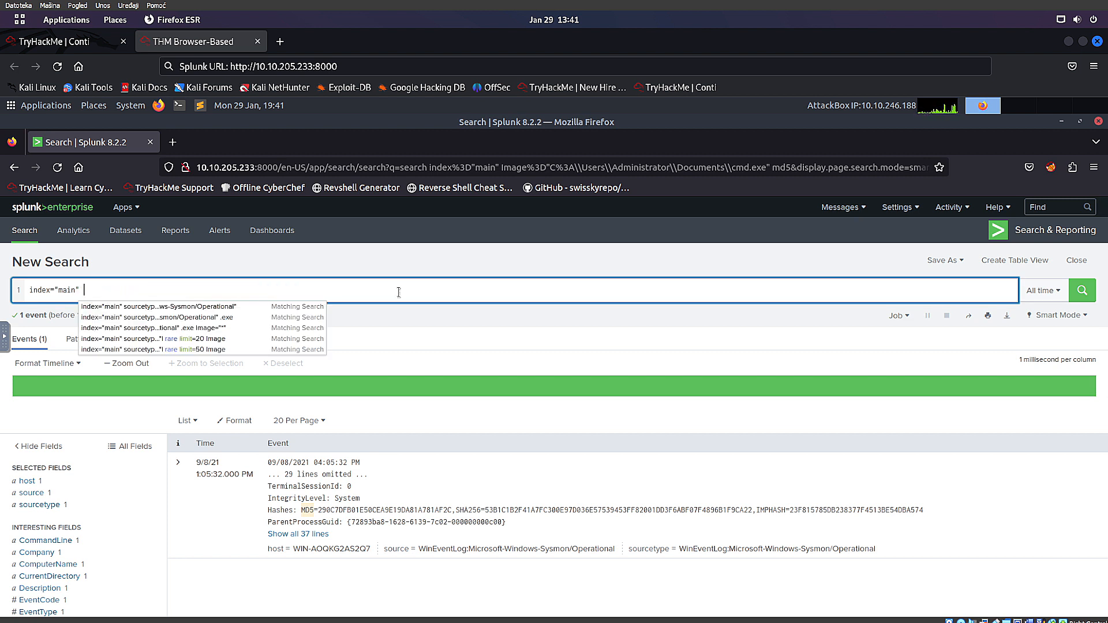
key(Return)
Check the file creation event ID in the Conti room and filter the Splunk search with EventCode=11
click(98, 42)
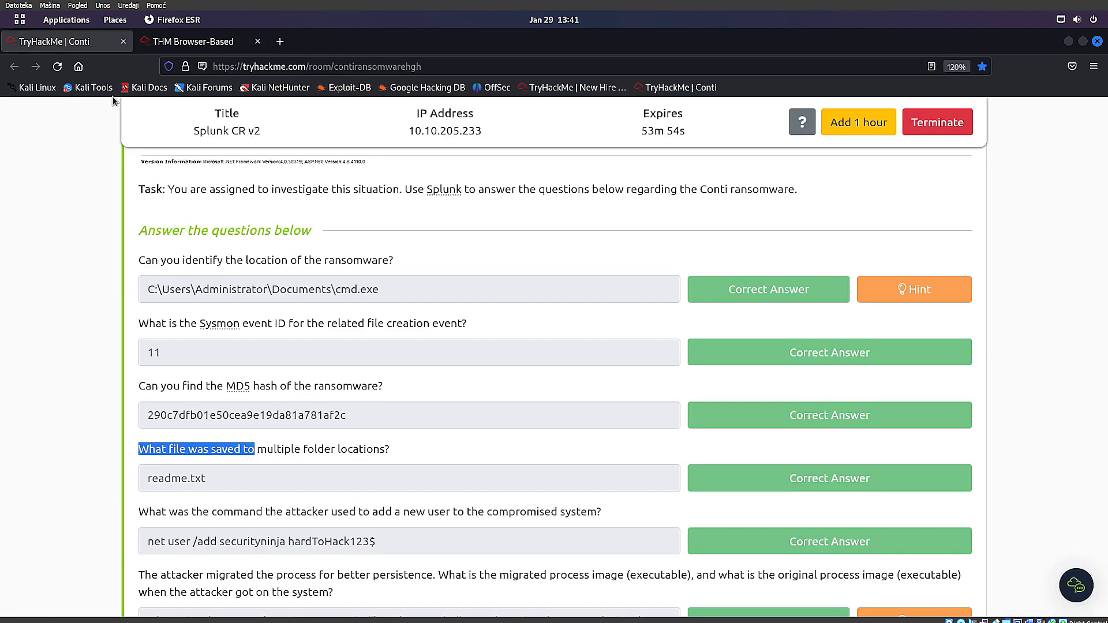
double_click(153, 352)
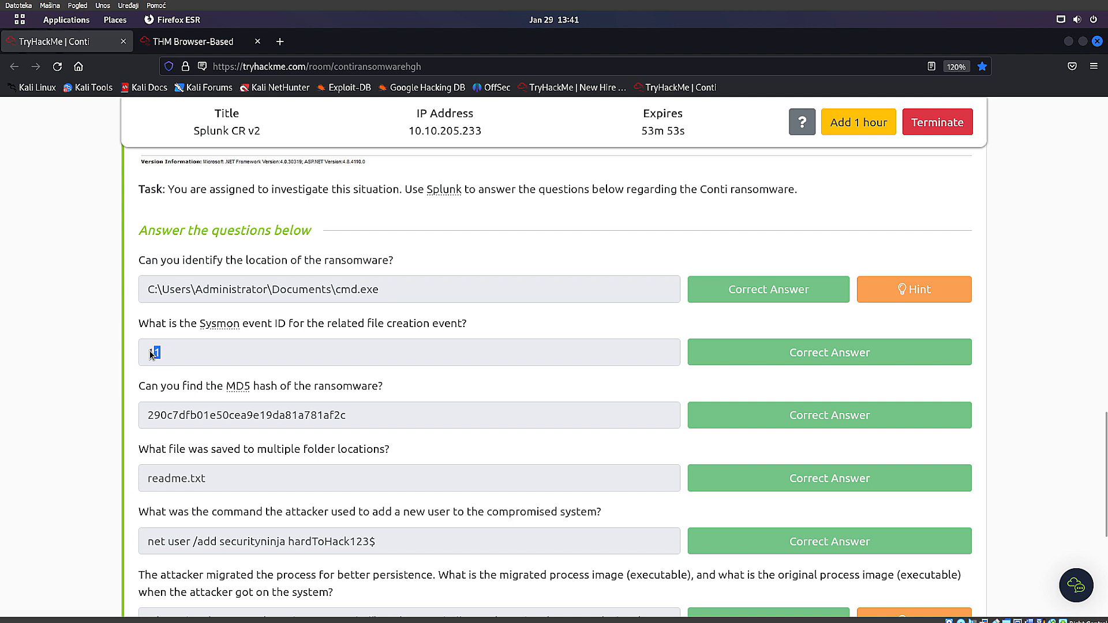
click(185, 42)
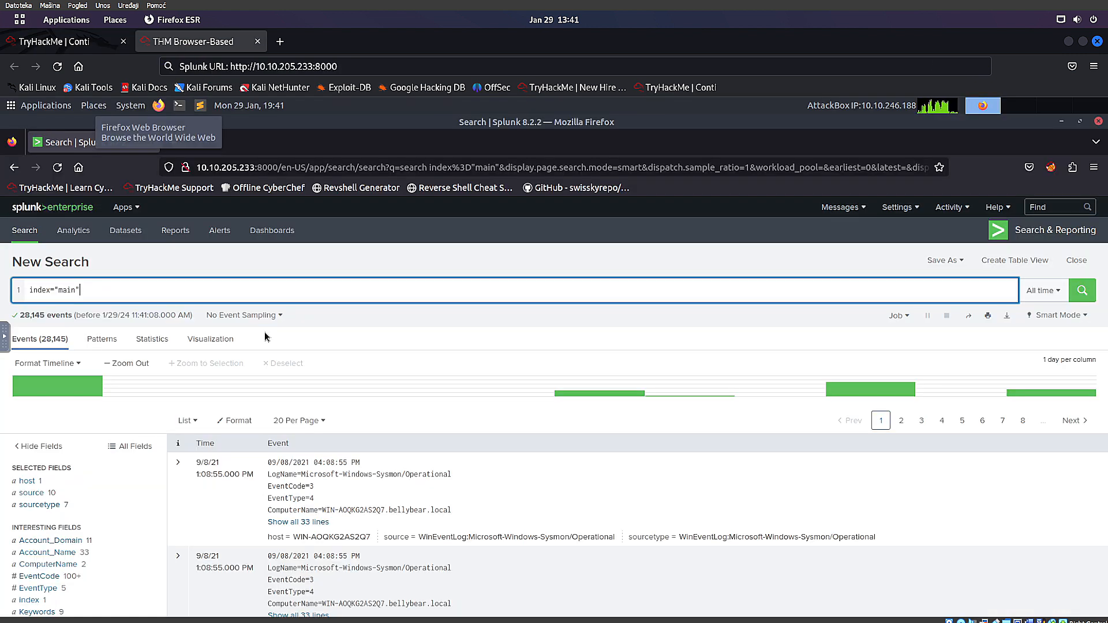
click(298, 487)
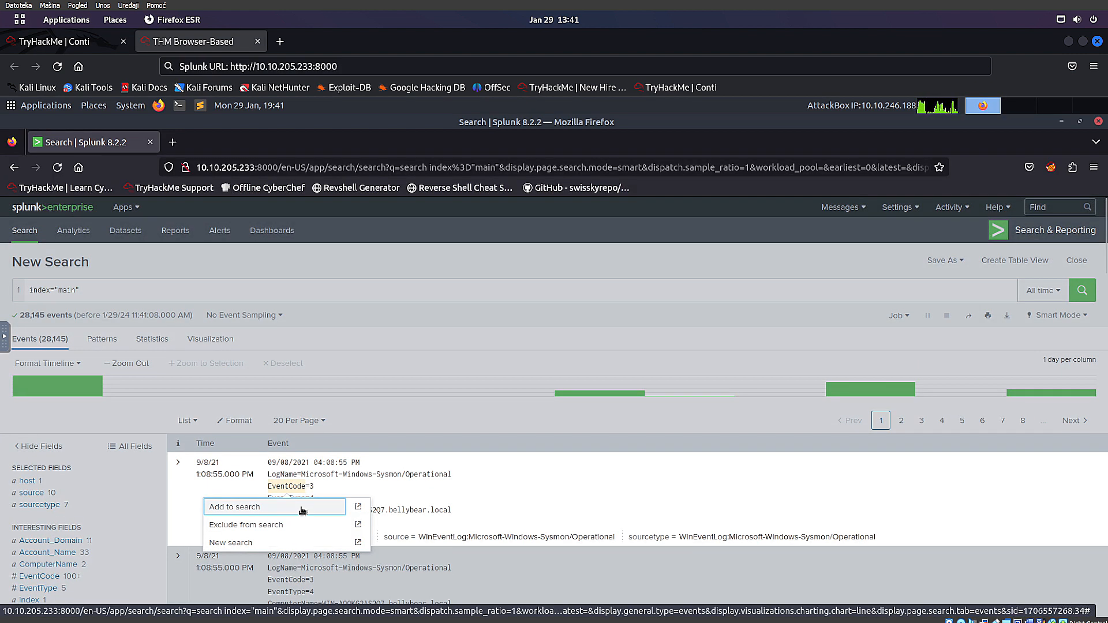
click(310, 508)
click(189, 297)
text(=)
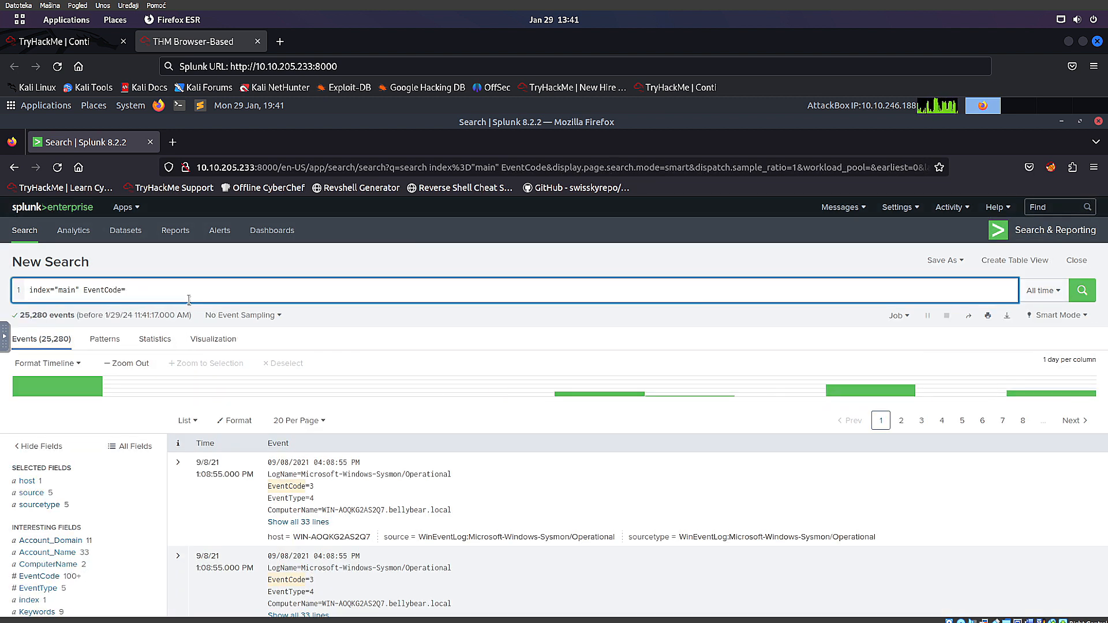
text(11)
key(Return)
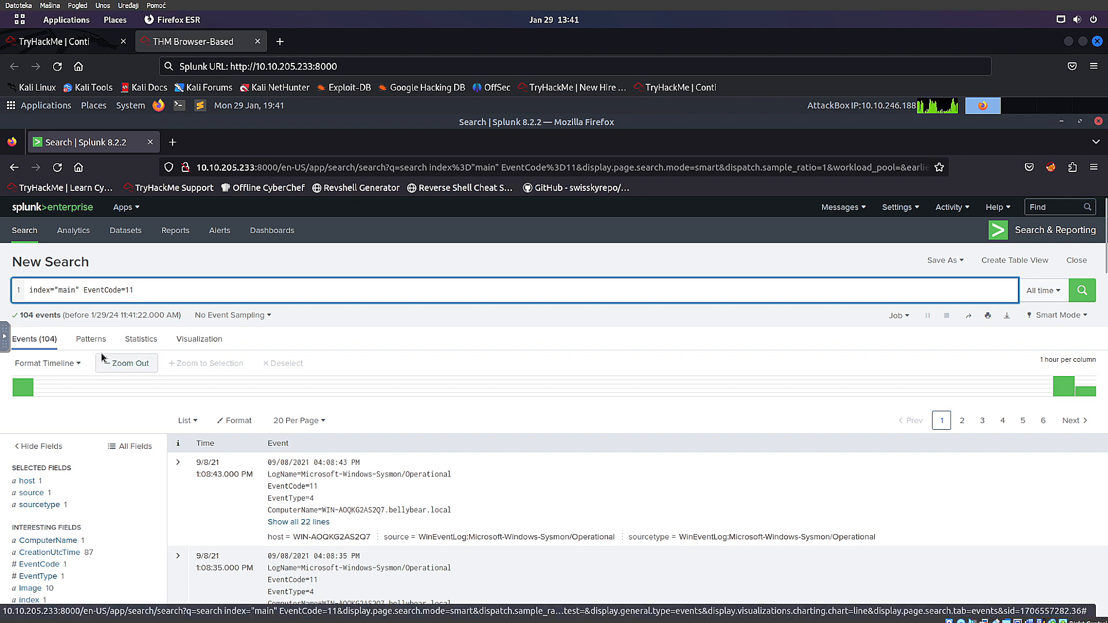
Filter the file creation events by the Image value c:\Users\Administrator\Documents\cmd.exe
scroll(259, 386, down, 2)
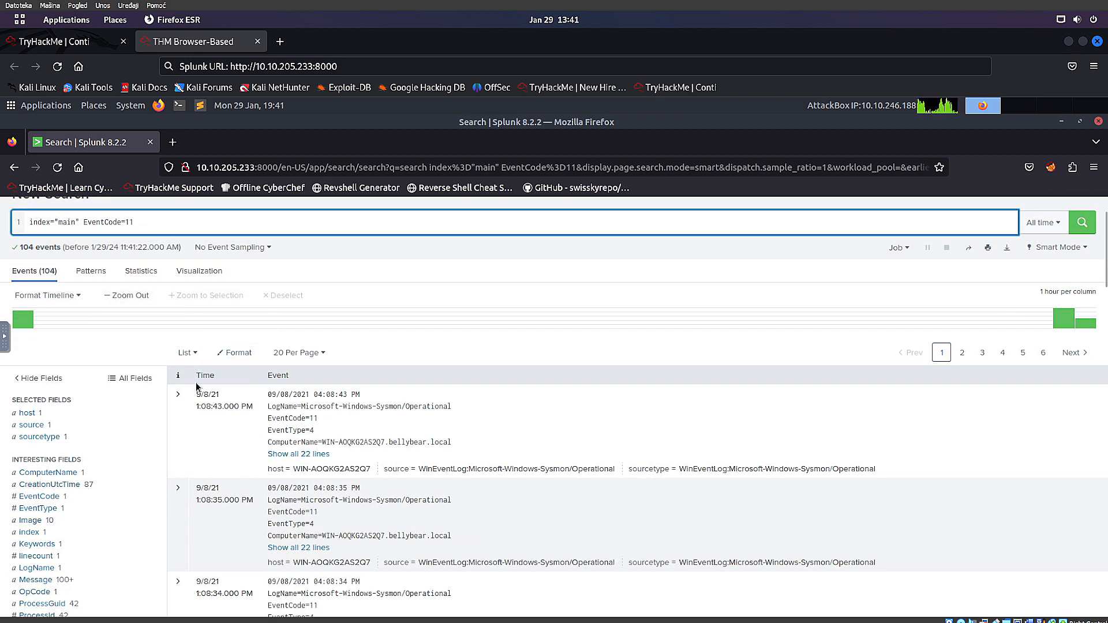
scroll(199, 388, down, 4)
click(30, 385)
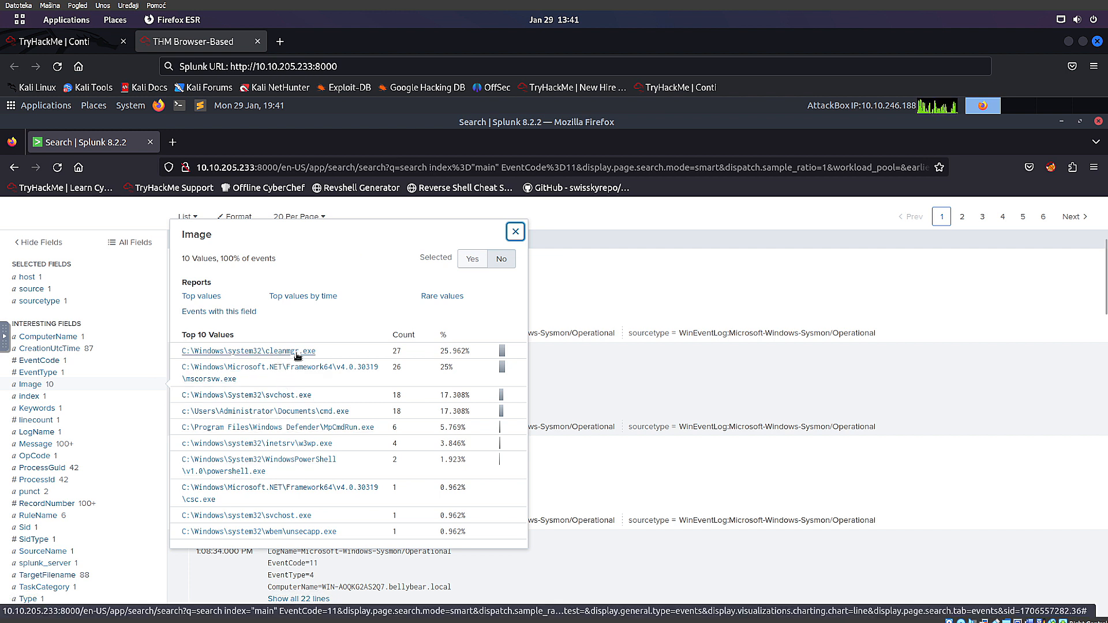
click(296, 412)
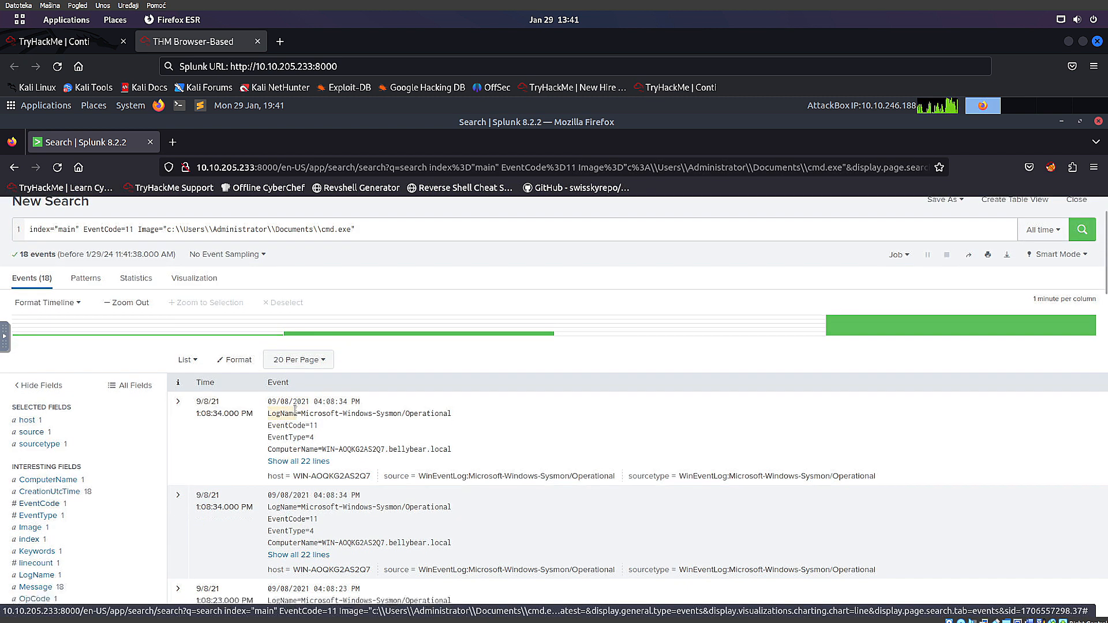
List the TargetFilename values and compare them with the readme.txt answer in the Conti room
scroll(296, 412, down, 2)
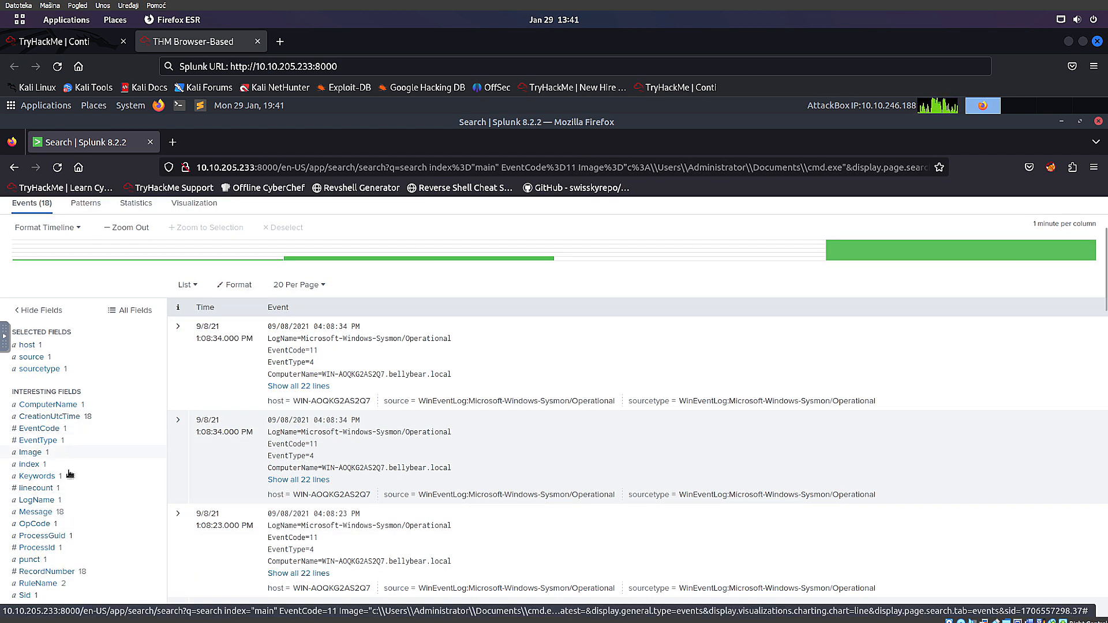
scroll(75, 476, down, 4)
click(60, 504)
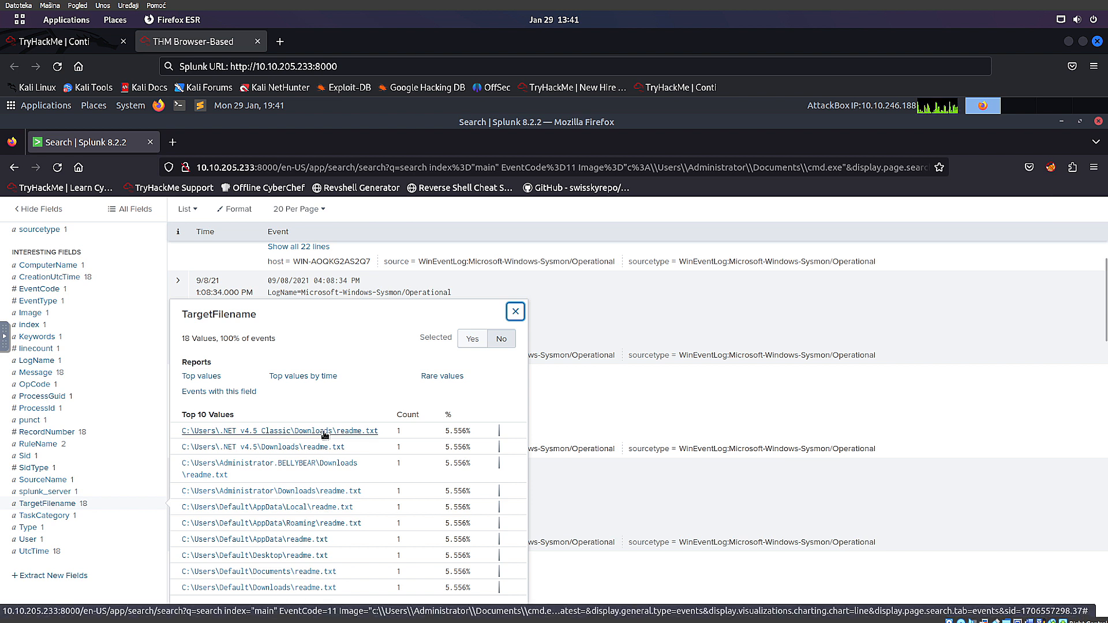
key(ctrl+Tab)
click(360, 387)
drag(226, 479, 145, 479)
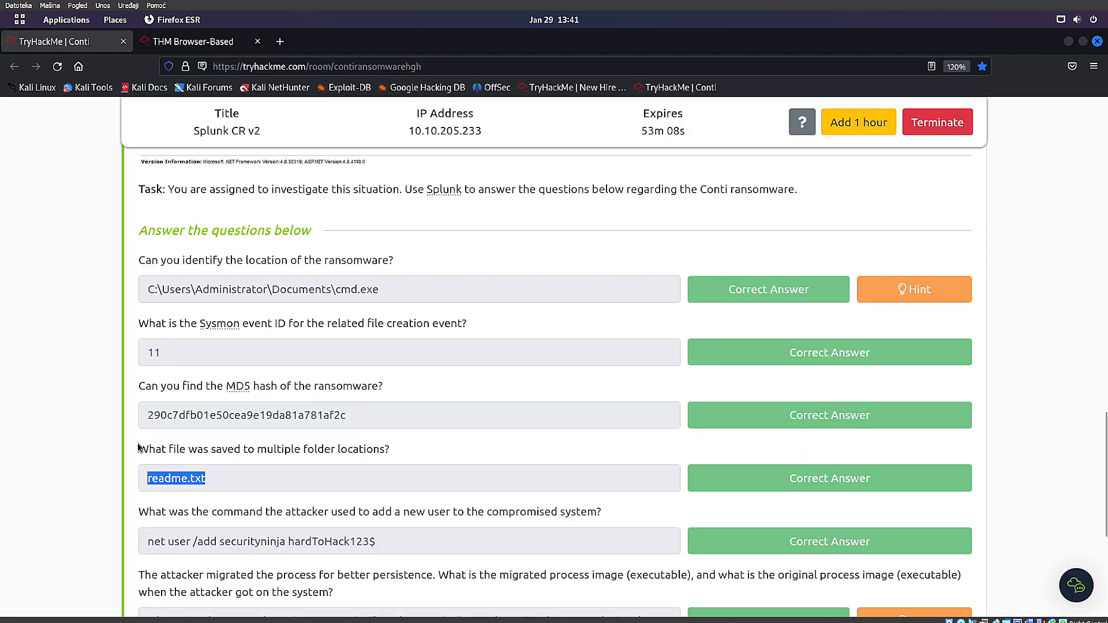
Read the Conti room's question and recorded answer on the command used to add a new user
scroll(210, 399, down, 3)
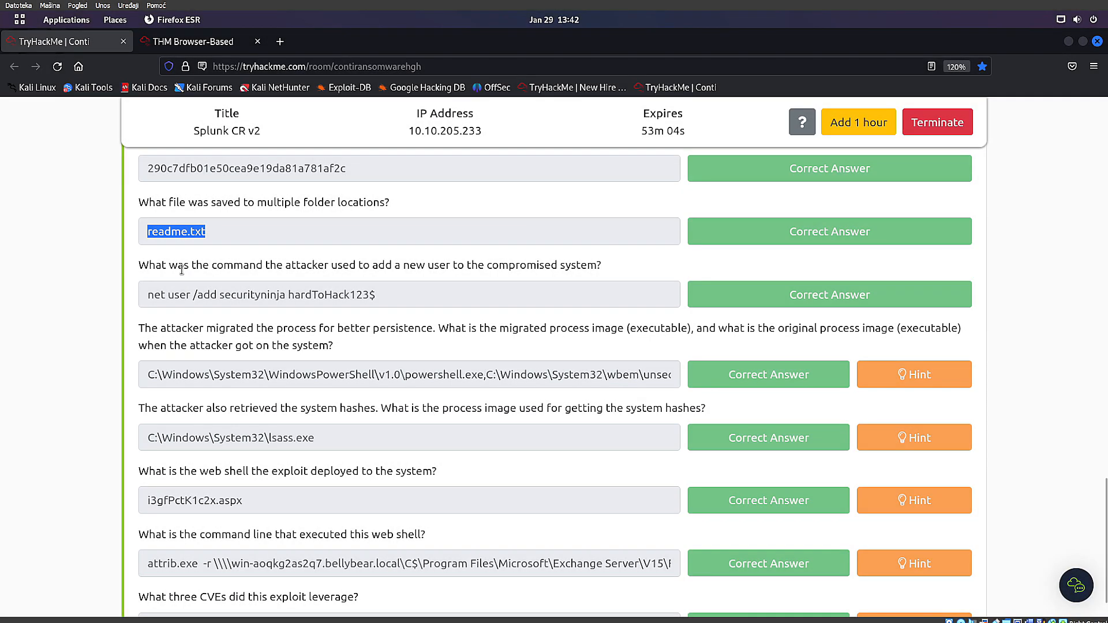
drag(178, 265, 614, 269)
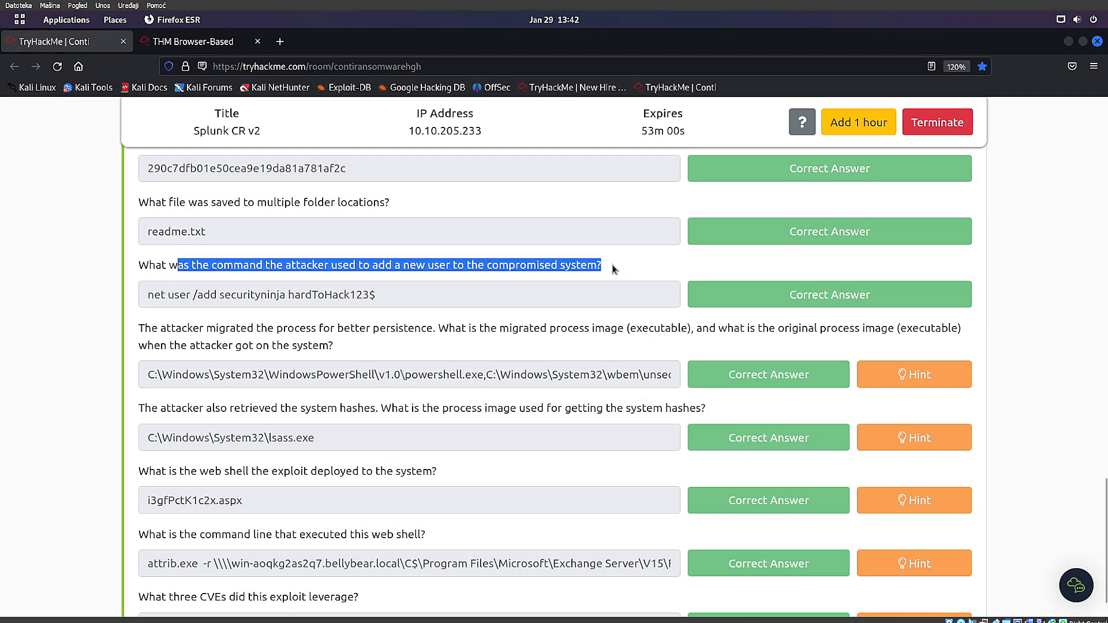
click(385, 265)
drag(373, 265, 487, 266)
click(485, 266)
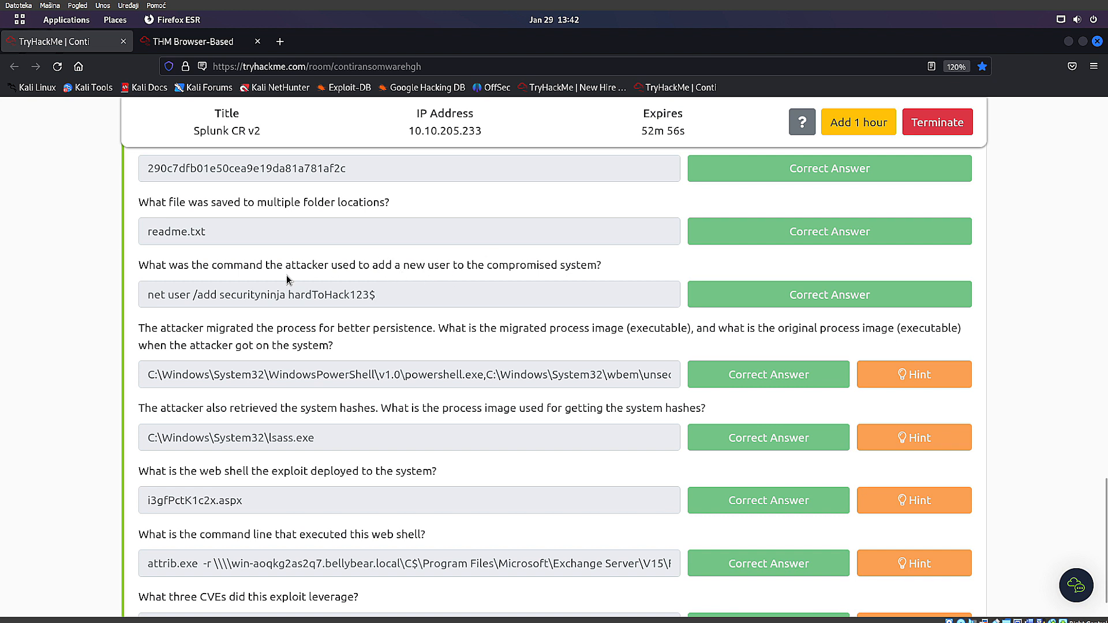
drag(224, 298, 126, 296)
click(192, 299)
In Splunk, replace the TargetFilename filter with net user, remove EventCode=11 and rerun the search
click(196, 43)
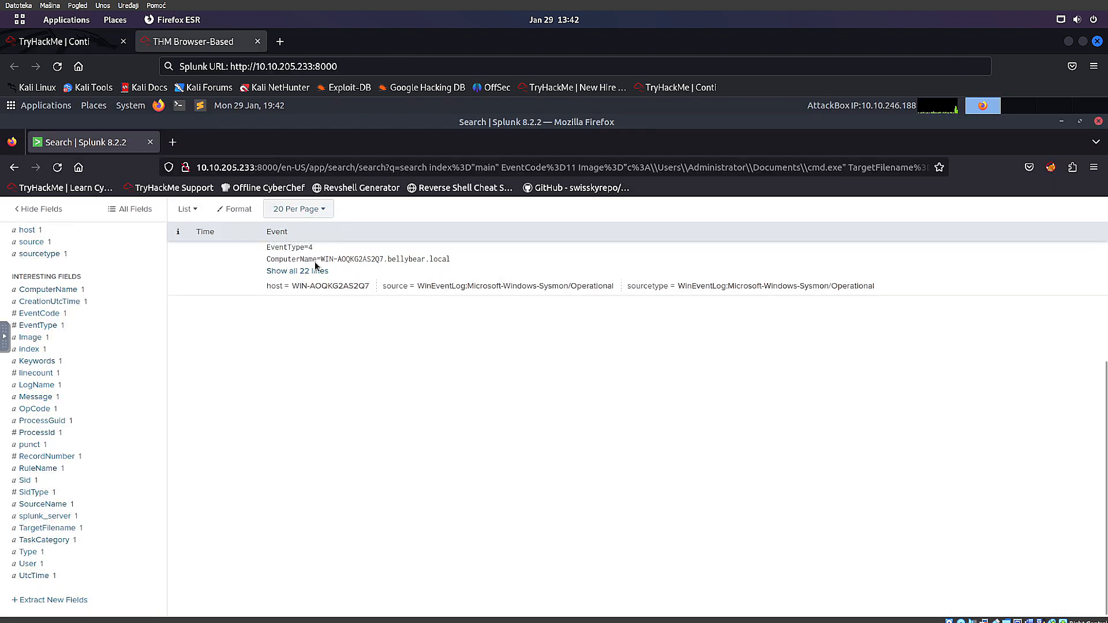
drag(645, 290, 357, 292)
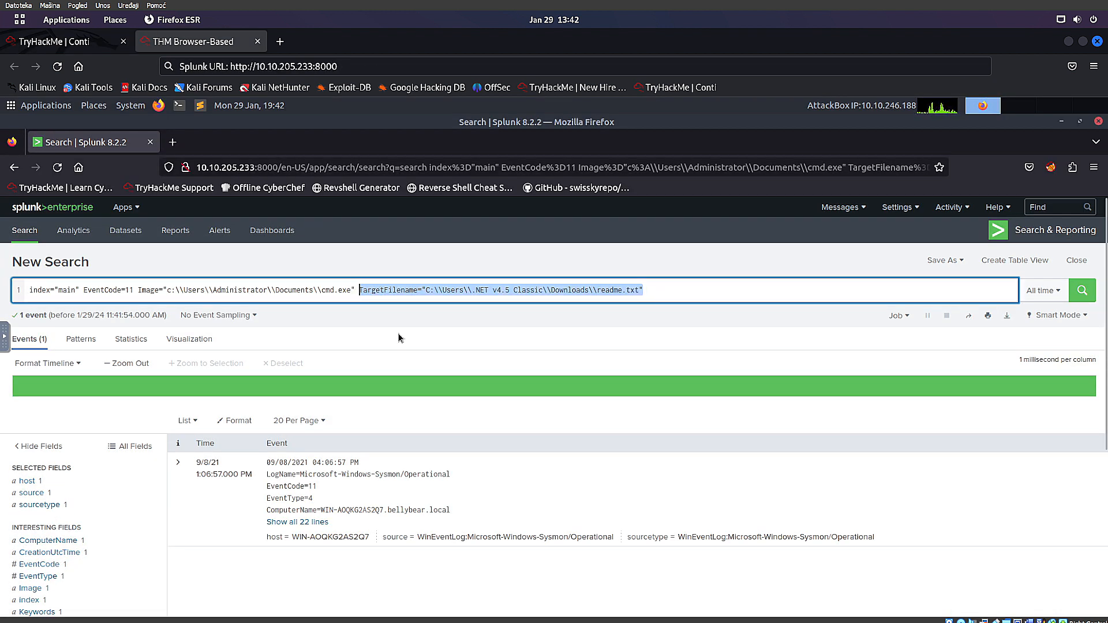
text(net user)
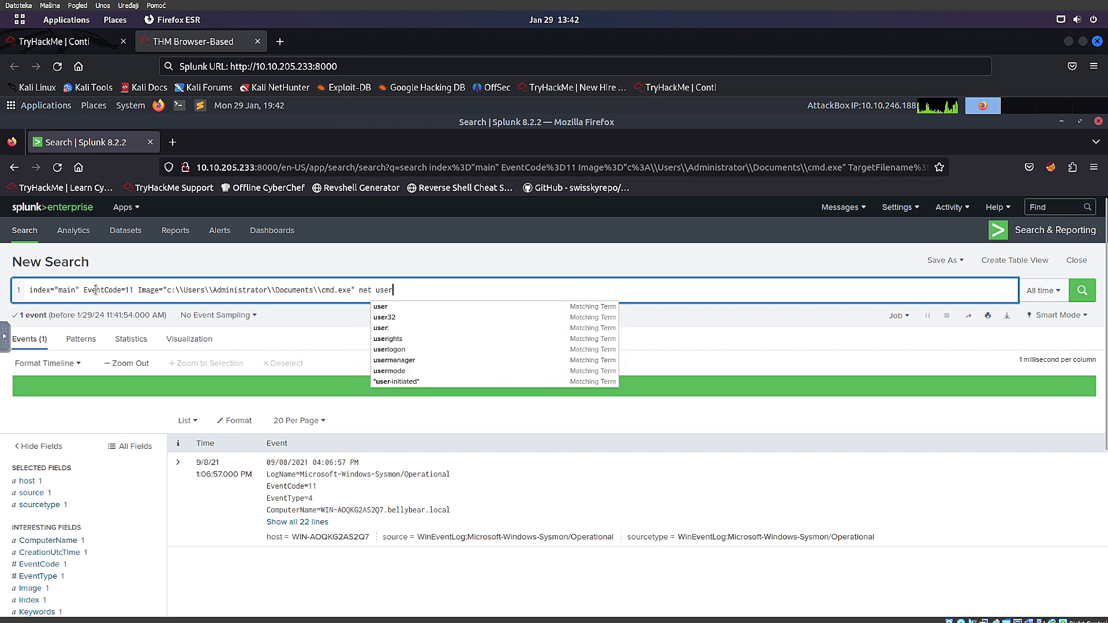
drag(134, 291, 80, 292)
key(BackSpace)
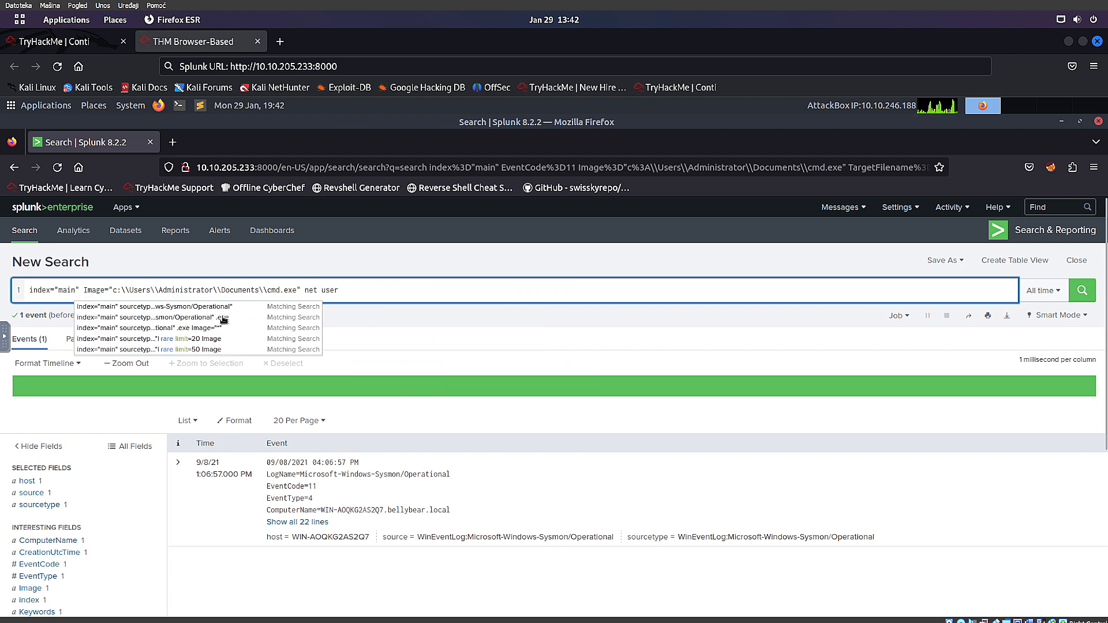
key(Return)
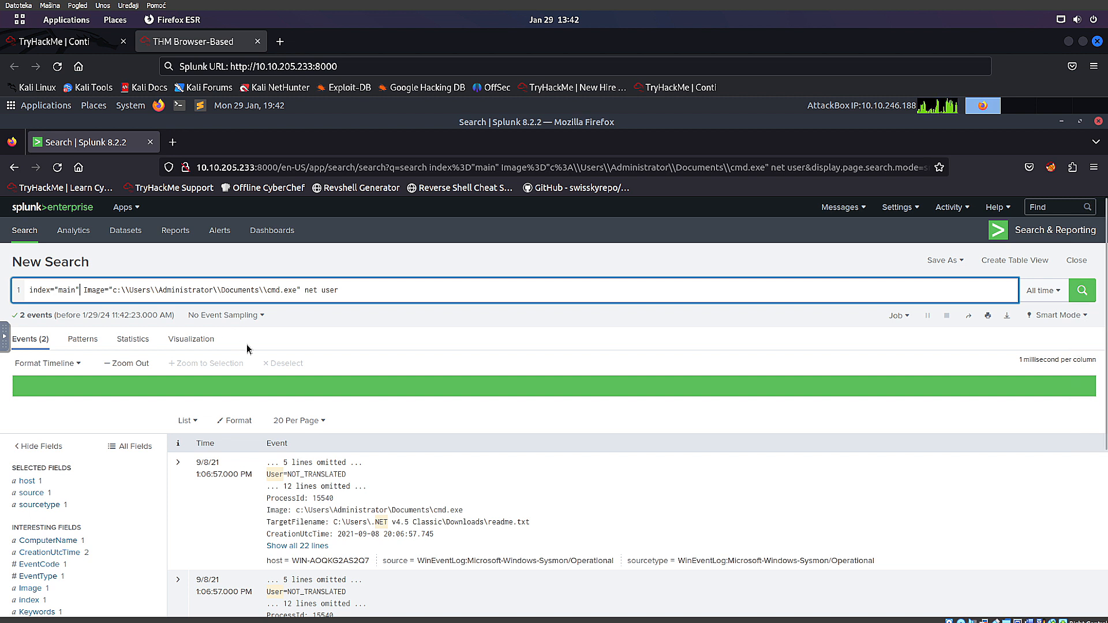
Expand the first event matching net user and review its lines
scroll(259, 355, down, 2)
scroll(270, 369, down, 2)
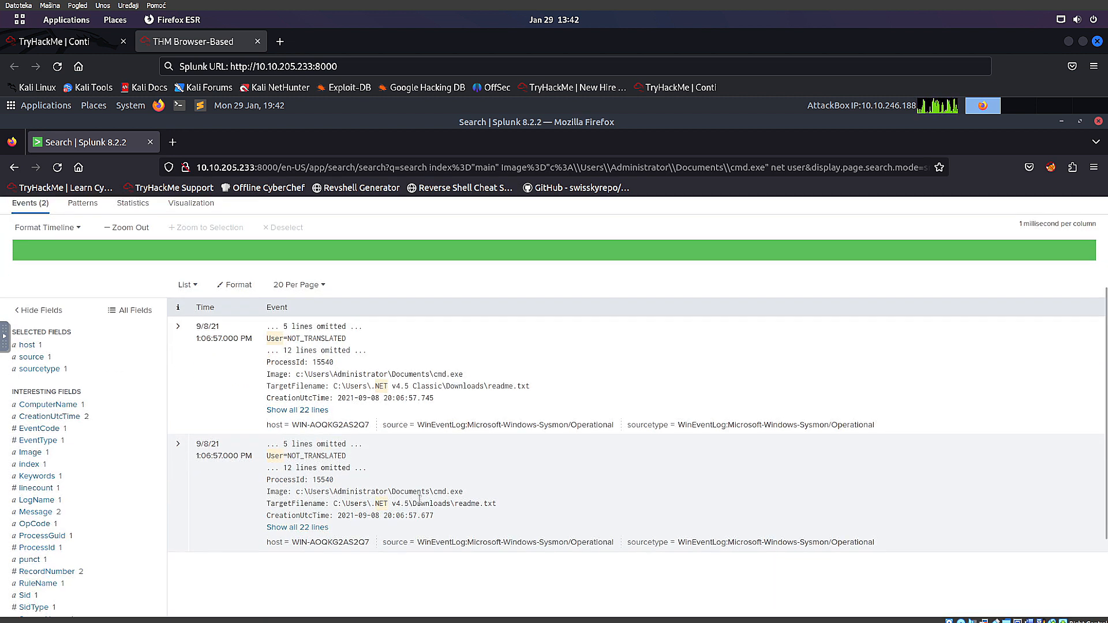
click(307, 411)
scroll(346, 427, down, 2)
scroll(392, 445, up, 6)
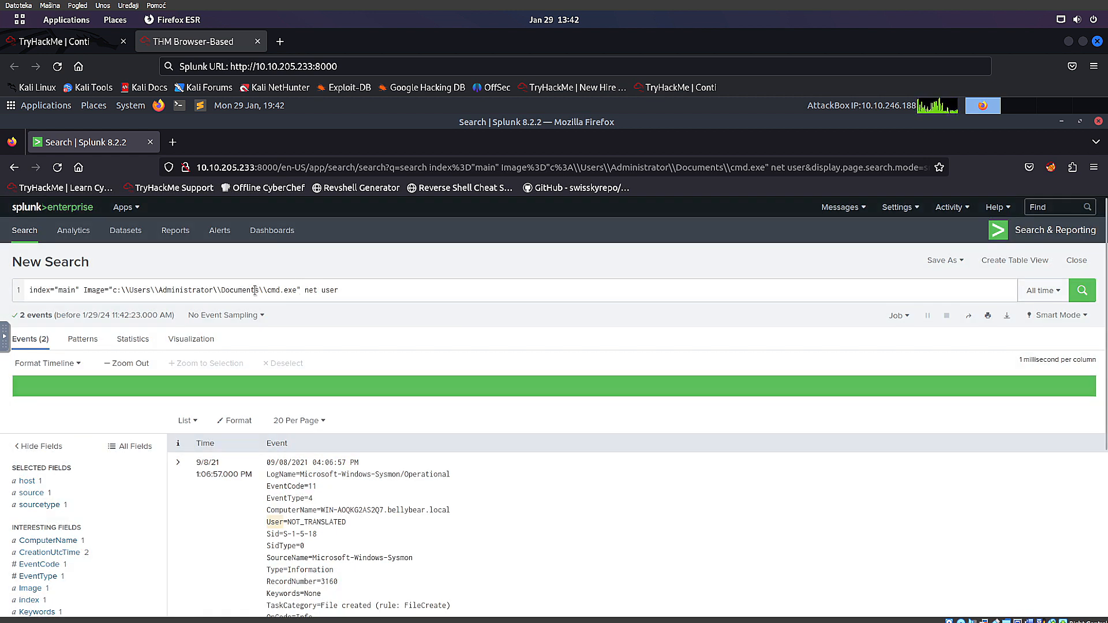
Remove the Image filter, search for index="main" net user /add and review the matching command lines
drag(301, 290, 83, 290)
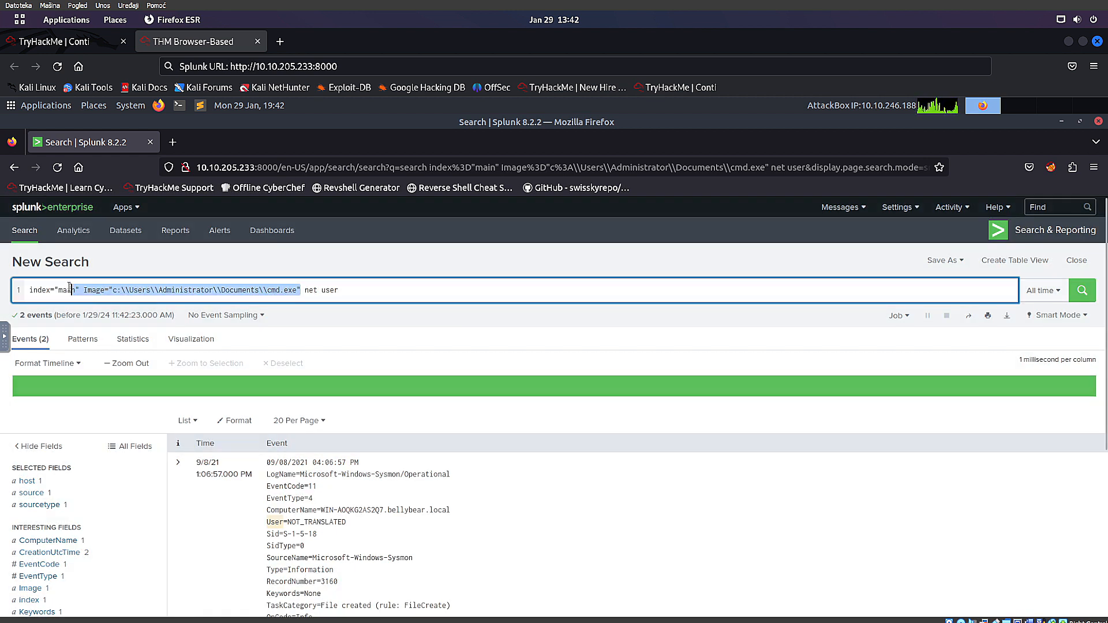
key(BackSpace)
key(Escape)
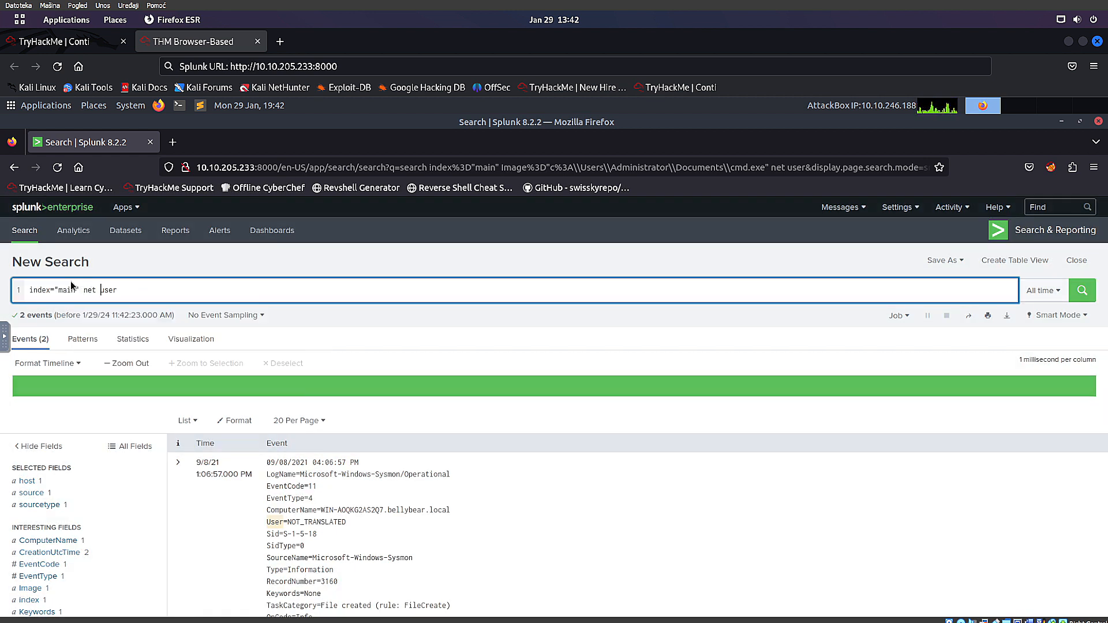
key(Return)
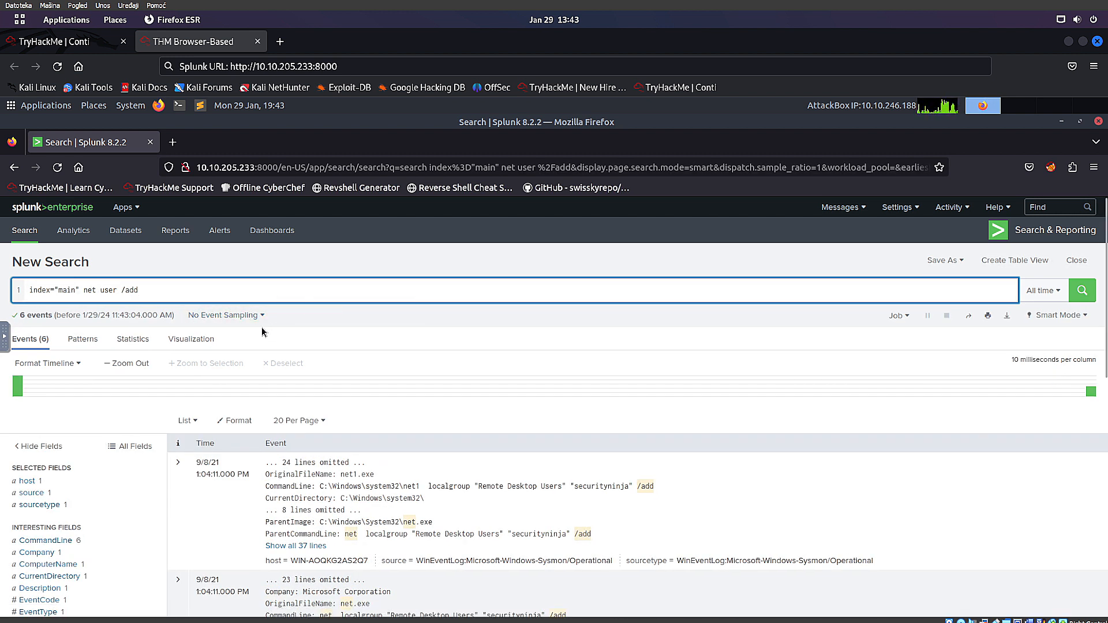
scroll(262, 331, down, 2)
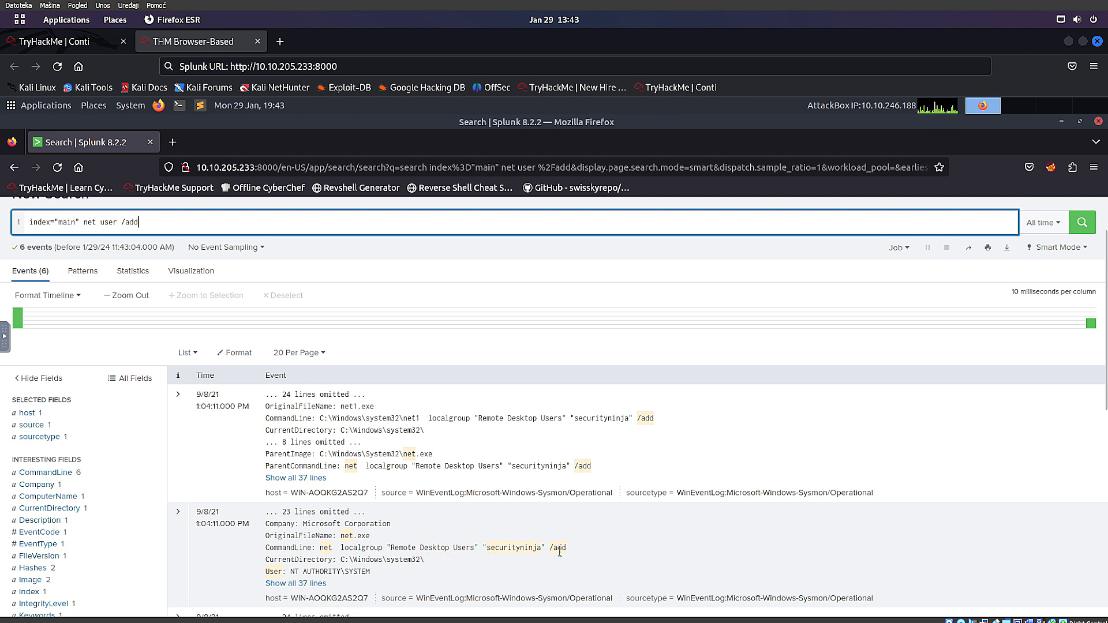
Review the remaining net user /add events and compare the command line with the Conti room's recorded answer
scroll(556, 537, down, 6)
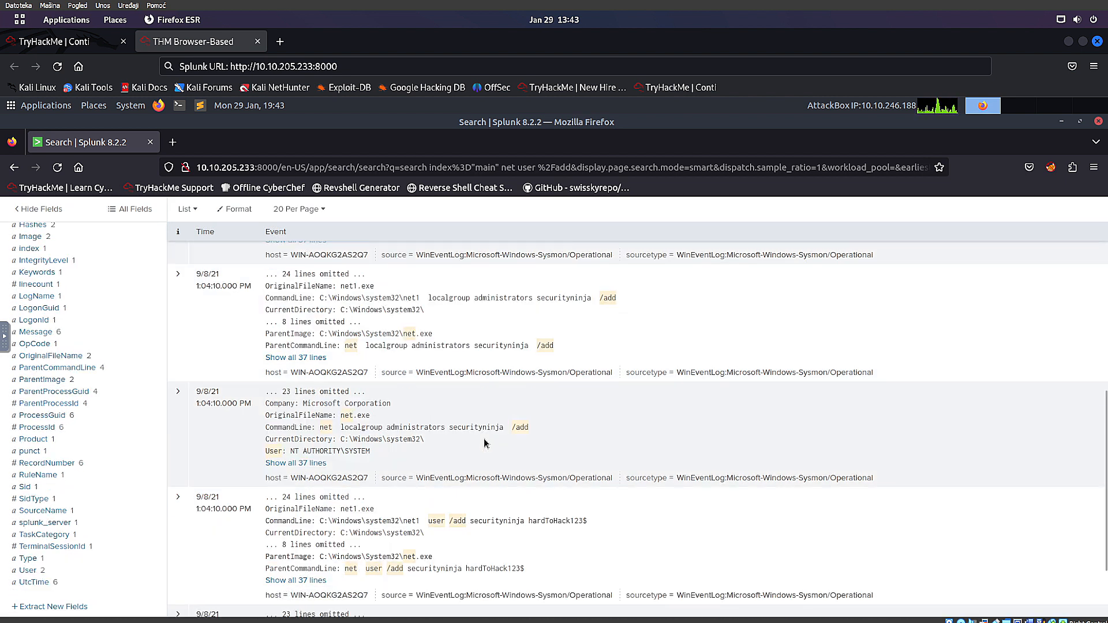
scroll(485, 445, down, 1)
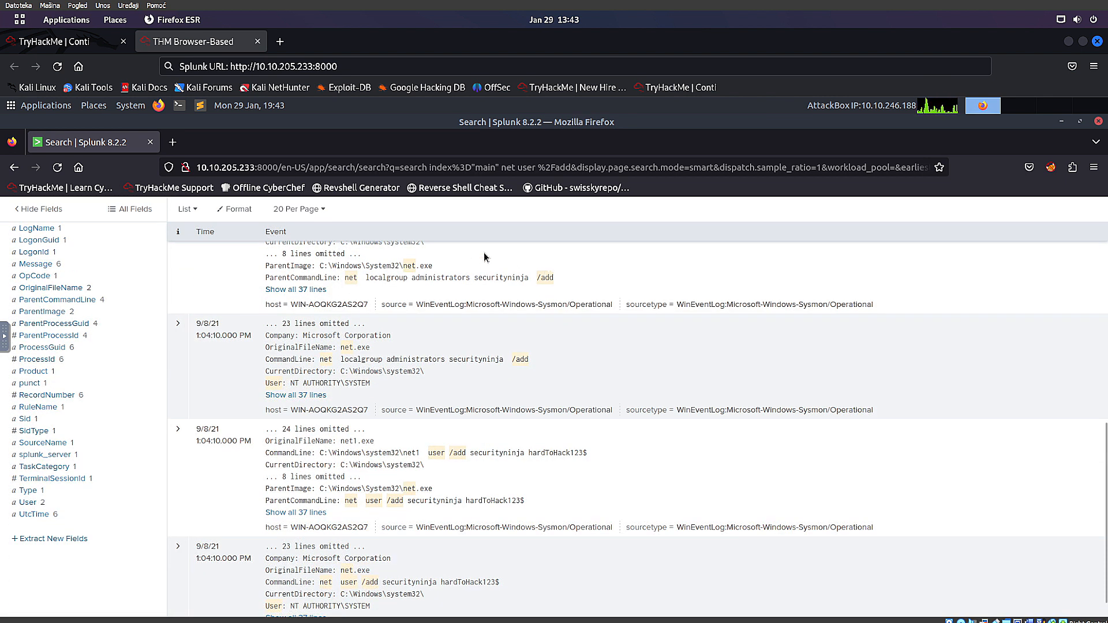
drag(543, 506, 432, 501)
click(63, 42)
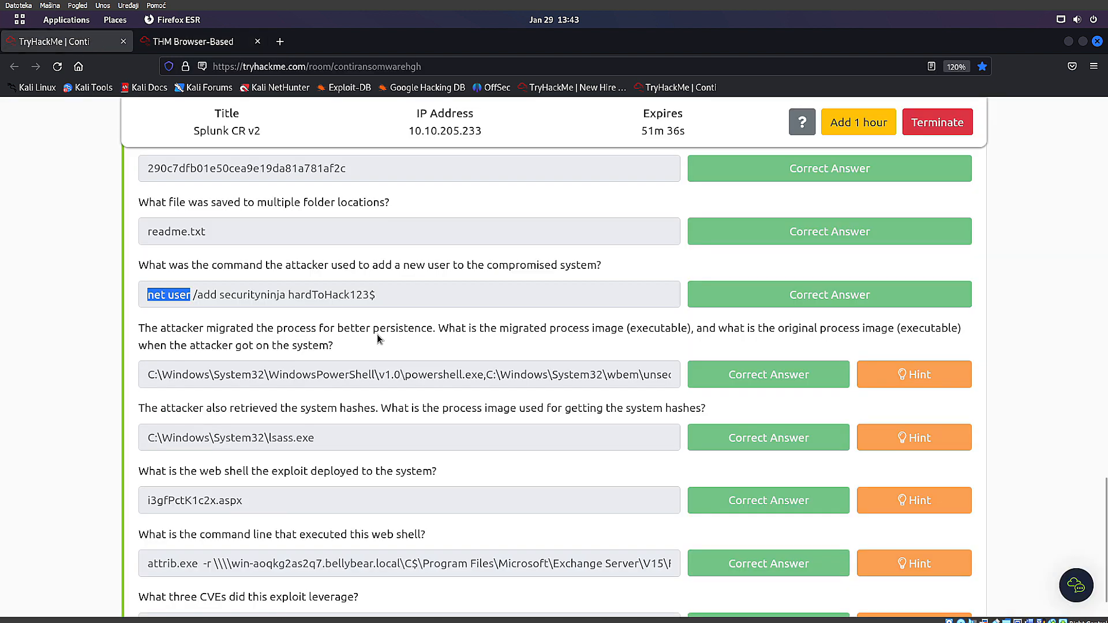
click(412, 300)
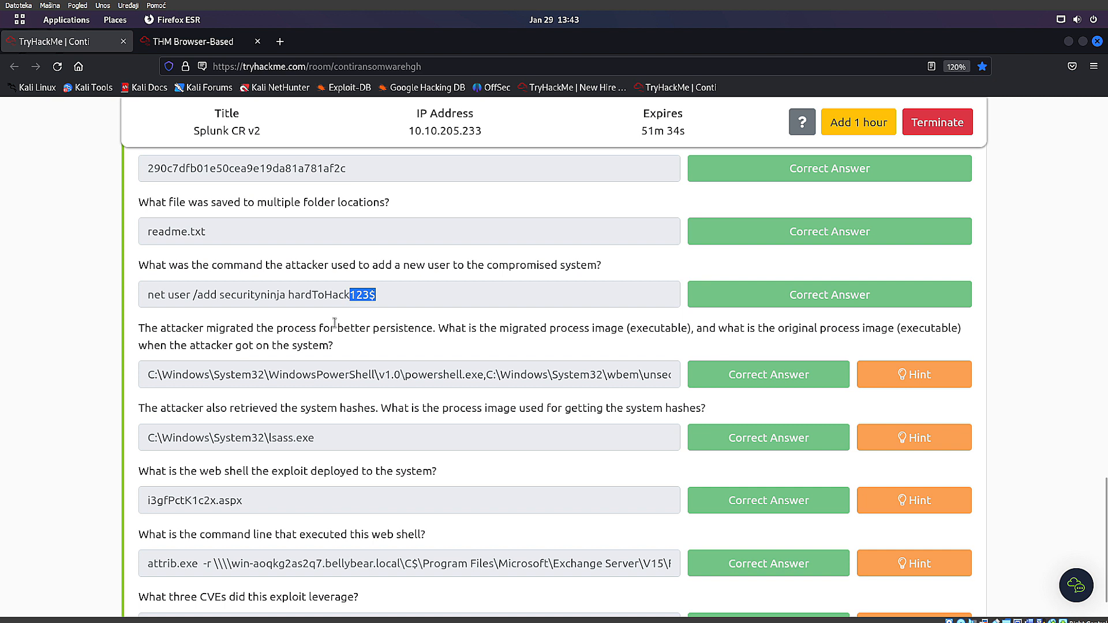
Read the Conti room's question on the migrated and original process images, and its recorded answer
click(262, 344)
drag(447, 328, 916, 334)
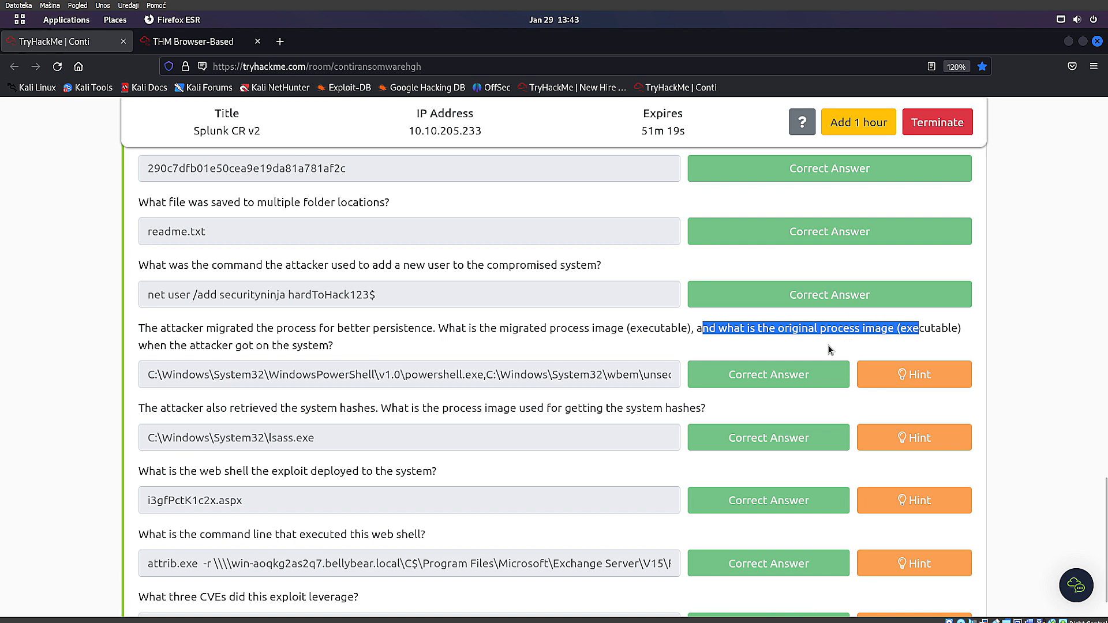
double_click(932, 328)
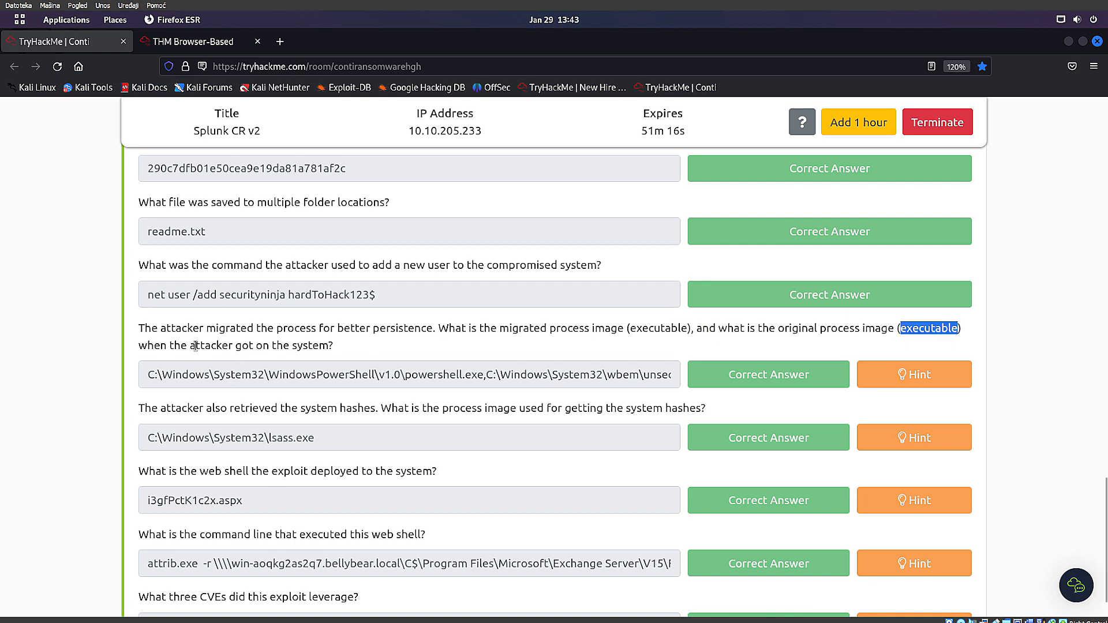
drag(153, 346, 334, 355)
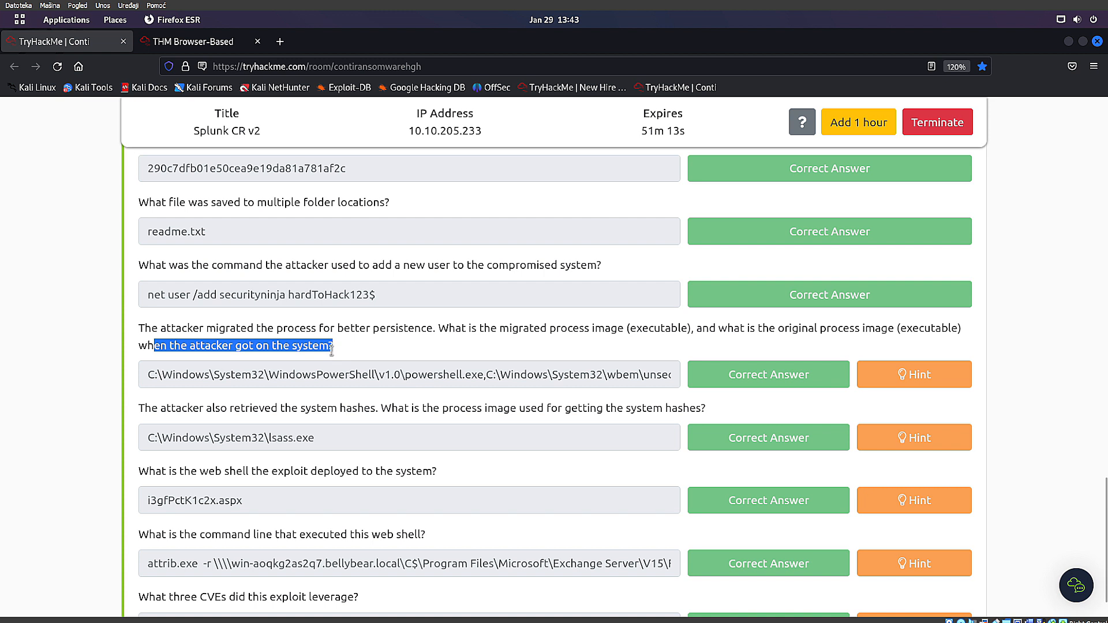
click(375, 377)
drag(482, 375, 427, 373)
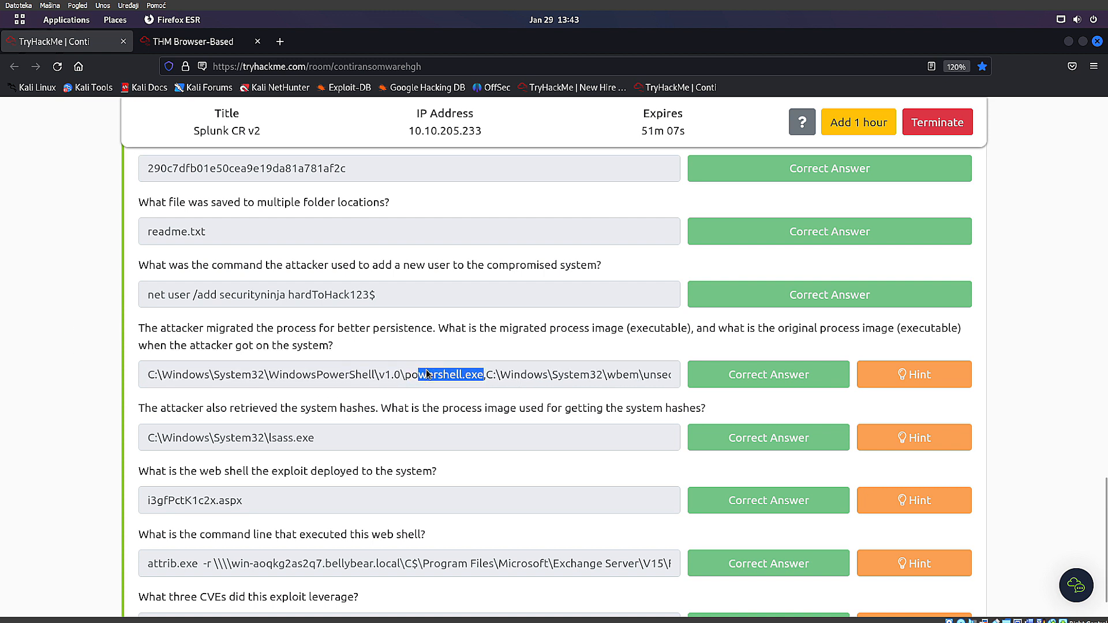
click(595, 321)
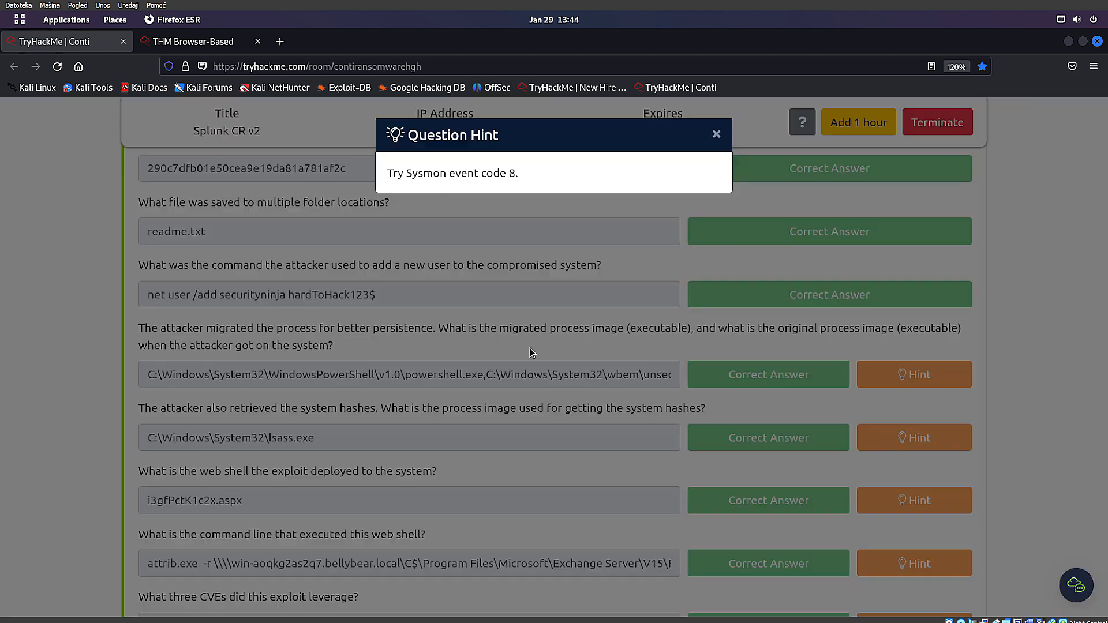
Open the hint for the process migration question and read it against the question text
click(910, 380)
drag(630, 329, 496, 345)
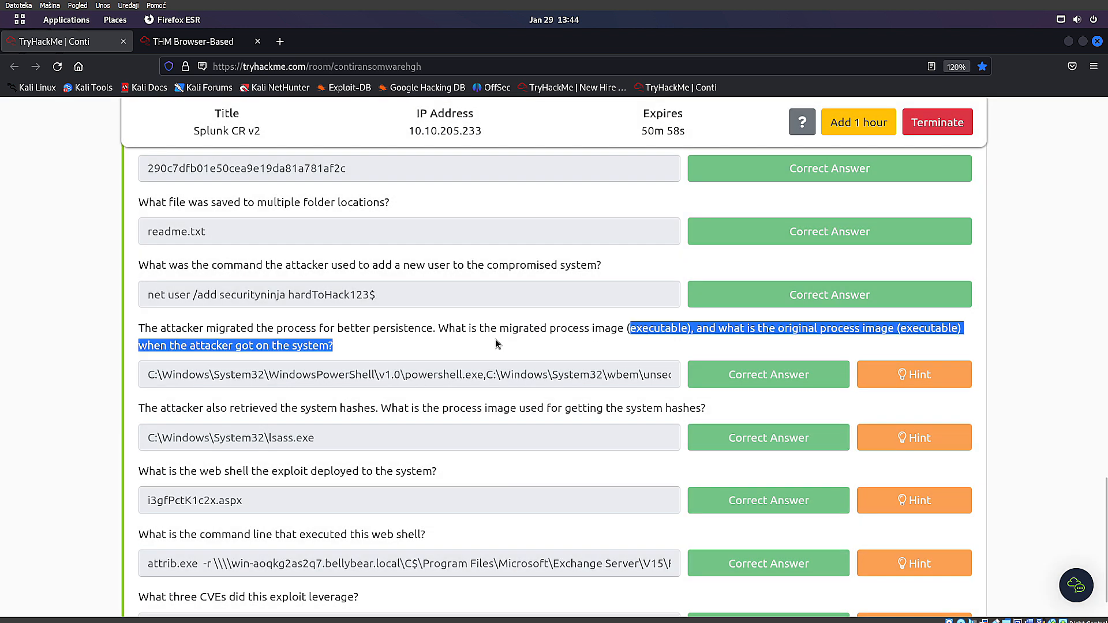
click(923, 382)
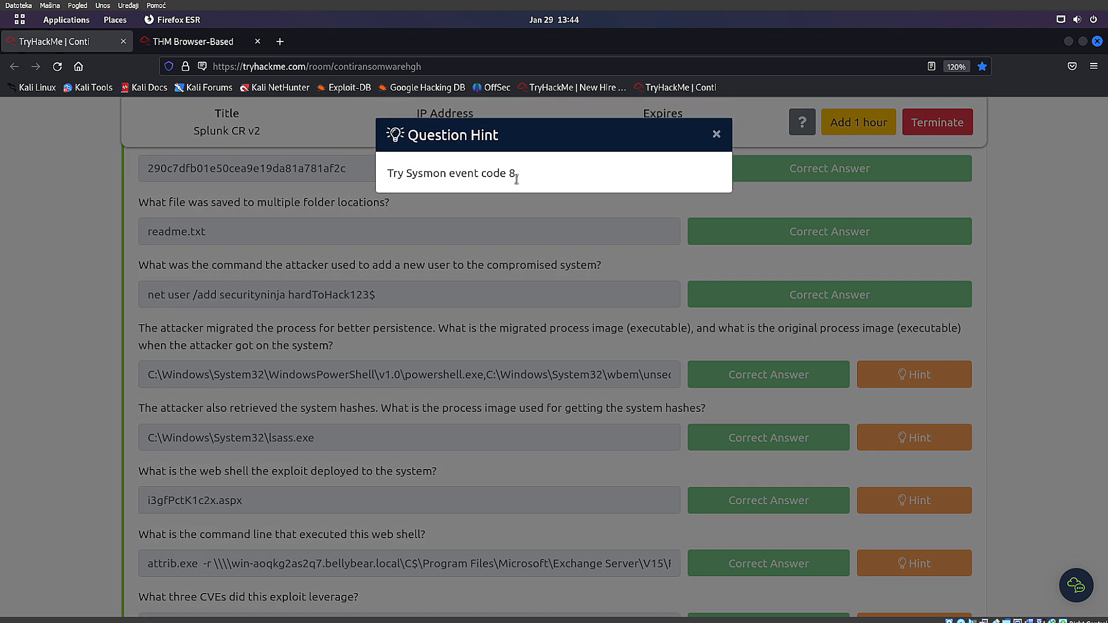
Search Google for sysmon event code 8 and read the CreateRemoteThread description
click(389, 358)
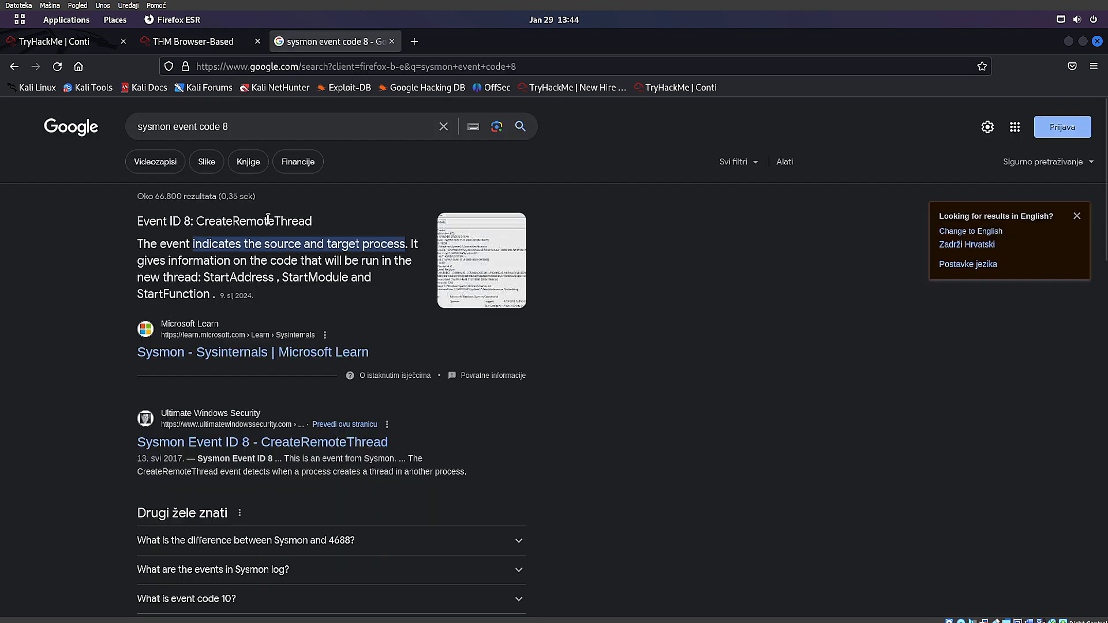
drag(195, 221, 318, 229)
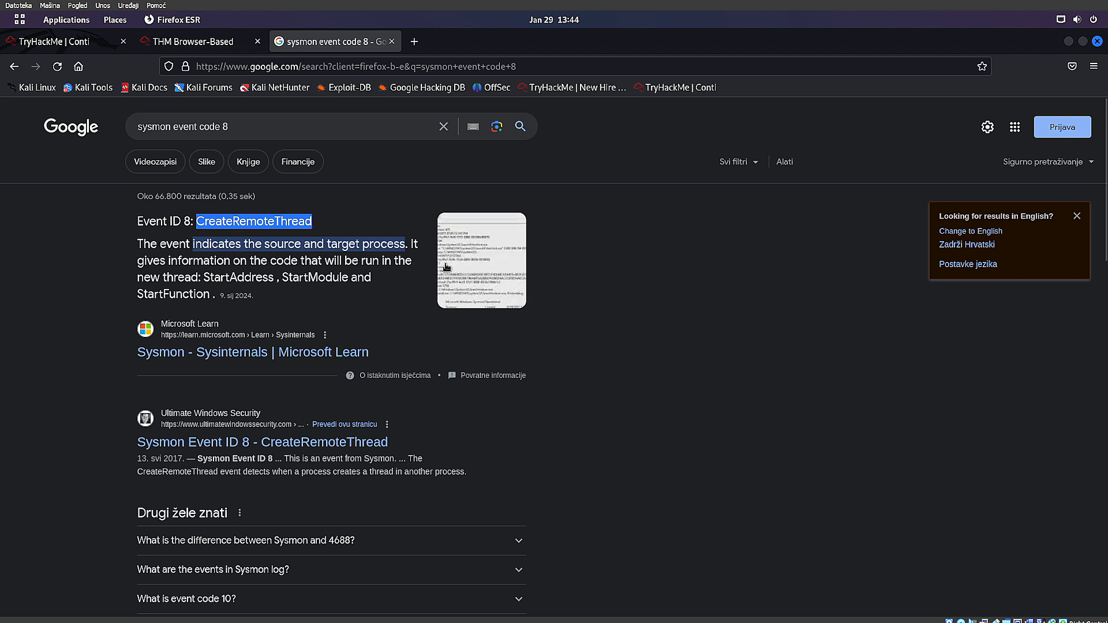
click(46, 41)
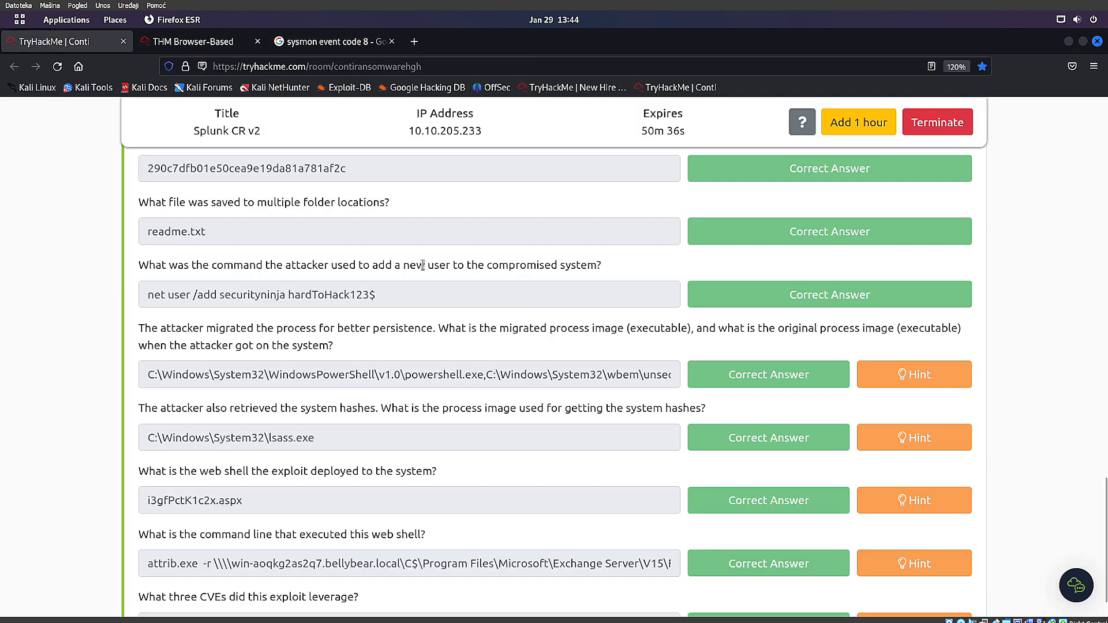
click(345, 46)
Search Google for the selected term CreateRemoteThread and read the Process Injection result's summary
right_click(269, 224)
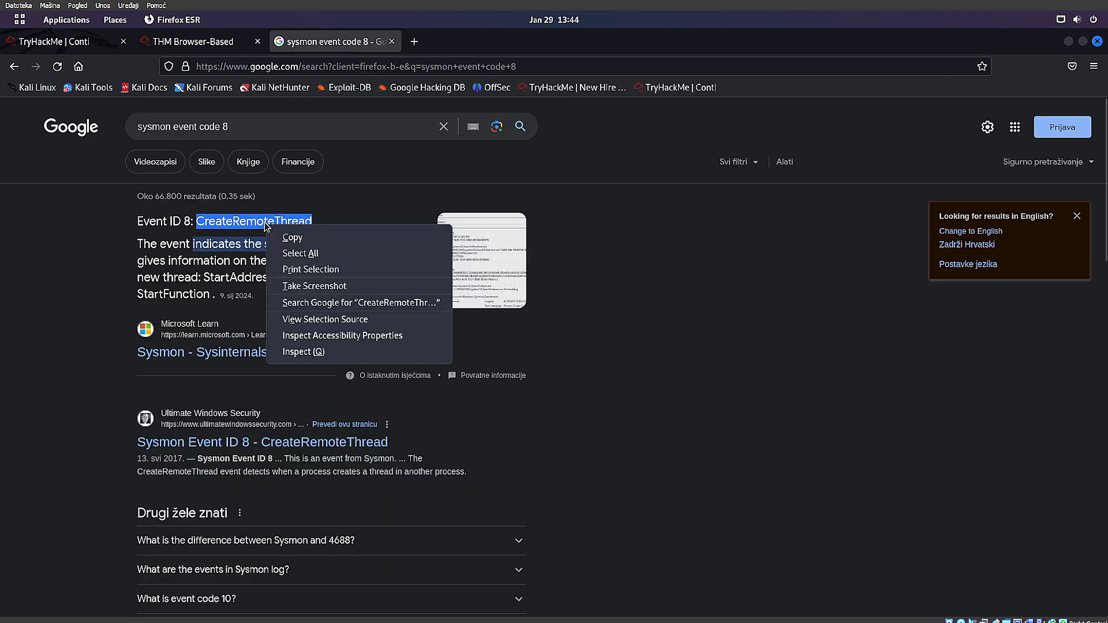
click(370, 301)
middle_click(333, 46)
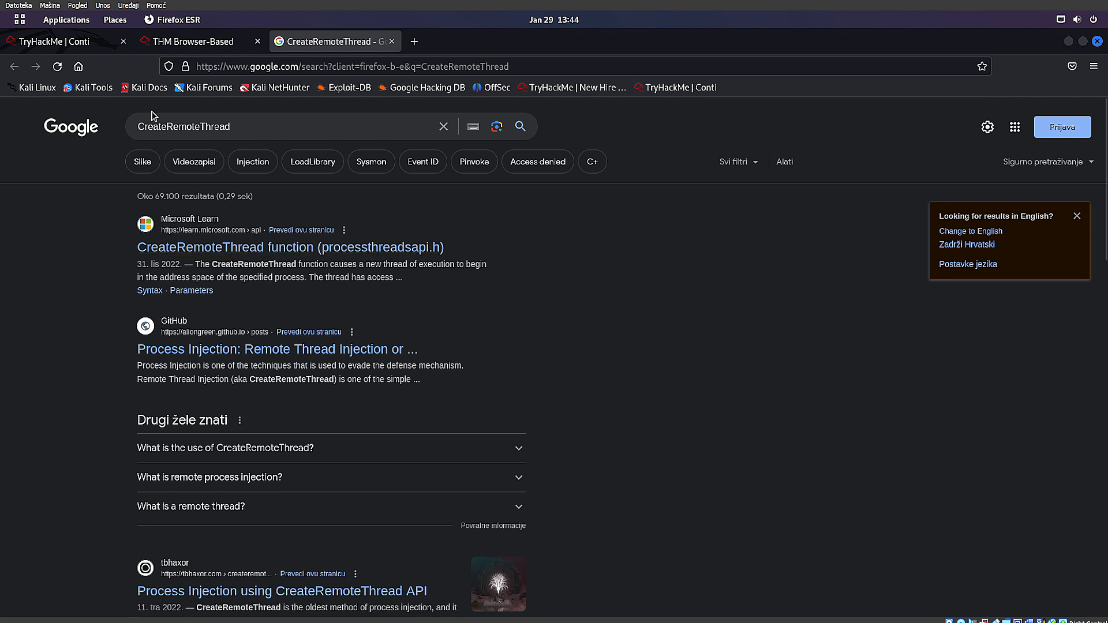
drag(347, 381, 142, 324)
click(372, 384)
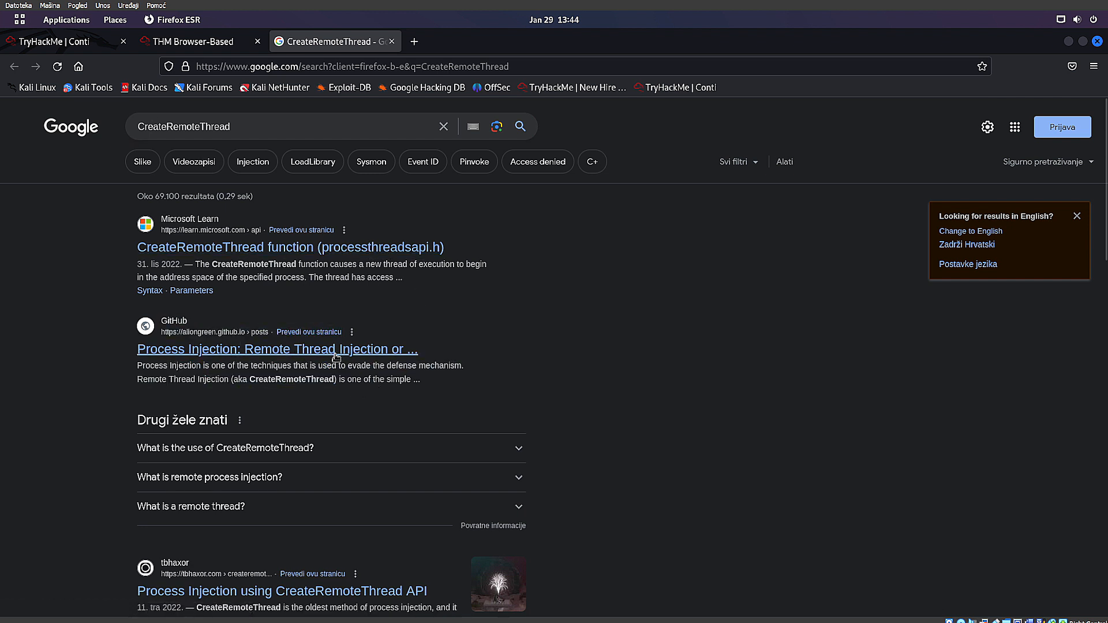
Close the Google results and reread the Conti room's process migration question and hint
middle_click(287, 45)
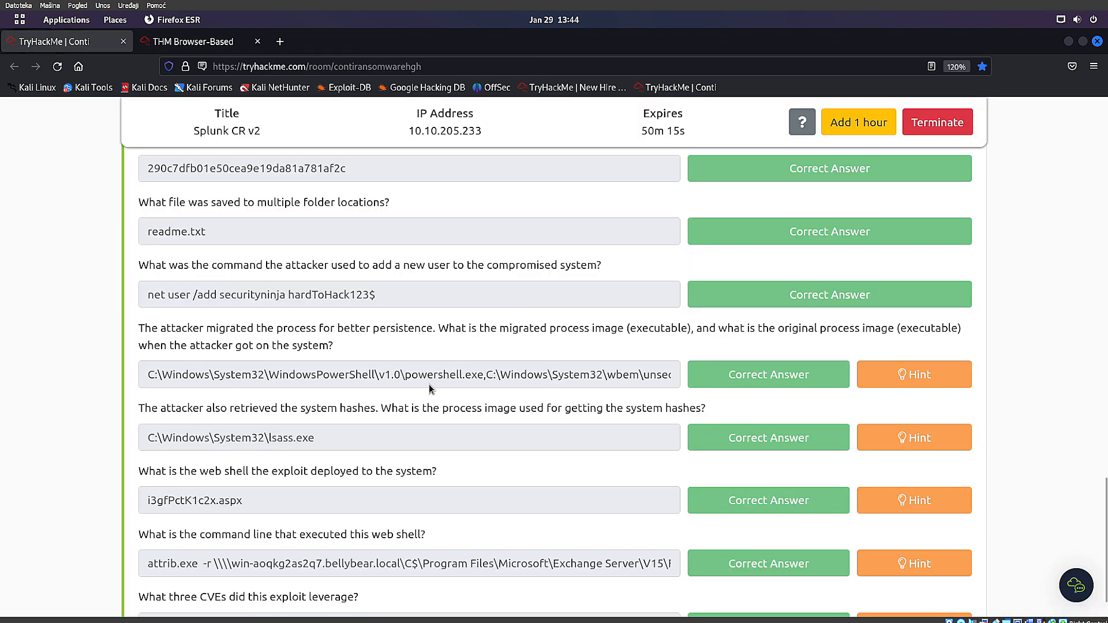
drag(411, 327, 769, 341)
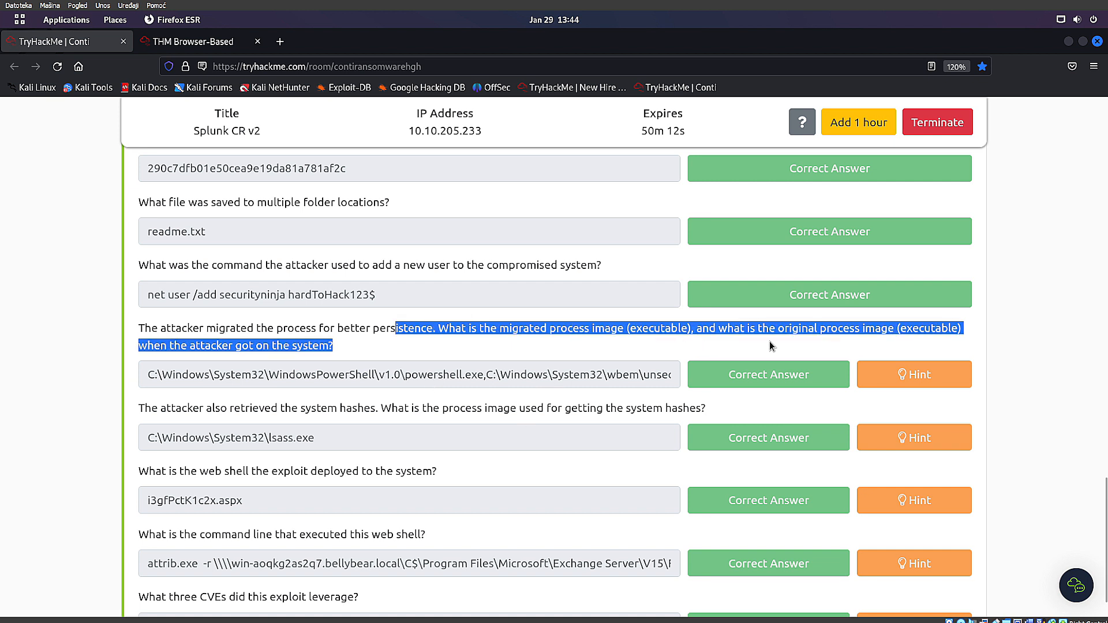
click(914, 374)
In Splunk, add an EventCode filter, set it to 8, remove net user /add and run index="main" EventCode=8
click(186, 42)
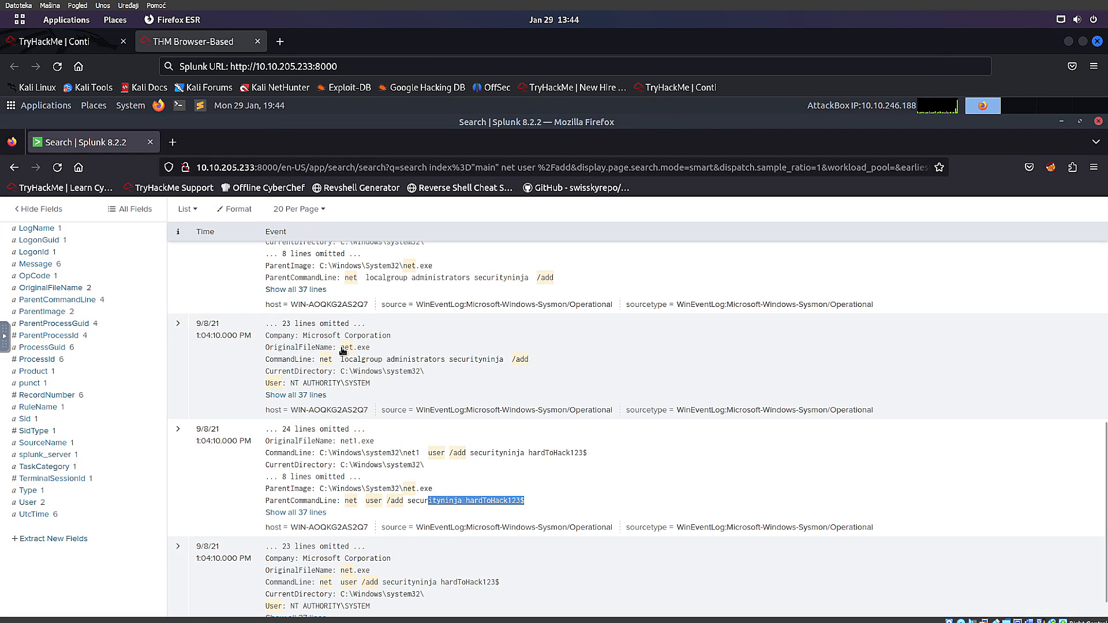
scroll(346, 485, down, 1)
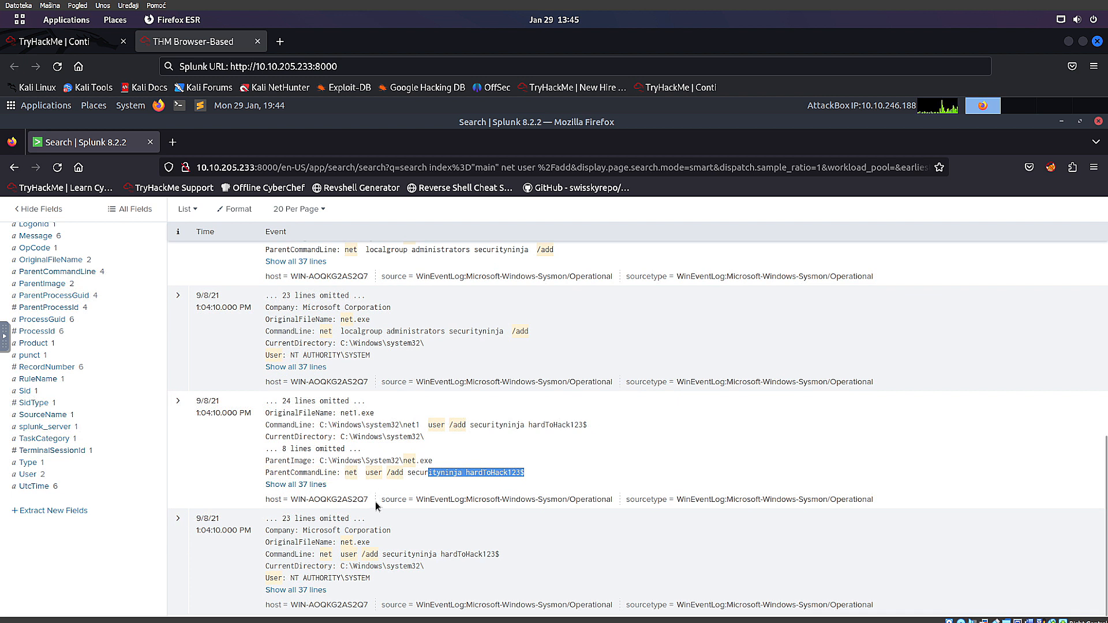
scroll(376, 503, up, 6)
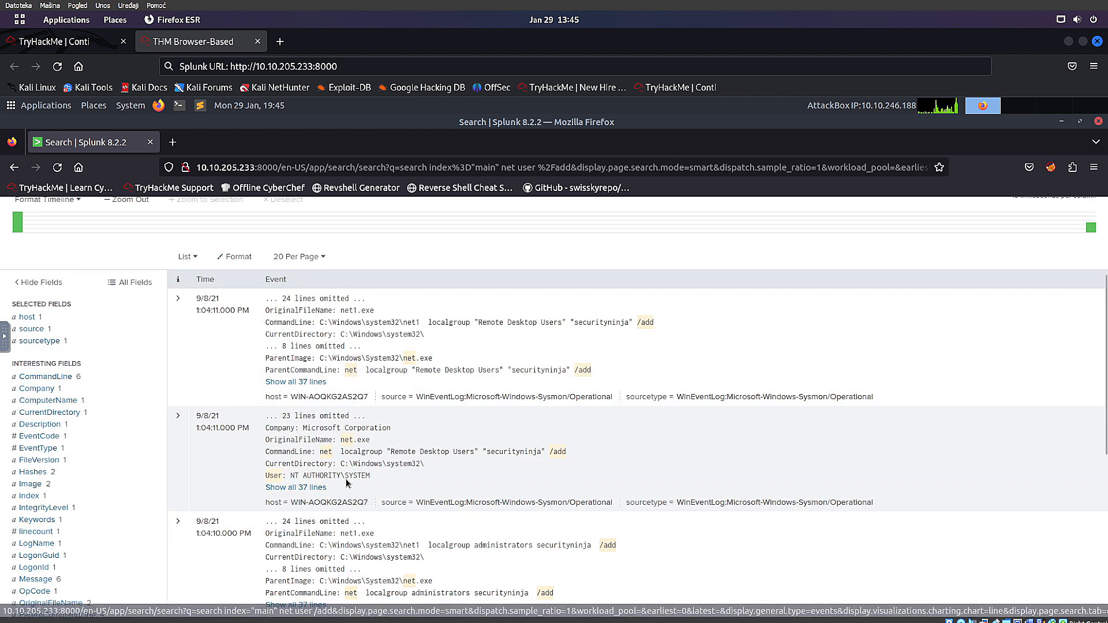
click(56, 442)
click(183, 508)
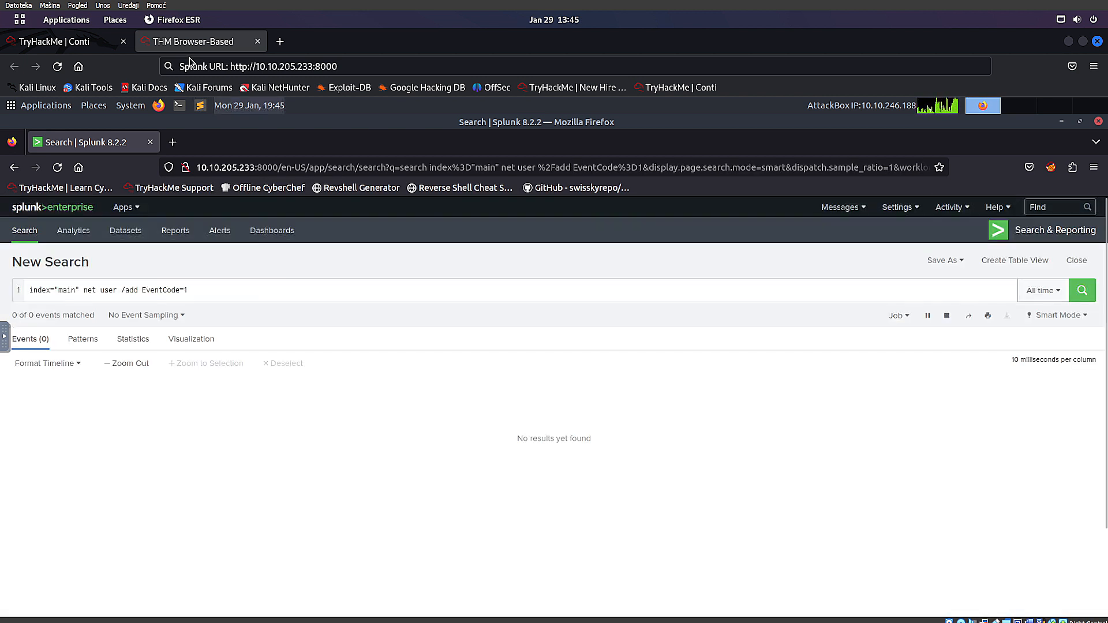
click(187, 291)
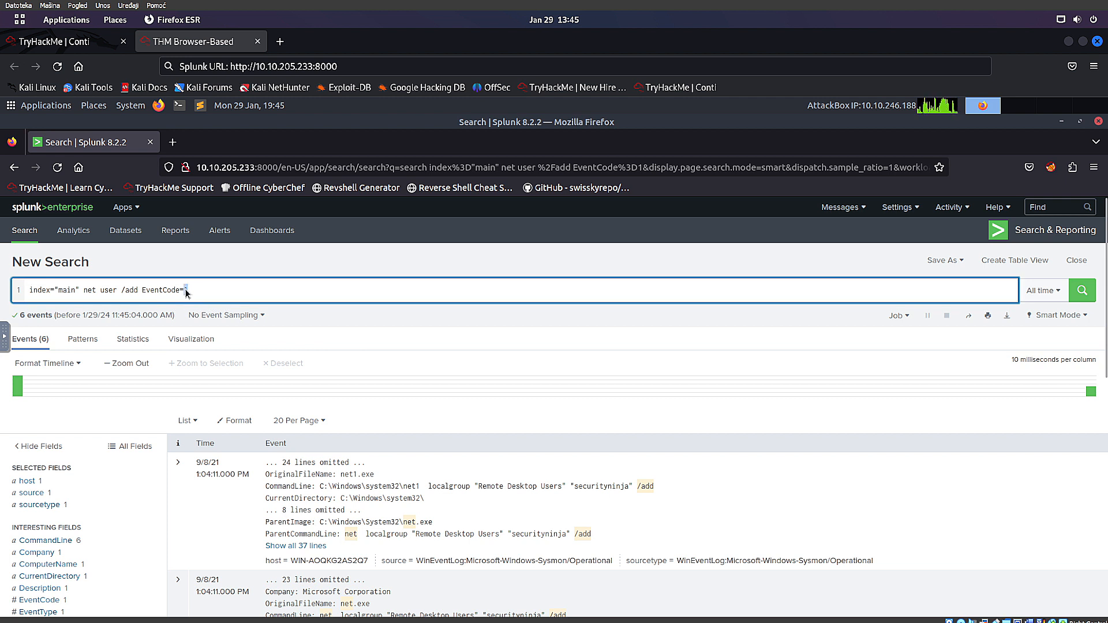
drag(143, 294, 81, 293)
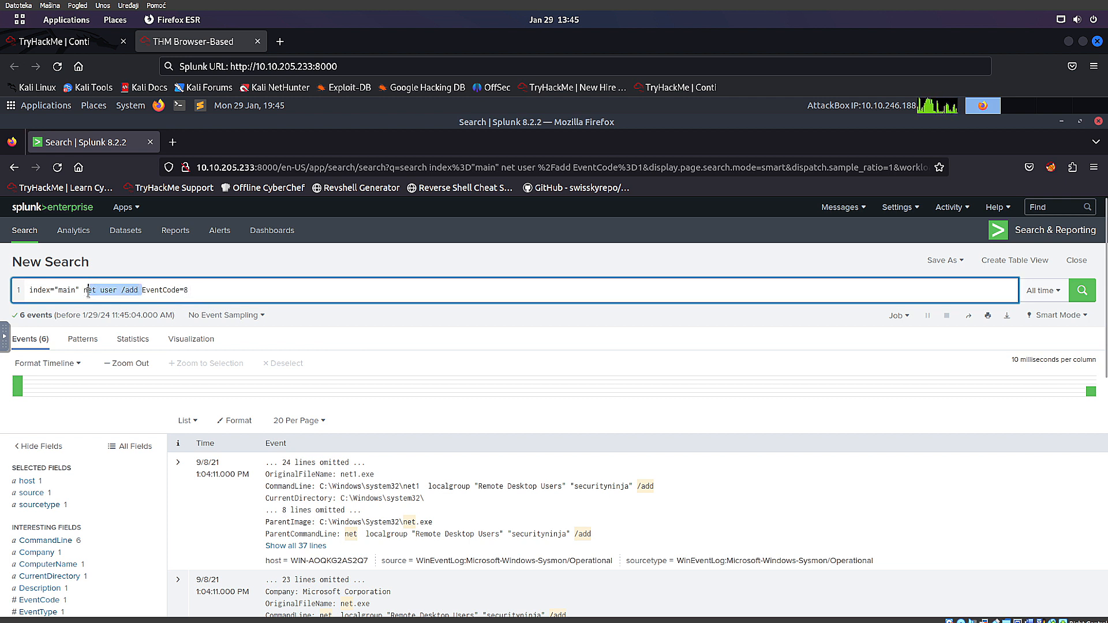
key(BackSpace)
key(Return)
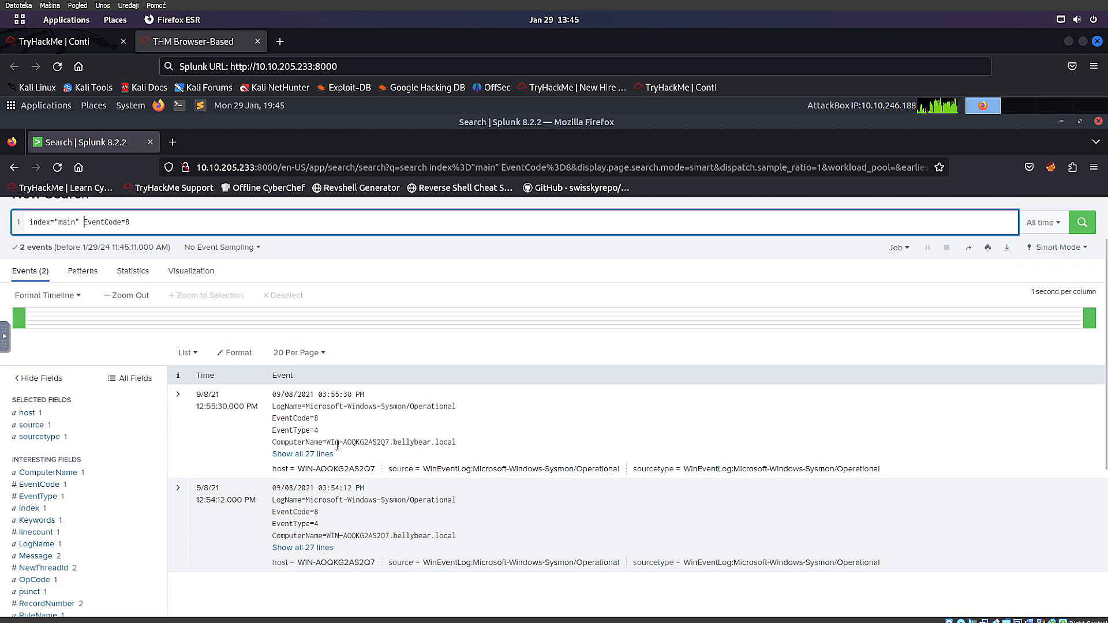
Expand the first EventCode=8 event and examine its TargetImage line
click(303, 522)
scroll(396, 430, down, 4)
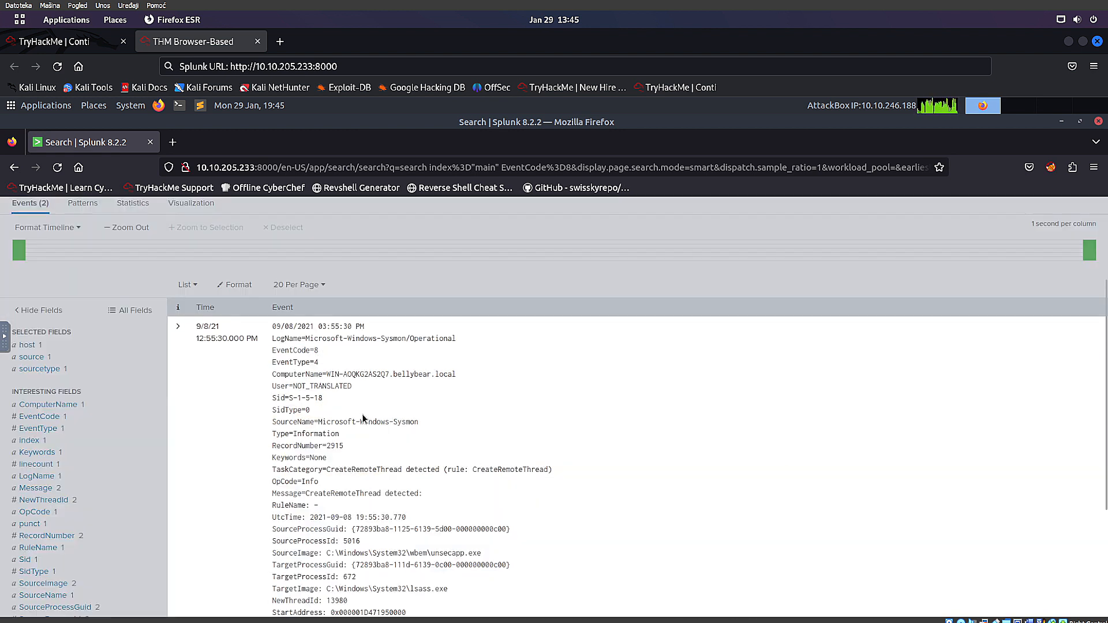
scroll(396, 430, down, 1)
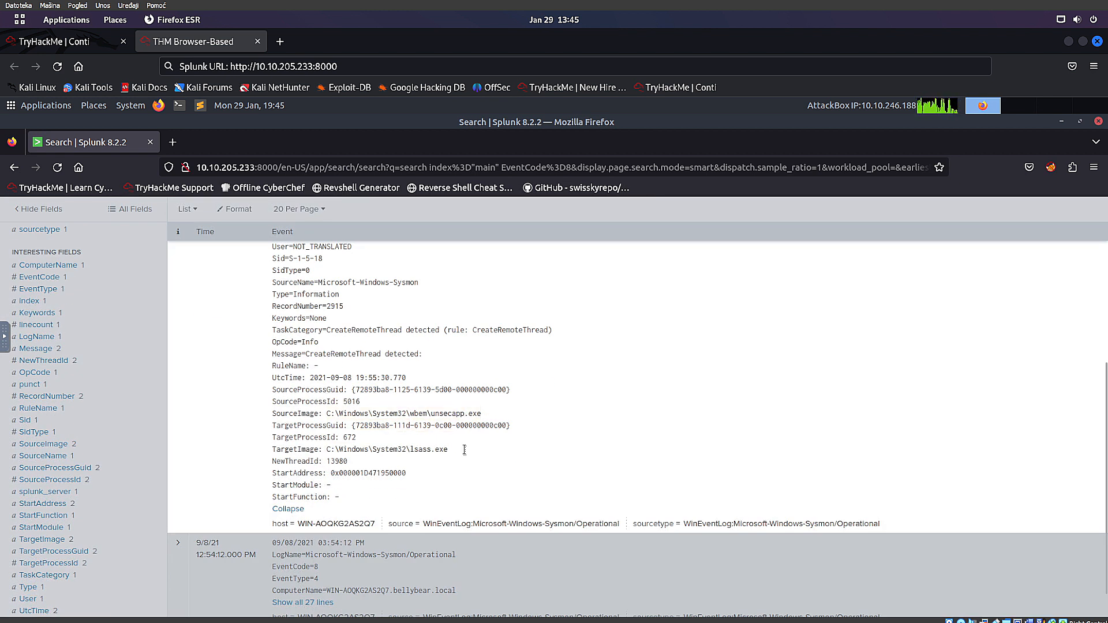
drag(479, 451, 268, 454)
scroll(454, 460, down, 1)
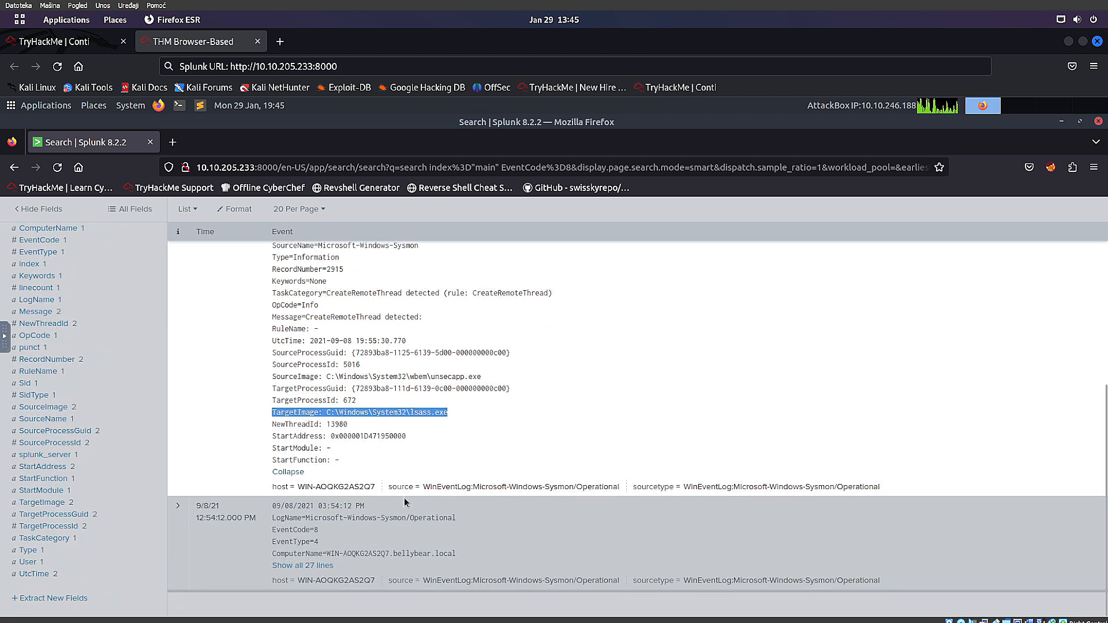
Expand the second EventCode=8 event and examine its SourceImage and TargetImage lines against the first event
click(306, 567)
scroll(381, 507, down, 4)
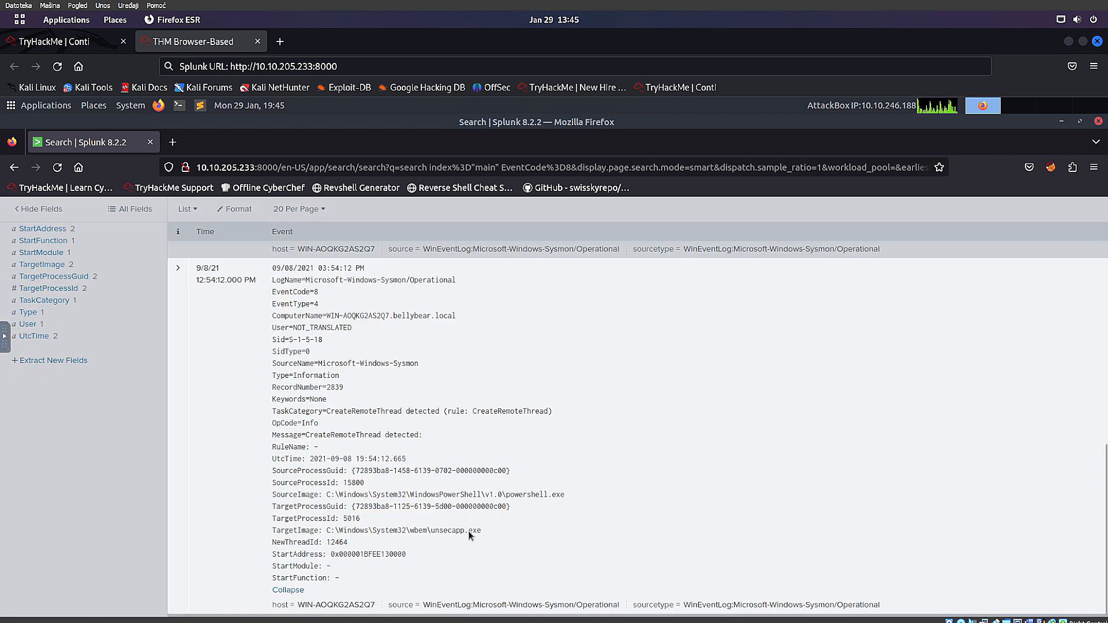
drag(481, 531, 325, 531)
drag(565, 494, 317, 491)
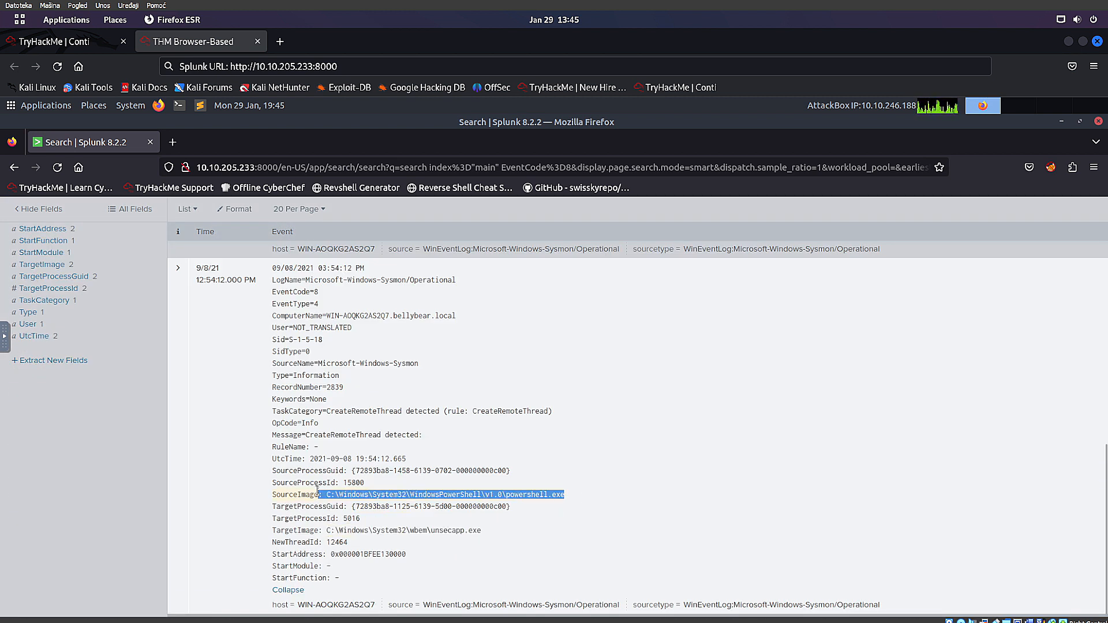
scroll(247, 314, up, 2)
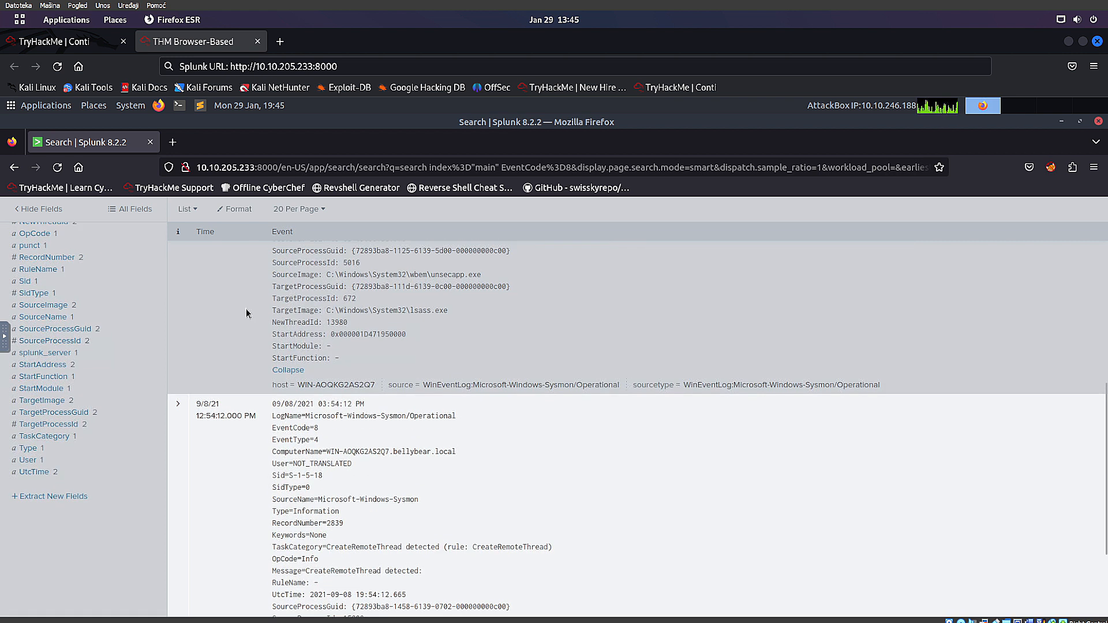
scroll(269, 345, down, 2)
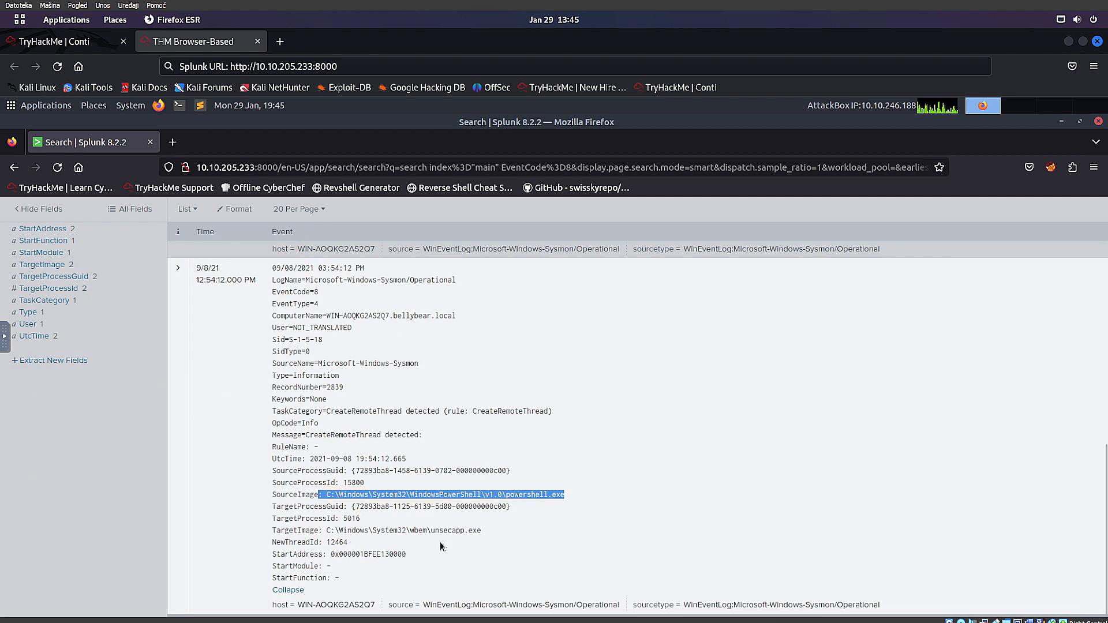
drag(401, 531, 517, 529)
click(494, 531)
drag(429, 527, 424, 529)
Return to the Conti room and check the recorded process migration answer
click(47, 41)
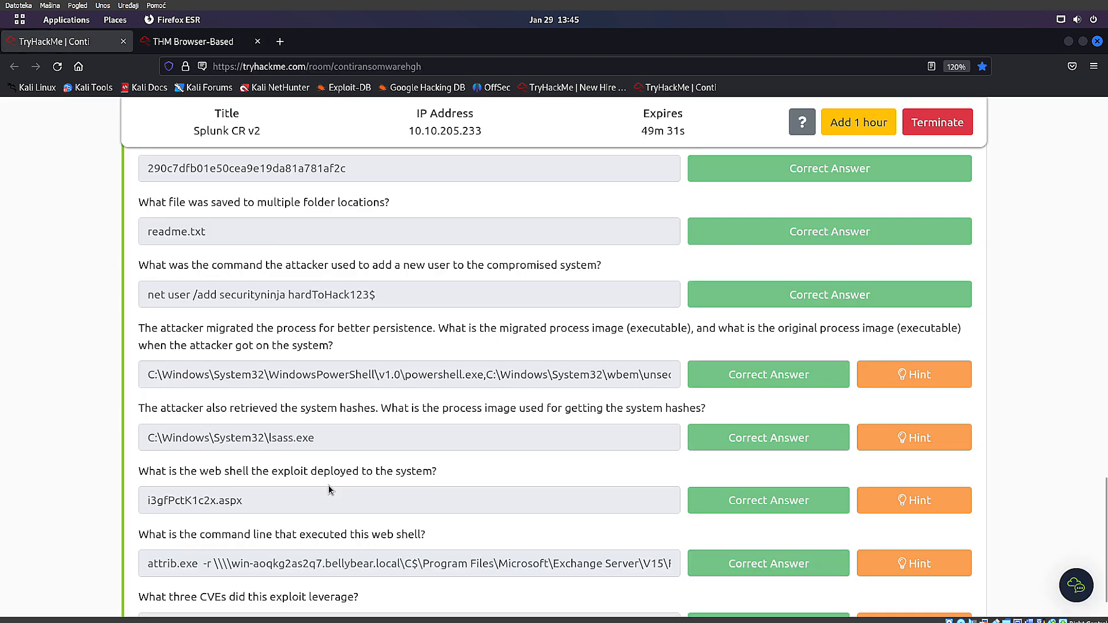
scroll(362, 376, down, 2)
drag(627, 325, 147, 326)
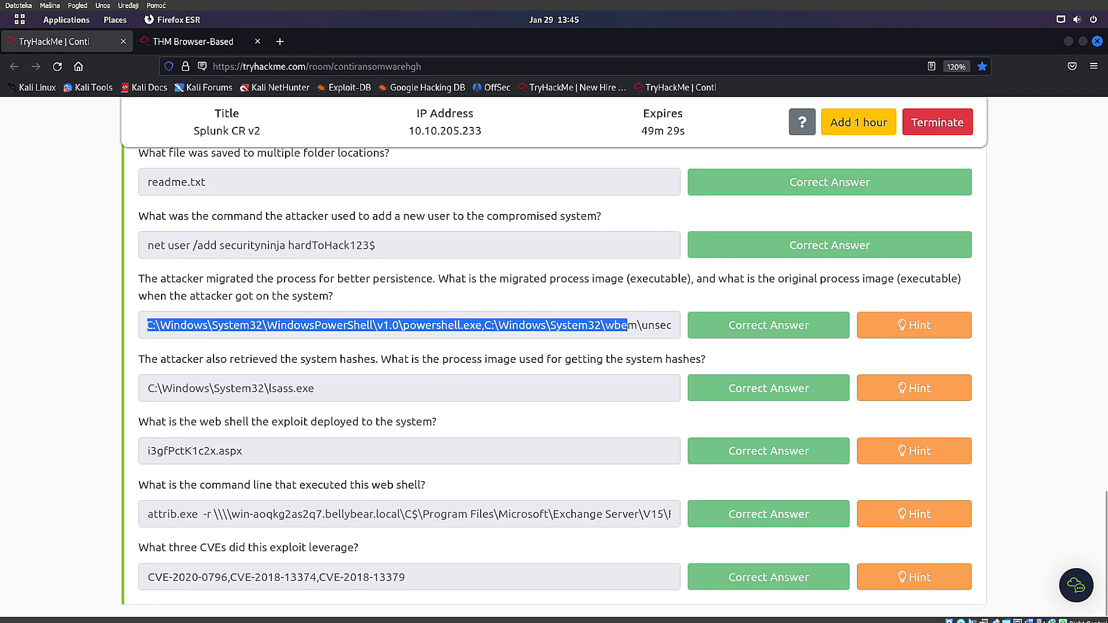
Read the room's question about the process image used for system hashes and check the first EventCode=8 event's TargetImage in Splunk
click(353, 385)
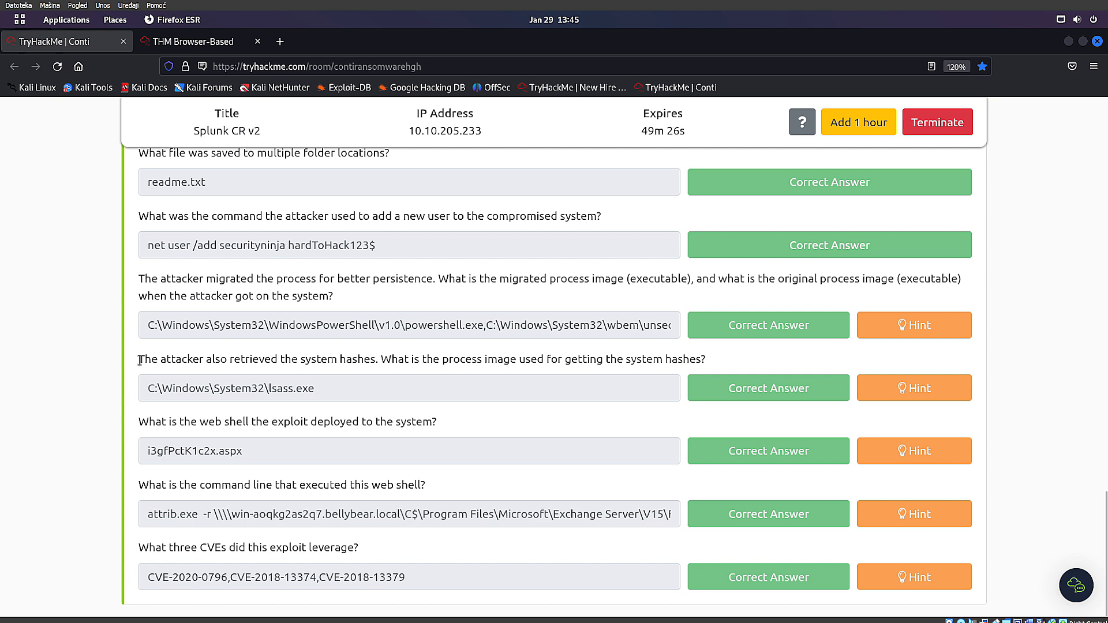
drag(139, 361, 704, 363)
click(196, 42)
scroll(491, 331, up, 4)
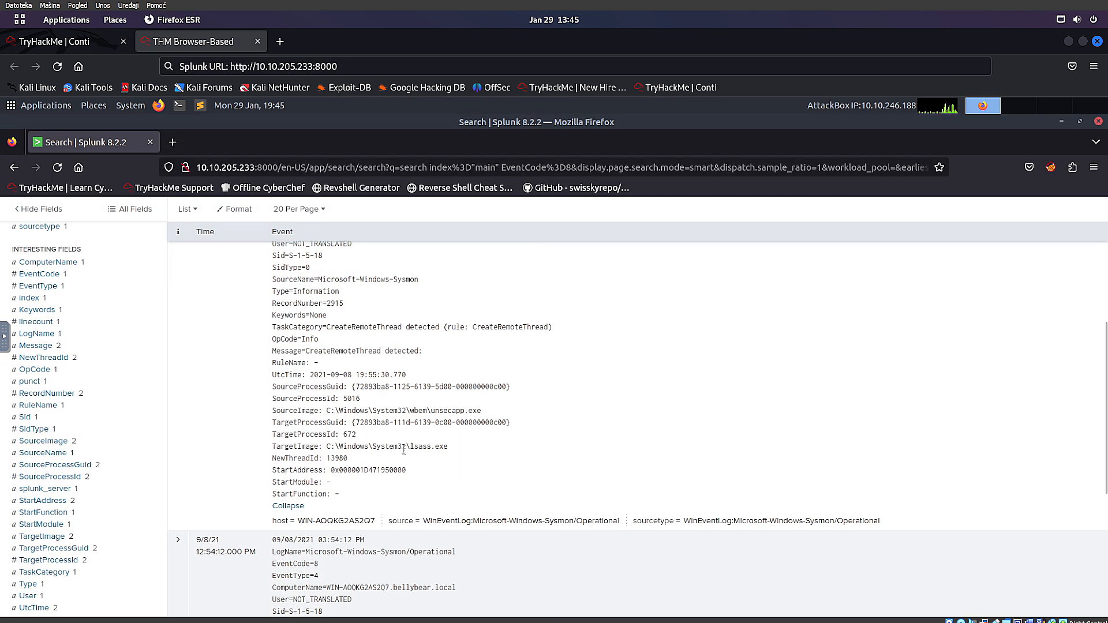
drag(448, 446, 316, 446)
scroll(480, 445, up, 2)
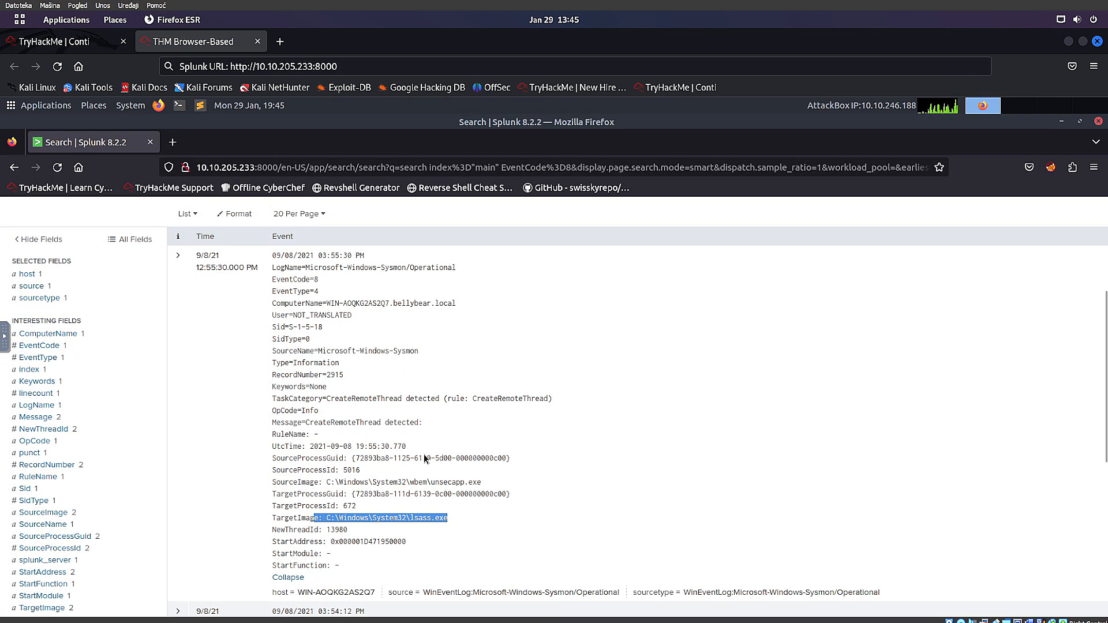
click(448, 518)
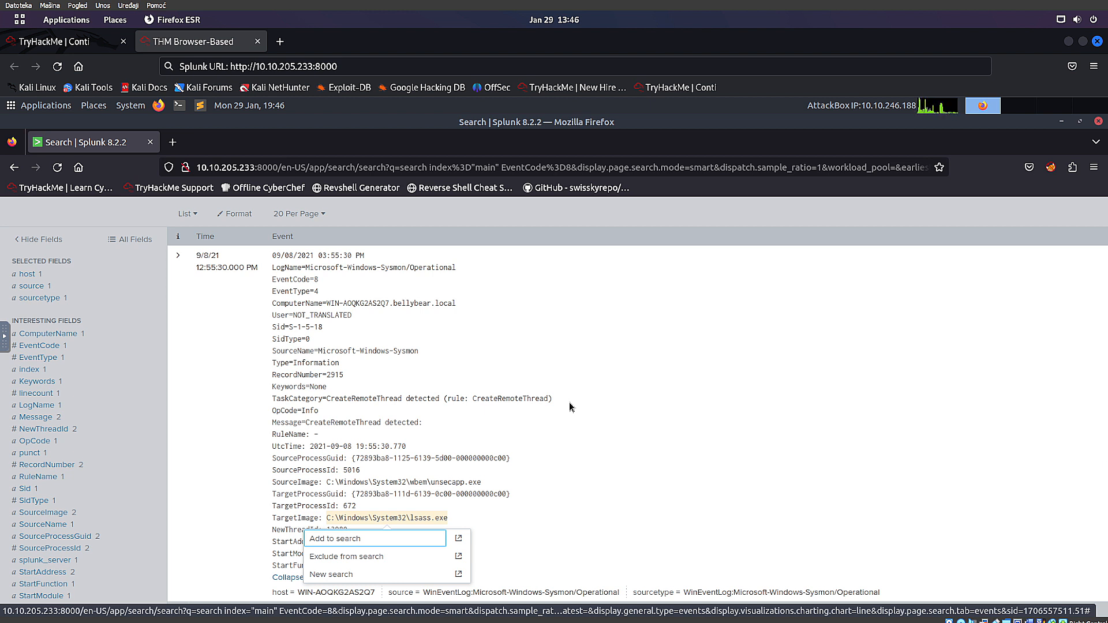
Return to the Conti room, reread the system hashes question and read its hint
click(54, 42)
click(418, 357)
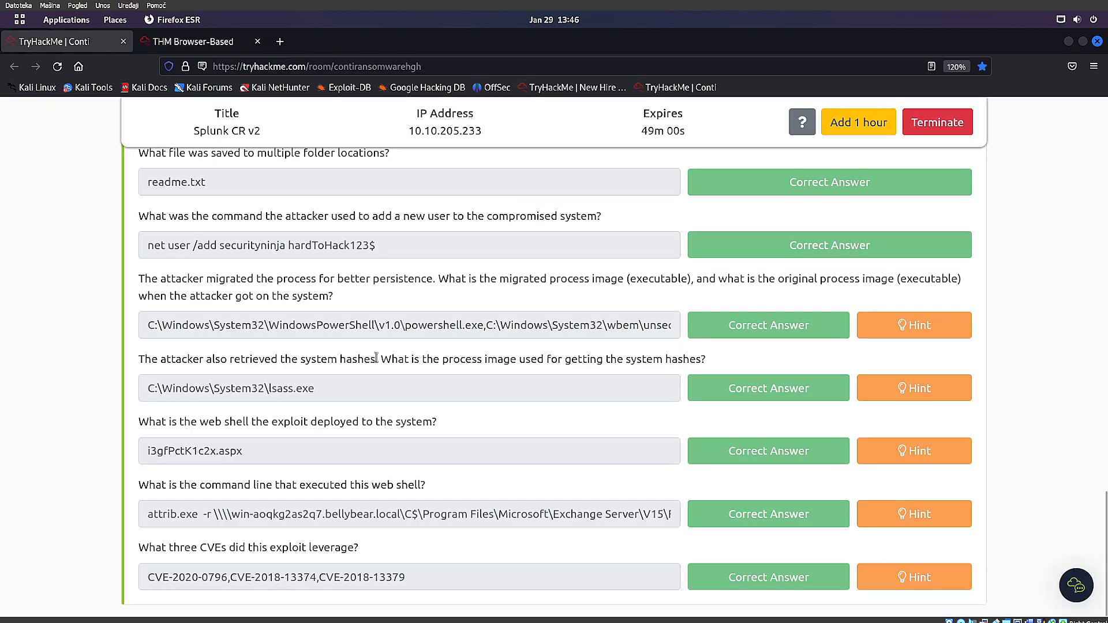
drag(377, 357, 504, 358)
click(553, 369)
drag(709, 362, 557, 362)
drag(423, 174, 651, 175)
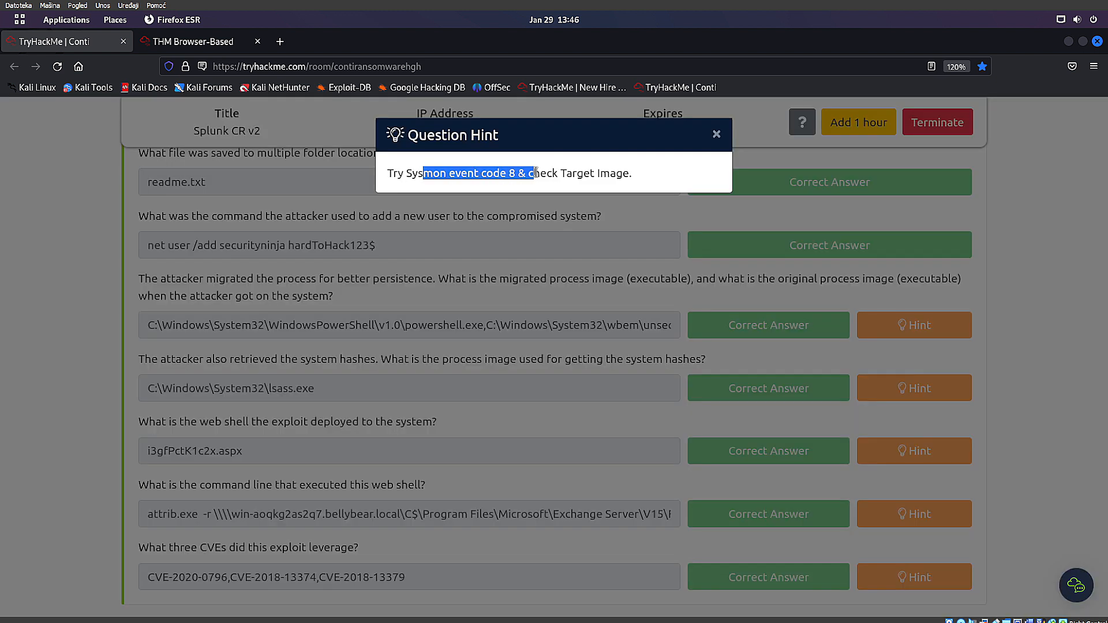
click(596, 174)
click(626, 348)
Switch to Splunk and recheck the TargetImage line of the first EventCode=8 event as the hint suggests
click(193, 42)
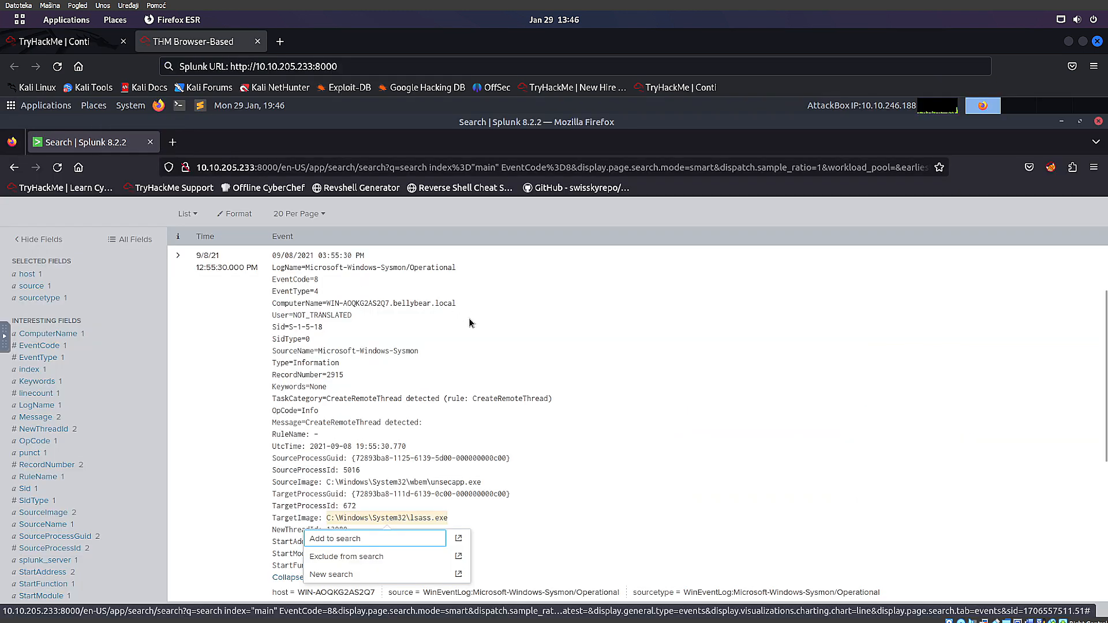
scroll(470, 323, up, 10)
scroll(372, 414, down, 15)
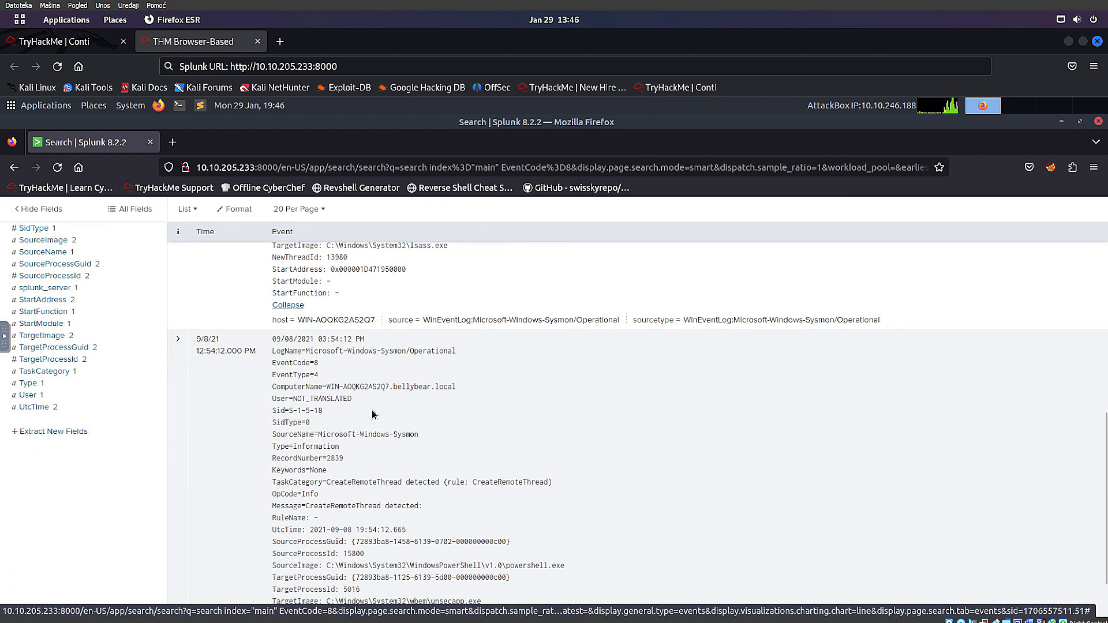
scroll(372, 415, up, 5)
drag(447, 521, 296, 521)
Return to the Conti room and read the question about the web shell the exploit deployed
click(72, 43)
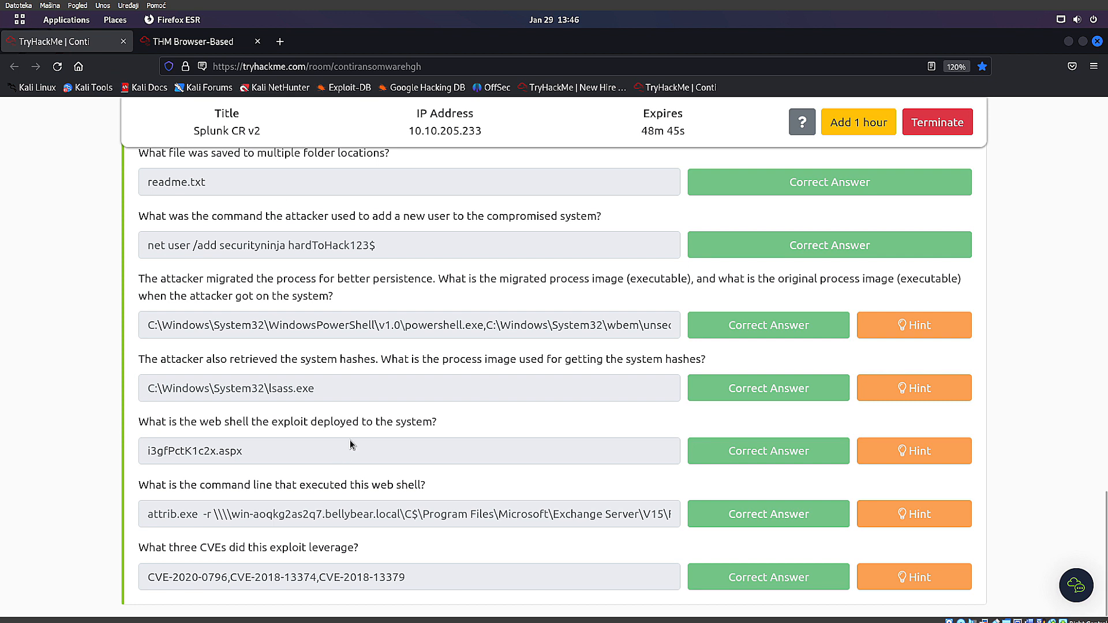
drag(147, 424, 222, 422)
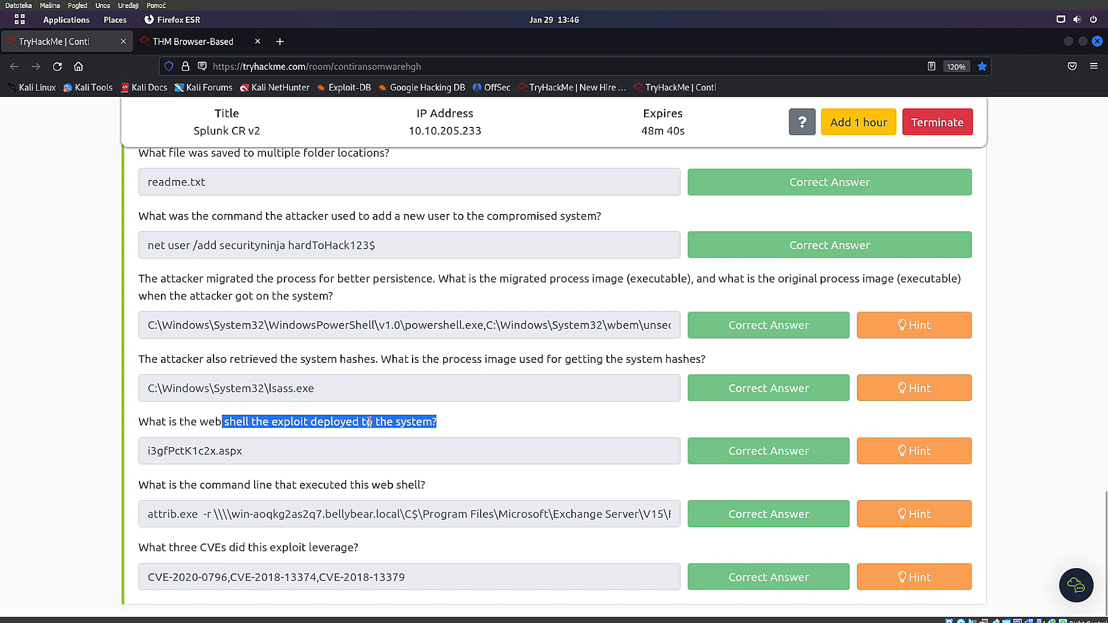
click(369, 421)
double_click(178, 419)
In Splunk, replace the EventCode=8 filter with .asp and run the search index="main" .asp
click(193, 41)
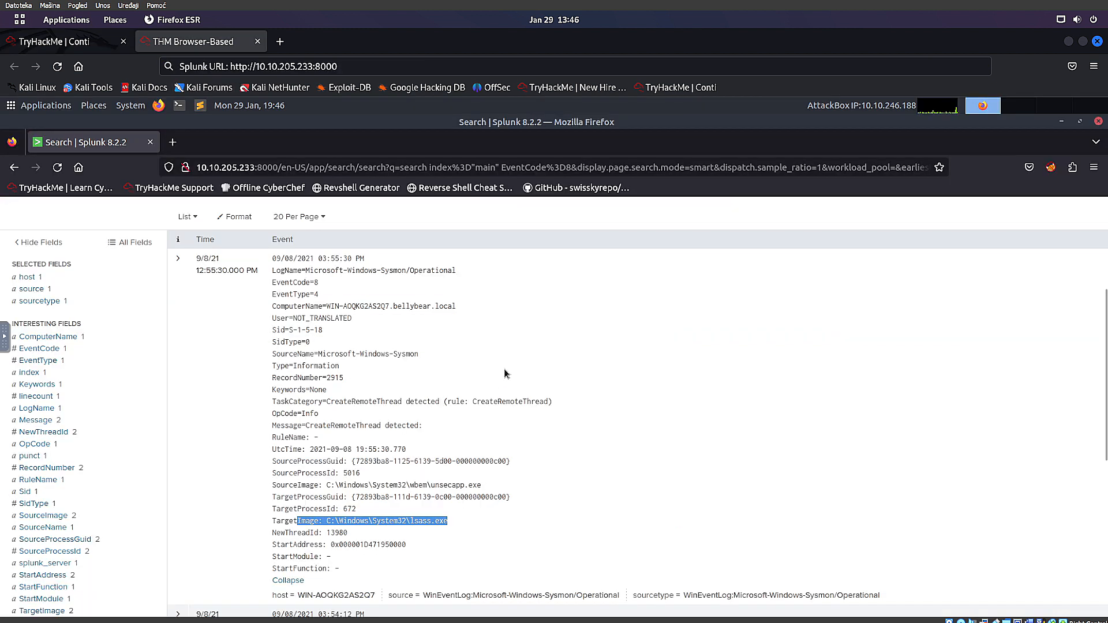
scroll(261, 274, up, 5)
drag(214, 295, 87, 291)
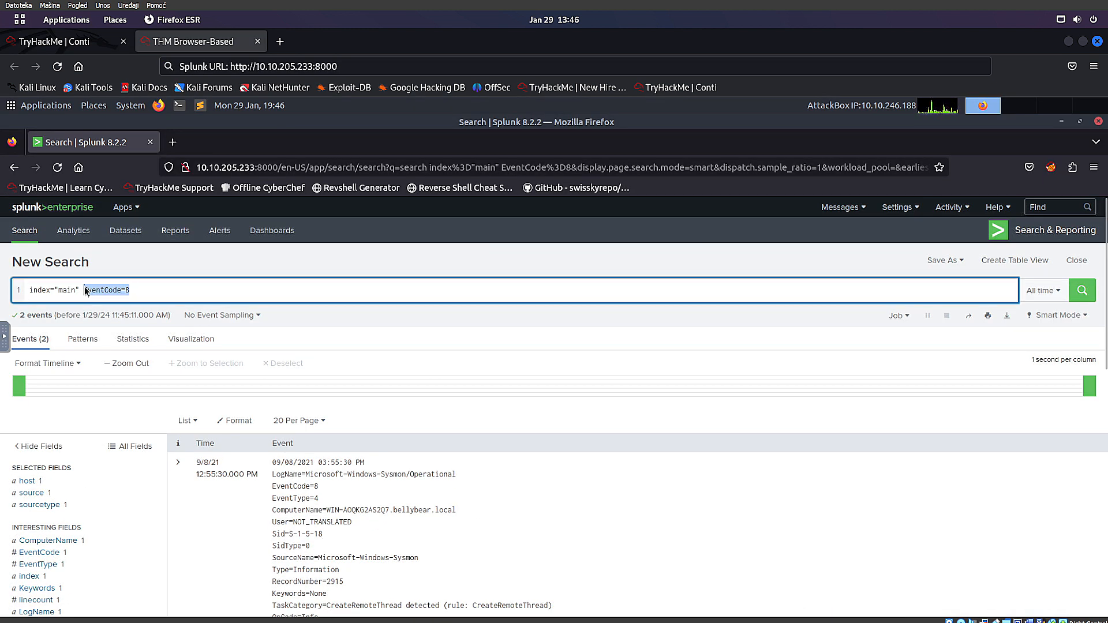
text(asp)
key(Left)
key(Left)
key(Left)
text(.)
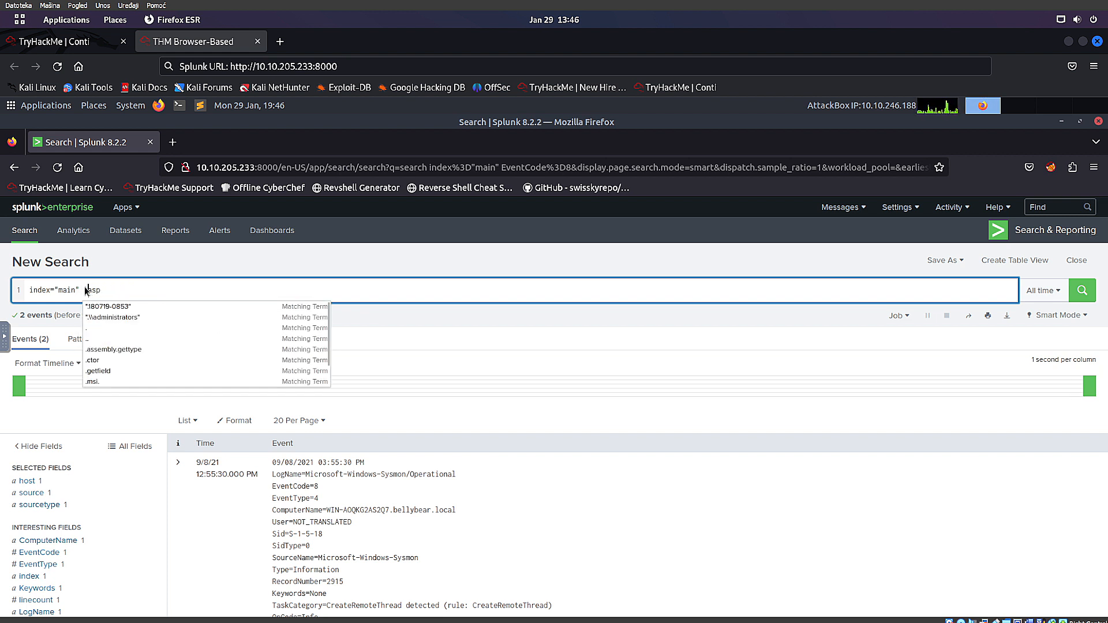
key(Return)
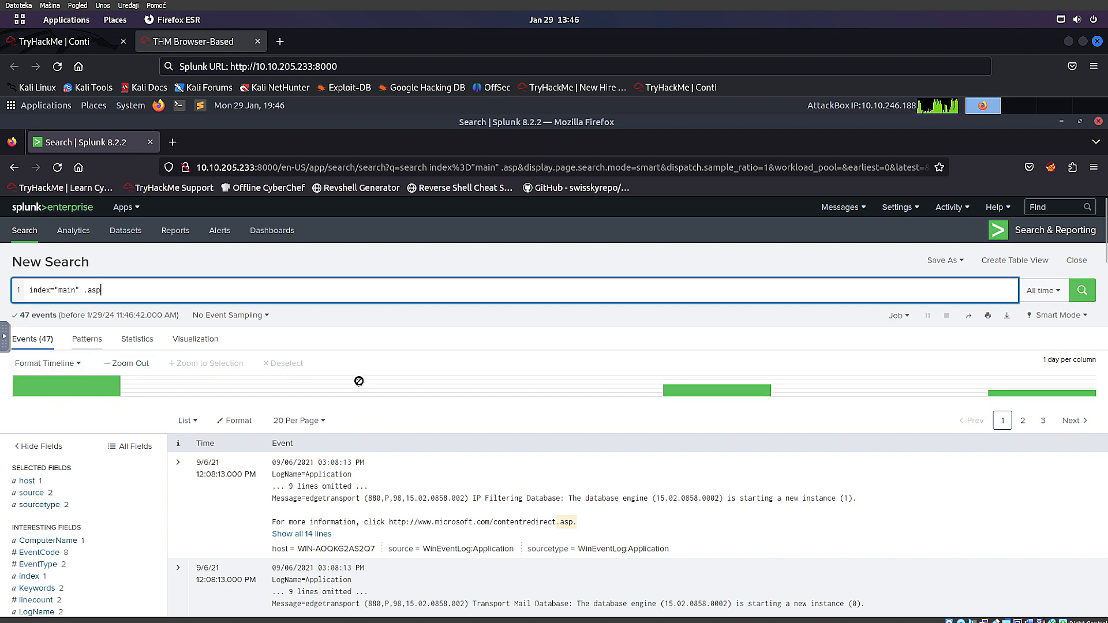
Look through the .asp search results for a suspicious web shell file
scroll(364, 383, down, 3)
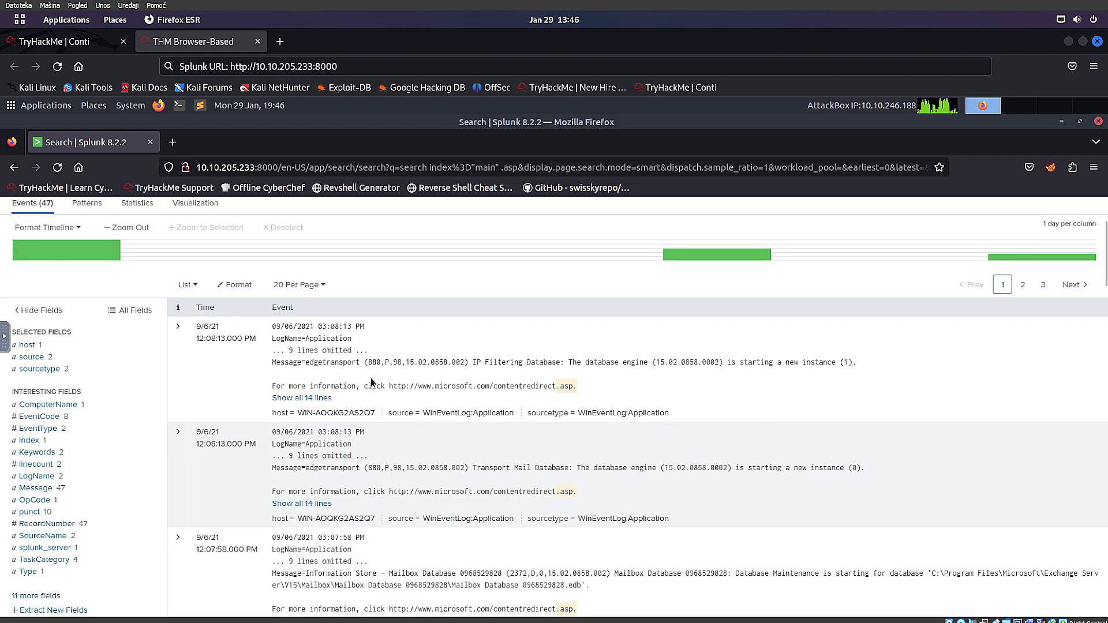
scroll(515, 395, down, 3)
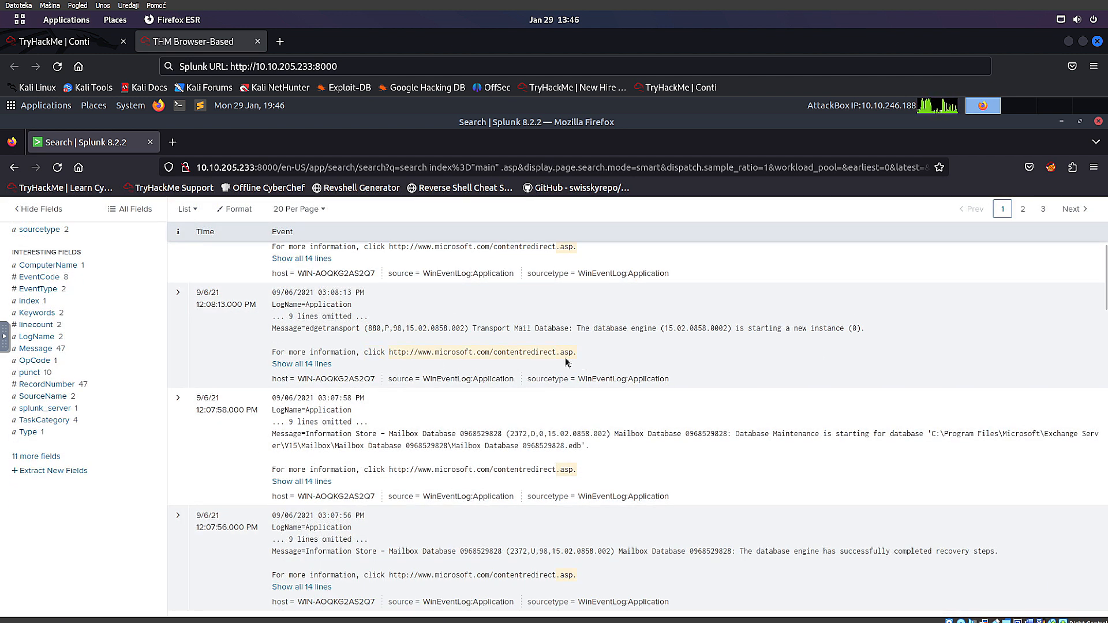
scroll(635, 445, down, 3)
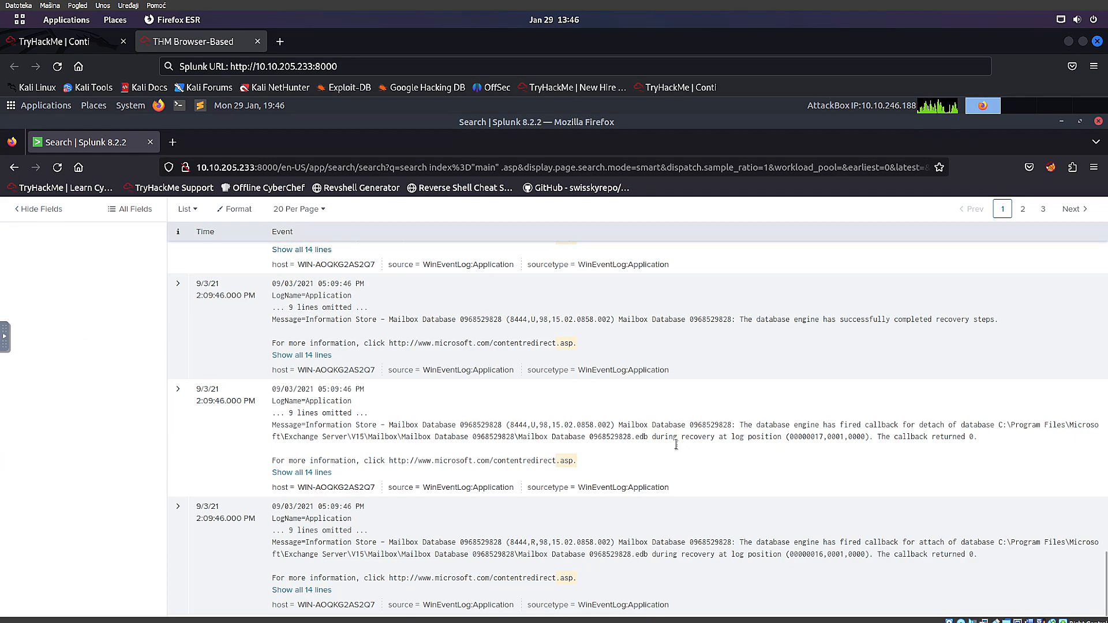
scroll(356, 354, down, 2)
Change the search term to .aspx, run index="main" .aspx and look over the first events
scroll(356, 354, up, 10)
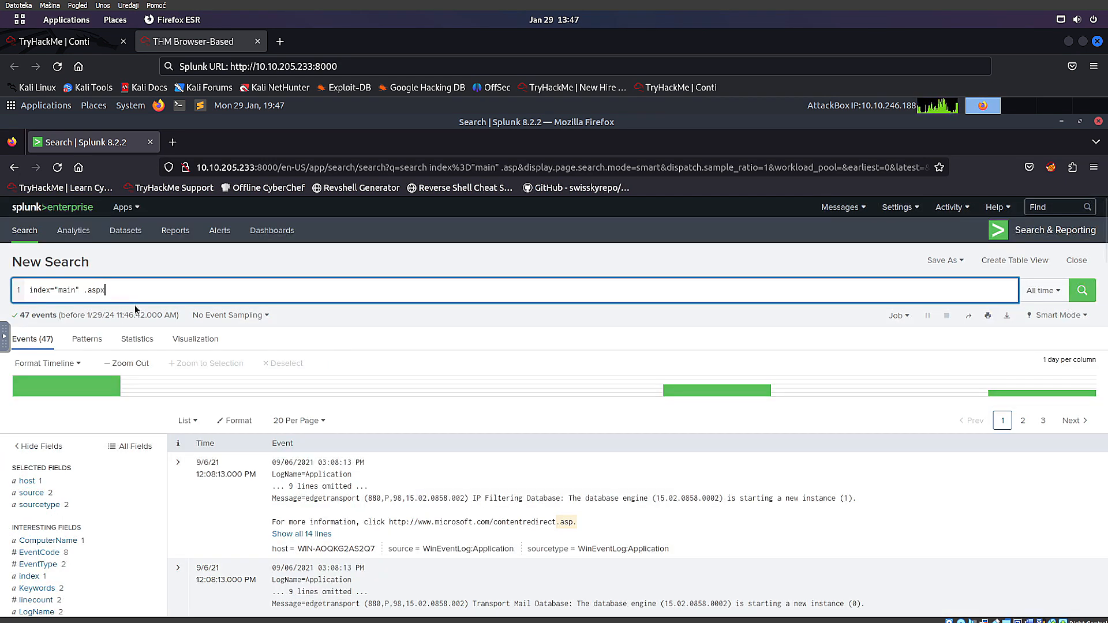
key(Return)
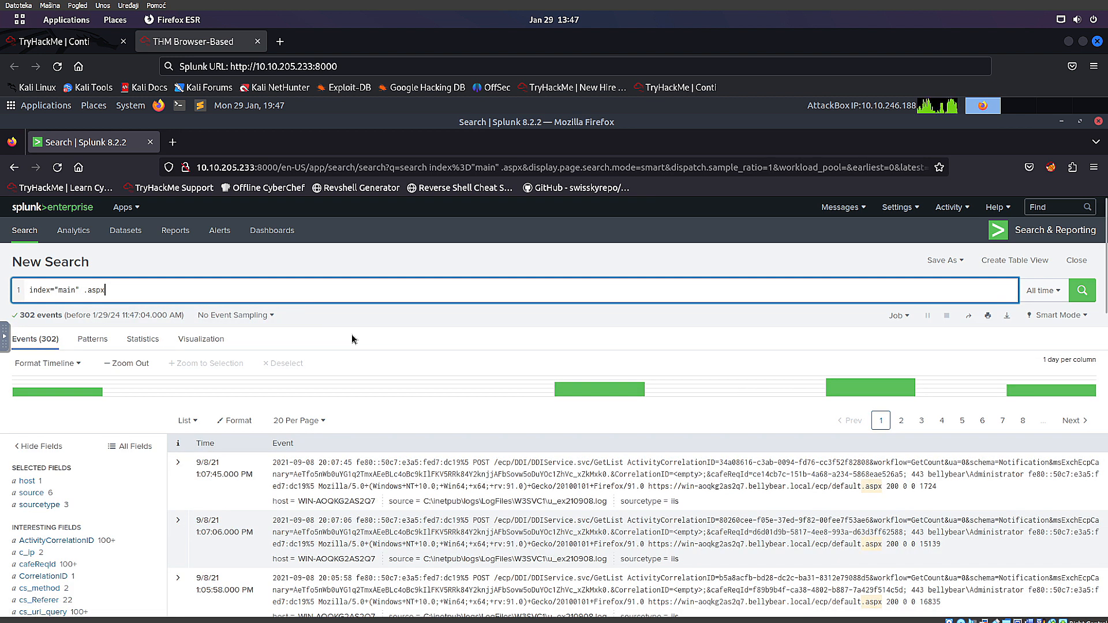
scroll(512, 407, down, 3)
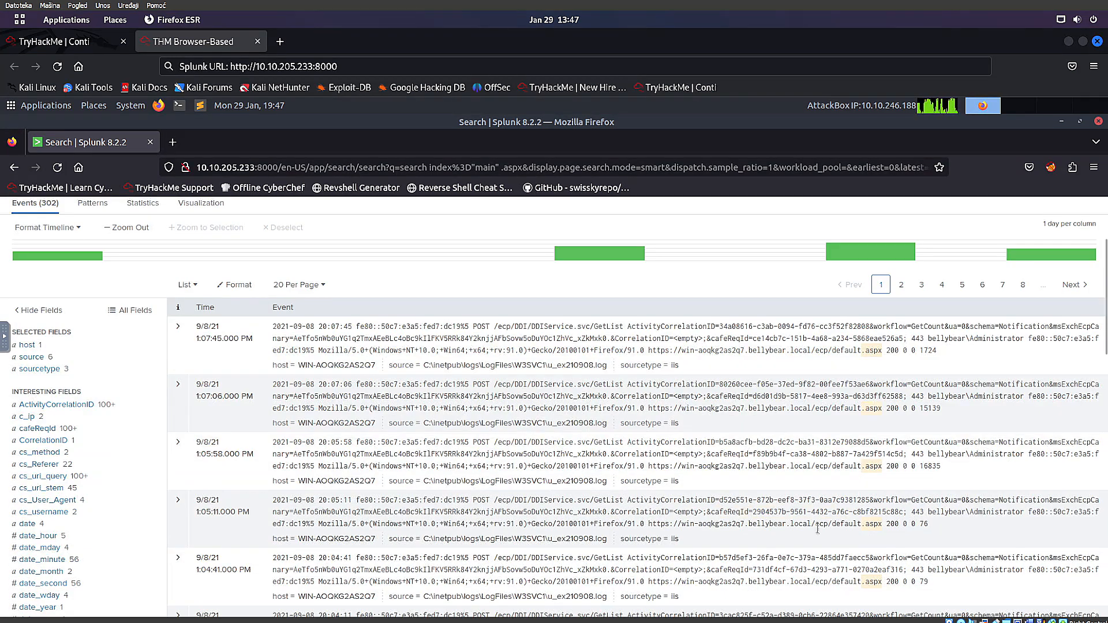
Reread the wording of the deployed web shell question in the Conti room
click(55, 41)
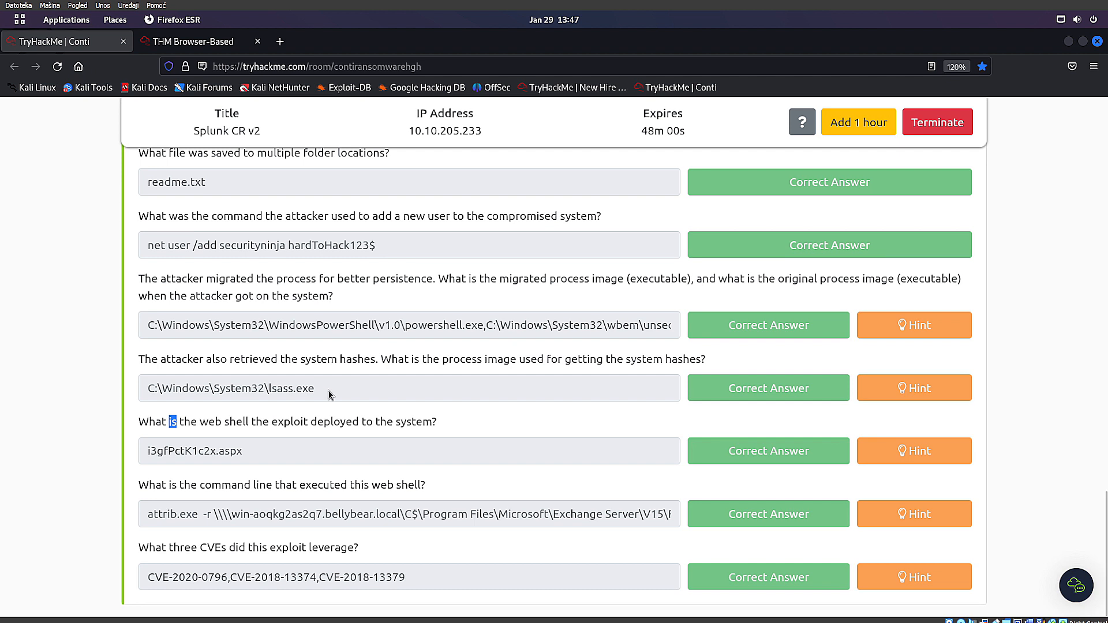
drag(196, 422, 398, 424)
triple_click(405, 424)
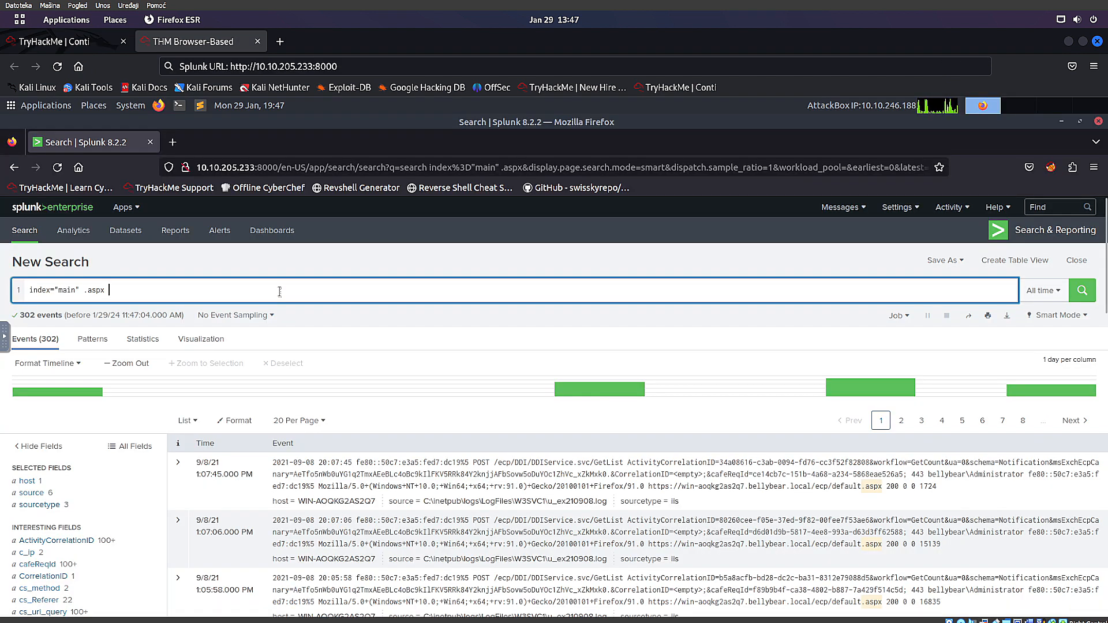
In Splunk, narrow the search by adding web and run index="main" .aspx web
text(web)
key(Return)
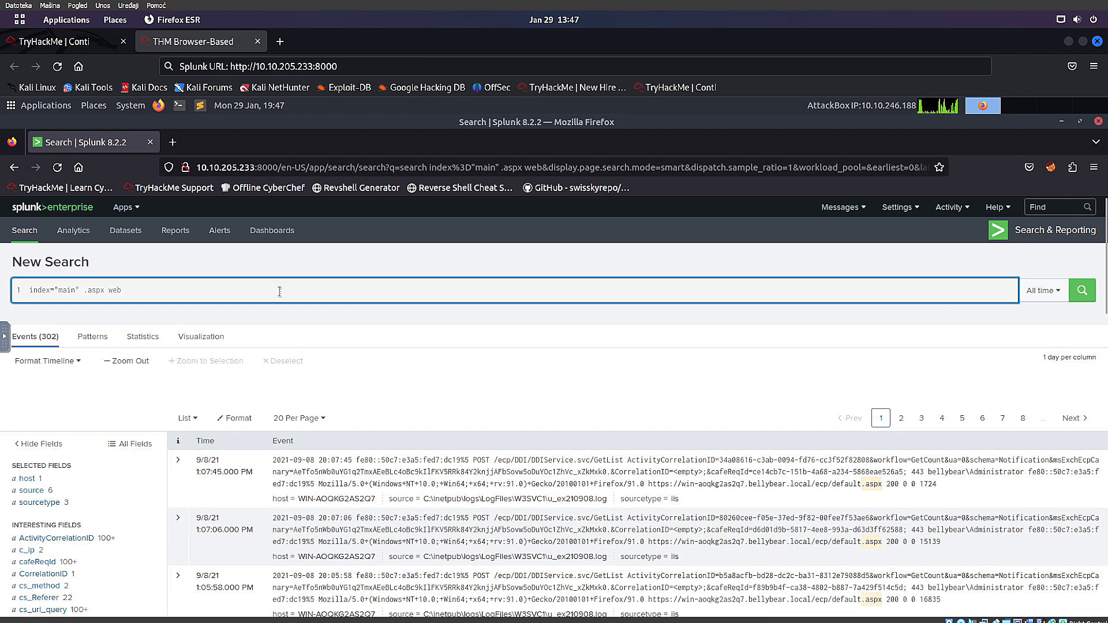
scroll(433, 382, down, 1)
scroll(432, 382, down, 1)
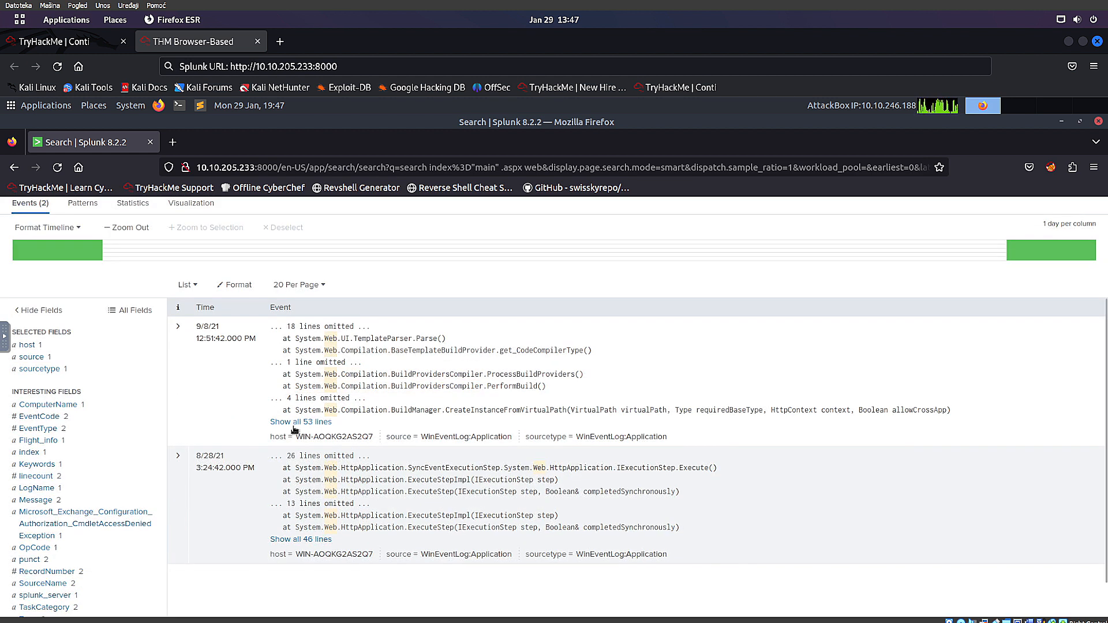
Expand the first matching event in full and examine its exception message and stack trace for the .aspx file
click(299, 423)
scroll(506, 455, down, 2)
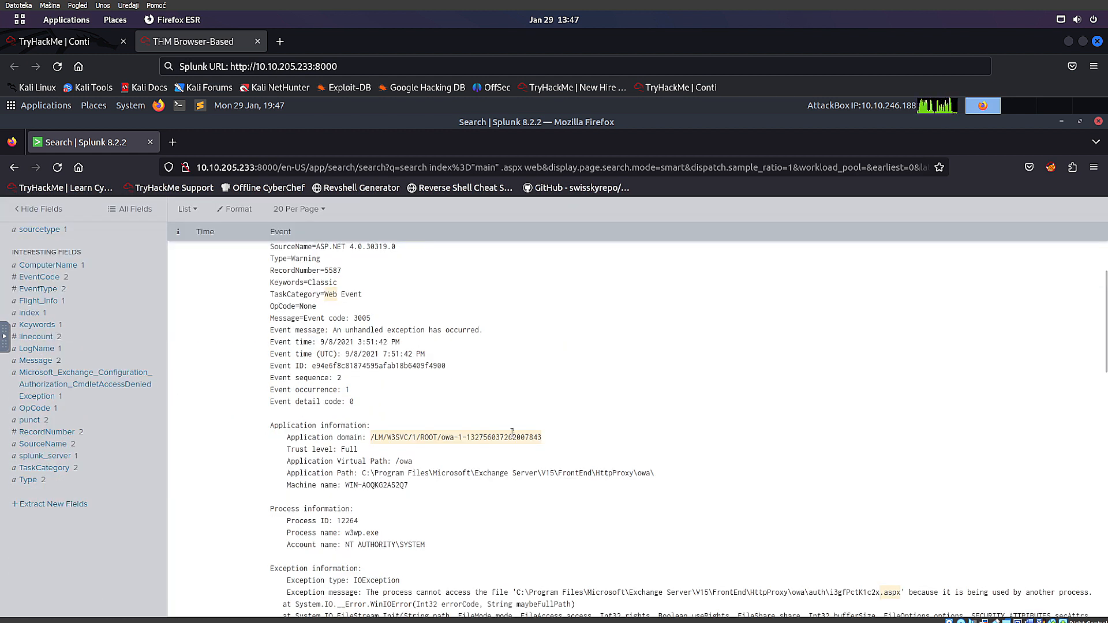
scroll(512, 433, down, 2)
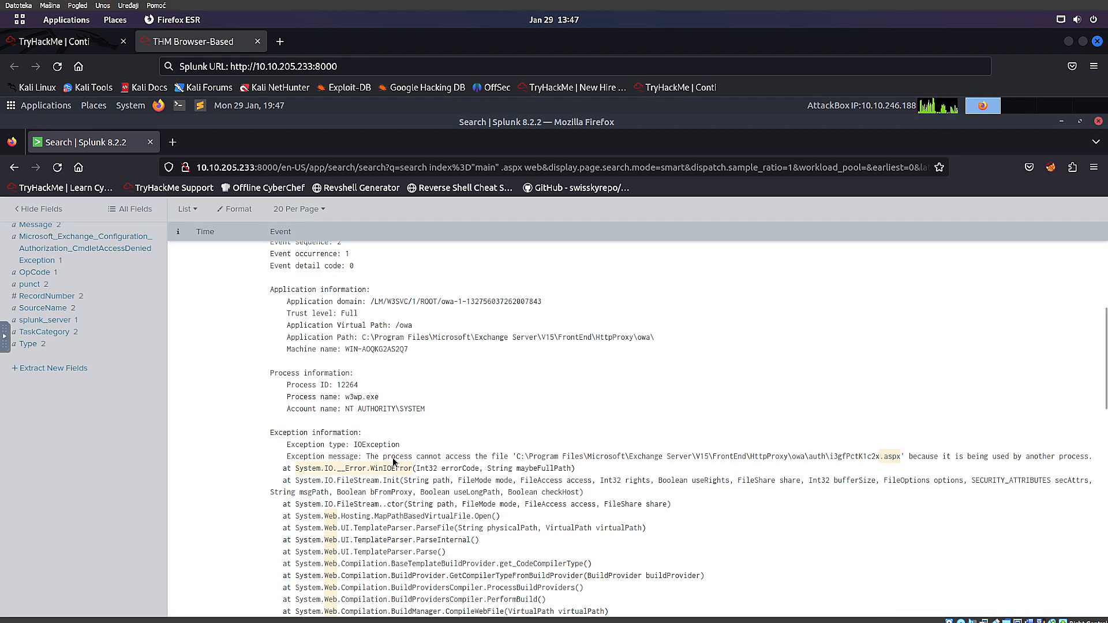
drag(370, 456, 588, 490)
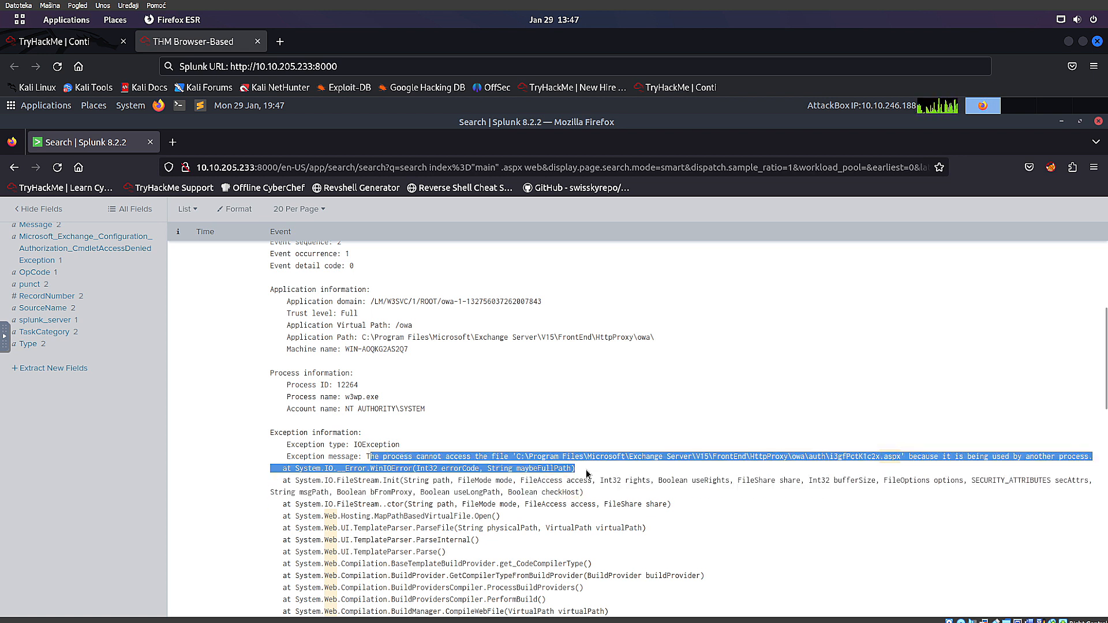
scroll(602, 460, down, 2)
drag(292, 412, 379, 412)
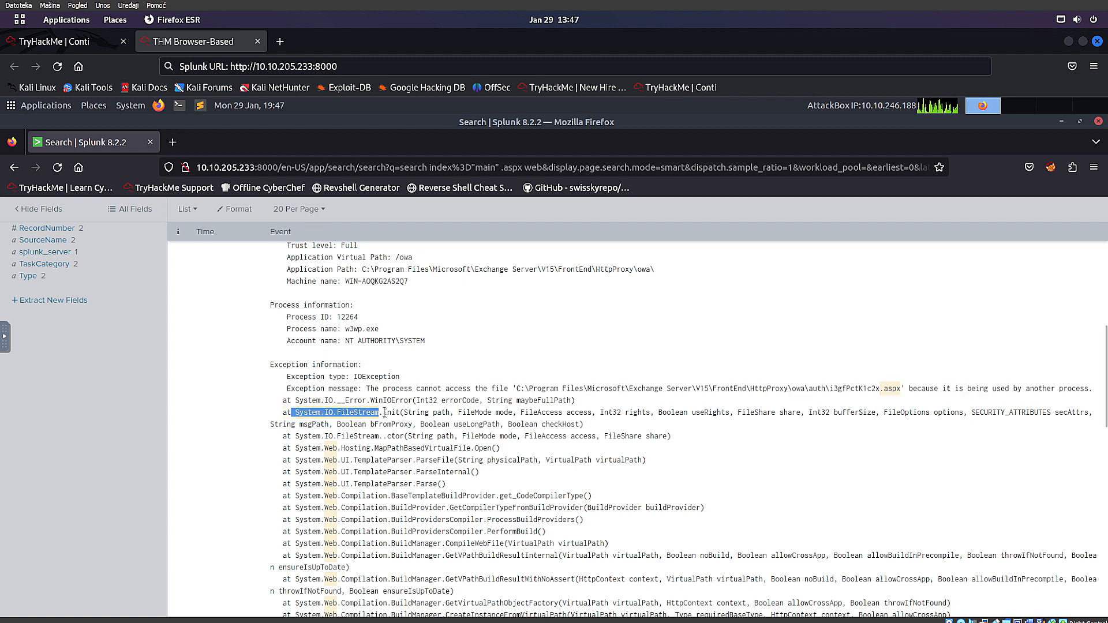
scroll(560, 455, down, 6)
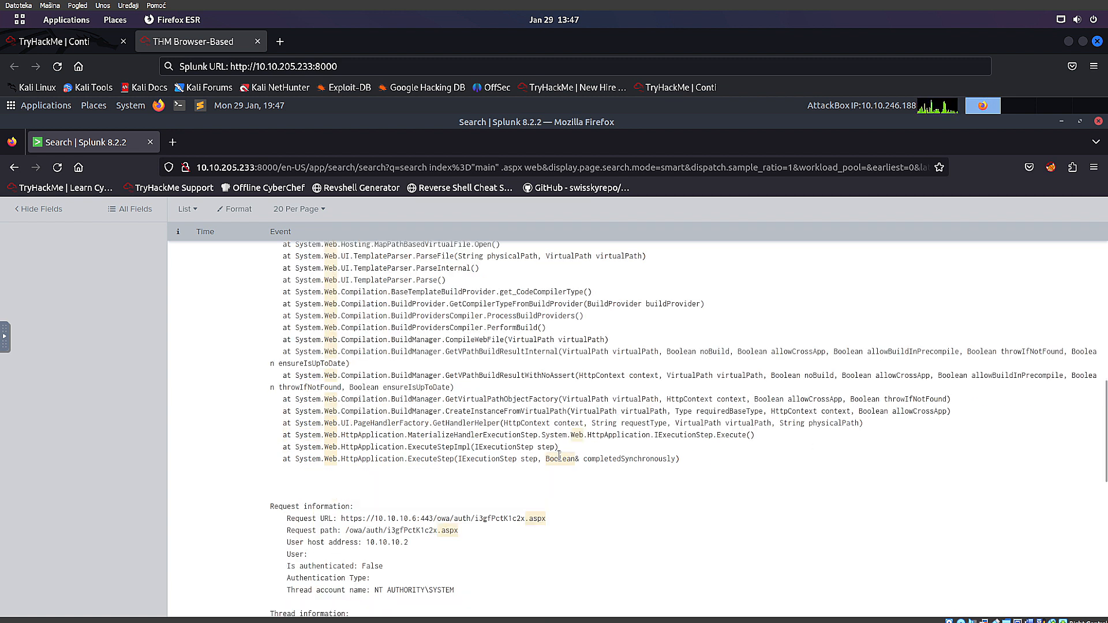
Examine the request URL and request path in the event's request information, and read on through its thread information
drag(474, 527, 366, 527)
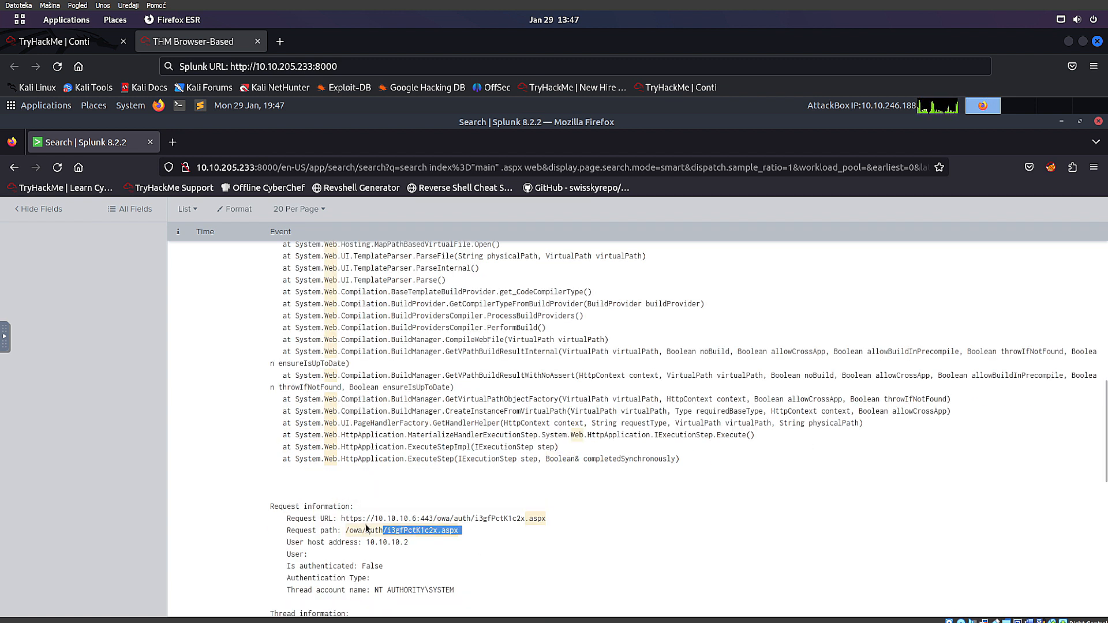
click(551, 520)
drag(548, 518, 340, 517)
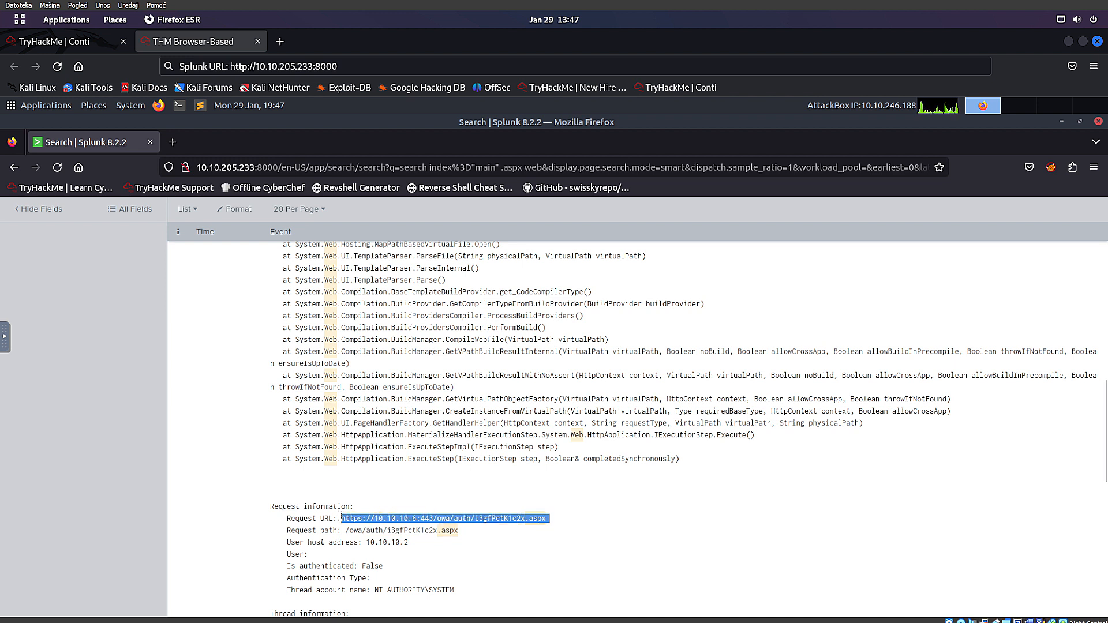
scroll(476, 526, down, 2)
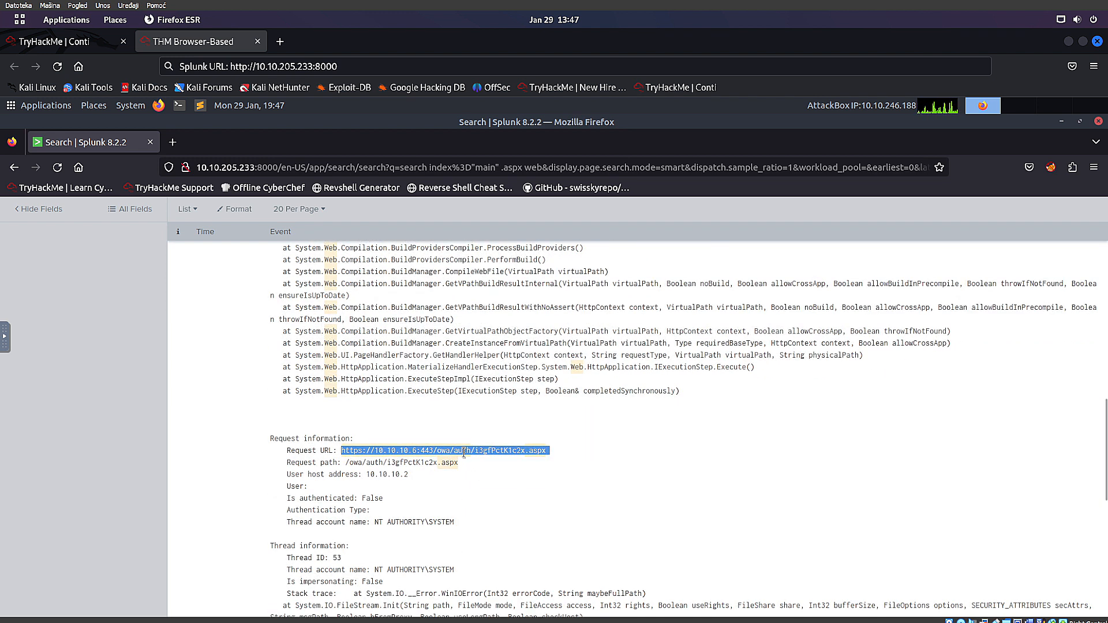
scroll(465, 451, down, 7)
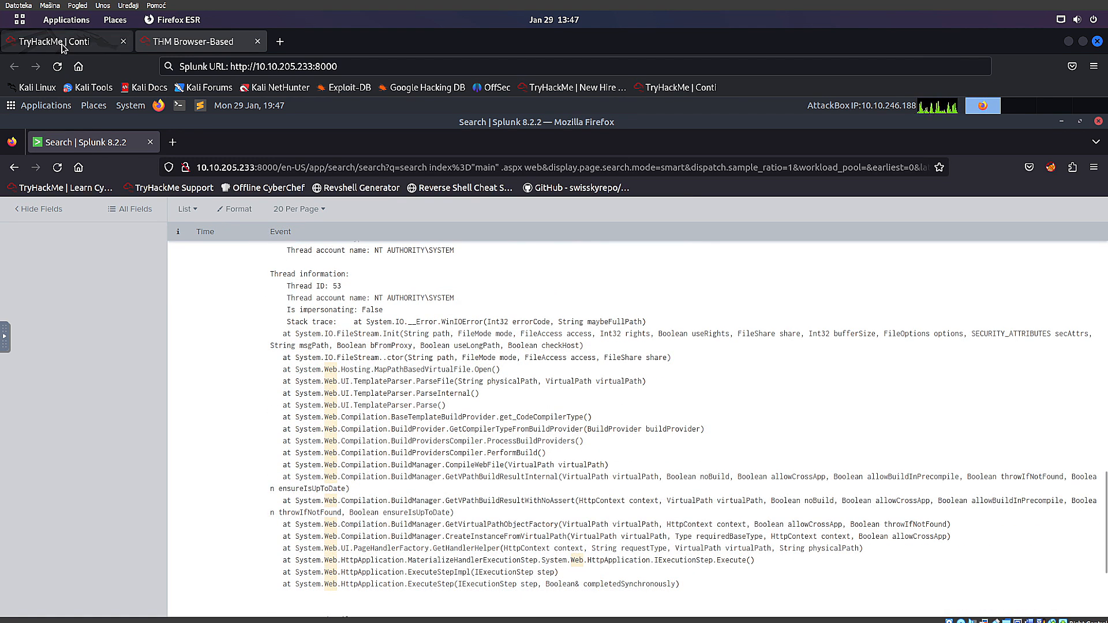
Copy the recorded web shell answer i3gfPctK1c2x.aspx from the Conti room and return to the Splunk results
click(54, 42)
drag(293, 461, 147, 450)
key(ctrl+c)
click(329, 396)
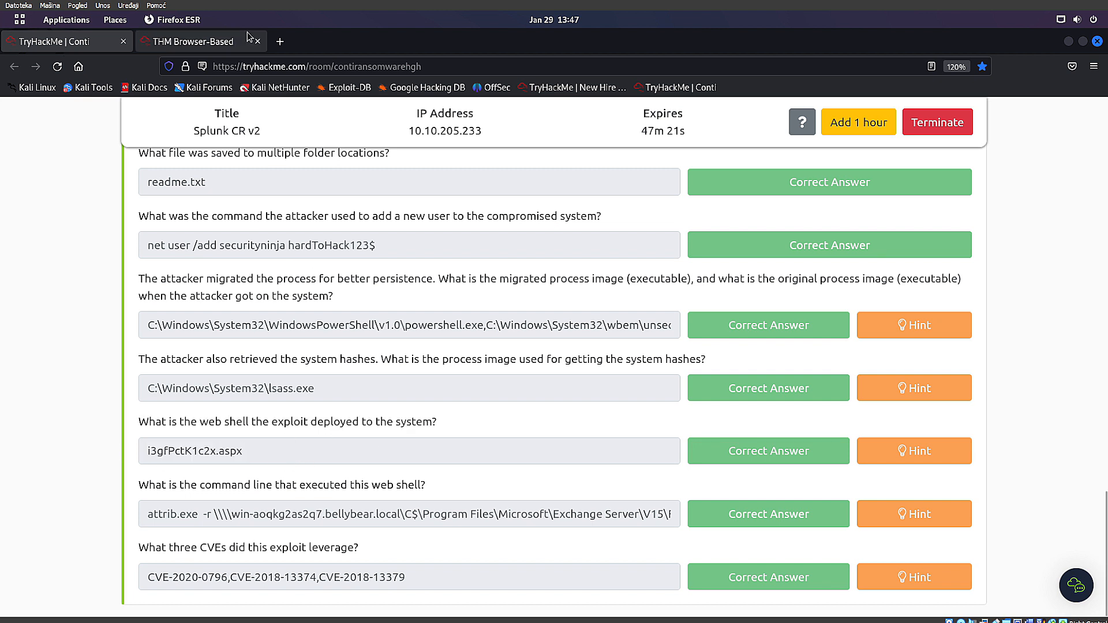
click(243, 45)
scroll(476, 437, down, 5)
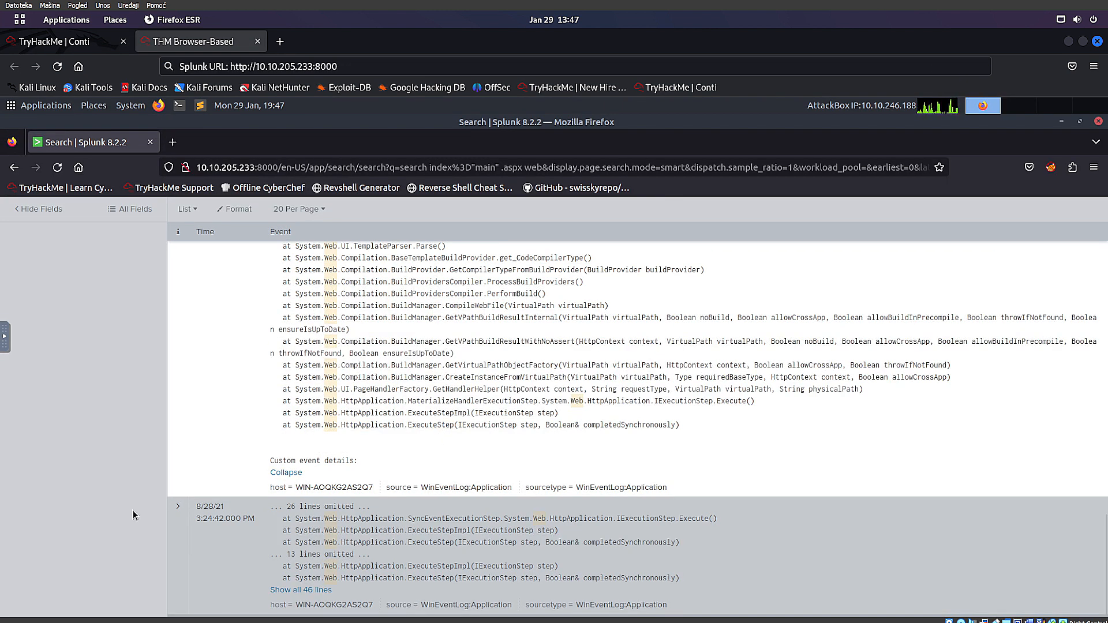
Read the Conti room's question about the command line that executed the web shell, and return to the Splunk search
scroll(337, 497, up, 15)
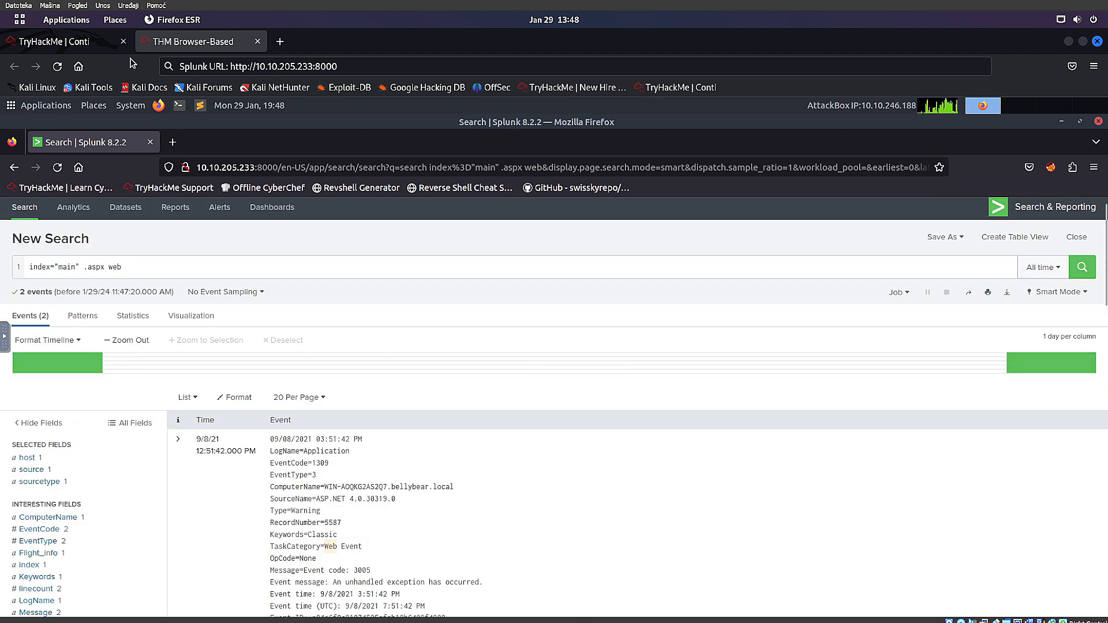
click(128, 267)
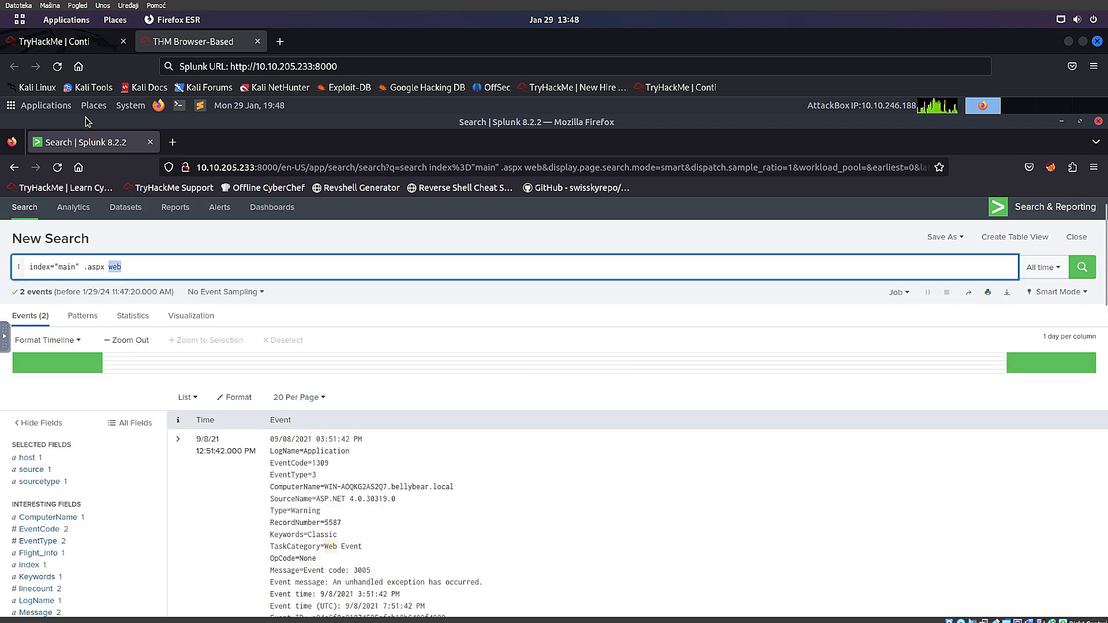
click(81, 42)
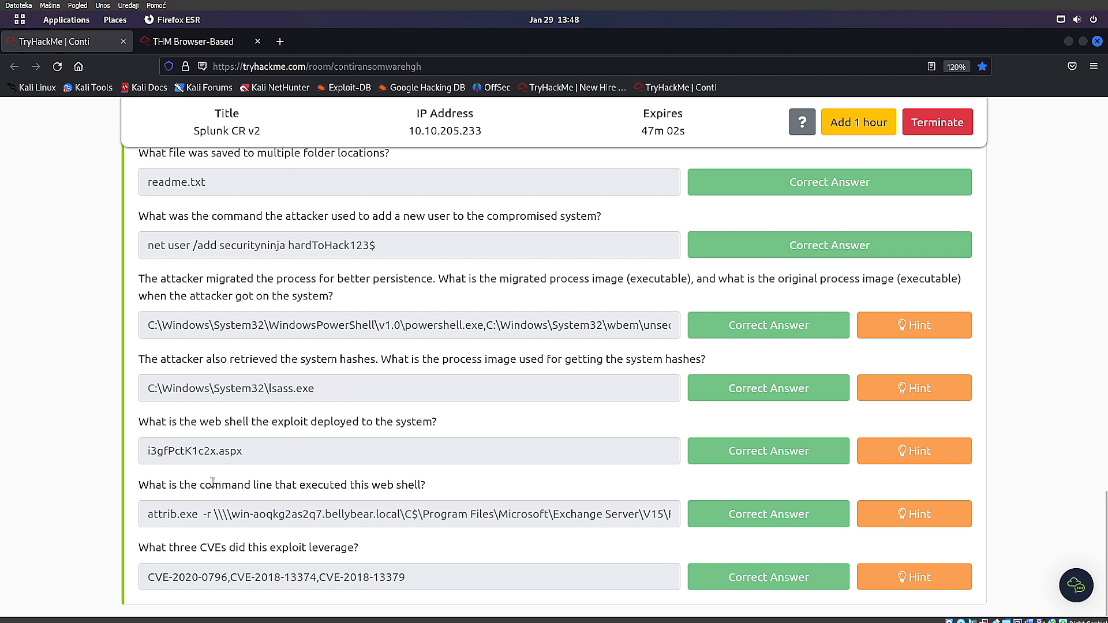
drag(206, 483, 413, 485)
click(373, 500)
key(ctrl+Tab)
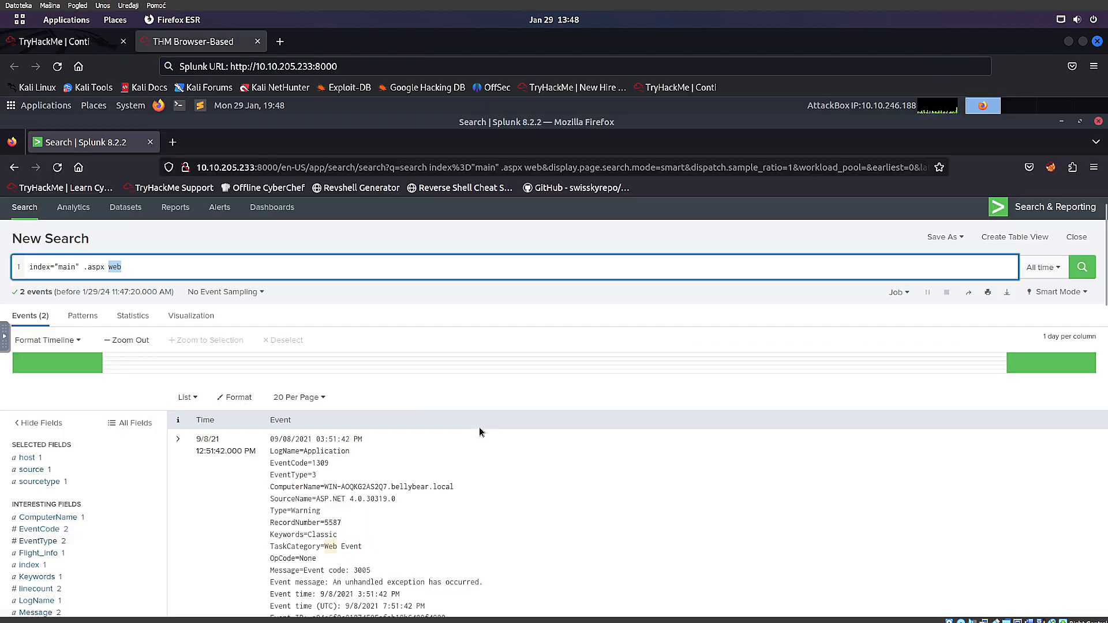
Replace the .aspx web terms with the web shell file name and run index="main" i3gfPctK1c2x.aspx
scroll(482, 428, down, 15)
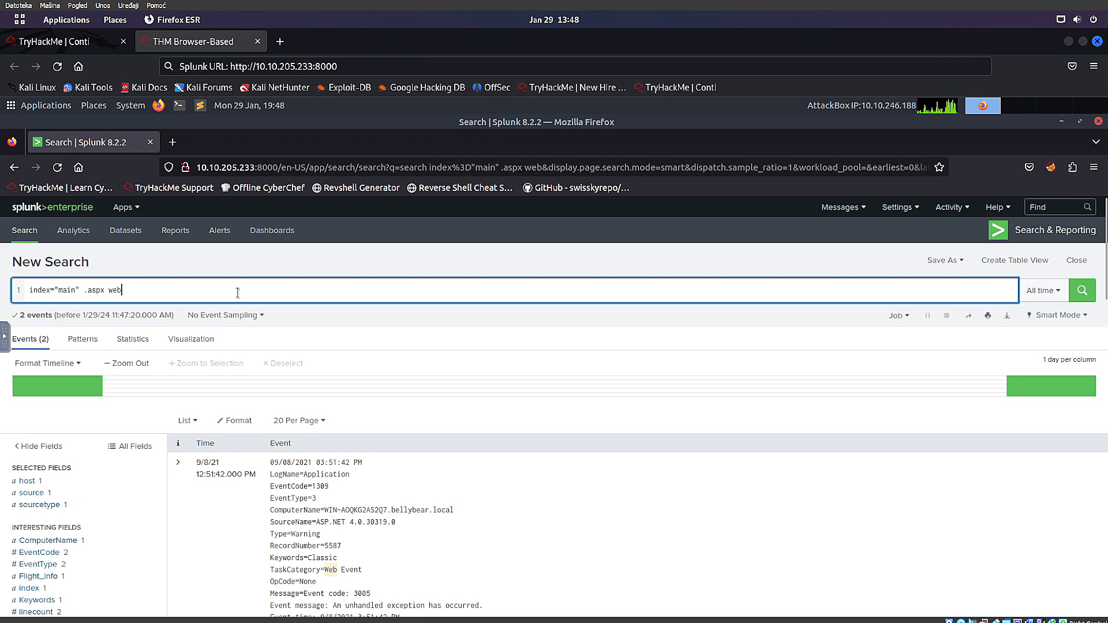
key(ctrl+shift+Left)
key(ctrl+shift+Left)
key(BackSpace)
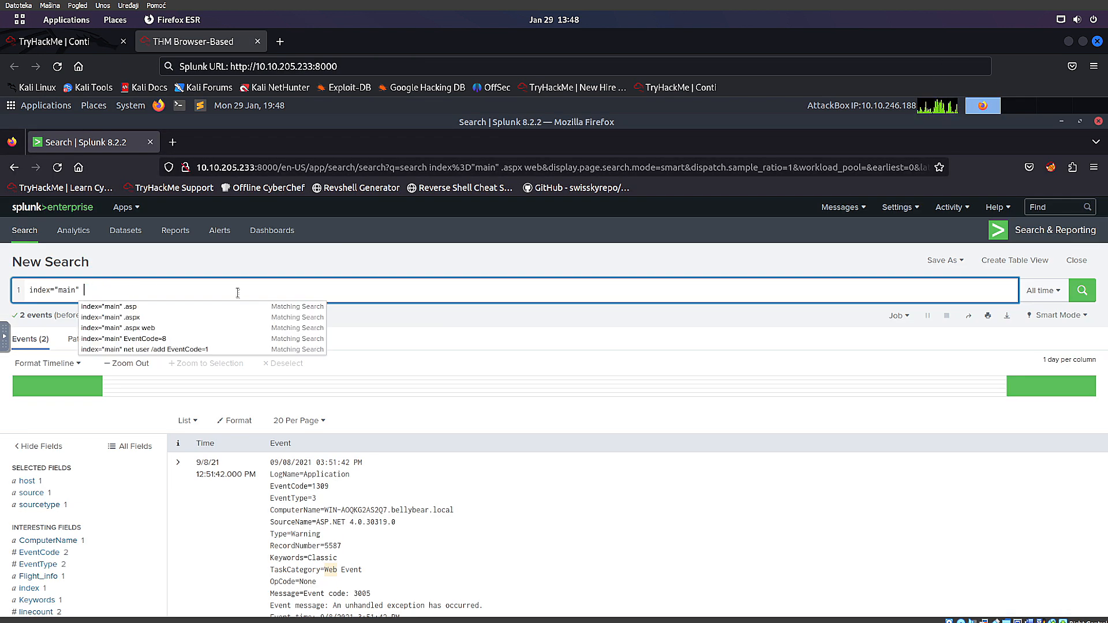
key(ctrl+v)
key(Return)
Look through the matching events and examine the CommandLine value of the ATTRIB.EXE event
scroll(475, 366, down, 10)
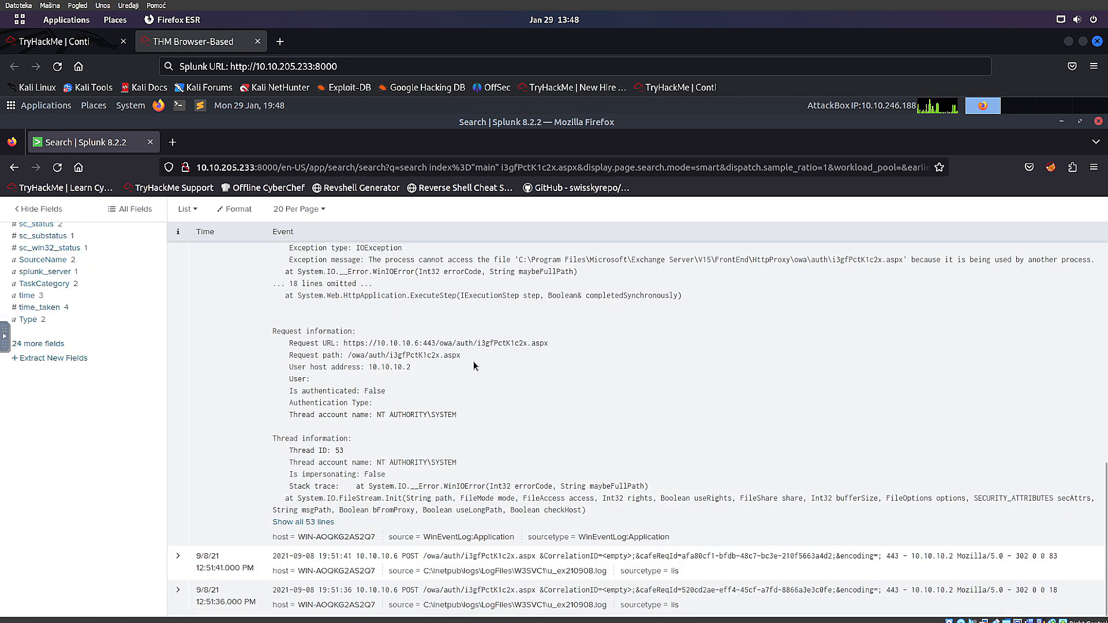
scroll(475, 366, up, 10)
scroll(315, 413, down, 3)
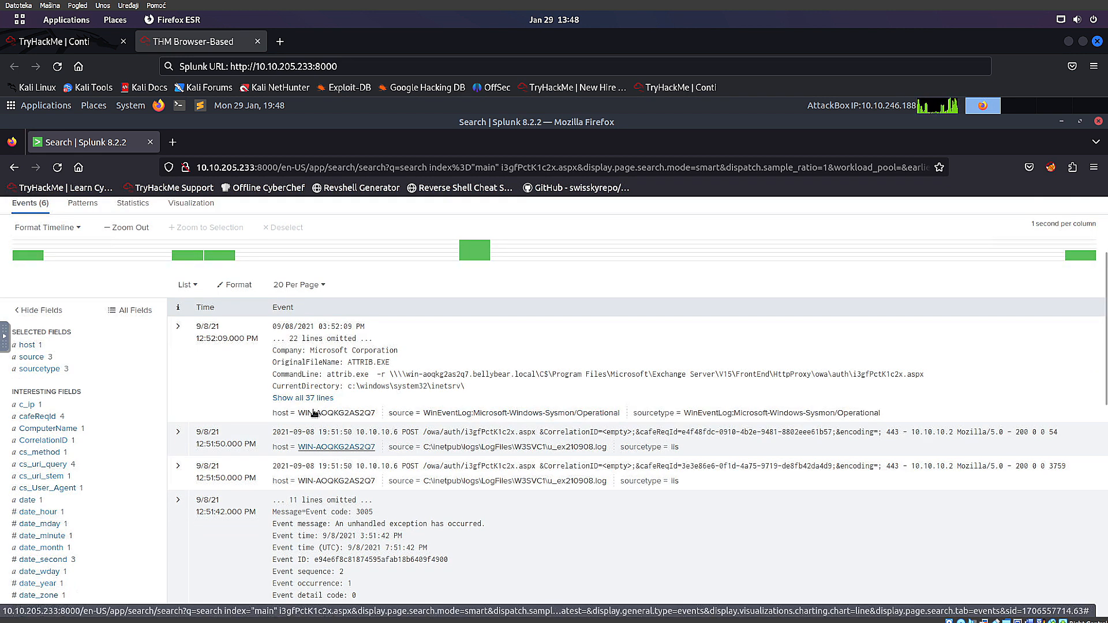
drag(327, 374, 582, 374)
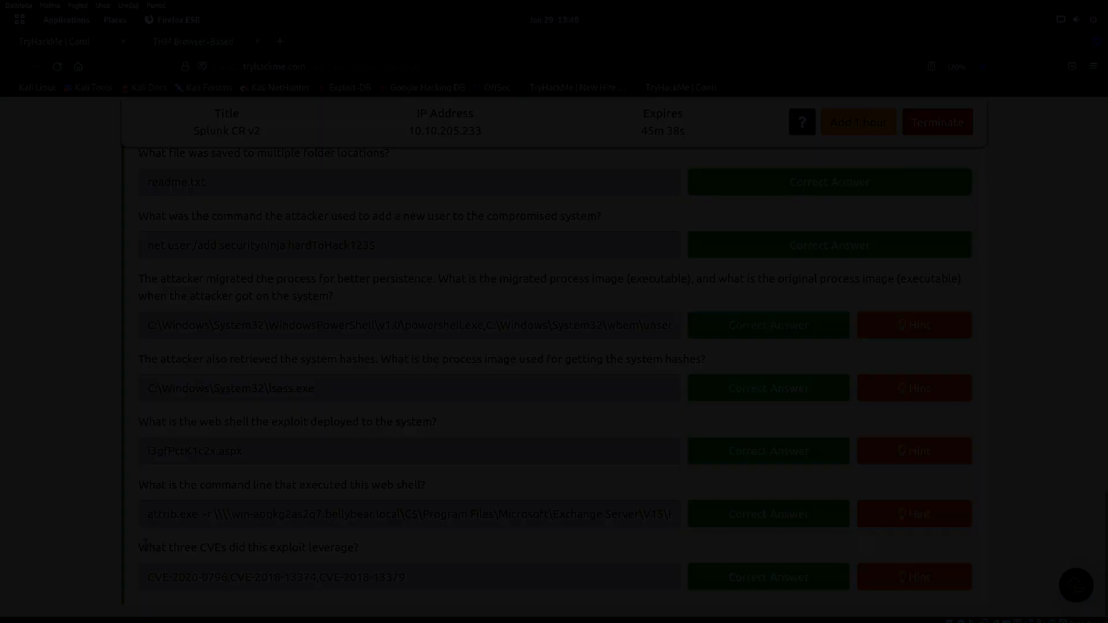
Read the room's three-CVE question, then copy Microsoft\Exchange Server\V15\FrontEnd\HttpProxy\owa\auth\ from the ATTRIB.EXE event's command line in Splunk
drag(148, 547, 346, 547)
click(354, 548)
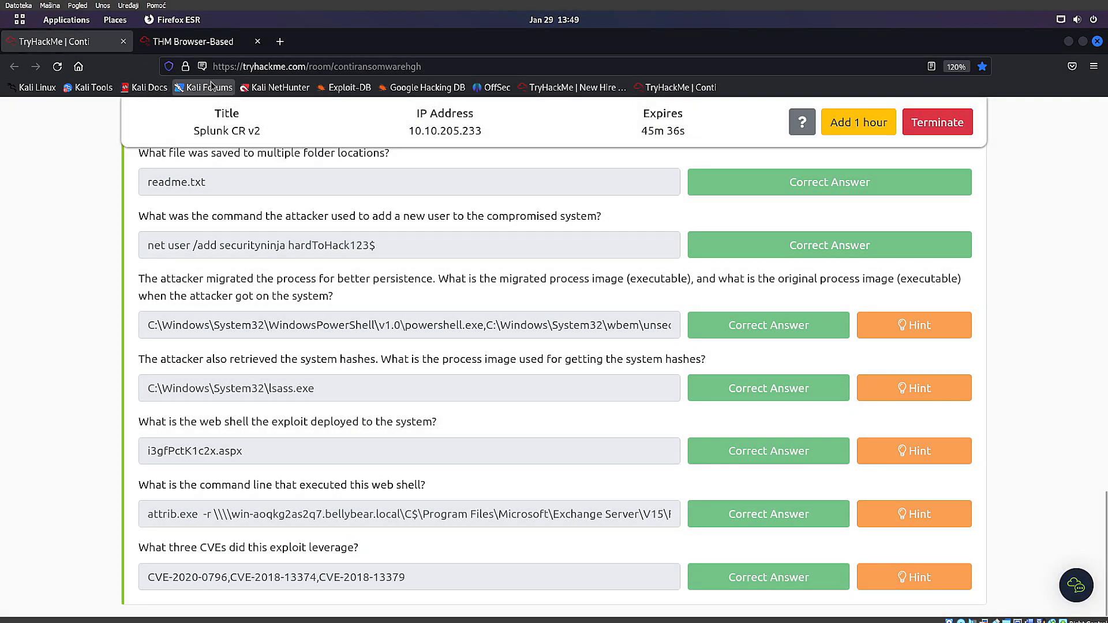
click(197, 43)
scroll(470, 387, down, 4)
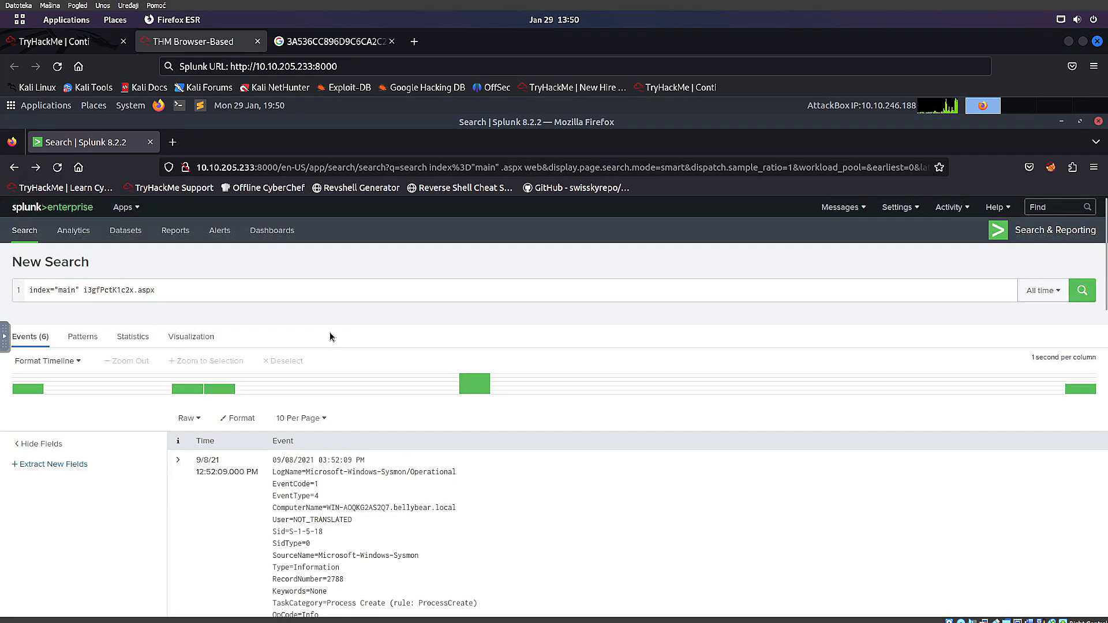
scroll(680, 397, down, 2)
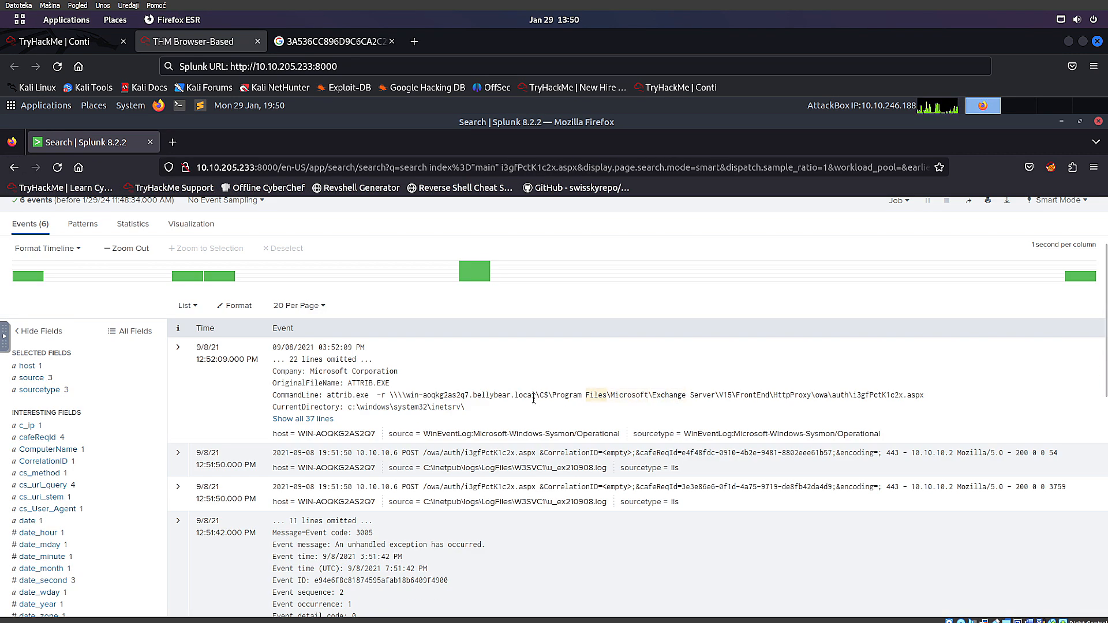
drag(610, 396, 851, 396)
key(ctrl+c)
Search Google for the copied Exchange Server path and open the SEC Consult article "Microsoft Exchange Server Zero-Day Exploit"
click(331, 42)
triple_click(257, 116)
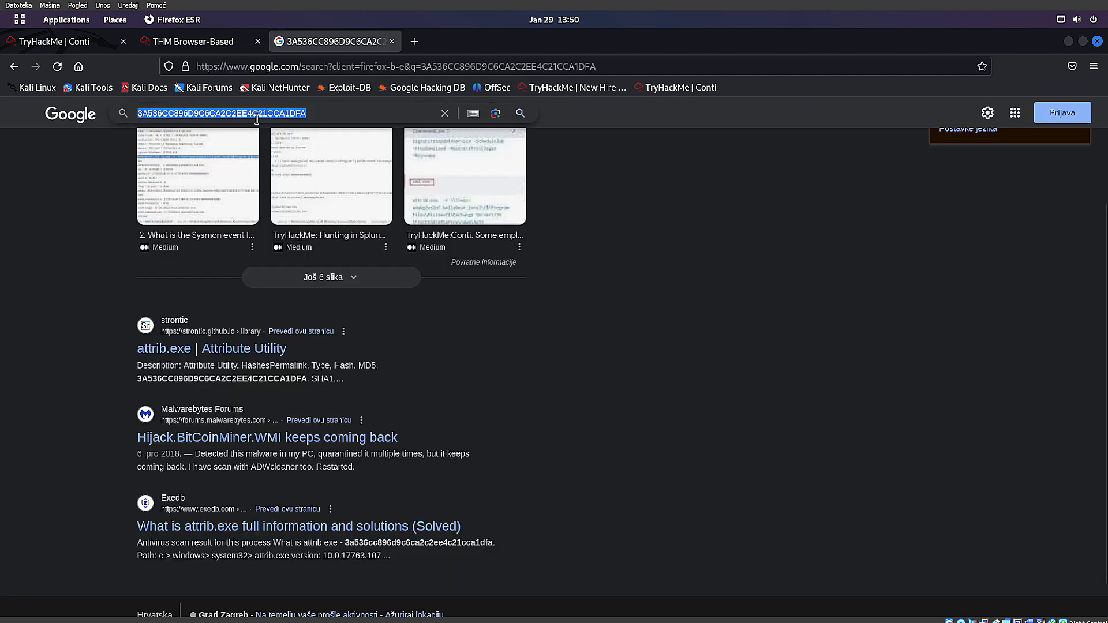
key(ctrl+v)
key(Return)
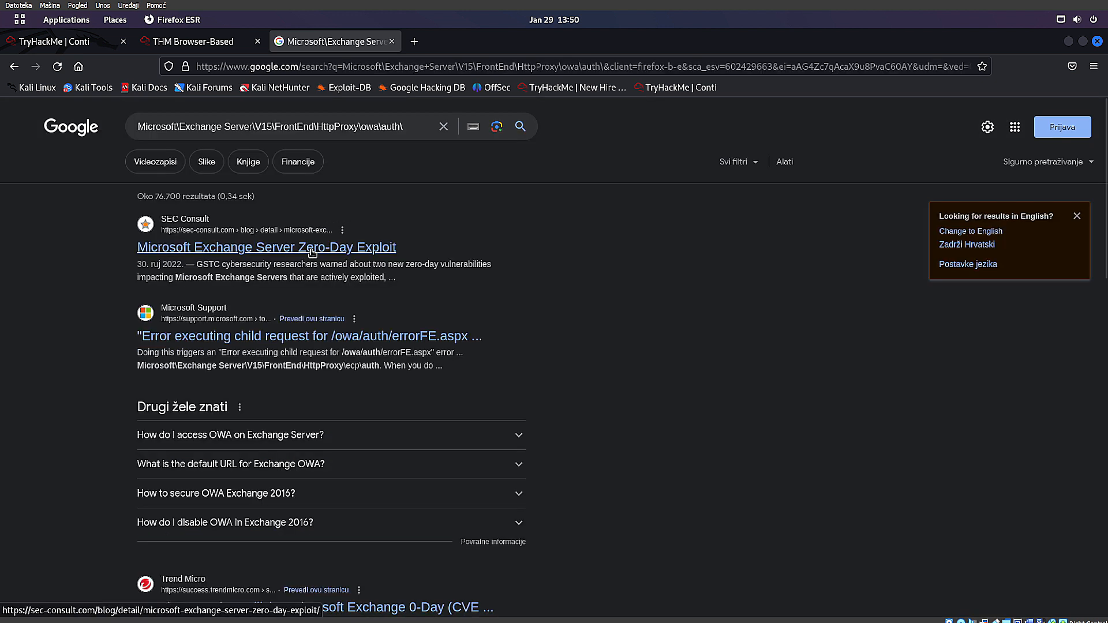
click(310, 253)
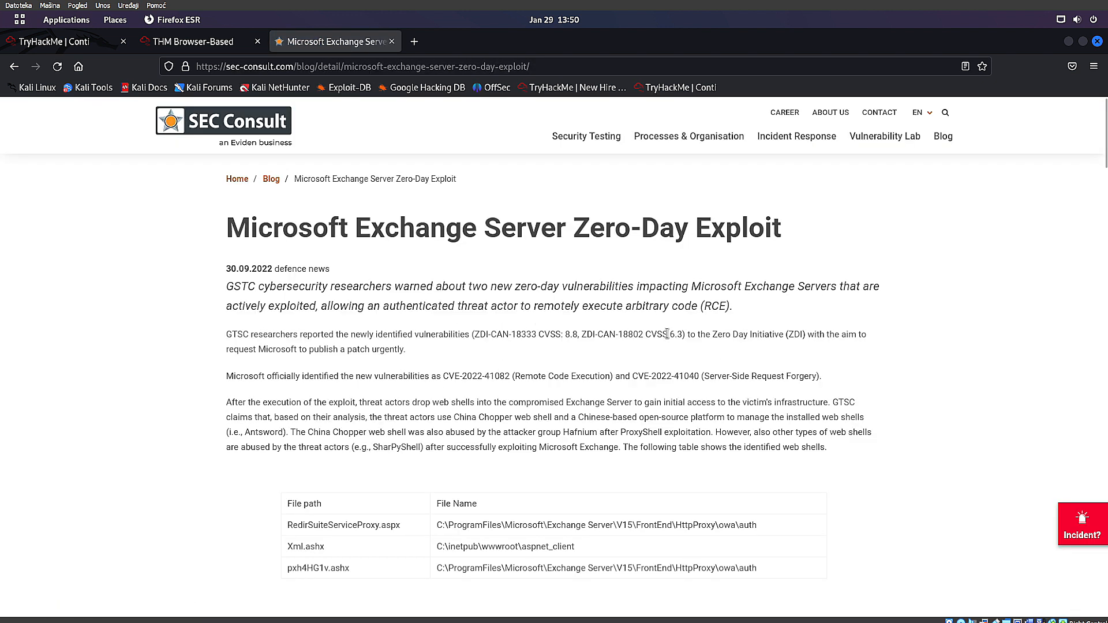
Find CVE in the SEC Consult article and read the sentence naming the officially identified vulnerabilities
key(ctrl+f)
text(CVE)
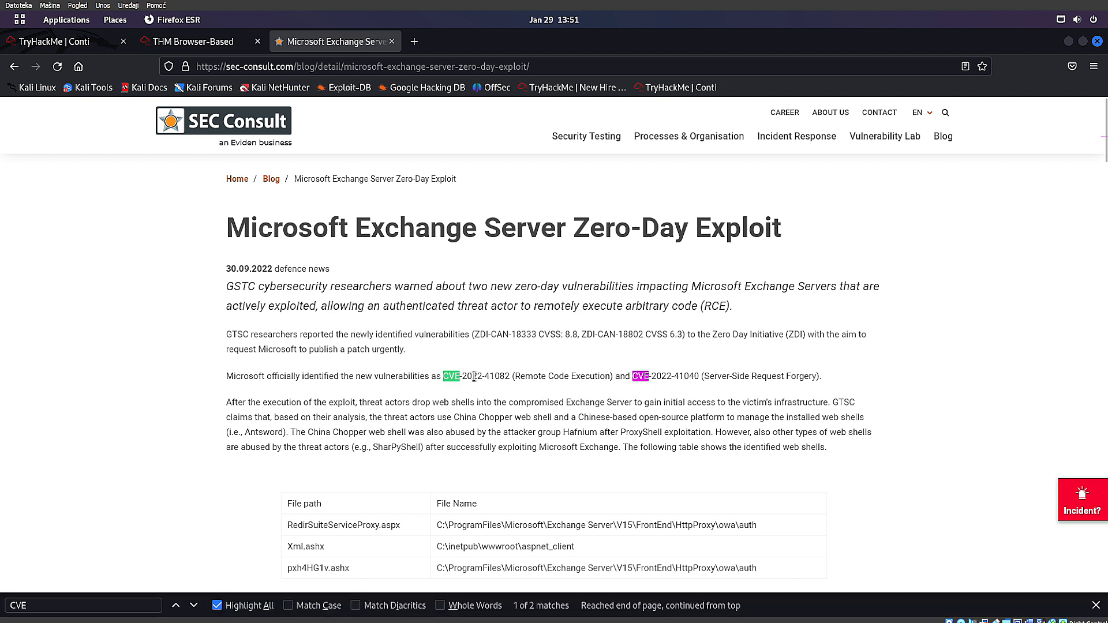
drag(476, 376, 848, 381)
scroll(658, 446, down, 5)
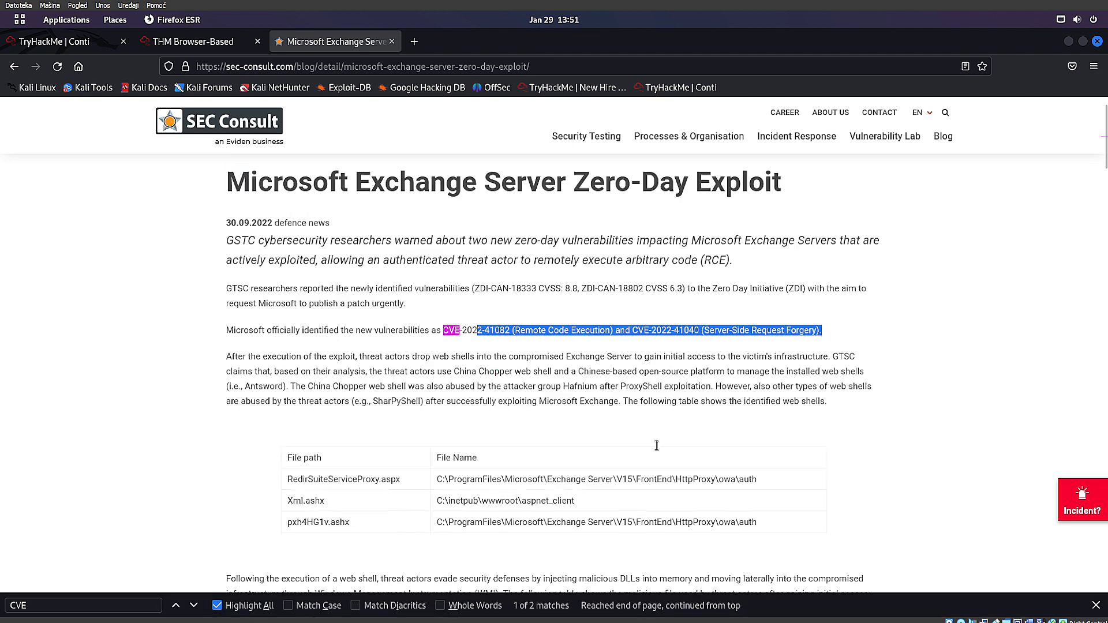
scroll(658, 445, up, 2)
scroll(463, 347, up, 4)
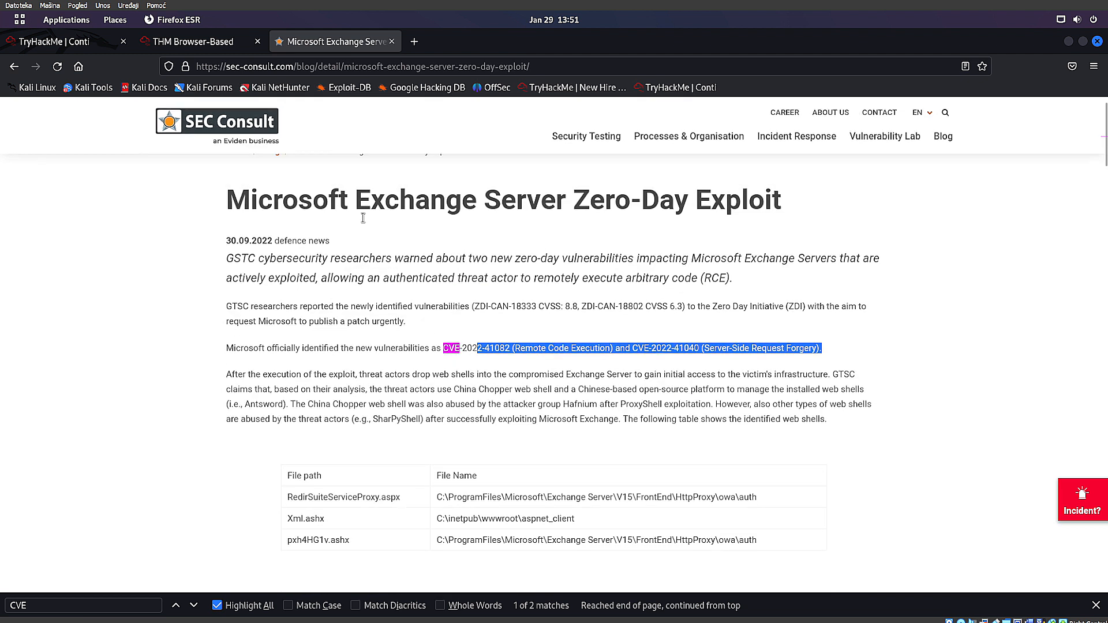
Read and close the hint for the room's three-CVE question, and return to the Splunk events
click(193, 42)
click(69, 42)
click(938, 579)
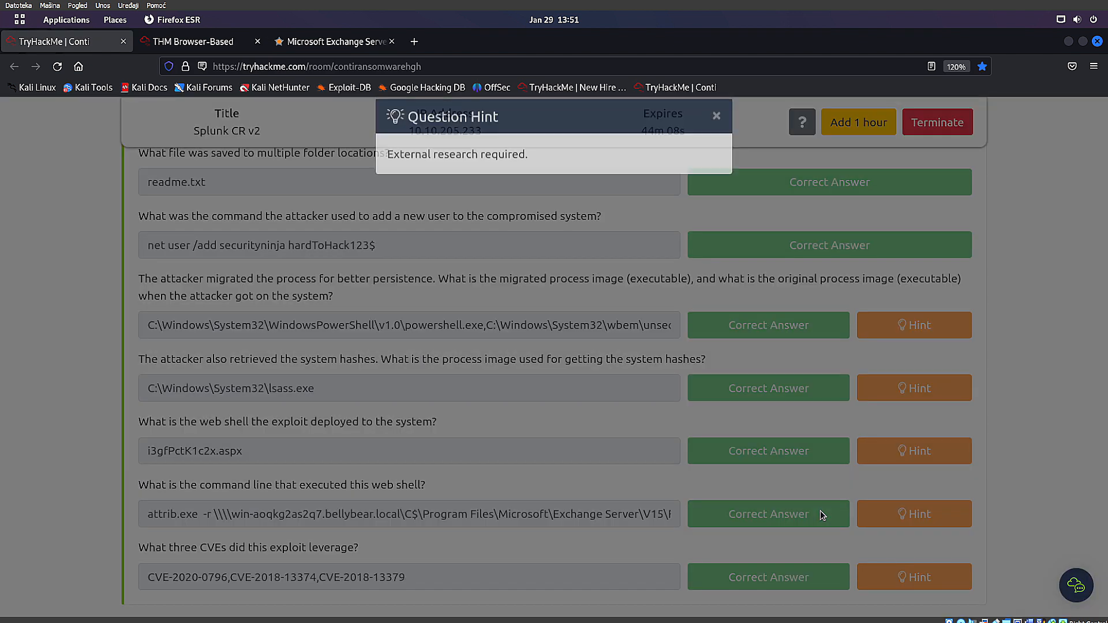
triple_click(534, 176)
click(512, 349)
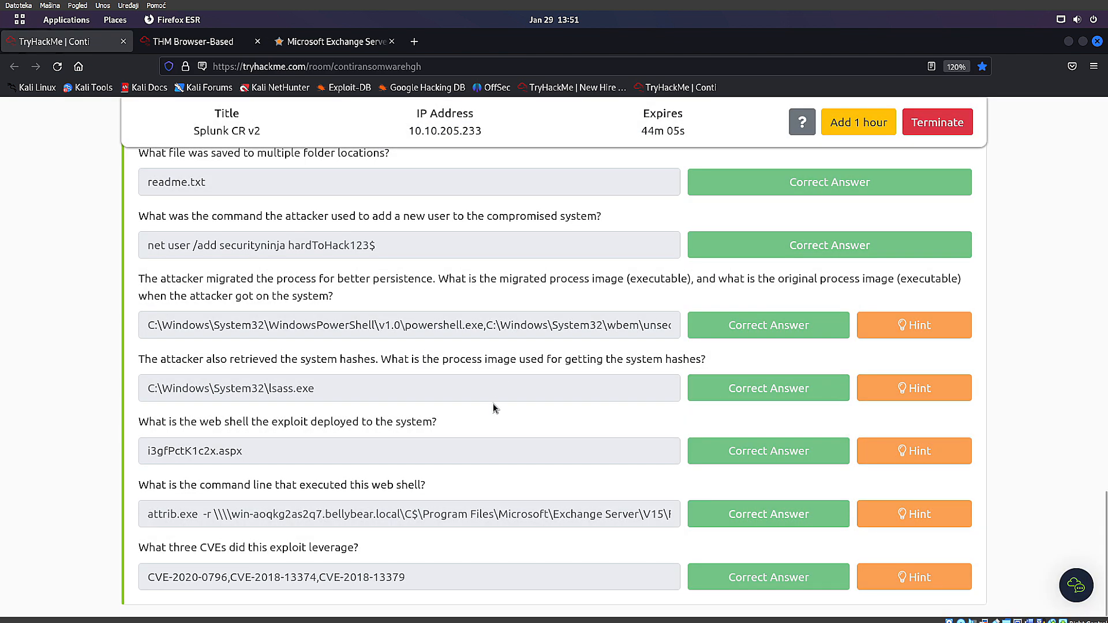
click(197, 46)
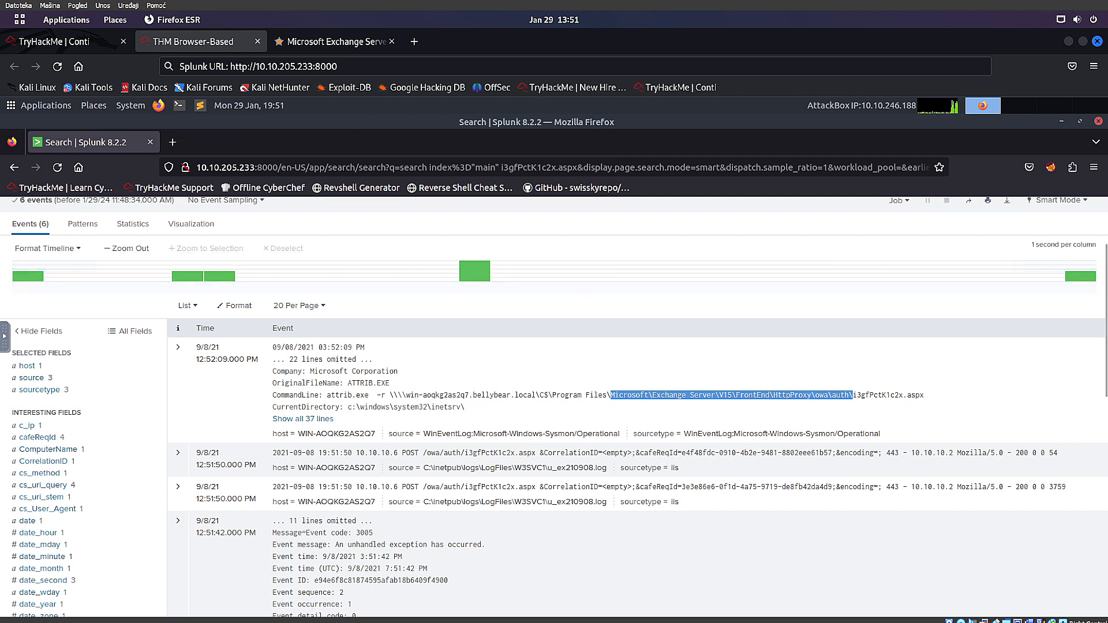
Search Google for conti ransomware cve microsoft exchange and open the BleepingComputer and Security Affairs results in new tabs
click(335, 41)
click(414, 65)
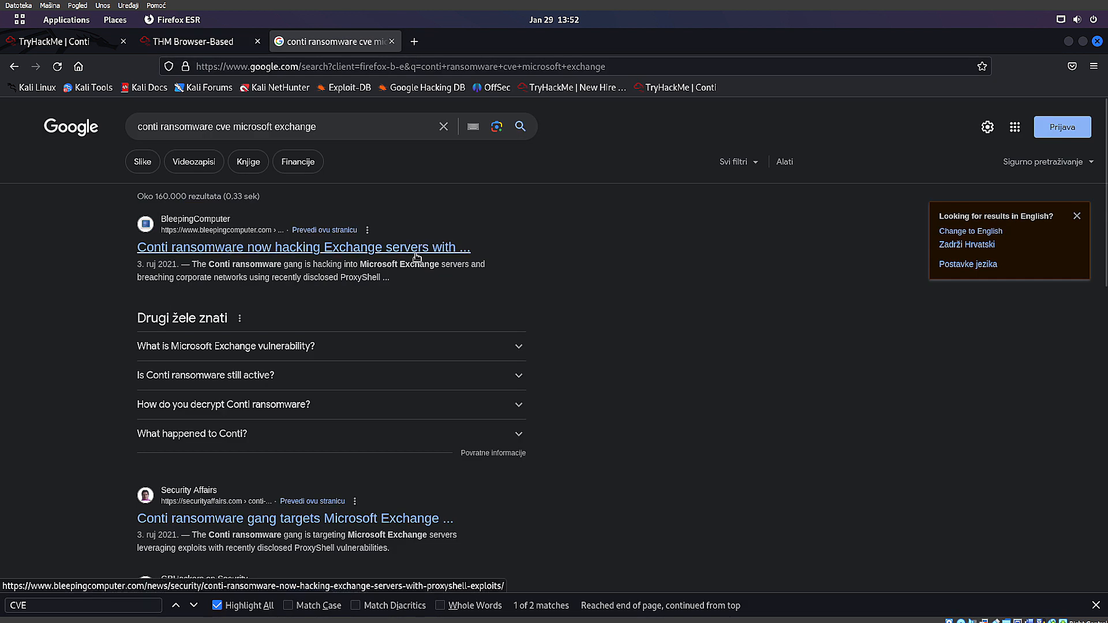
middle_click(415, 248)
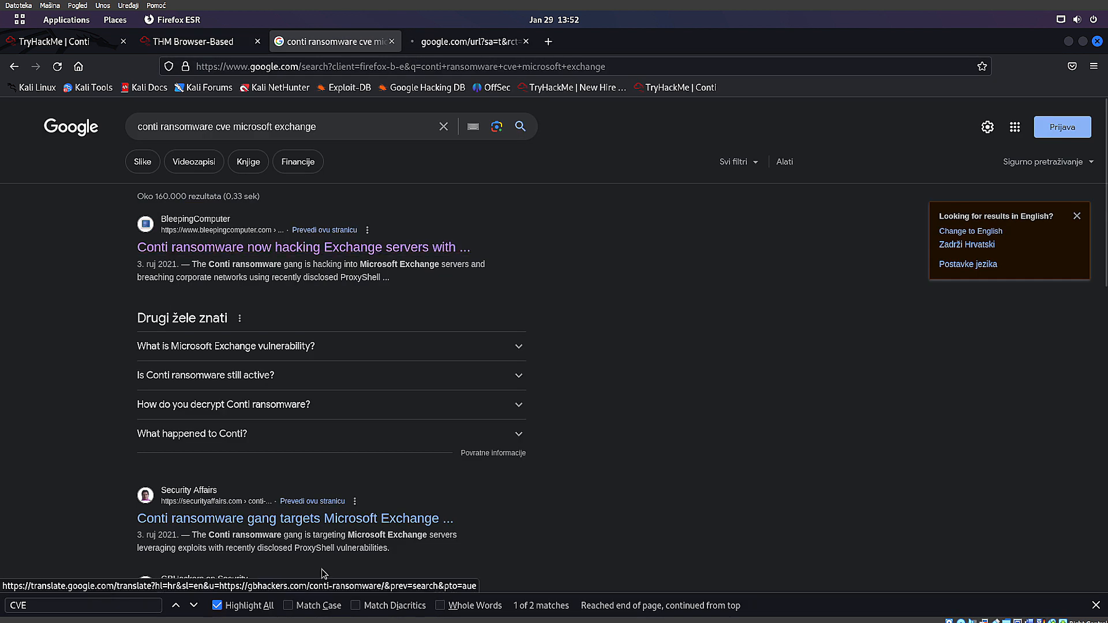
middle_click(353, 520)
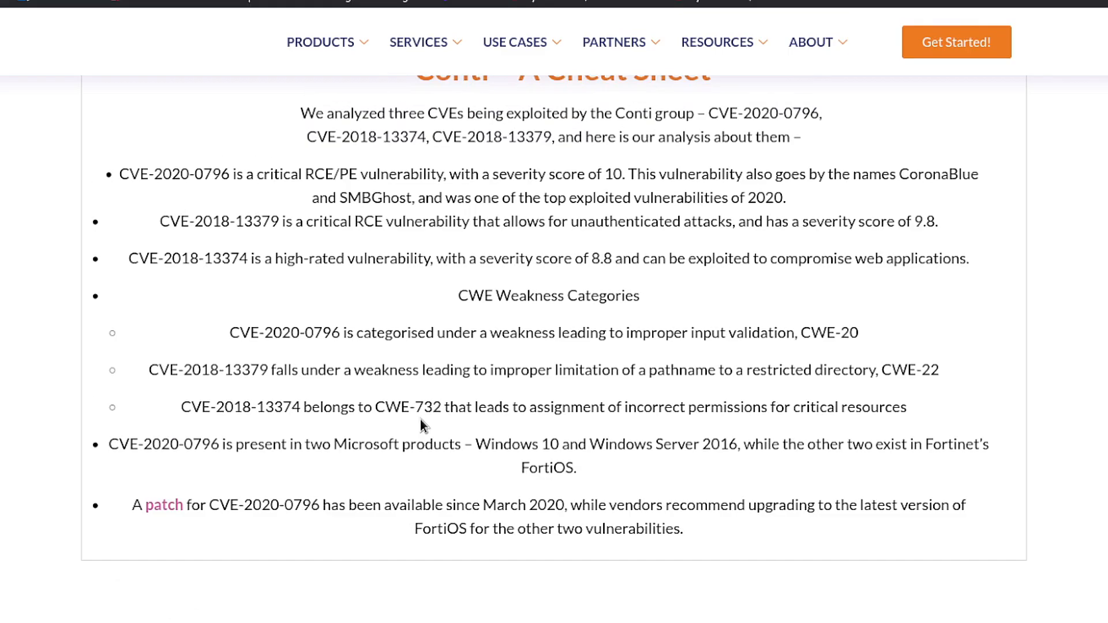
Examine the CVE analysis in the "Conti – A Cheat Sheet" section of the Securin article
scroll(548, 346, up, 1)
drag(361, 213, 597, 484)
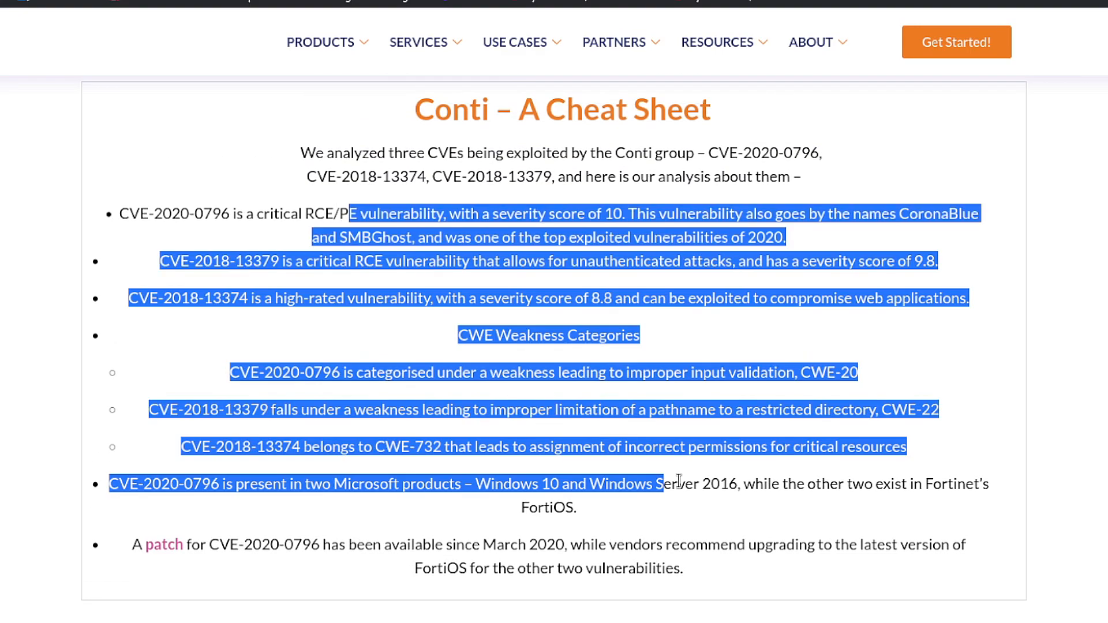
click(571, 403)
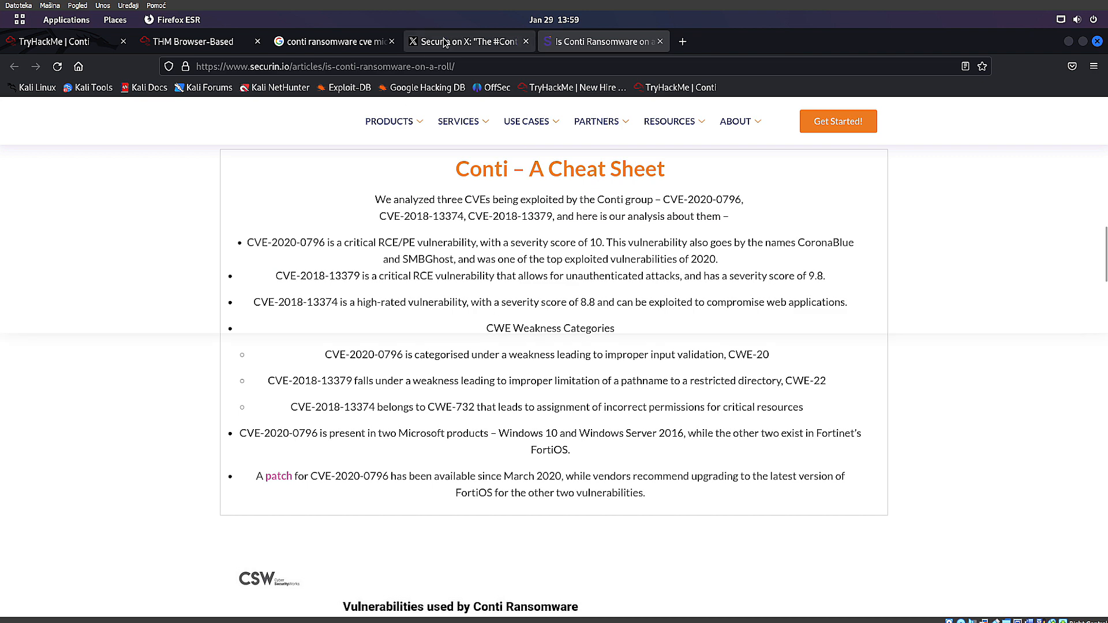
Read the CVE IDs in Securin's X post about the Conti group and compare them with the room's three-CVE answer
click(444, 41)
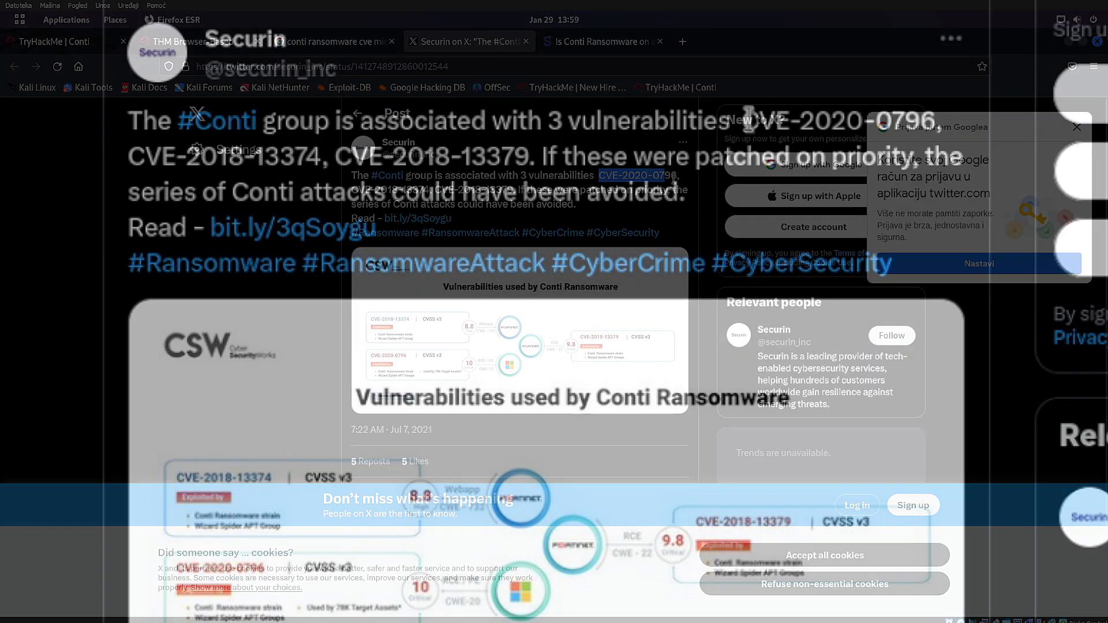
drag(740, 120, 321, 154)
drag(429, 187, 520, 190)
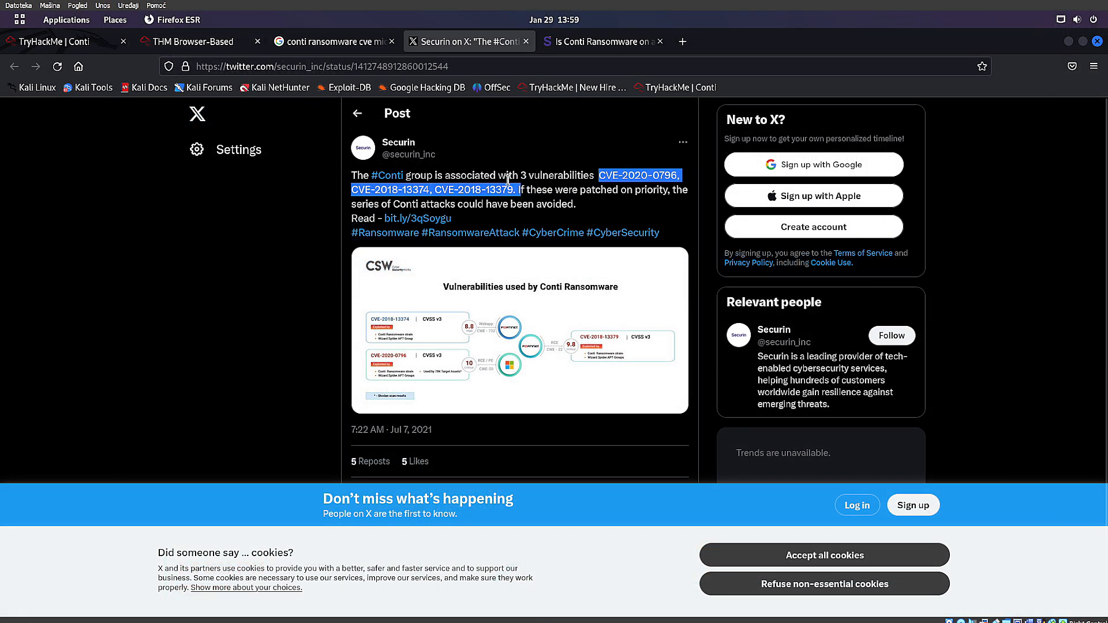
click(55, 41)
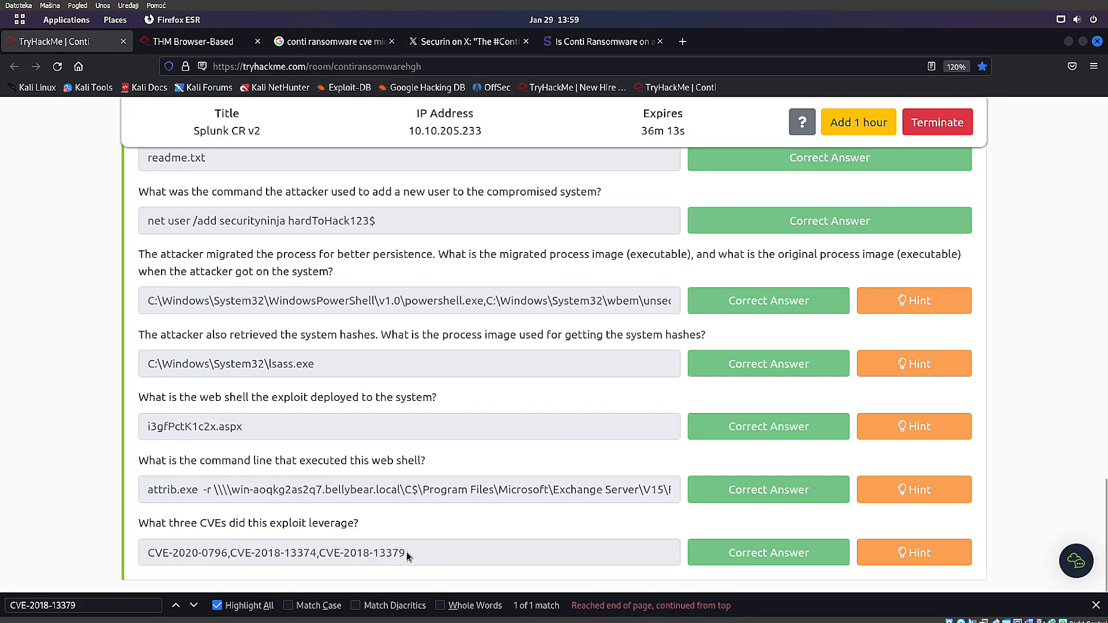
drag(227, 554, 198, 553)
Close the Google, X and Securin research tabs, and close Firefox
scroll(413, 489, up, 9)
middle_click(330, 42)
middle_click(332, 41)
middle_click(331, 41)
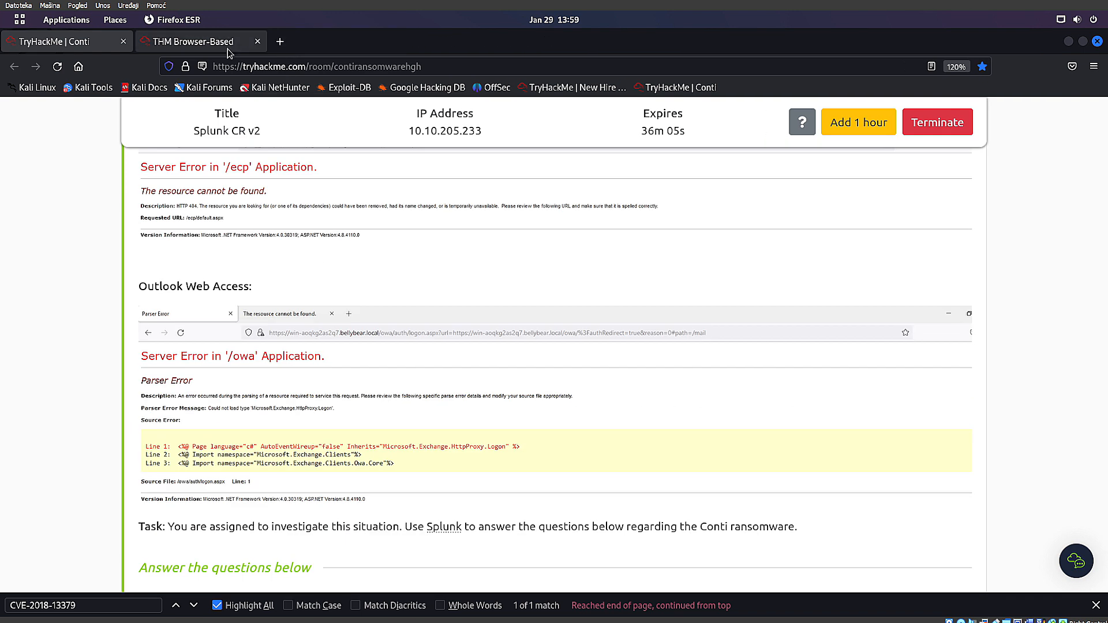
click(1097, 41)
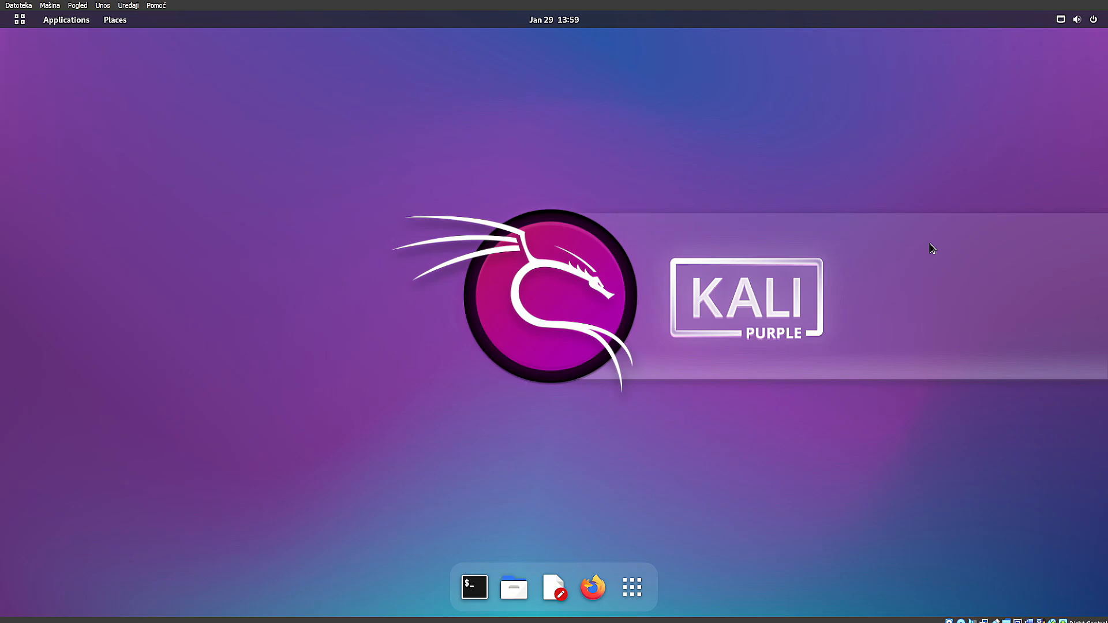